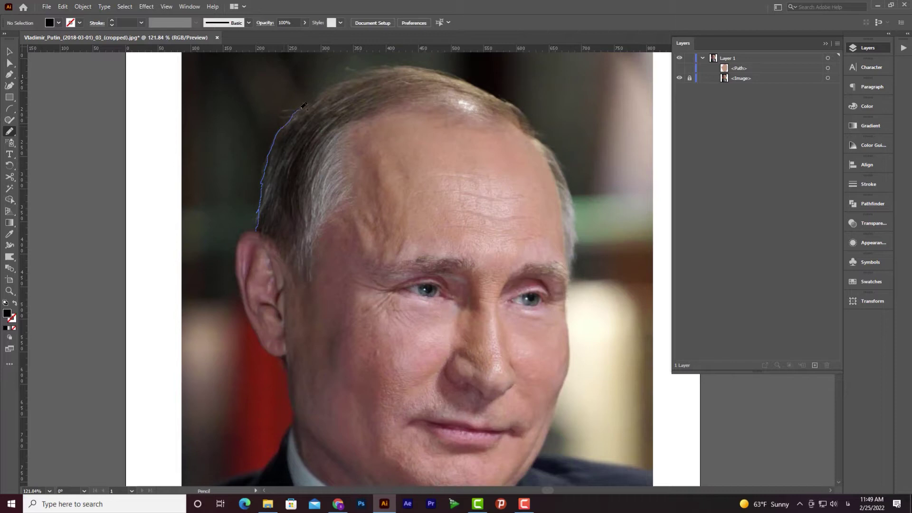
Trace the hair with the Pencil tool as a closed outline around the scalp edge and down the hairline to the ear
mouse_move(371, 71)
mouse_down()
mouse_move(435, 70)
mouse_move(531, 117)
mouse_up()
mouse_move(580, 253)
mouse_down()
mouse_move(556, 177)
mouse_move(508, 126)
mouse_move(434, 110)
mouse_up()
drag(336, 139, 335, 169)
drag(312, 234, 294, 266)
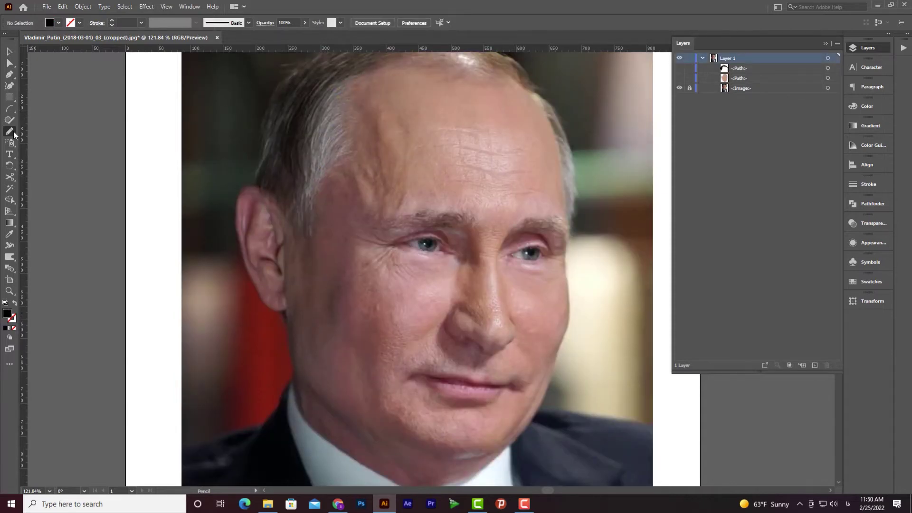
Set the Pencil tool's fidelity to the midpoint between Accurate and Smooth
double_click(11, 132)
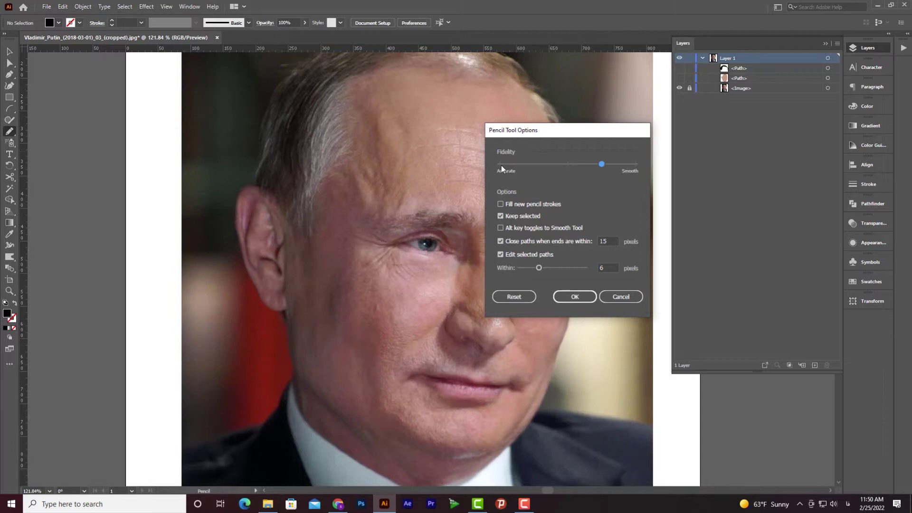
click(568, 165)
click(574, 297)
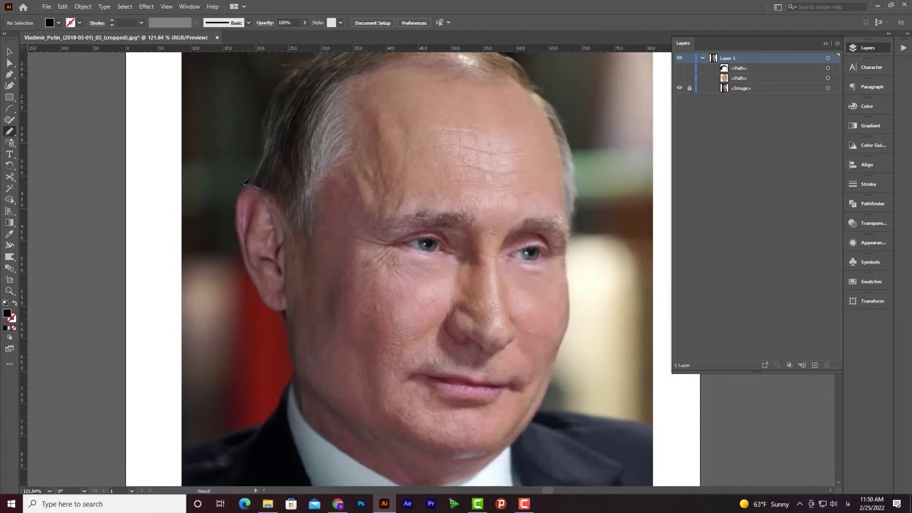
Trace the face, ear and chin with the Pencil tool as one closed shape about 514 × 632 px
mouse_move(247, 245)
mouse_down()
mouse_move(247, 272)
mouse_move(266, 307)
mouse_move(283, 312)
mouse_move(294, 344)
mouse_up()
mouse_move(304, 384)
mouse_down()
mouse_move(434, 480)
mouse_move(491, 461)
mouse_move(512, 437)
mouse_up()
mouse_move(538, 407)
mouse_down()
mouse_move(570, 326)
mouse_move(573, 213)
mouse_up()
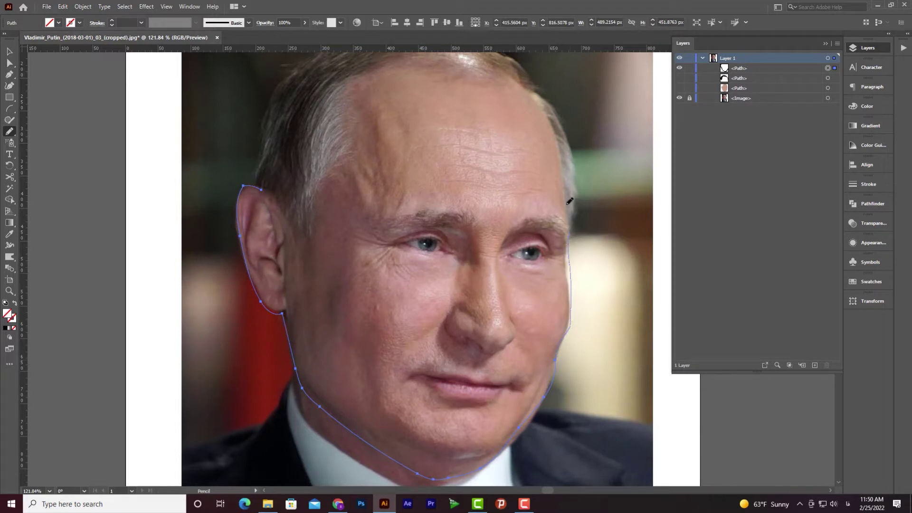
mouse_move(546, 129)
mouse_down()
mouse_move(514, 90)
mouse_move(488, 78)
mouse_up()
mouse_move(315, 176)
mouse_down()
mouse_move(294, 240)
mouse_move(263, 188)
mouse_up()
Fill the face shape with a light skin tone sampled from the forehead in the photo
key(z)
mouse_move(503, 271)
mouse_down()
mouse_move(517, 288)
mouse_move(539, 280)
mouse_up()
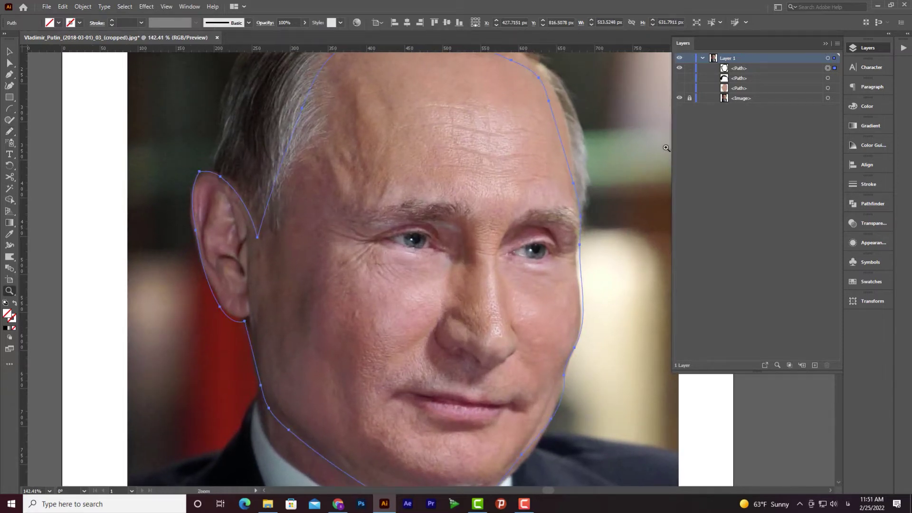
key(i)
click(471, 82)
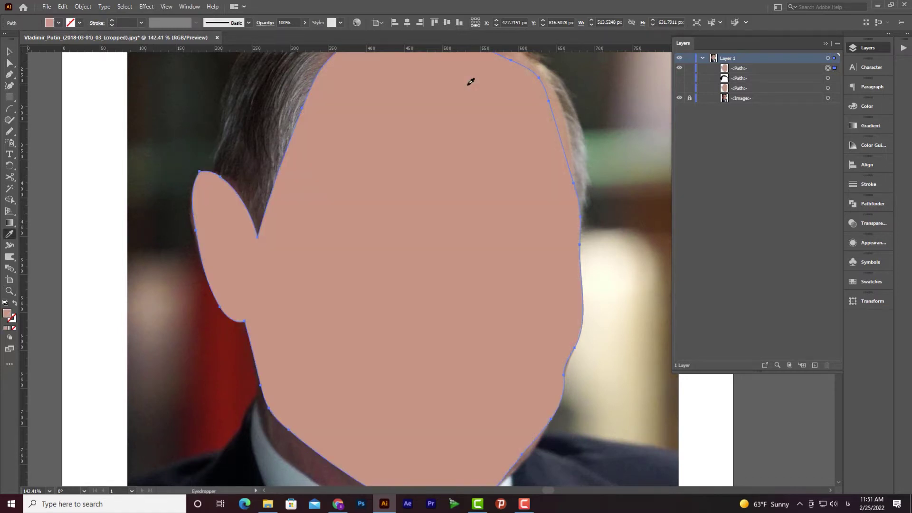
key(ctrl+z)
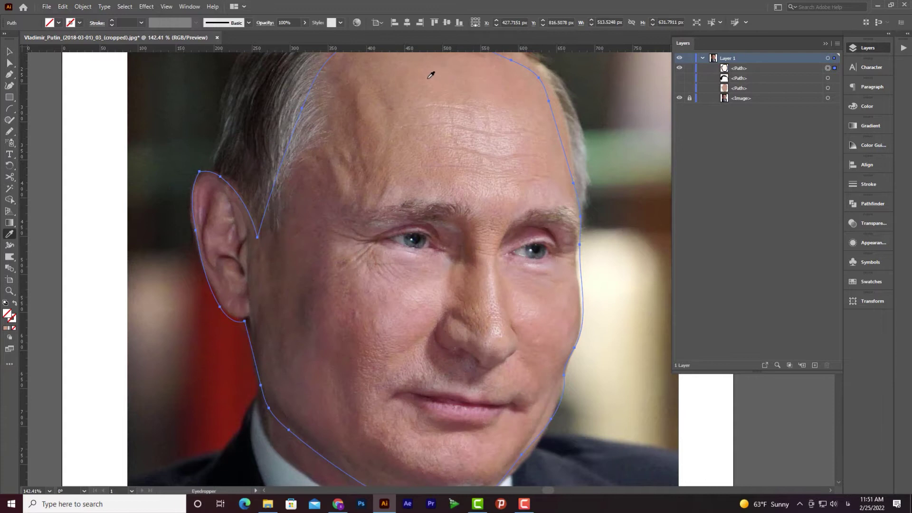
click(427, 78)
key(ctrl+z)
click(465, 109)
key(ctrl+z)
click(462, 97)
key(v)
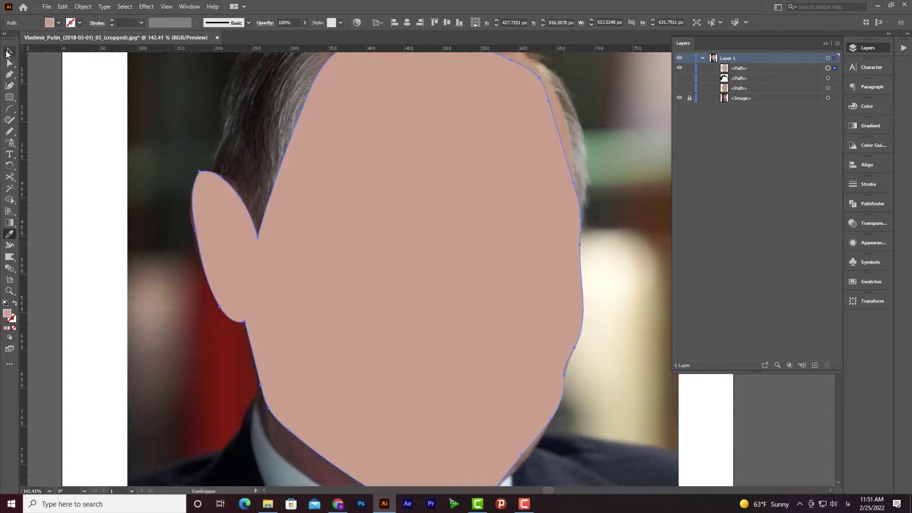
Replace the old face path with the new one beneath the hair path, and hide the new face path
drag(759, 68, 751, 84)
click(743, 88)
click(827, 365)
click(679, 78)
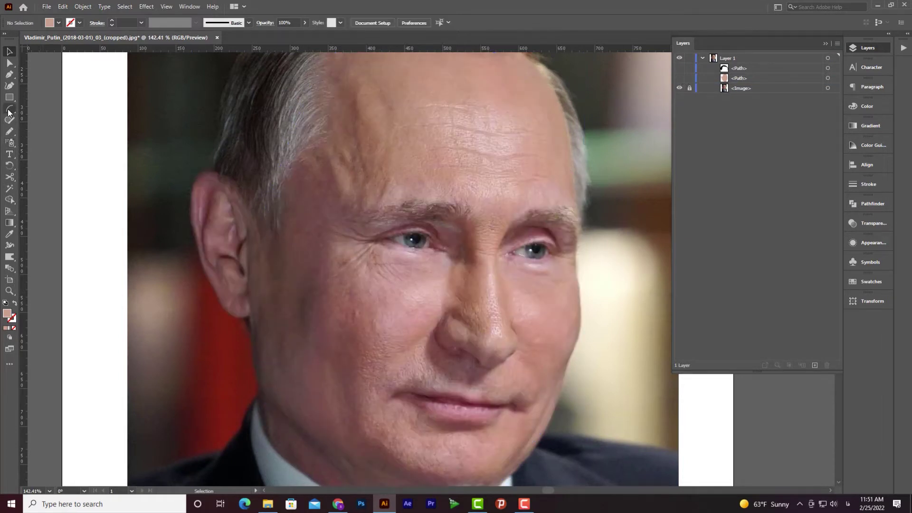
Draw short hair strokes at the left eyebrow's inner end and outline the left eyebrow, about 165 × 33 px, and the right one, about 89 × 36 px
click(9, 291)
click(465, 250)
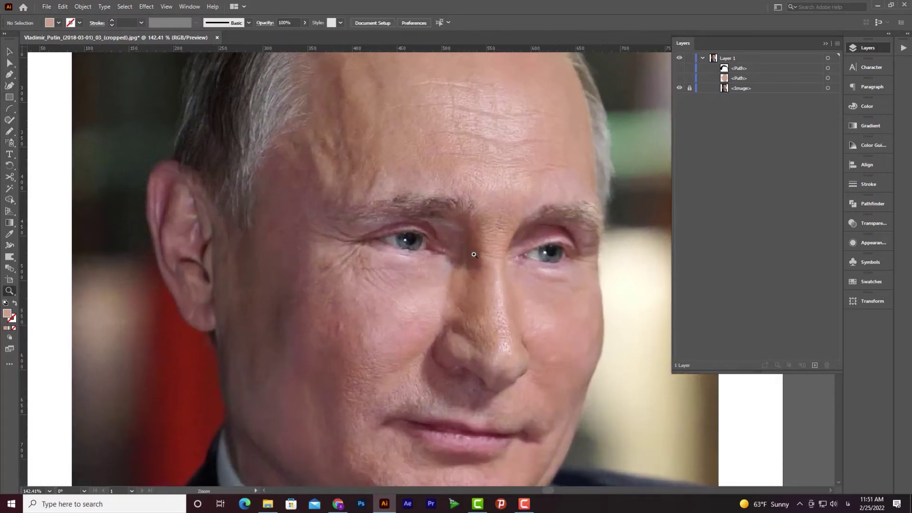
click(10, 131)
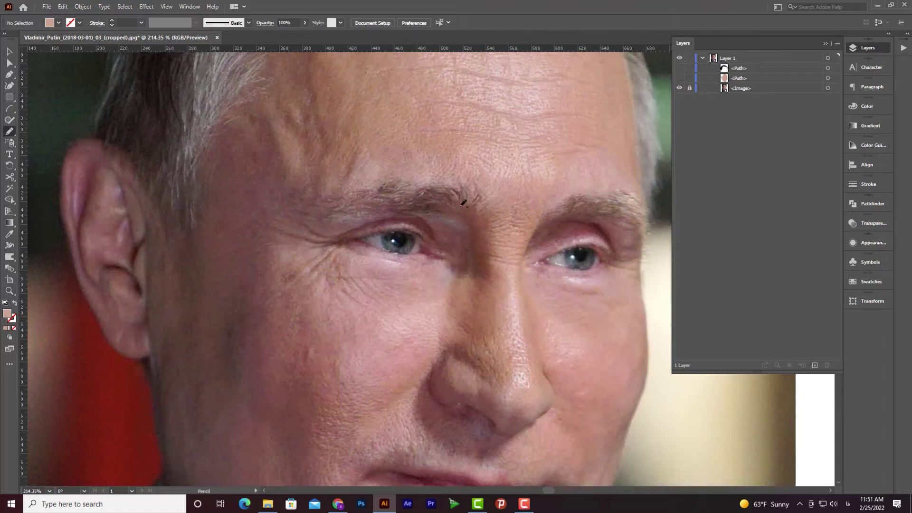
mouse_move(484, 209)
mouse_down()
mouse_move(466, 187)
mouse_move(472, 214)
mouse_move(450, 184)
mouse_move(365, 189)
mouse_up()
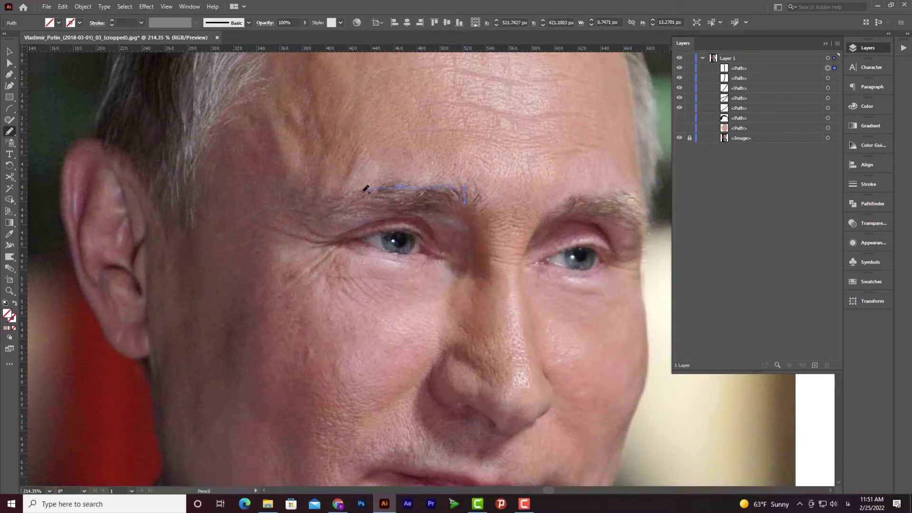
mouse_move(308, 213)
mouse_down()
mouse_move(397, 210)
mouse_move(467, 214)
mouse_move(465, 201)
mouse_move(466, 217)
mouse_move(498, 197)
mouse_move(542, 196)
mouse_move(557, 205)
mouse_move(564, 237)
mouse_move(521, 217)
mouse_move(460, 222)
mouse_up()
scroll(470, 209, right, 3)
Fill the right eyebrow shape with black (000000)
key(v)
double_click(8, 313)
drag(457, 273, 471, 286)
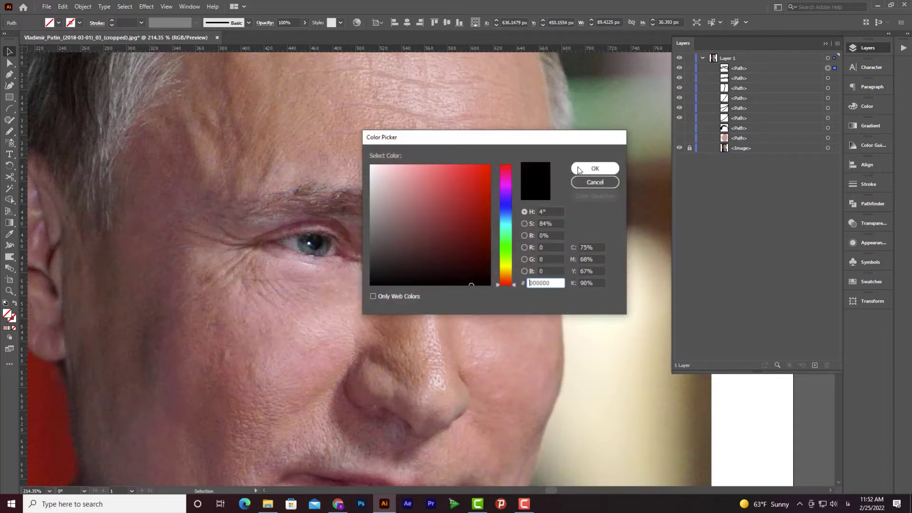
text(ffffff)
click(579, 169)
double_click(11, 316)
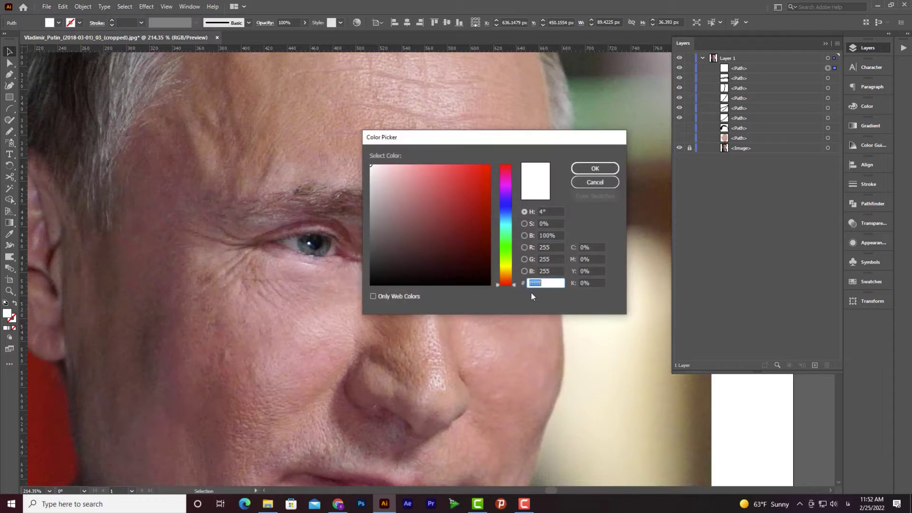
text(000000)
click(594, 168)
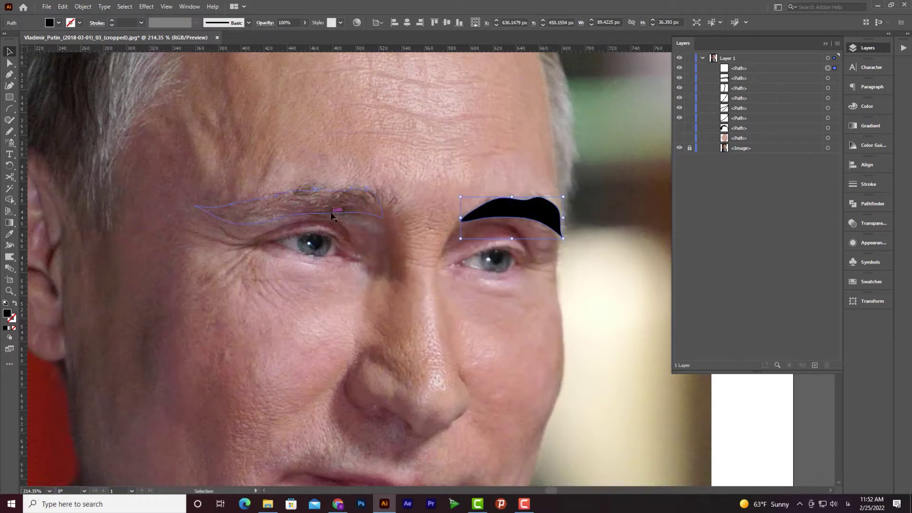
Fill the left eyebrow shape with the black sampled from the right eyebrow
click(339, 210)
click(339, 211)
key(i)
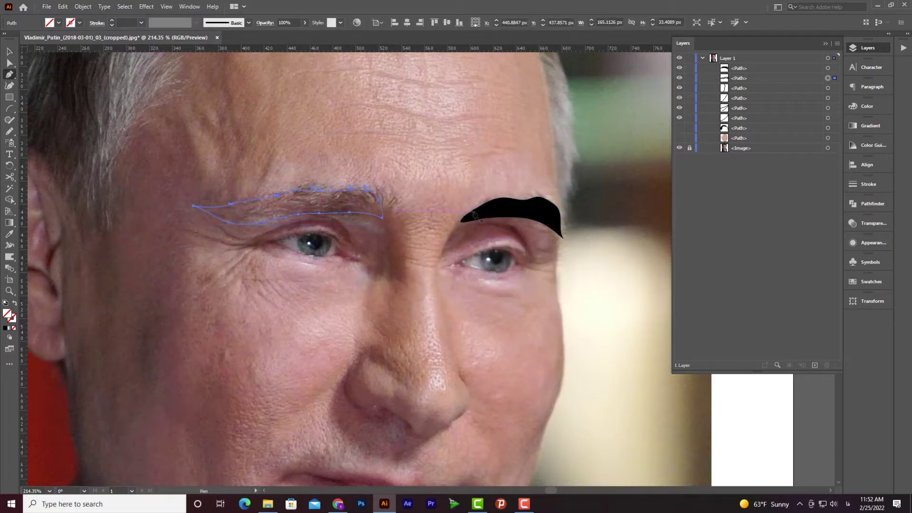
click(514, 215)
key(v)
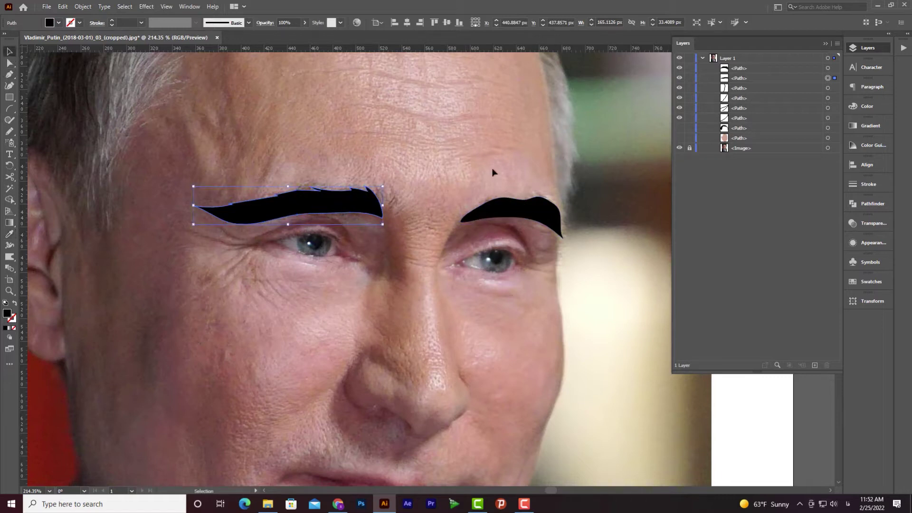
Give the left eyebrow and its inner hair strokes a 1 pt black stroke without fill
shift+click(828, 88)
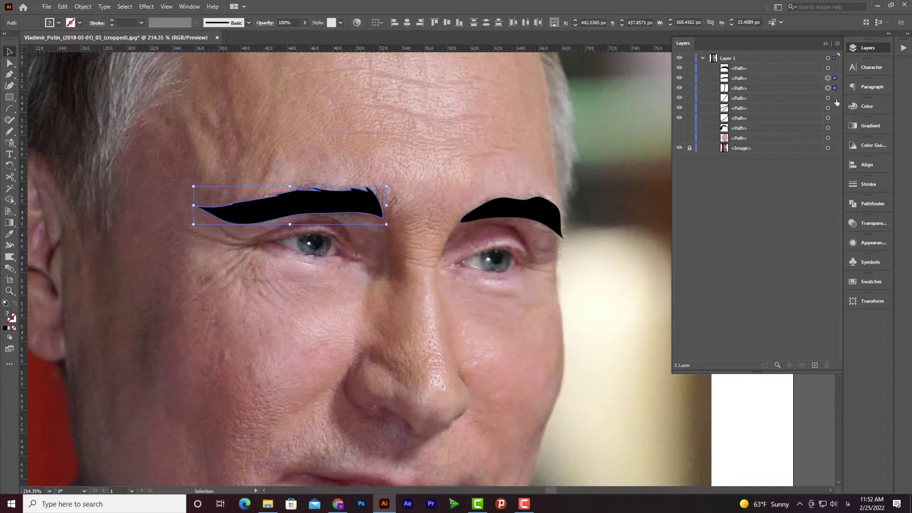
shift+click(828, 118)
key(i)
click(513, 209)
key(ctrl+z)
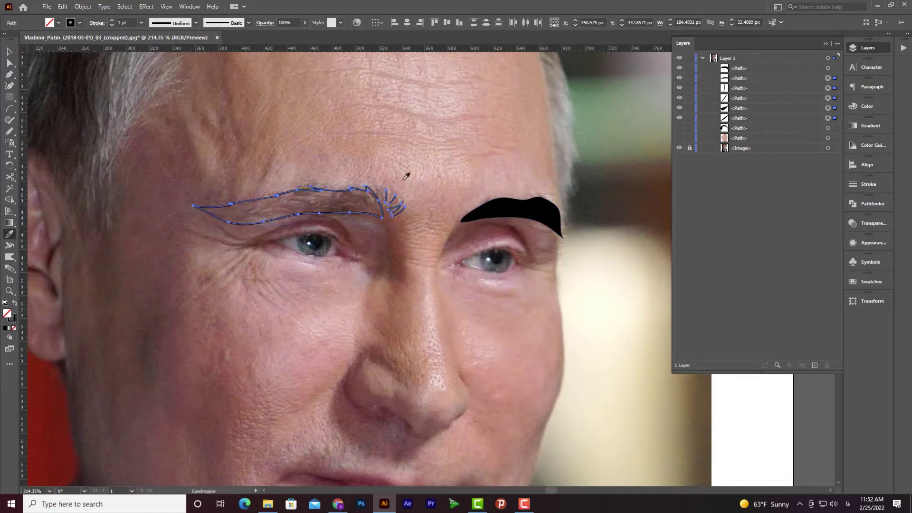
Swap fill and stroke on the left eyebrow shape alone, making it solid black without a stroke
click(9, 52)
click(248, 137)
click(383, 209)
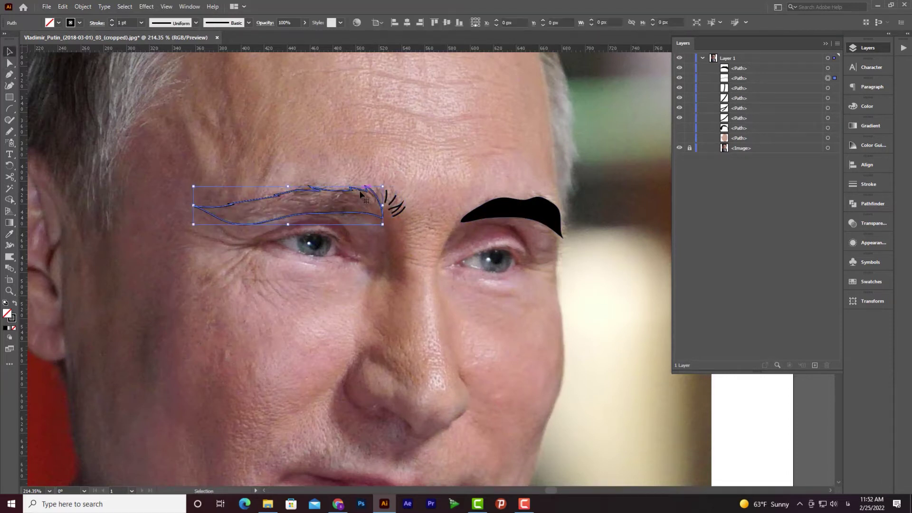
key(shift+x)
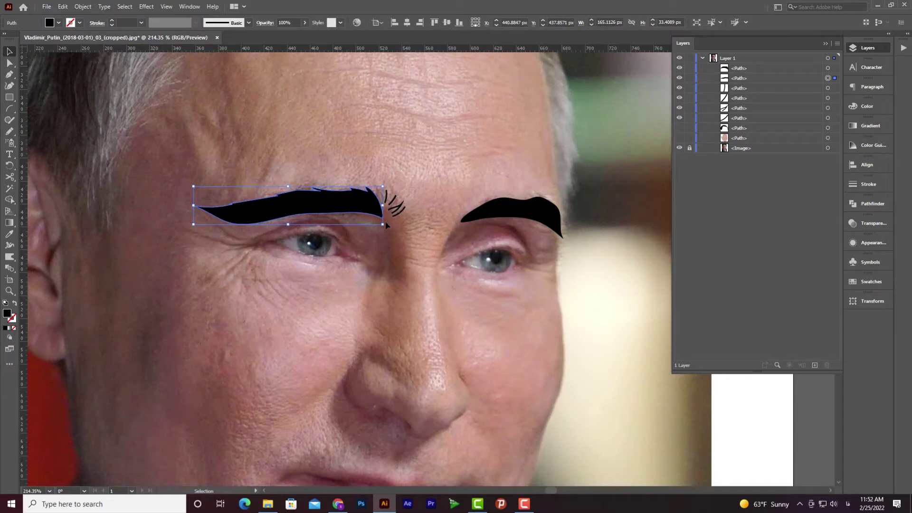
Apply the lens-shaped width profile tapered at both ends and a 2 pt stroke to the hair strokes beside the left eyebrow
drag(385, 225, 406, 189)
click(195, 23)
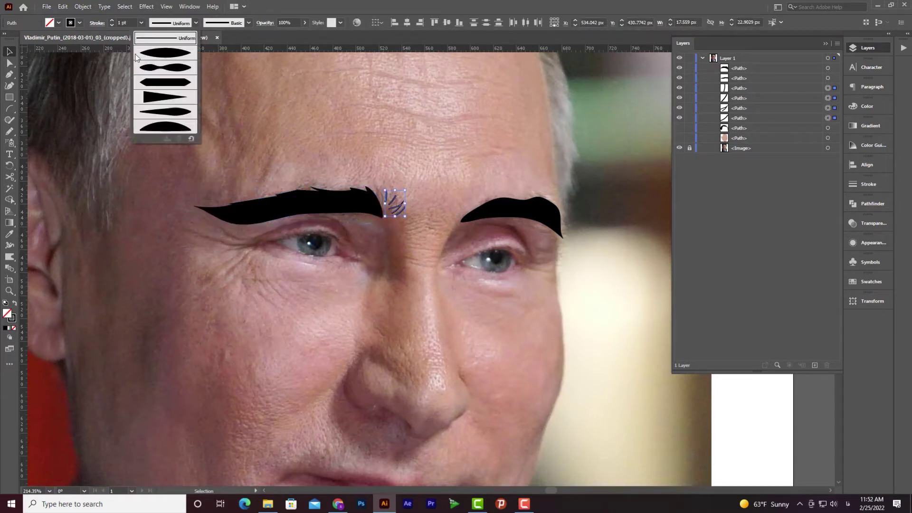
click(166, 53)
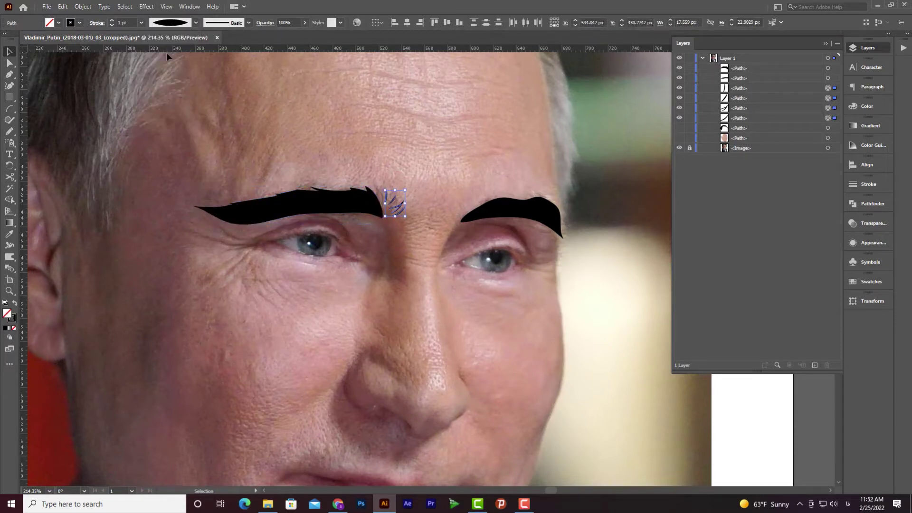
click(111, 20)
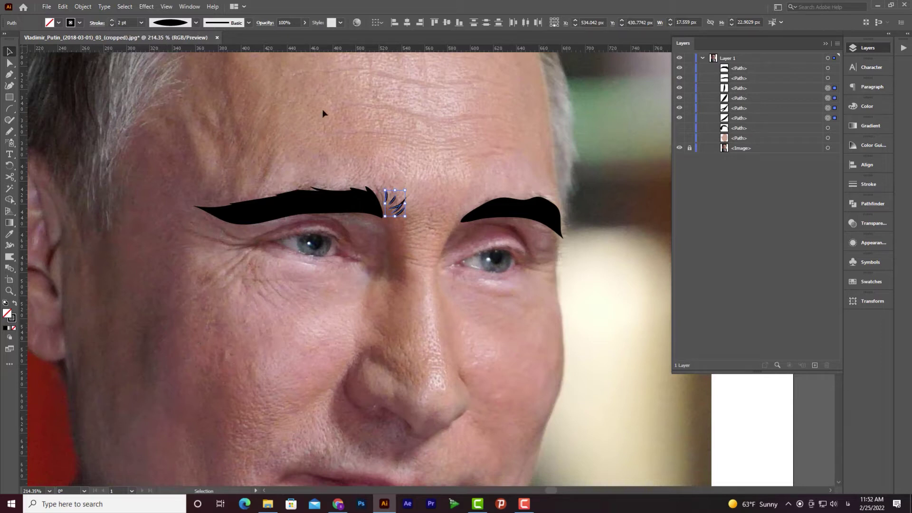
click(413, 157)
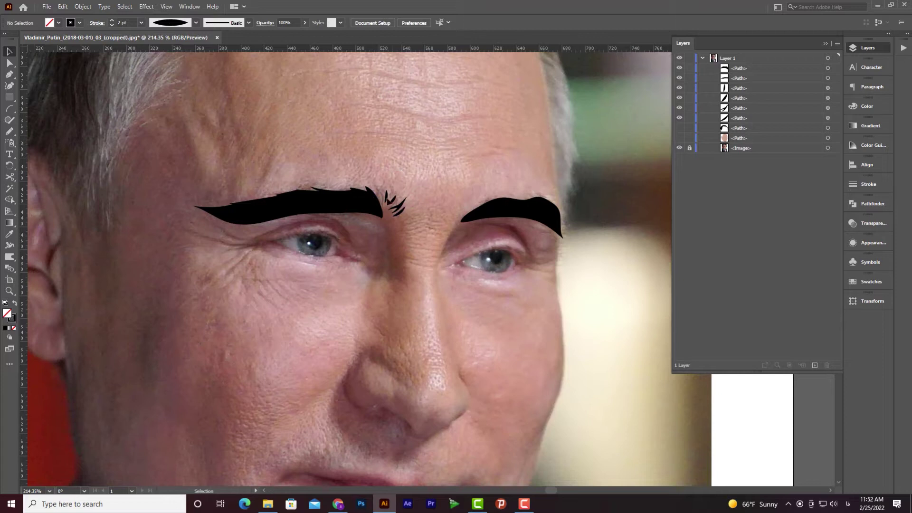
Trace the left eye's upper lid fold and eye contour with the Pencil tool
scroll(318, 279, down, 2)
key(z)
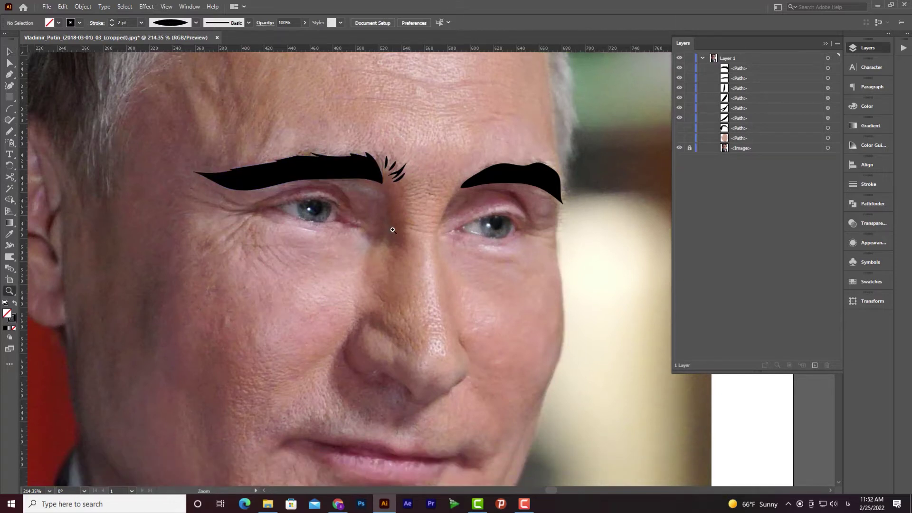
drag(393, 230, 410, 245)
click(9, 131)
mouse_move(257, 194)
mouse_down()
mouse_move(328, 181)
mouse_move(351, 207)
mouse_up()
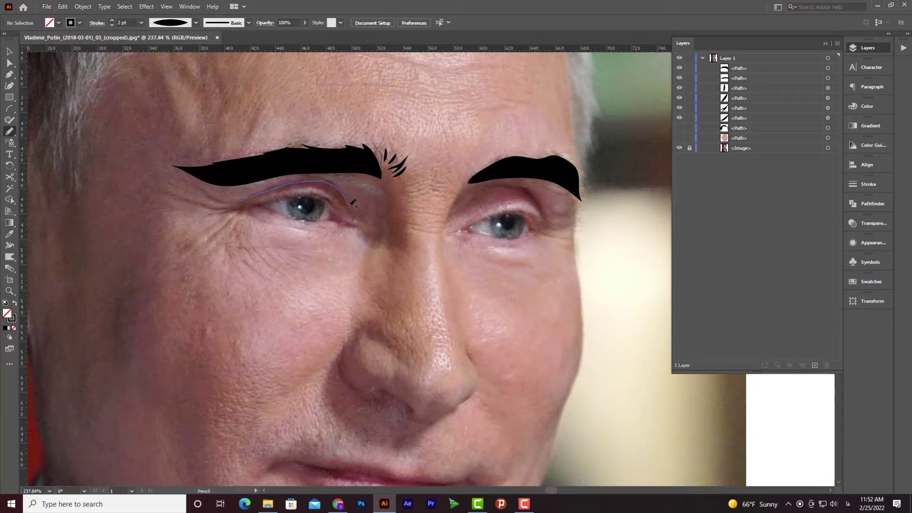
mouse_move(285, 198)
mouse_down()
mouse_move(321, 194)
mouse_move(349, 217)
mouse_move(265, 208)
mouse_up()
Draw the wrinkle lines at the left eye's outer corner and fanning out beneath it
drag(198, 183, 180, 180)
drag(240, 208, 166, 196)
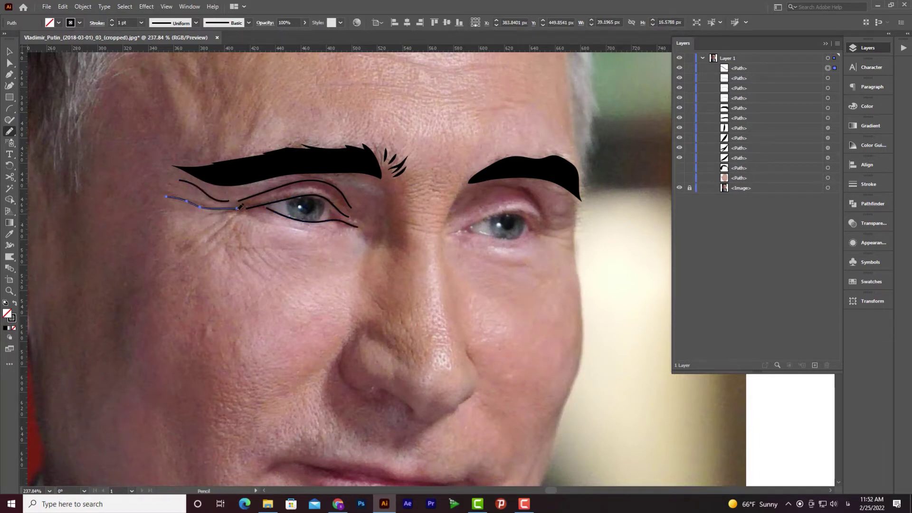
mouse_move(243, 210)
mouse_down()
mouse_move(210, 216)
mouse_move(180, 246)
mouse_move(211, 237)
mouse_move(182, 257)
mouse_up()
mouse_move(233, 219)
mouse_down()
mouse_move(211, 249)
mouse_move(242, 237)
mouse_move(241, 247)
mouse_move(275, 272)
mouse_up()
mouse_move(228, 238)
mouse_down()
mouse_move(232, 264)
mouse_move(264, 273)
mouse_up()
Trace the right eye's lid and eye contours, plus the wrinkles beneath it and at its outer corner
mouse_move(546, 218)
mouse_down()
mouse_move(505, 188)
mouse_move(458, 211)
mouse_move(506, 210)
mouse_move(539, 233)
mouse_up()
drag(462, 233, 532, 234)
mouse_move(460, 238)
mouse_down()
mouse_move(518, 249)
mouse_move(527, 267)
mouse_up()
drag(573, 230, 544, 228)
mouse_move(545, 236)
mouse_down()
mouse_move(572, 238)
mouse_move(552, 242)
mouse_up()
drag(568, 215, 554, 213)
Draw a stack of short wrinkle lines across the bridge of the nose between the eyes
mouse_move(412, 185)
mouse_down()
mouse_move(450, 184)
mouse_move(411, 190)
mouse_up()
mouse_move(442, 196)
mouse_down()
mouse_move(410, 198)
mouse_move(407, 209)
mouse_up()
mouse_move(444, 214)
mouse_down()
mouse_move(408, 214)
mouse_move(420, 223)
mouse_up()
drag(403, 223, 427, 230)
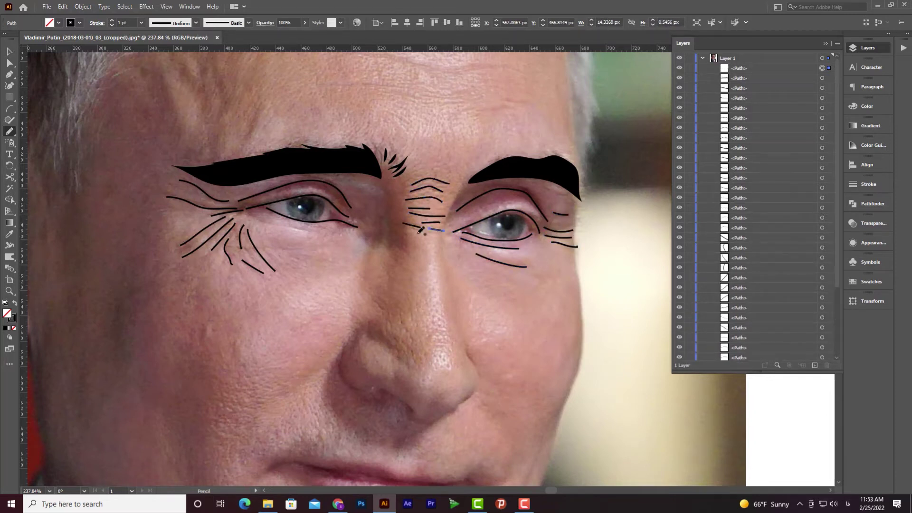
Trace the long and short horizontal wrinkle lines across the forehead with the Pencil tool
scroll(414, 143, up, 5)
drag(308, 94, 220, 100)
mouse_move(236, 131)
mouse_down()
mouse_move(377, 123)
mouse_move(415, 135)
mouse_up()
mouse_move(264, 160)
mouse_down()
mouse_move(491, 165)
mouse_move(537, 175)
mouse_up()
drag(343, 194, 530, 210)
mouse_move(342, 222)
mouse_down()
mouse_move(476, 228)
mouse_move(454, 247)
mouse_up()
key(ctrl+z)
drag(530, 237, 499, 236)
Apply the lens-shaped width profile and a 3 pt stroke to all the forehead wrinkle lines
key(v)
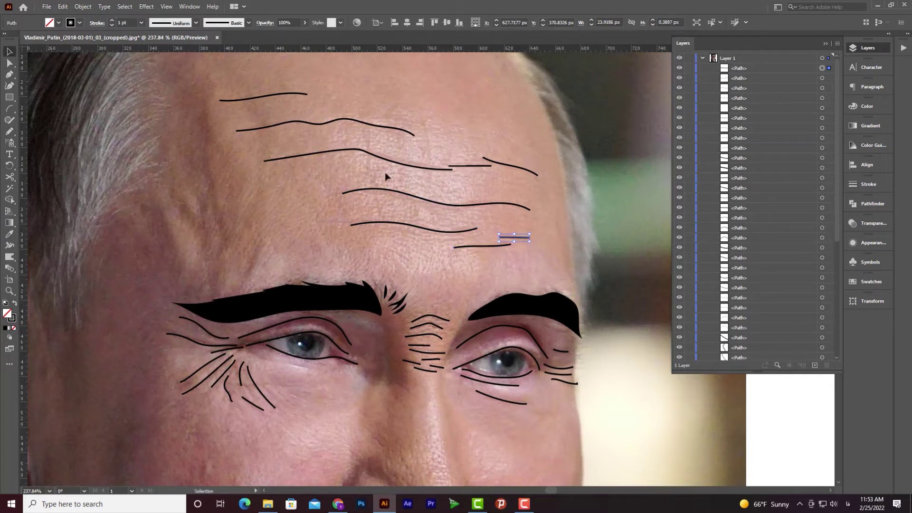
drag(533, 259, 300, 81)
click(196, 23)
click(176, 61)
click(112, 21)
click(112, 21)
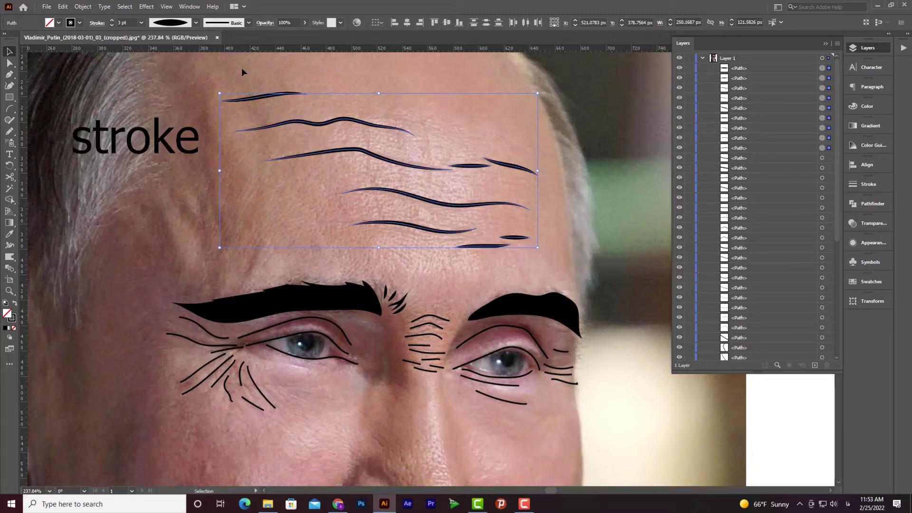
click(241, 71)
Apply the lens-shaped width profile and a 2 pt stroke to the contour and wrinkle lines around the left eye
scroll(589, 188, down, 3)
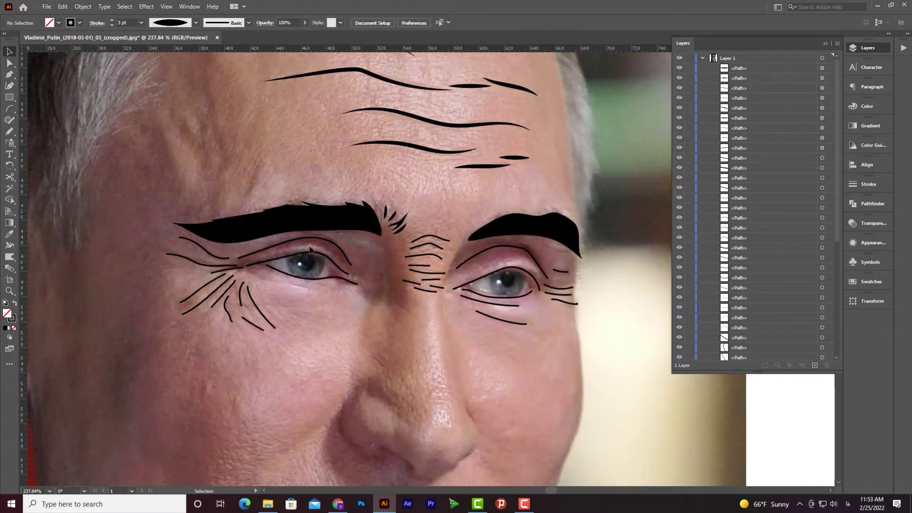
drag(332, 250, 184, 331)
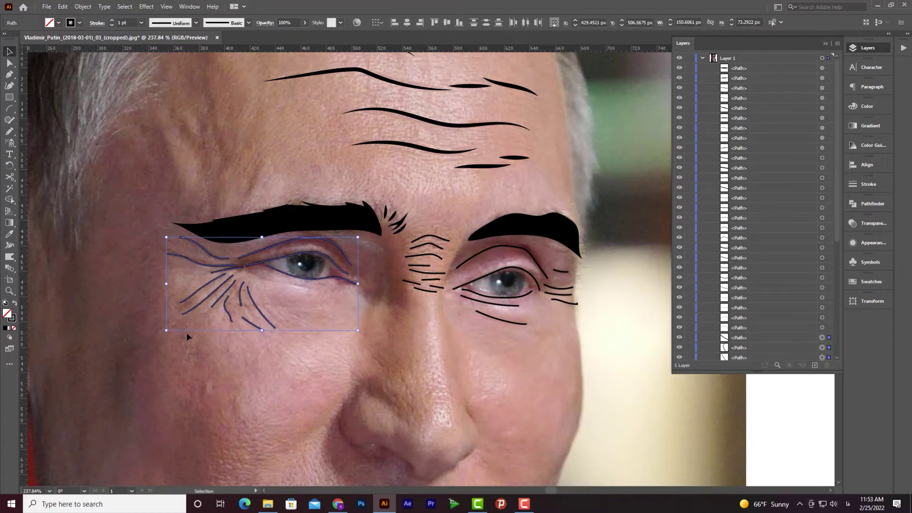
click(196, 22)
click(169, 49)
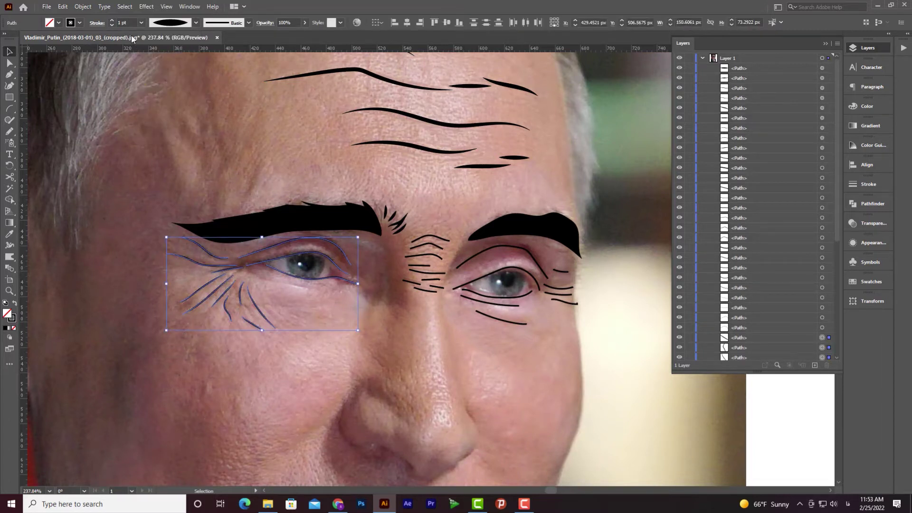
click(111, 20)
click(265, 123)
drag(506, 294, 467, 265)
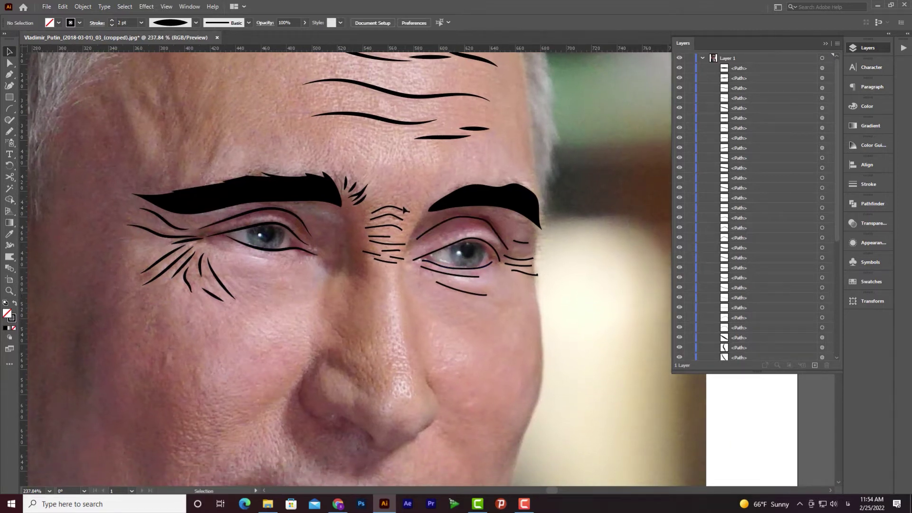
Apply a 2 pt stroke and the lens-shaped width profile to the short wrinkle lines on the nose bridge
drag(374, 276, 400, 205)
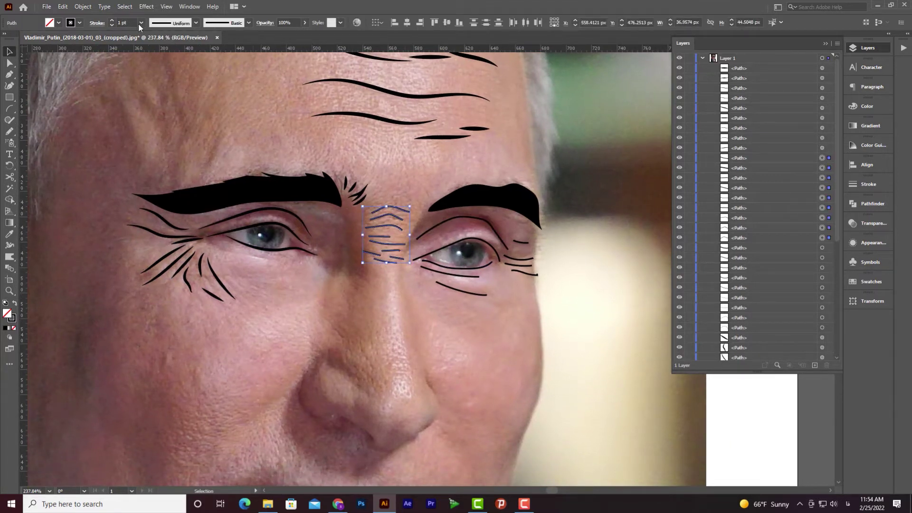
click(112, 21)
click(196, 22)
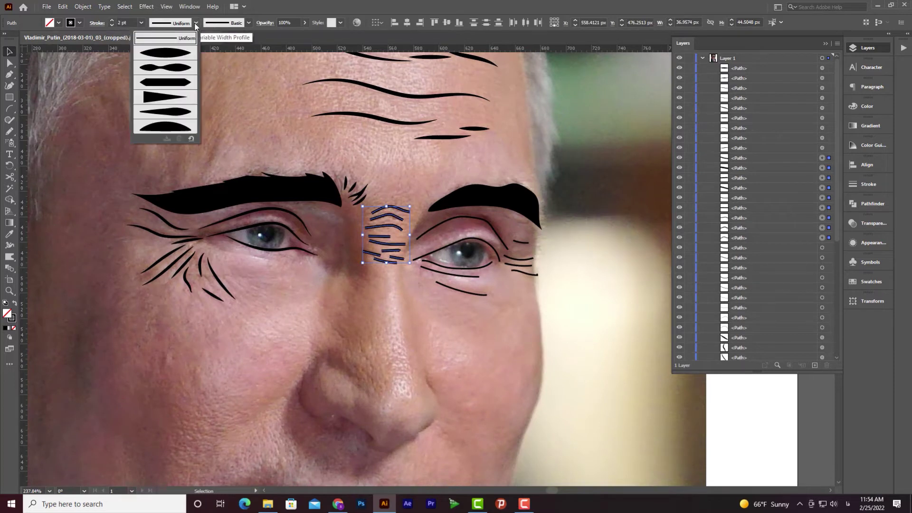
click(170, 58)
click(493, 230)
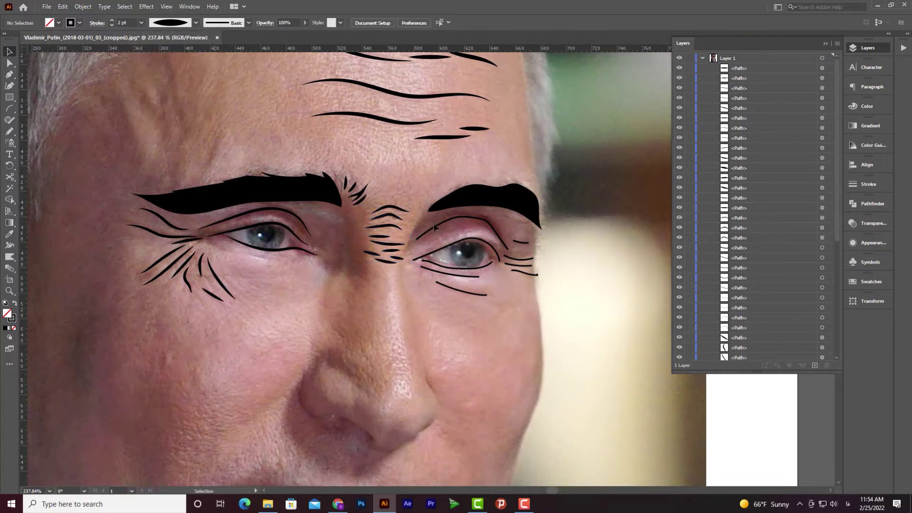
Apply a 2 pt stroke and the lens-shaped width profile to the right eye's contour and wrinkle lines, excluding the eyebrow
drag(533, 314, 475, 239)
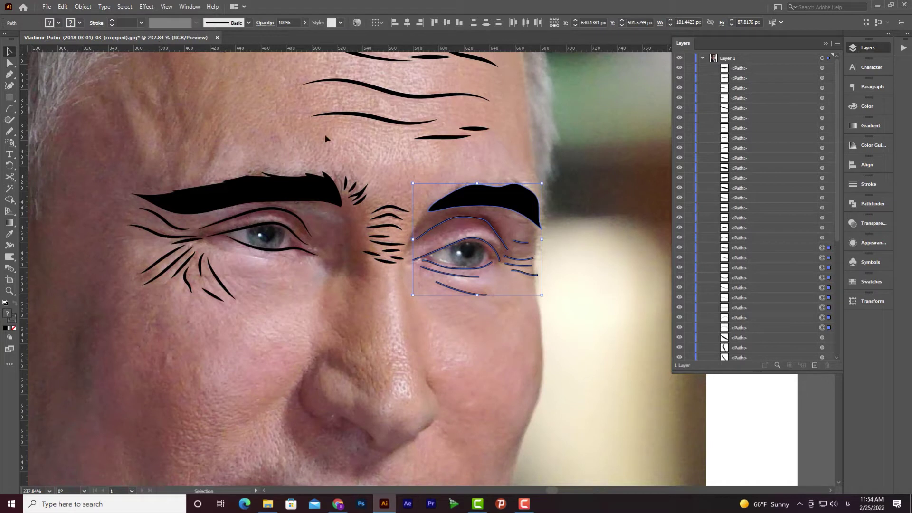
click(112, 20)
click(195, 23)
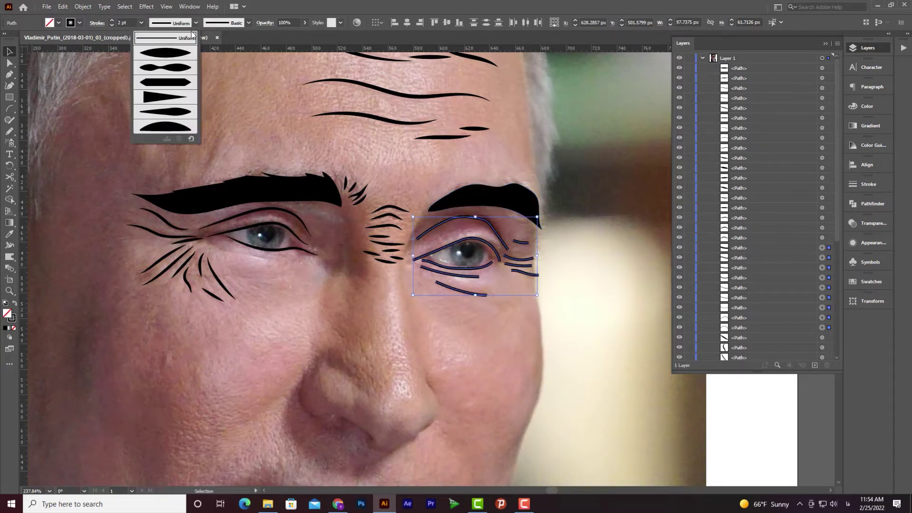
click(172, 53)
Group the right-eye lines, nose-bridge wrinkles, left-eye lines and forehead wrinkles, each as a separate group
key(a)
key(ctrl+g)
key(v)
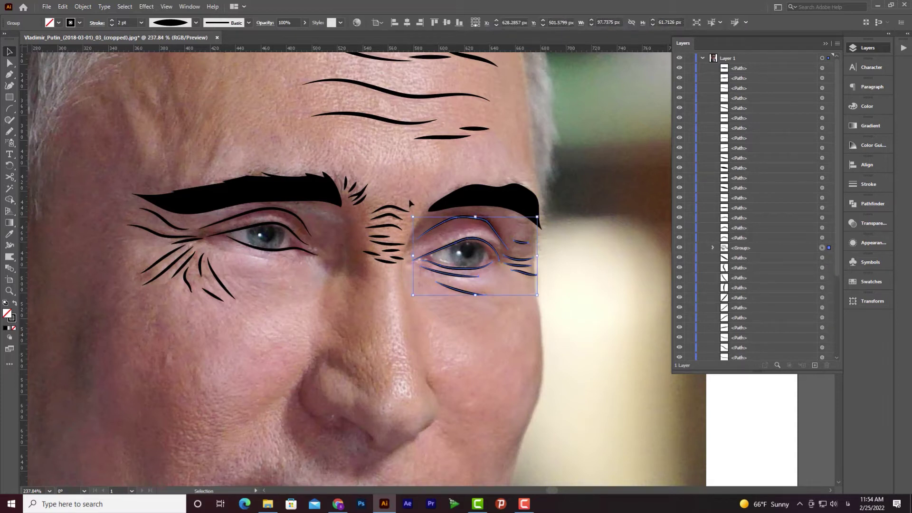
drag(408, 198, 378, 268)
key(ctrl+g)
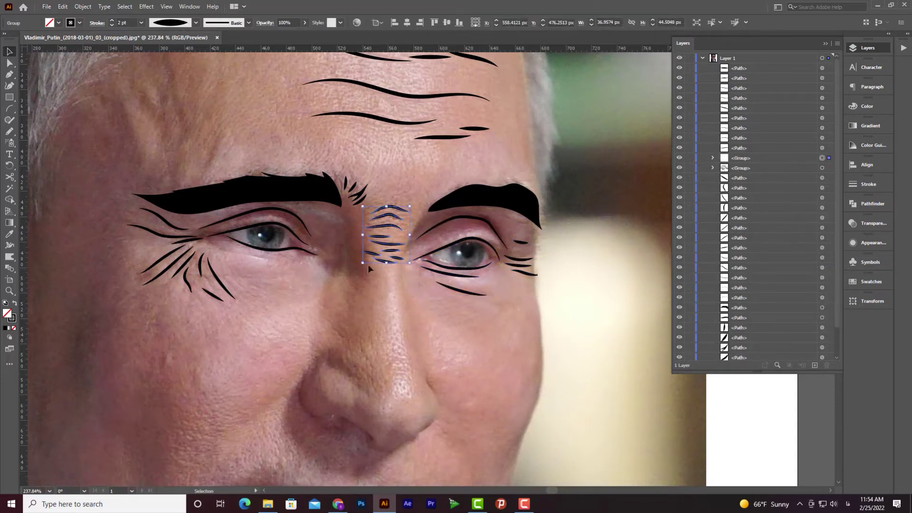
drag(168, 293, 163, 301)
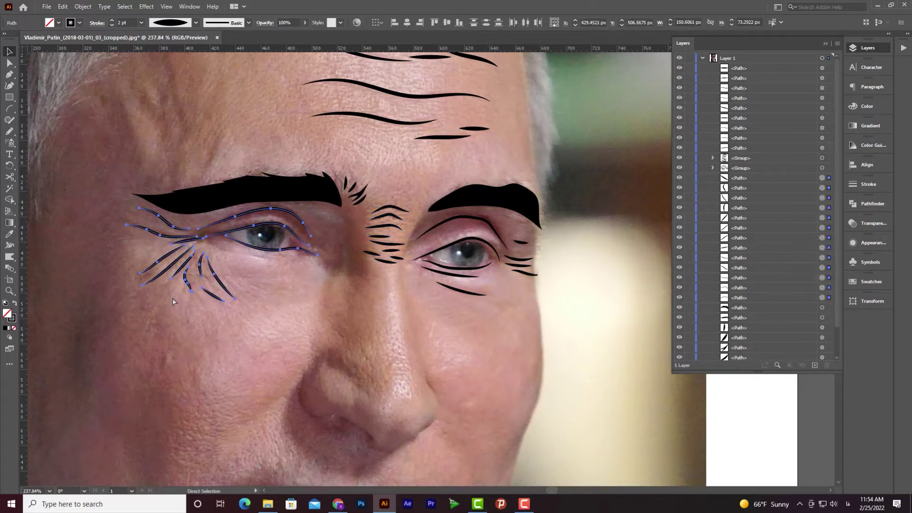
key(ctrl+g)
scroll(405, 167, up, 1)
scroll(390, 158, up, 4)
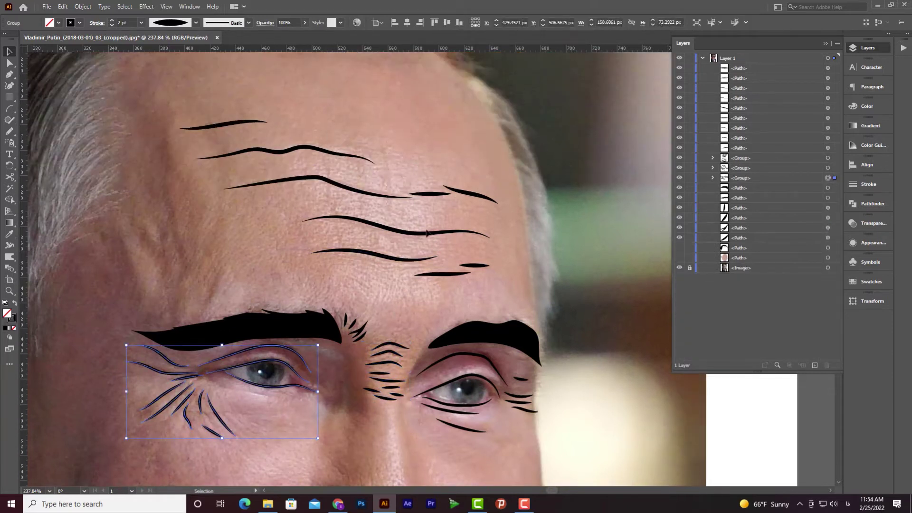
drag(508, 291, 503, 287)
scroll(502, 287, down, 3)
Trace the curve of the nose's left wing with the Pencil tool and draw the nostril as a closed black-filled shape
key(z)
mouse_move(500, 319)
mouse_down()
mouse_move(446, 309)
mouse_move(422, 218)
mouse_move(431, 265)
mouse_move(443, 269)
mouse_up()
click(10, 133)
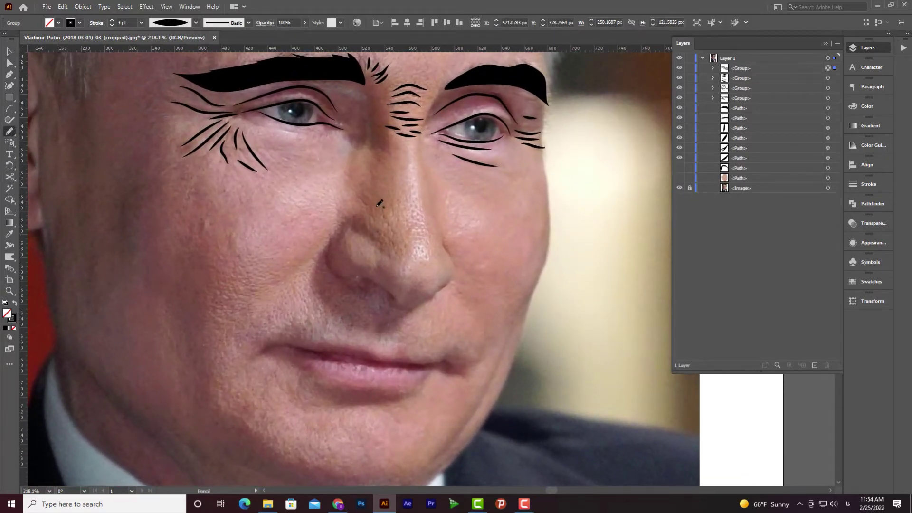
scroll(380, 203, down, 2)
drag(335, 221, 340, 226)
key(ctrl+z)
mouse_move(339, 181)
mouse_down()
mouse_move(324, 212)
mouse_move(332, 227)
mouse_move(345, 234)
mouse_move(333, 200)
mouse_move(336, 229)
mouse_move(401, 257)
mouse_move(365, 235)
mouse_up()
key(ctrl+z)
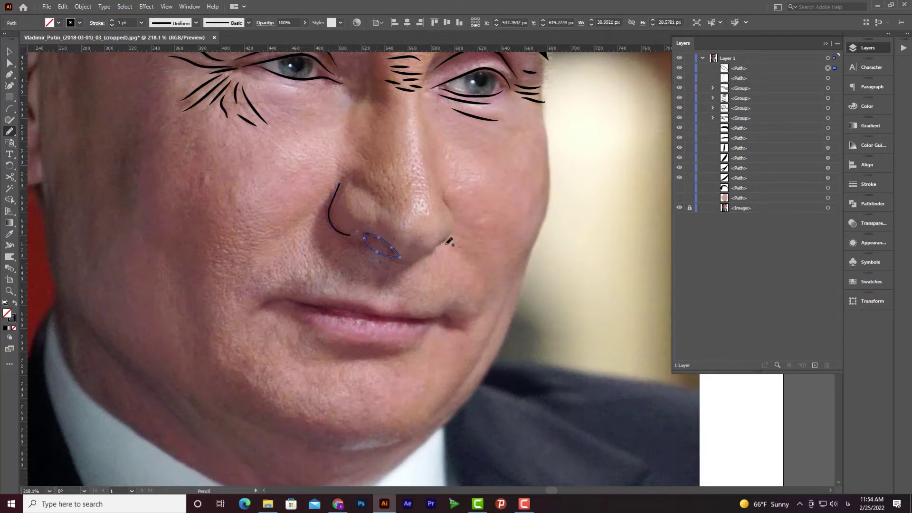
key(shift+x)
Trace the nose tip and right wing as one contour, plus a short curve beneath the nose
mouse_move(404, 260)
mouse_down()
mouse_move(457, 234)
mouse_move(459, 212)
mouse_move(443, 189)
mouse_up()
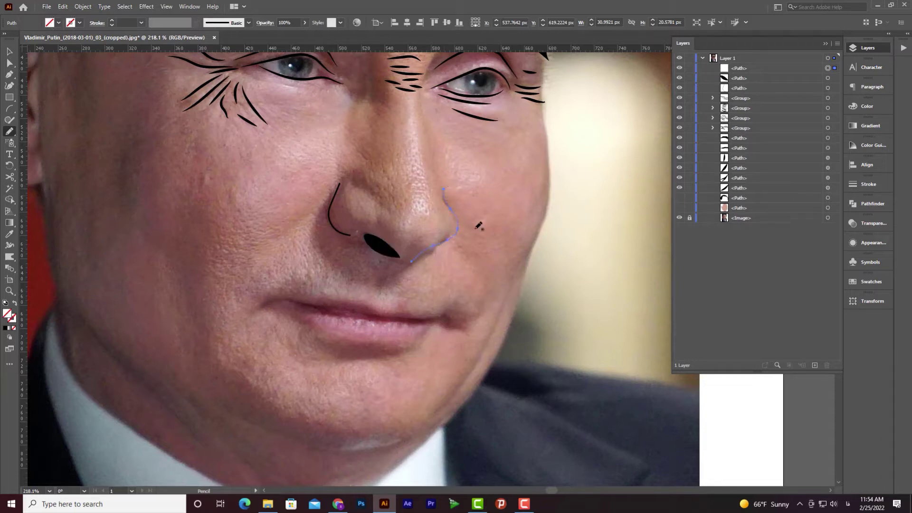
mouse_move(346, 260)
mouse_down()
mouse_move(377, 277)
mouse_move(404, 272)
mouse_up()
scroll(454, 302, down, 2)
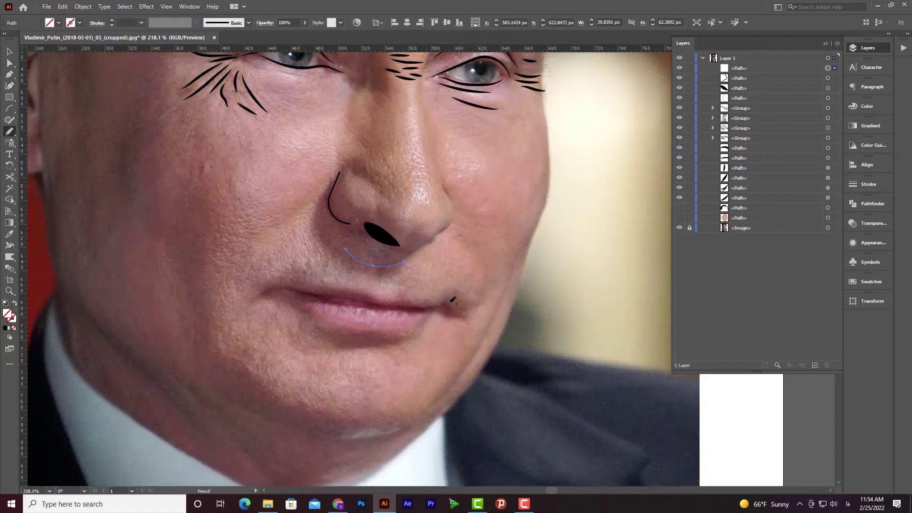
Trace the outline of the lips and the parting line between them
mouse_move(265, 269)
mouse_down()
mouse_move(316, 270)
mouse_move(282, 267)
mouse_move(312, 261)
mouse_move(447, 283)
mouse_move(411, 310)
mouse_move(364, 312)
mouse_move(260, 273)
mouse_move(427, 284)
mouse_up()
key(ctrl+z)
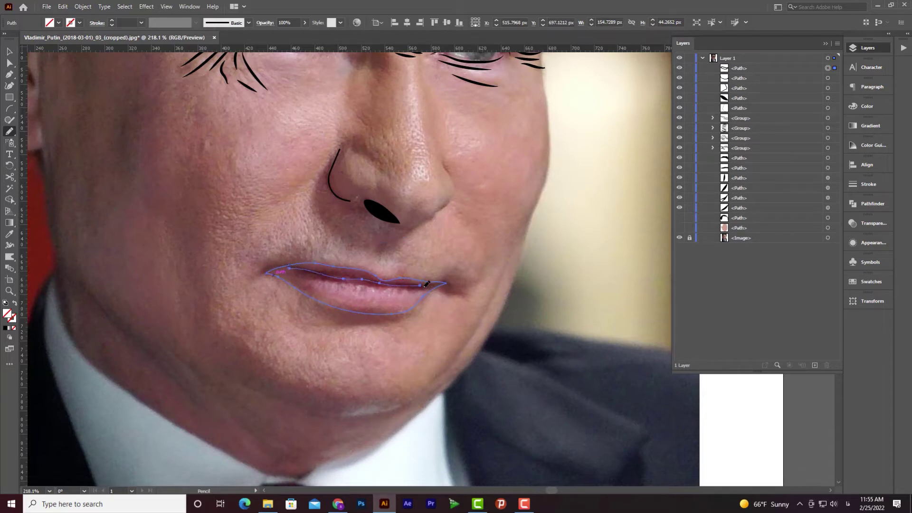
scroll(509, 274, down, 3)
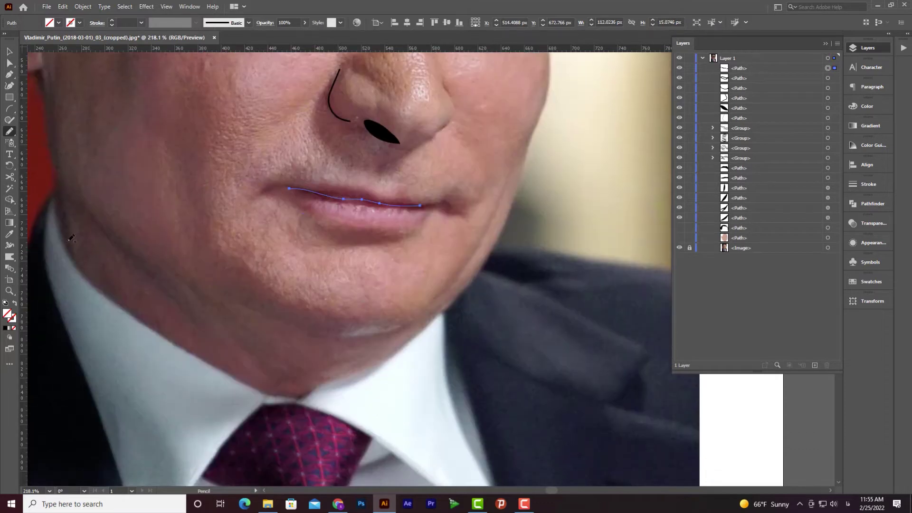
scroll(95, 224, up, 1)
drag(166, 143, 401, 346)
drag(310, 162, 246, 58)
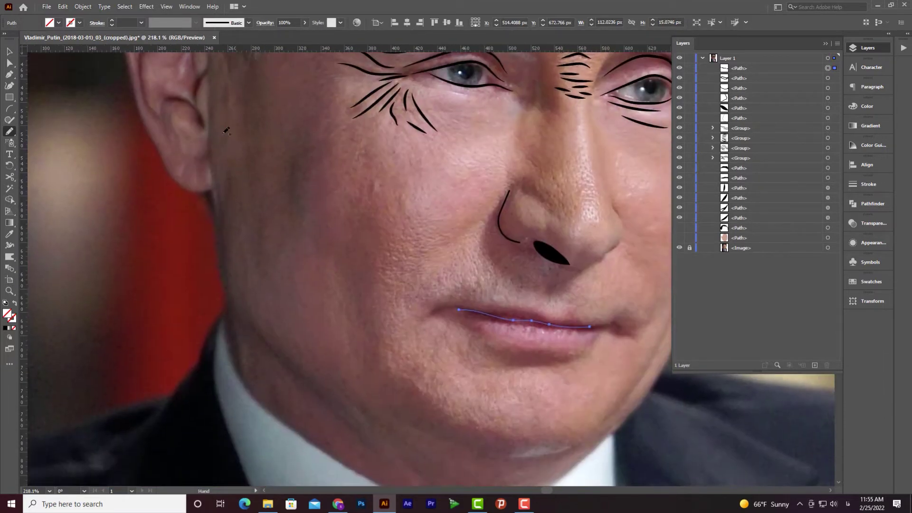
scroll(216, 91, up, 3)
drag(211, 152, 229, 334)
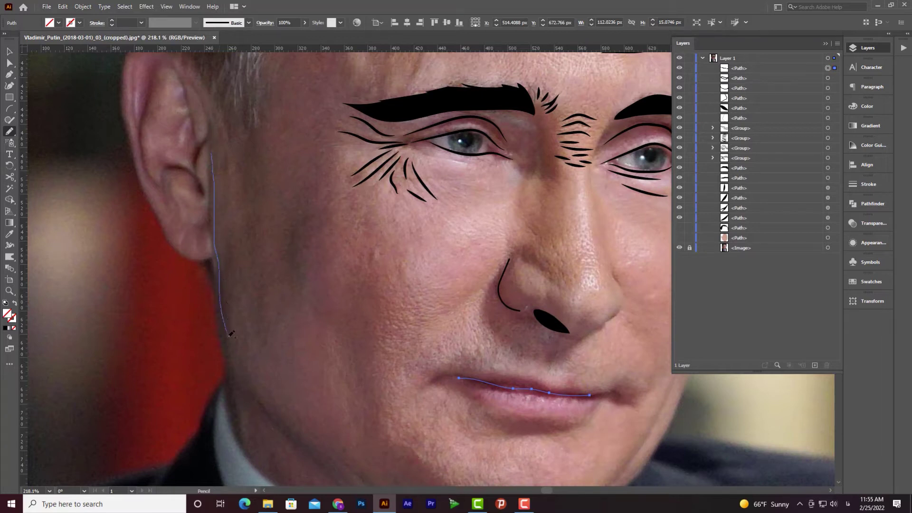
drag(244, 375, 292, 413)
drag(430, 369, 295, 162)
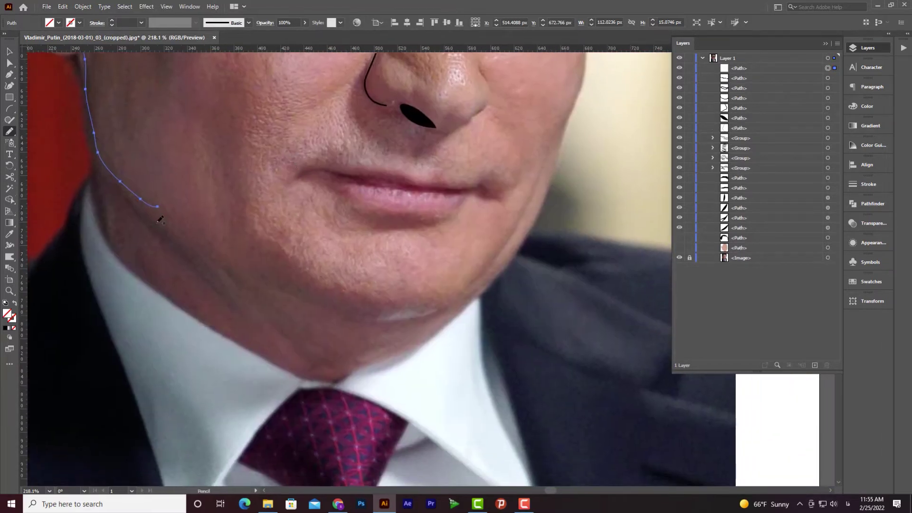
key(ctrl+z)
Trace the face outline as separate curves from beside the ear along the jaw and chin up to the right cheek
scroll(147, 204, up, 7)
mouse_move(72, 109)
mouse_down()
mouse_move(85, 247)
mouse_move(148, 373)
mouse_up()
drag(284, 326, 273, 210)
drag(143, 272, 265, 353)
mouse_move(248, 326)
mouse_down()
mouse_move(403, 362)
mouse_move(423, 358)
mouse_up()
drag(452, 246, 275, 348)
drag(306, 405, 385, 239)
mouse_move(287, 445)
mouse_down()
mouse_move(375, 295)
mouse_move(397, 157)
mouse_move(390, 75)
mouse_up()
mouse_move(385, 200)
mouse_down()
mouse_move(415, 285)
mouse_move(529, 319)
mouse_move(571, 159)
mouse_up()
Give the nose, mouth and face outline curves the 2 pt black stroke sampled from an eye wrinkle and the lens-shaped width profile
key(v)
drag(835, 80, 836, 150)
click(9, 233)
click(300, 92)
key(v)
click(183, 22)
click(173, 56)
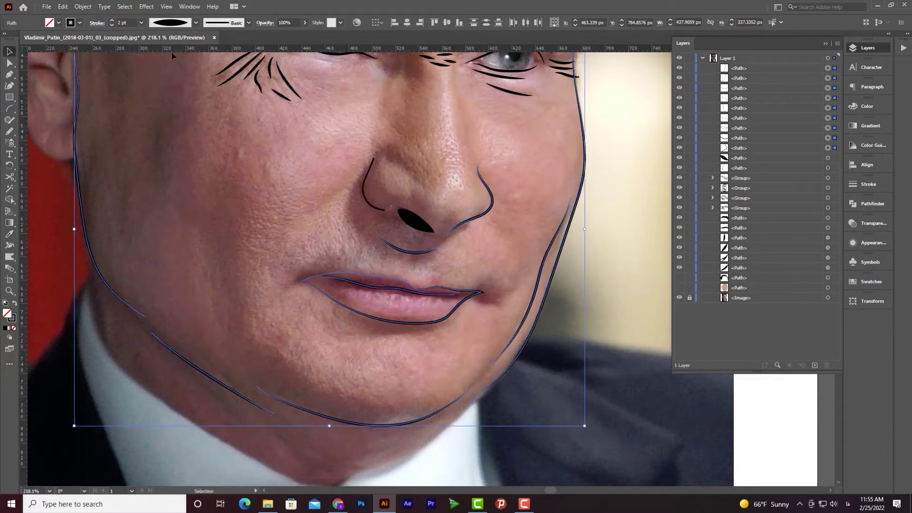
click(269, 178)
Hide the reference photo to examine the whole line drawing, and show the photo again
key(z)
drag(468, 300, 368, 161)
drag(460, 230, 445, 279)
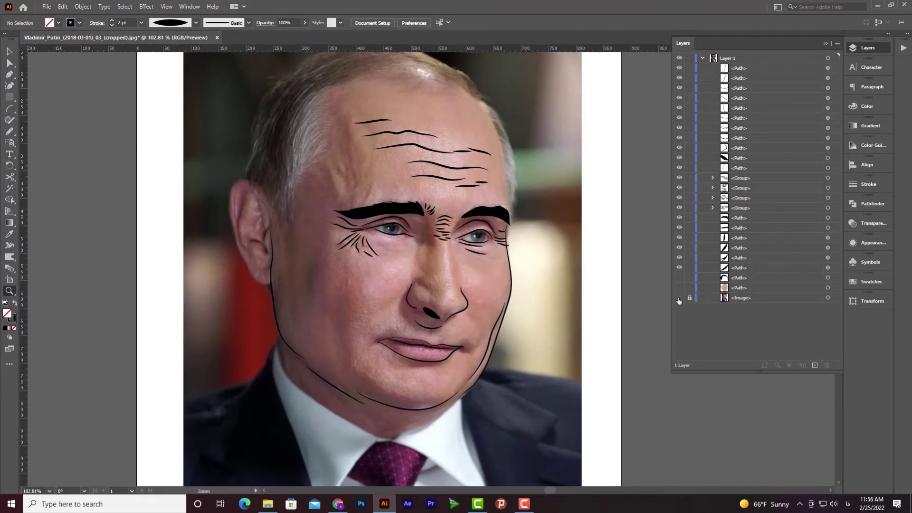
click(680, 298)
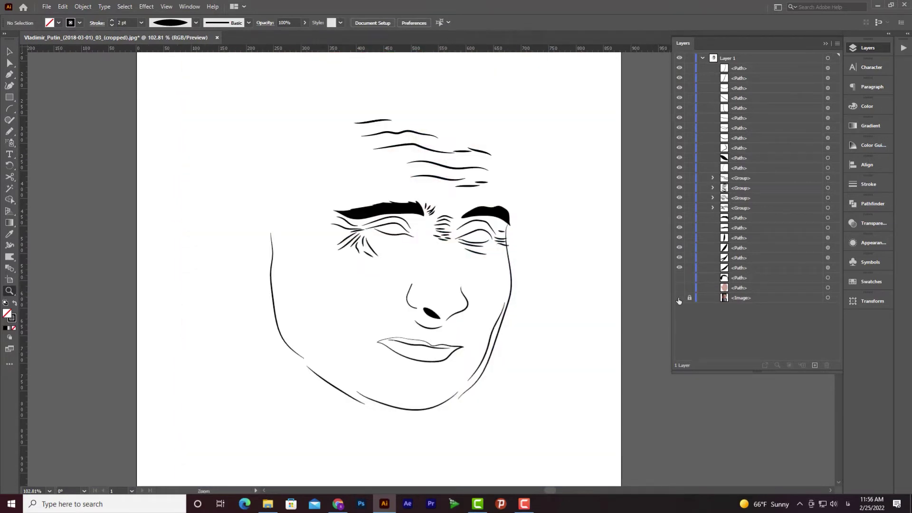
click(679, 298)
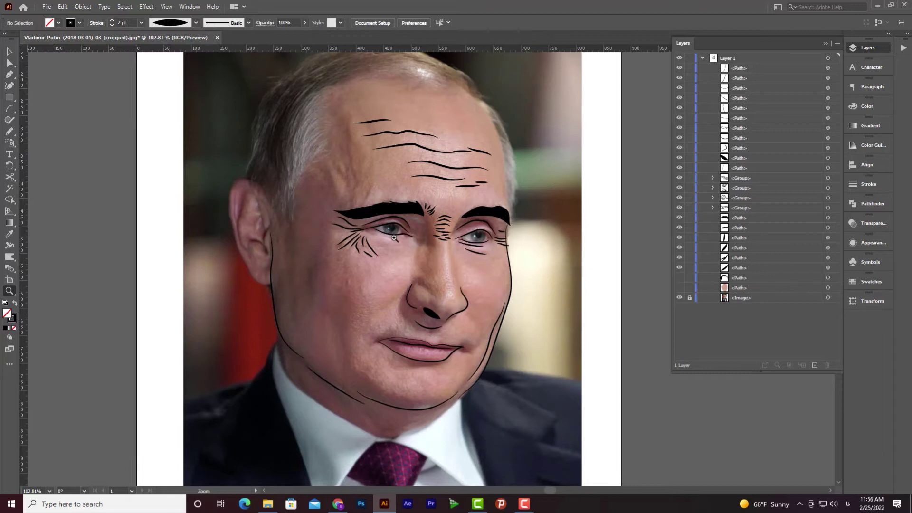
Trace the ear's inner folds and its outer outline with the Pencil tool
scroll(259, 199, up, 4)
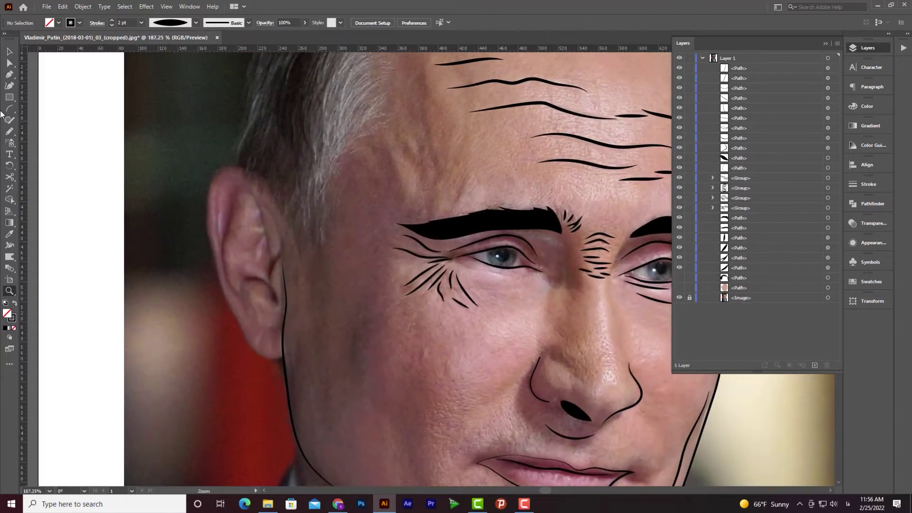
click(12, 132)
drag(235, 201, 225, 240)
mouse_move(227, 271)
mouse_down()
mouse_move(249, 303)
mouse_move(265, 279)
mouse_move(278, 304)
mouse_up()
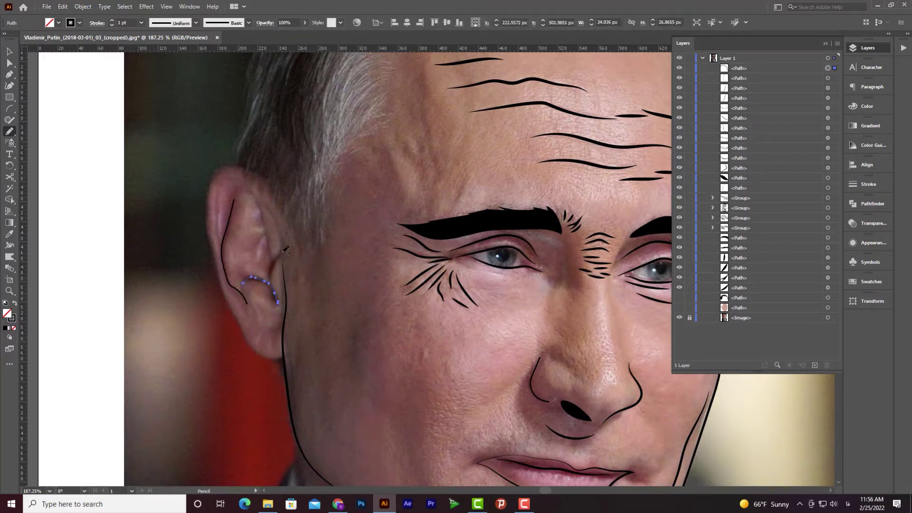
drag(274, 272, 270, 278)
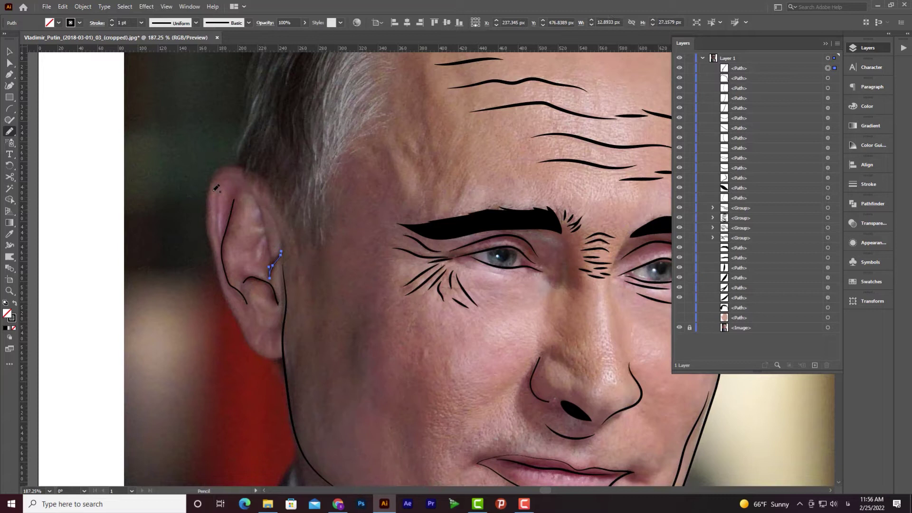
drag(234, 177, 263, 207)
drag(271, 243, 270, 251)
drag(255, 297, 248, 290)
mouse_move(212, 179)
mouse_down()
mouse_move(205, 235)
mouse_move(222, 287)
mouse_move(256, 351)
mouse_move(276, 359)
mouse_move(283, 340)
mouse_move(279, 359)
mouse_up()
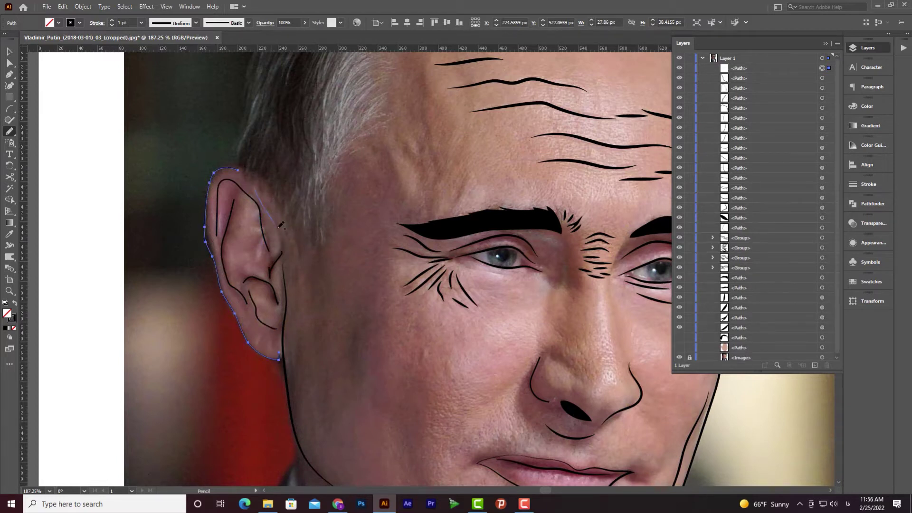
drag(285, 251, 285, 251)
Toggle the reference photo off and on to check the traced ear with the rest of the drawing
key(space)
drag(468, 248, 243, 251)
mouse_move(507, 277)
mouse_down()
mouse_move(532, 214)
mouse_move(581, 230)
mouse_move(575, 289)
mouse_up()
scroll(728, 351, down, 1)
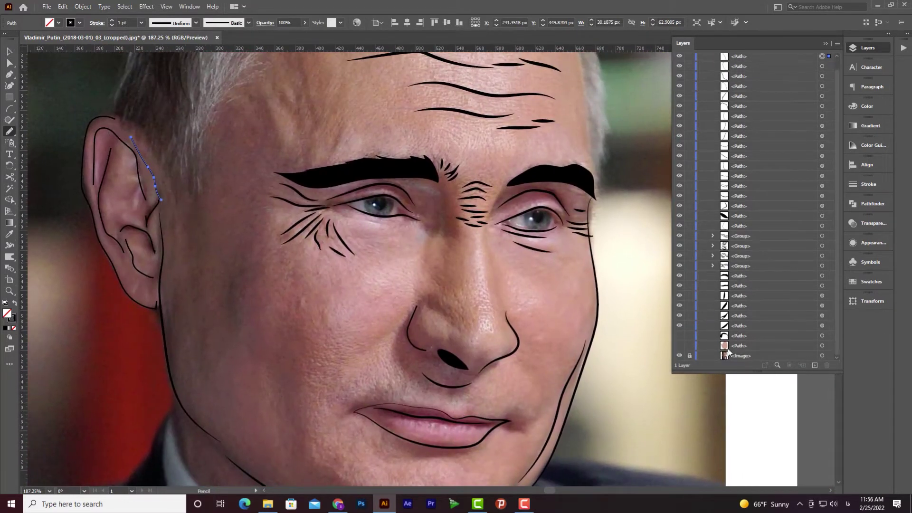
click(679, 356)
click(680, 356)
Group all the ear lines, and group the forehead, nose, mouth and face outline curves together as a second group
key(ctrl+space)
mouse_move(477, 229)
mouse_down()
mouse_move(266, 190)
mouse_move(241, 175)
mouse_up()
key(space)
drag(240, 176, 204, 213)
key(v)
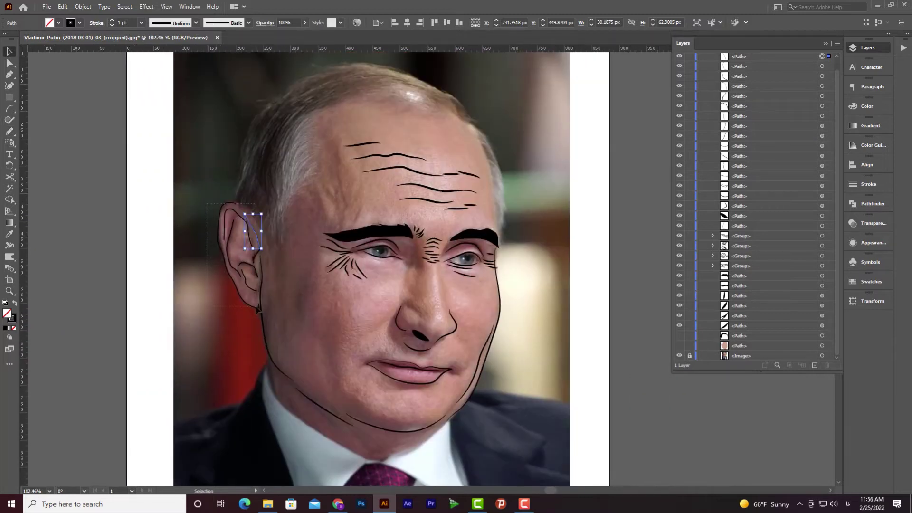
drag(257, 309, 258, 310)
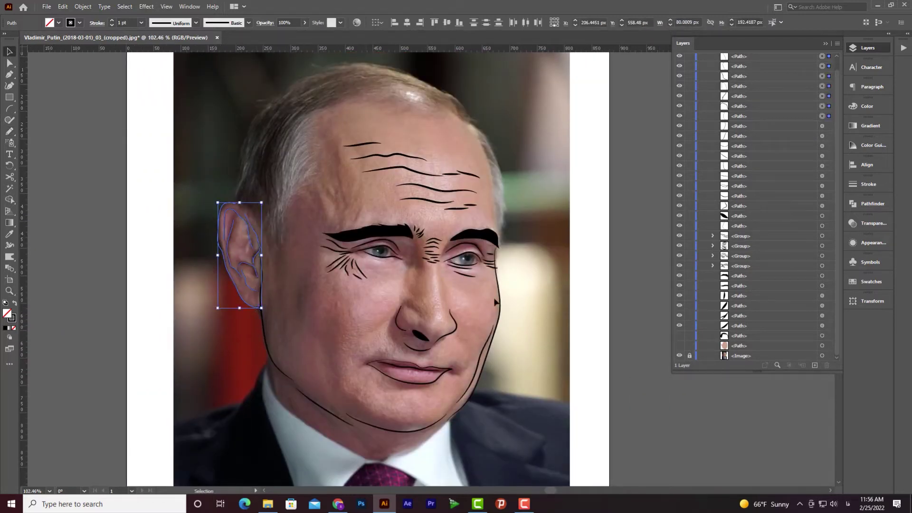
scroll(594, 266, down, 1)
scroll(743, 185, up, 1)
key(ctrl+g)
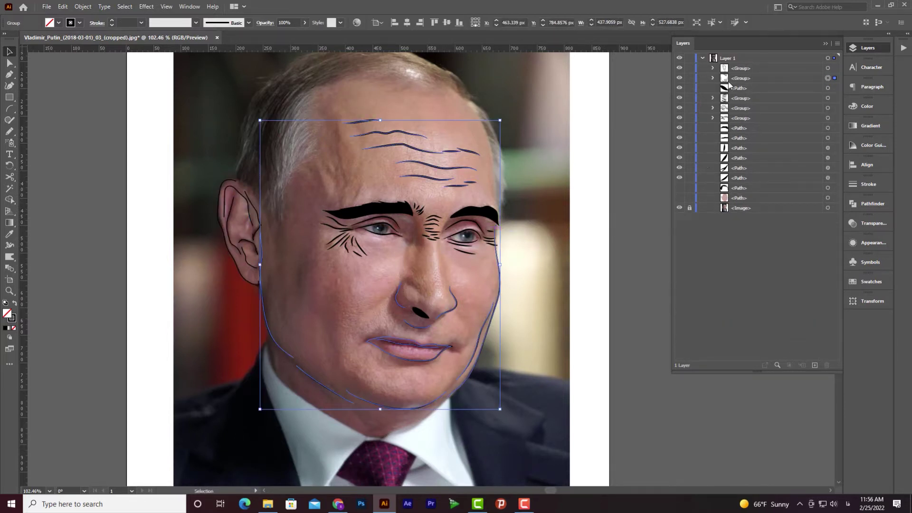
Toggle the face-line group's visibility to check its contents, and make the hidden black hair shape visible
click(679, 79)
click(679, 79)
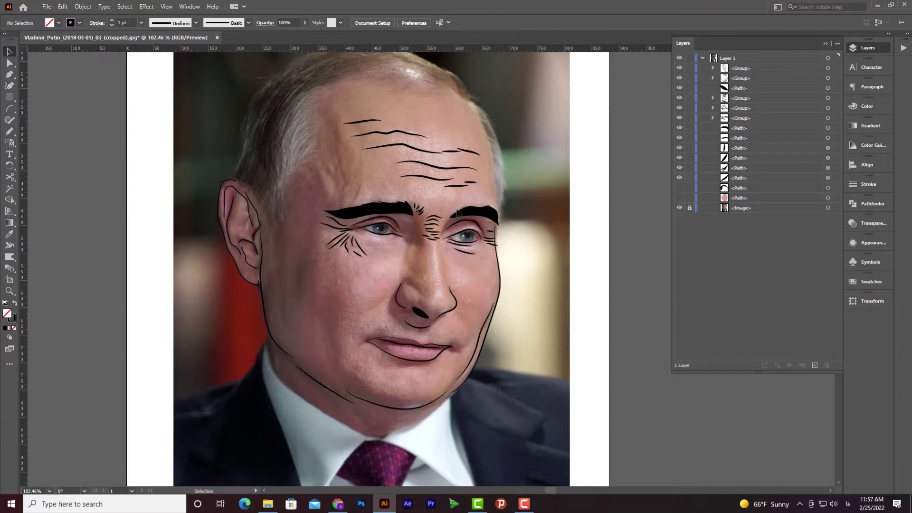
click(679, 188)
scroll(475, 225, up, 1)
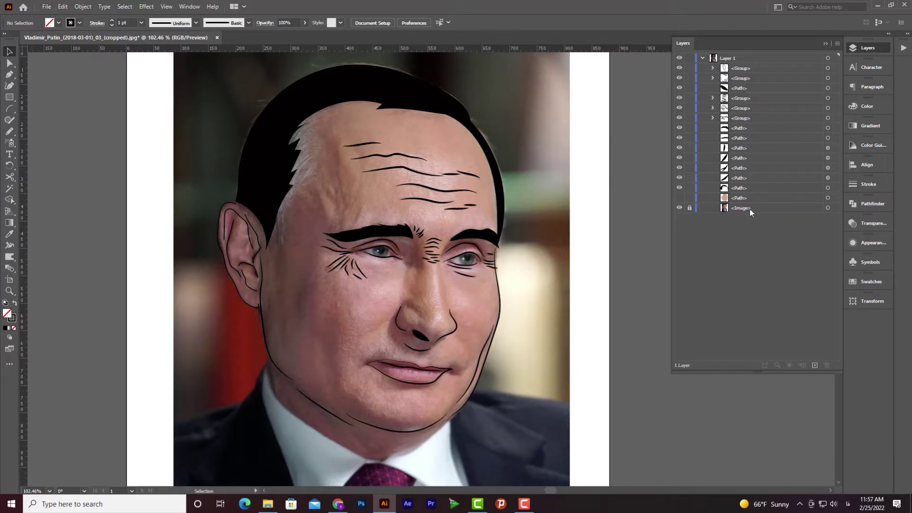
Add a new layer and move every drawn group and path from Layer 1 into it, leaving only the photo behind
click(815, 366)
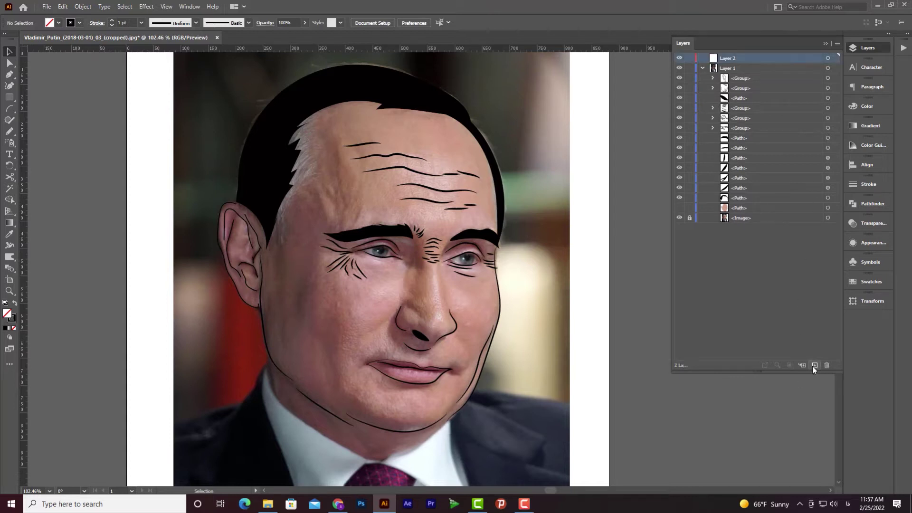
click(754, 77)
shift+click(739, 208)
drag(757, 77, 752, 63)
click(702, 68)
Toggle the visibility of Layer 1 and Layer 2 to check which artwork each one holds
click(680, 67)
click(679, 66)
click(680, 58)
click(680, 58)
Add a third layer to the document
click(734, 61)
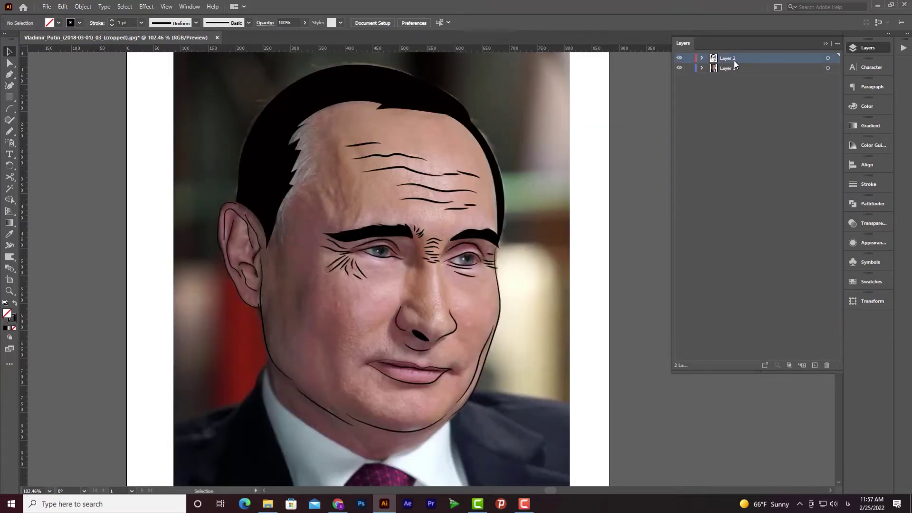
click(814, 365)
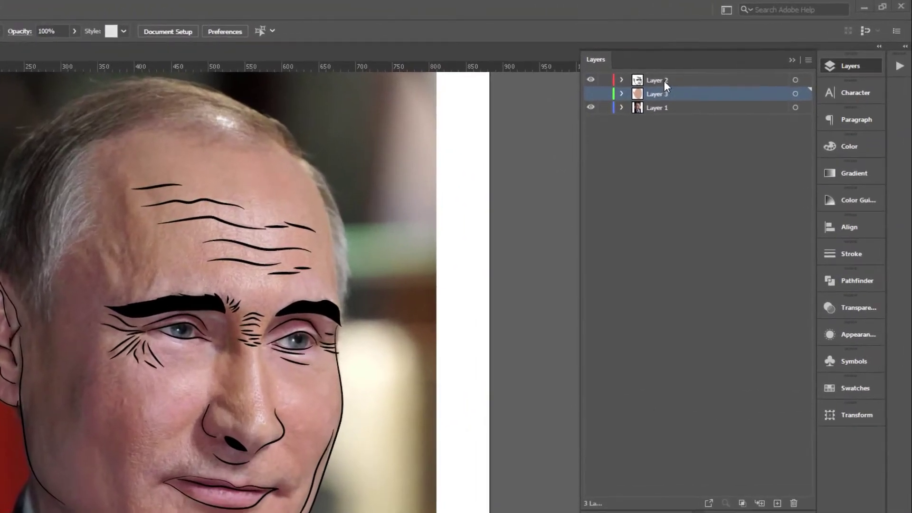
Add a new layer above Layer 2 and make Layer 3 with the skin shape visible
click(732, 59)
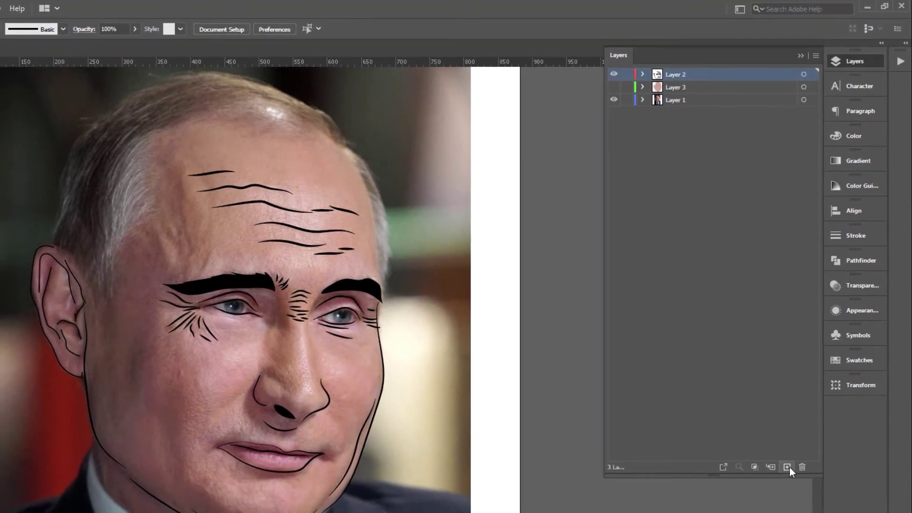
click(787, 467)
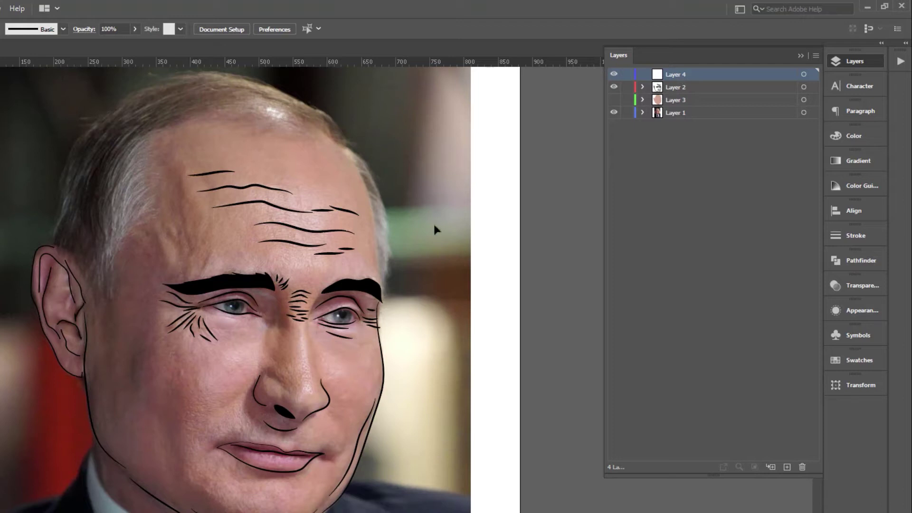
click(614, 100)
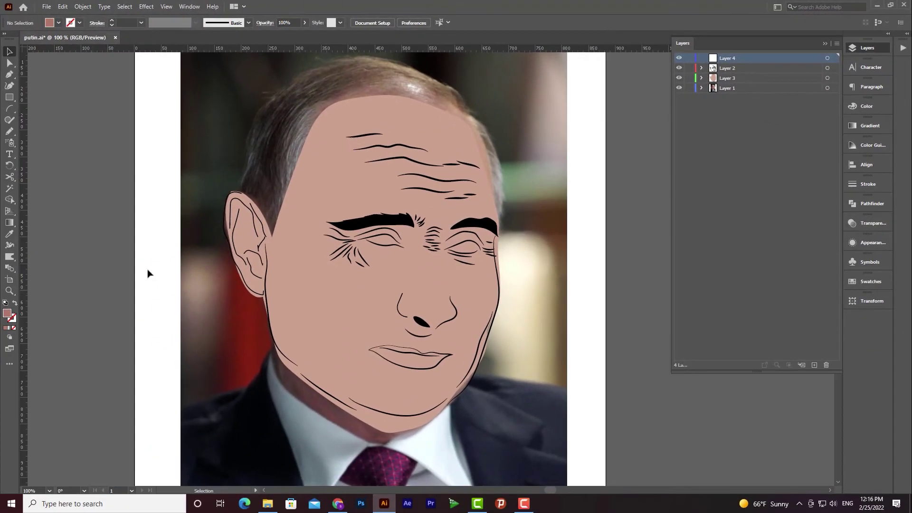
Sample the face shape's skin colour and darken the fill to the shadow colour 8c554d
click(9, 234)
click(316, 182)
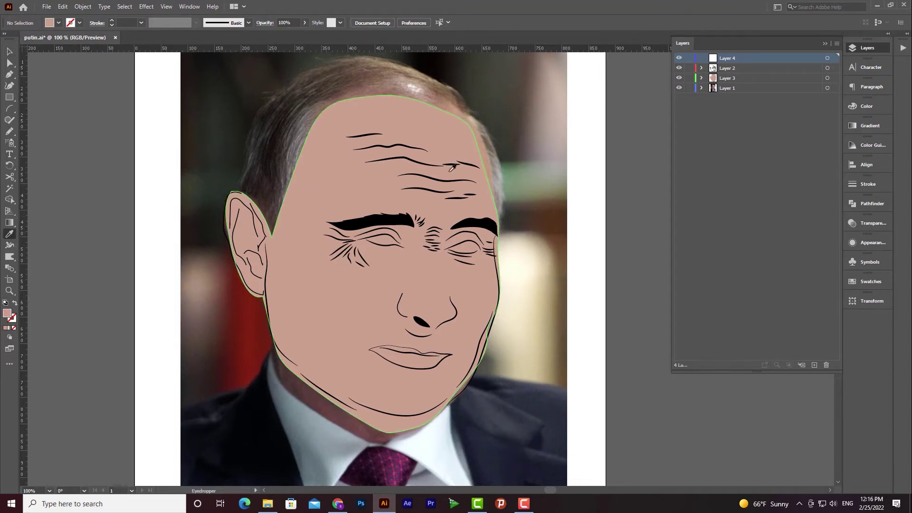
double_click(8, 313)
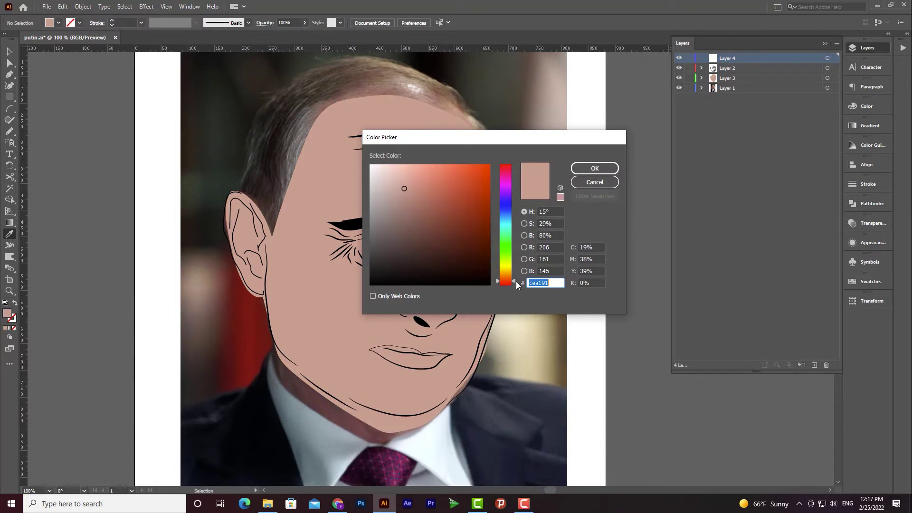
click(515, 281)
drag(415, 207, 424, 218)
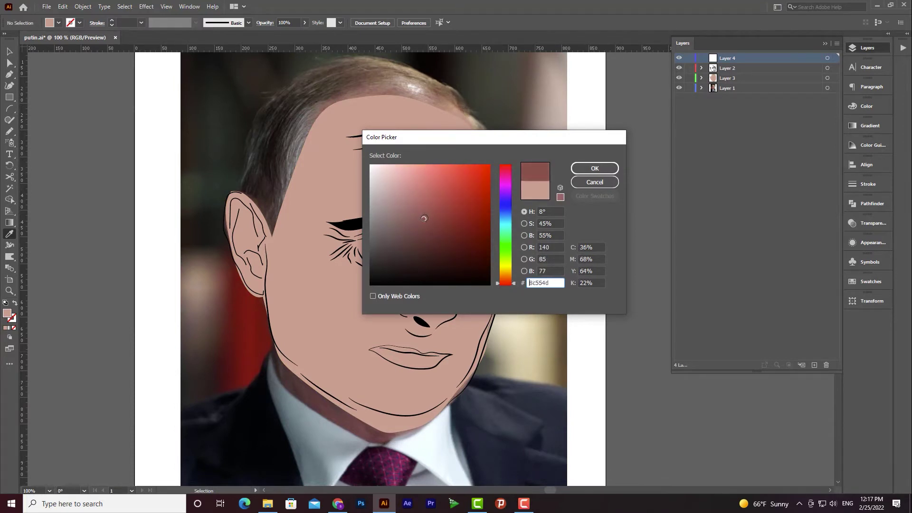
click(576, 171)
click(5, 52)
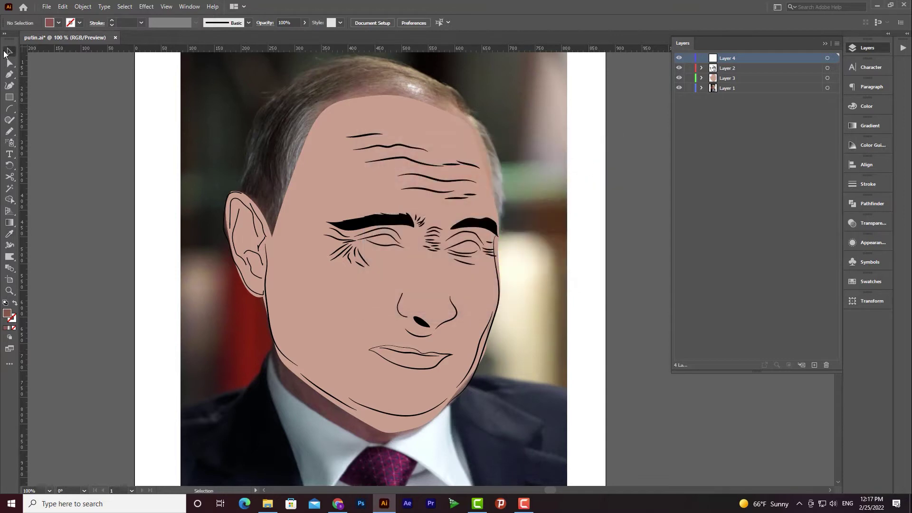
Hide Layer 3 and draw a filled 8c554d shadow, about 166 by 86 px, under the left eyebrow and down the nose bridge with the Pencil tool
click(680, 78)
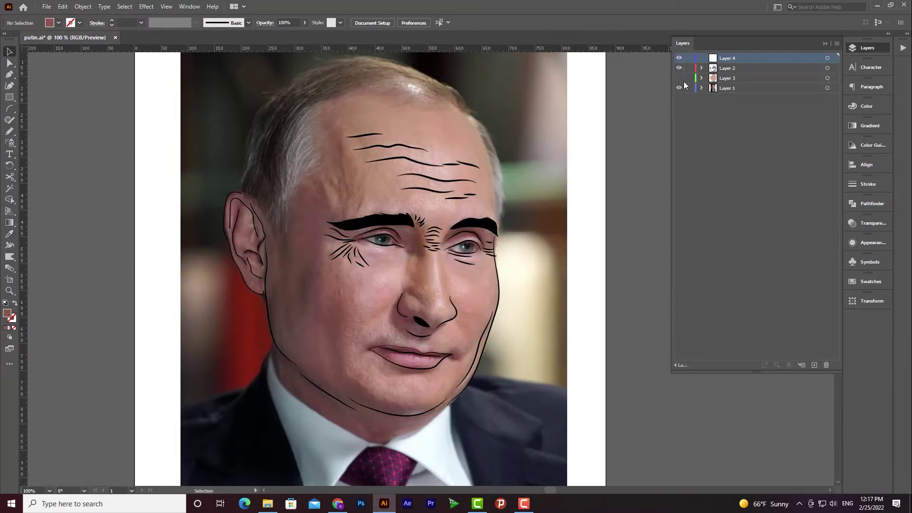
click(10, 133)
drag(478, 245, 580, 307)
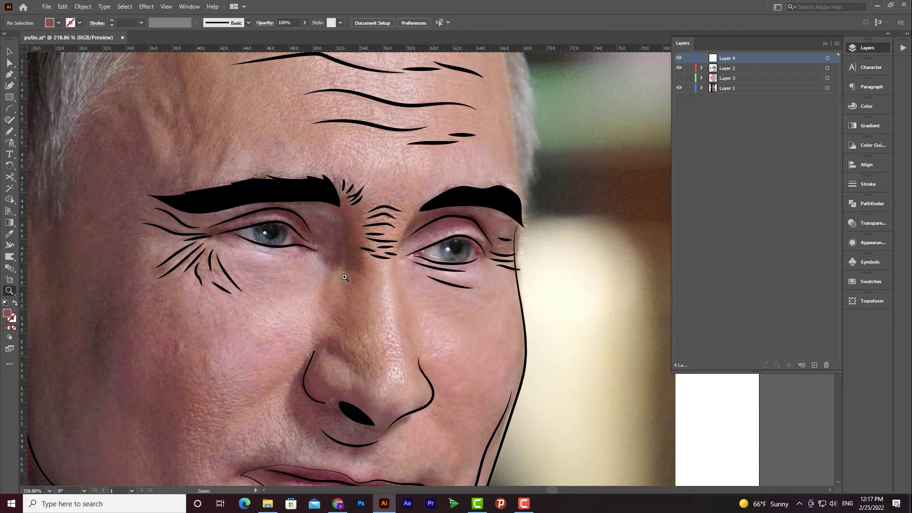
drag(10, 131, 47, 154)
mouse_move(170, 204)
mouse_down()
mouse_move(198, 217)
mouse_move(304, 210)
mouse_up()
mouse_move(340, 269)
mouse_down()
mouse_move(348, 285)
mouse_move(354, 271)
mouse_move(362, 275)
mouse_move(357, 251)
mouse_move(366, 264)
mouse_move(361, 217)
mouse_move(323, 193)
mouse_move(170, 204)
mouse_up()
click(6, 328)
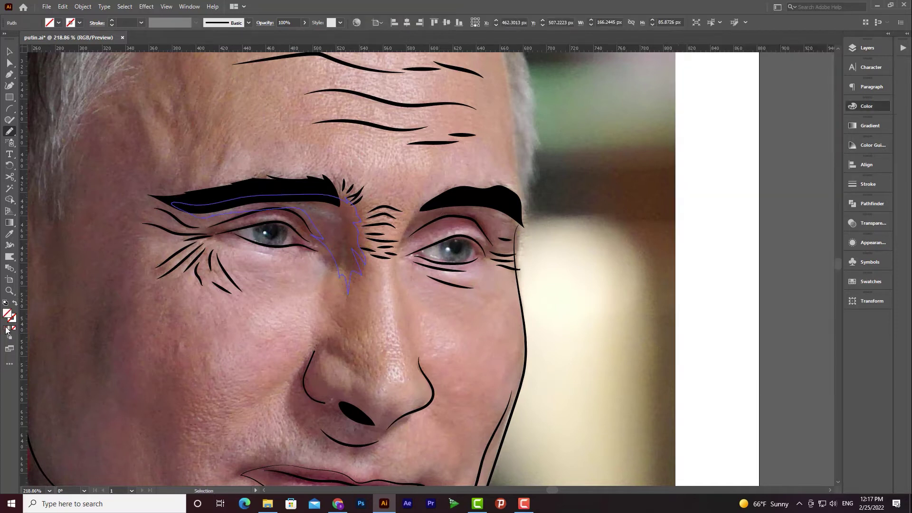
click(6, 328)
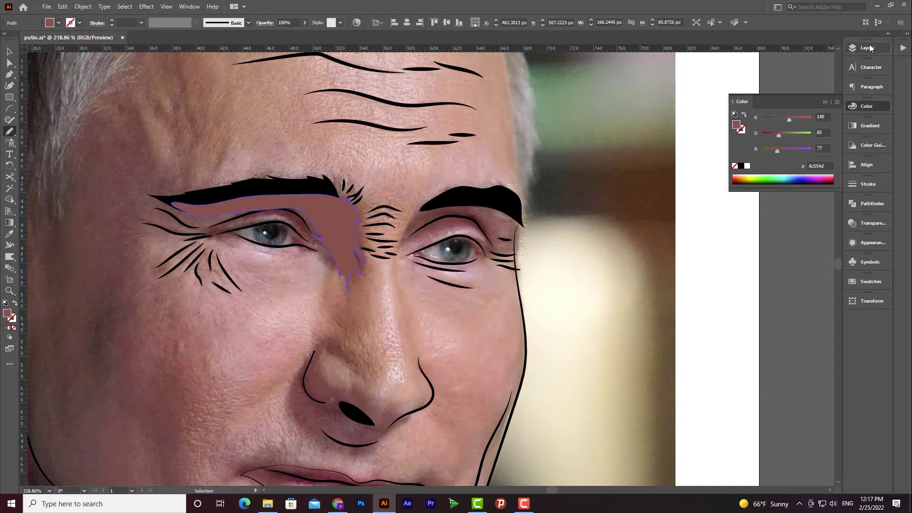
click(869, 48)
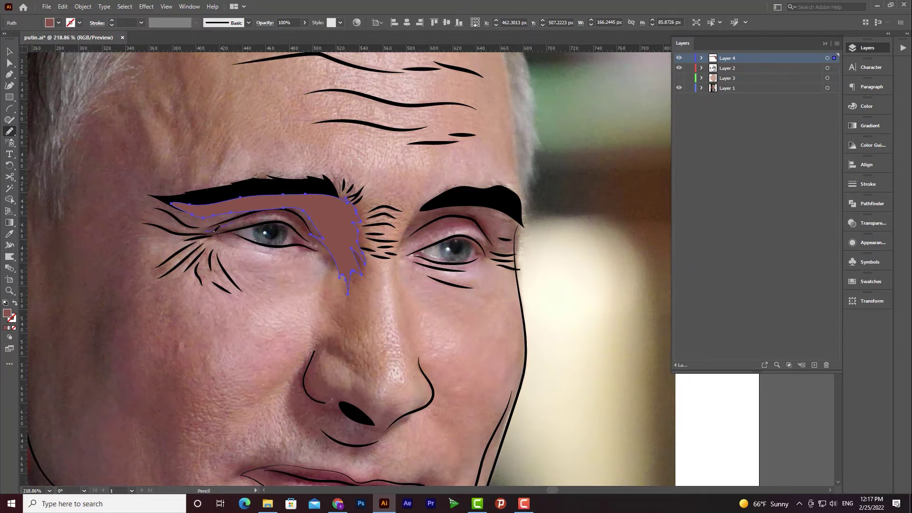
Draw filled shadows at the left eye's outer corner, about 50 by 28 px, and under the right eyebrow, about 111 by 47 px
drag(223, 242, 235, 245)
drag(256, 215, 210, 232)
click(5, 329)
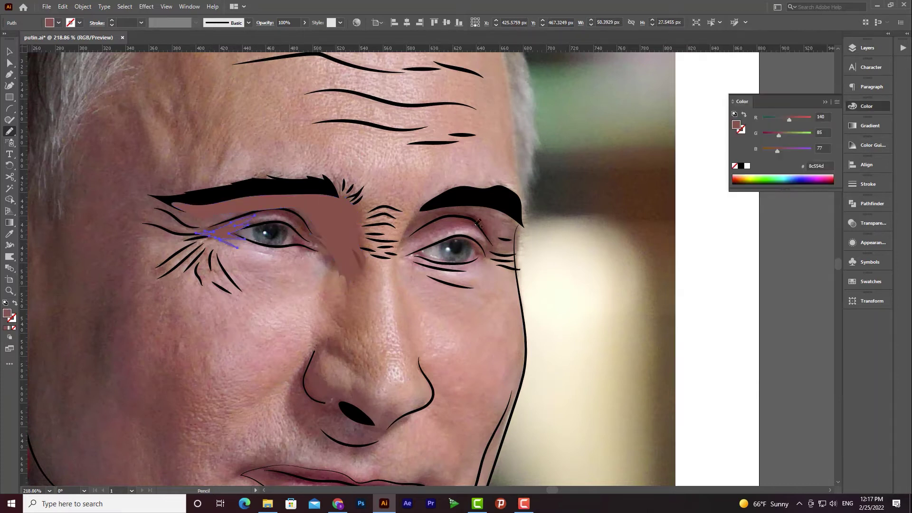
mouse_move(424, 212)
mouse_down()
mouse_move(498, 211)
mouse_move(517, 249)
mouse_move(495, 245)
mouse_move(477, 225)
mouse_move(456, 225)
mouse_move(466, 227)
mouse_move(391, 257)
mouse_move(404, 238)
mouse_move(423, 236)
mouse_up()
drag(450, 336, 473, 237)
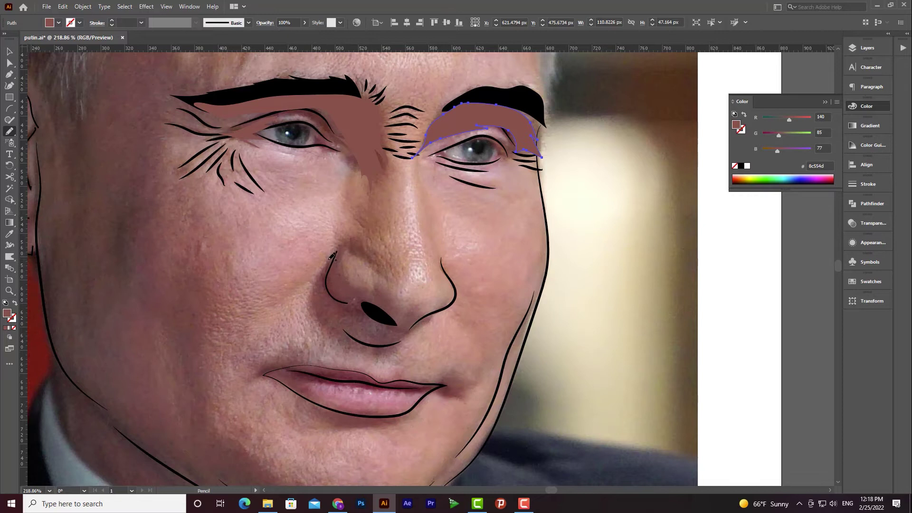
Draw filled shadows beneath and beside the nose, about 86 by 76 px, and inside its left wing around the nostril, about 76 by 68 px
mouse_move(323, 307)
mouse_down()
mouse_move(338, 332)
mouse_move(373, 341)
mouse_move(417, 326)
mouse_move(382, 336)
mouse_move(365, 322)
mouse_up()
drag(331, 294, 330, 253)
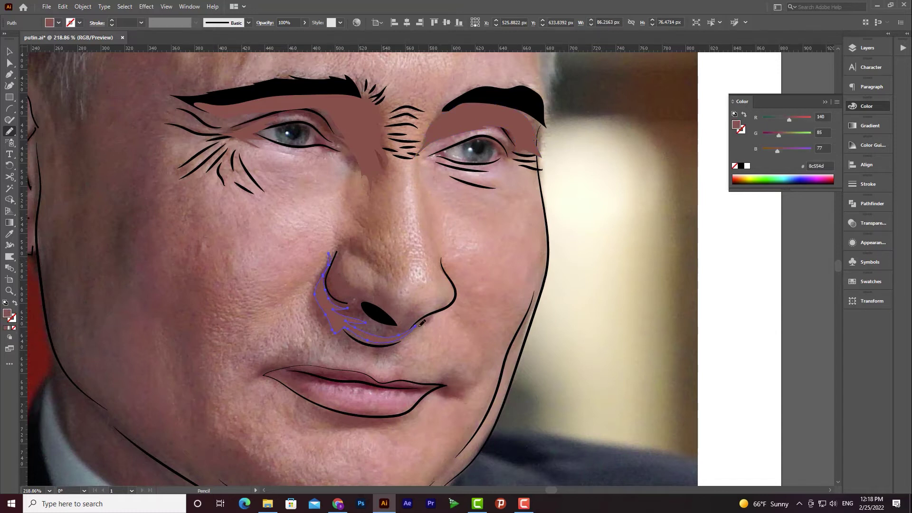
drag(422, 321, 416, 327)
mouse_move(342, 255)
mouse_down()
mouse_move(350, 287)
mouse_move(416, 313)
mouse_up()
mouse_move(334, 278)
mouse_down()
mouse_move(347, 244)
mouse_move(362, 243)
mouse_move(372, 262)
mouse_move(341, 262)
mouse_up()
click(5, 328)
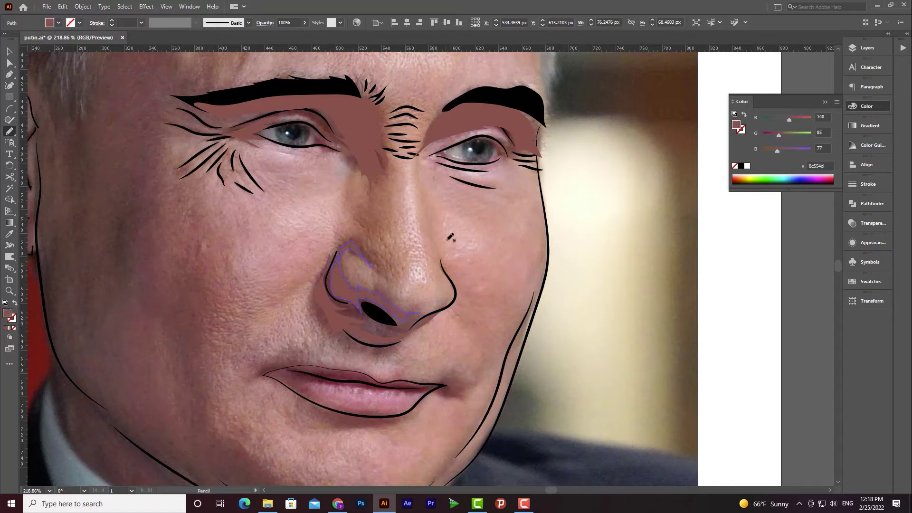
Draw filled shadows at the mouth's right corner, under the lower lip and above the left corner of the upper lip
mouse_move(438, 397)
mouse_down()
mouse_move(461, 336)
mouse_move(496, 324)
mouse_move(438, 352)
mouse_move(479, 327)
mouse_up()
key(comma)
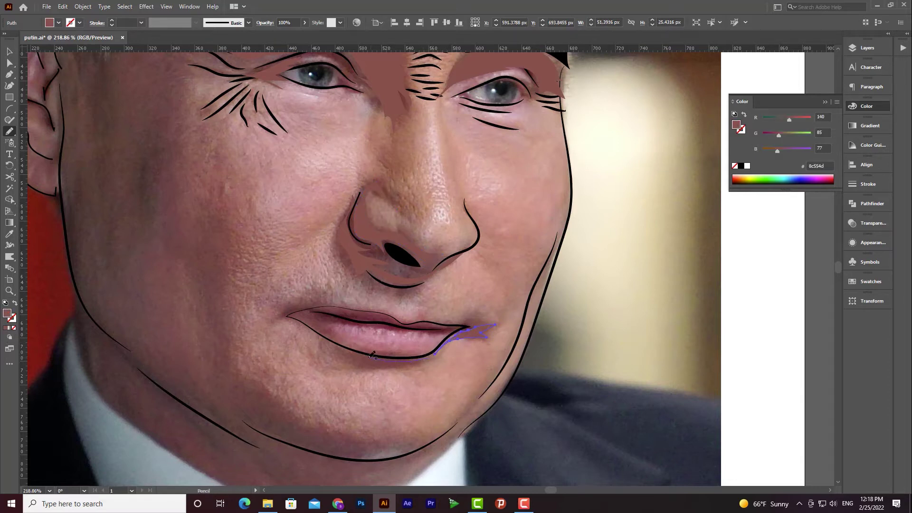
mouse_move(319, 341)
mouse_down()
mouse_move(331, 358)
mouse_move(367, 367)
mouse_move(430, 361)
mouse_move(339, 371)
mouse_up()
click(5, 328)
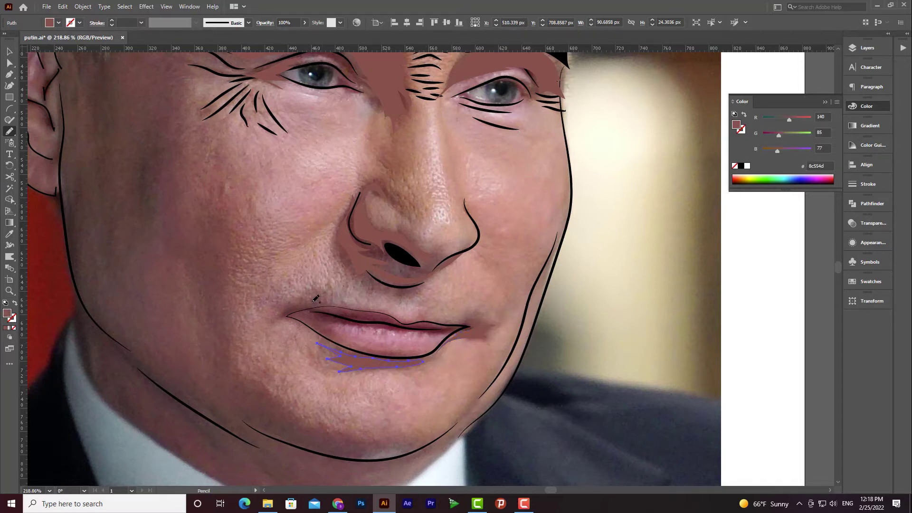
mouse_move(335, 303)
mouse_down()
mouse_move(297, 303)
mouse_move(271, 319)
mouse_move(329, 302)
mouse_up()
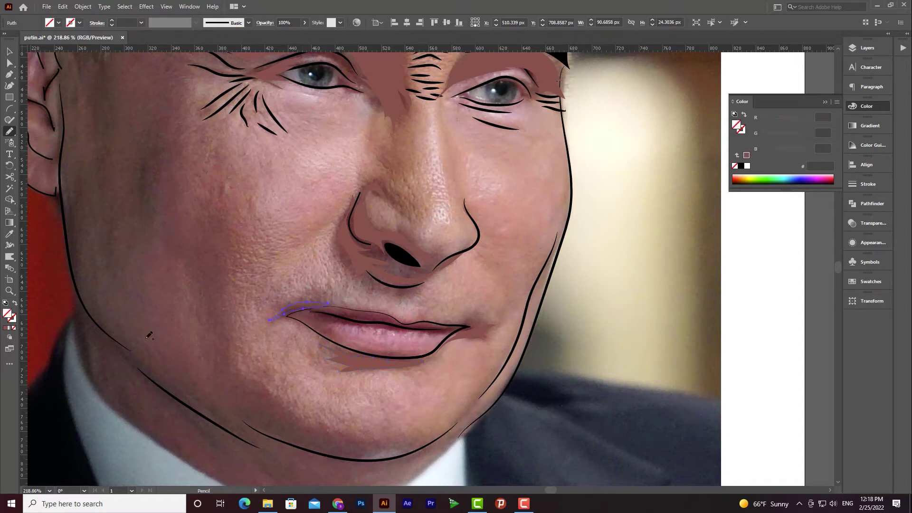
click(5, 328)
Draw a filled shadow about 70 by 189 px along the ear's outer rim, from its upper edge to the lobe
drag(373, 279, 461, 364)
drag(305, 275, 377, 365)
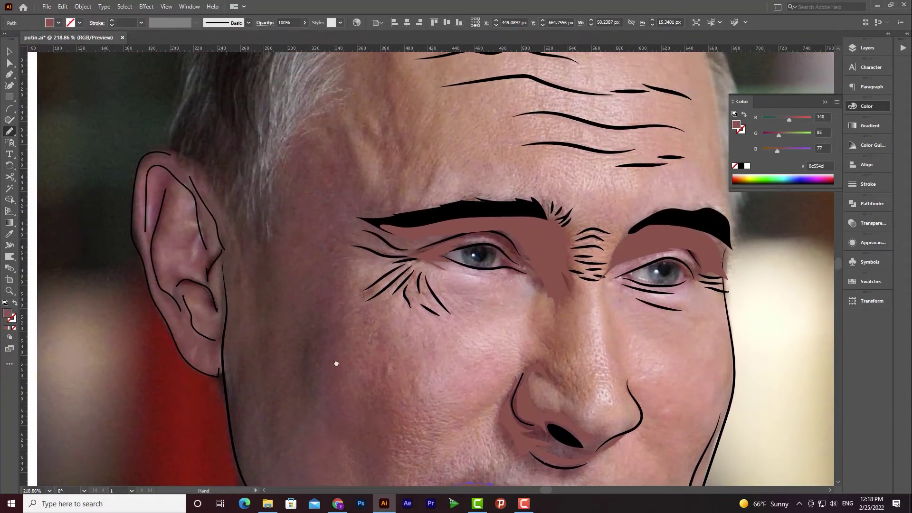
drag(247, 290, 288, 293)
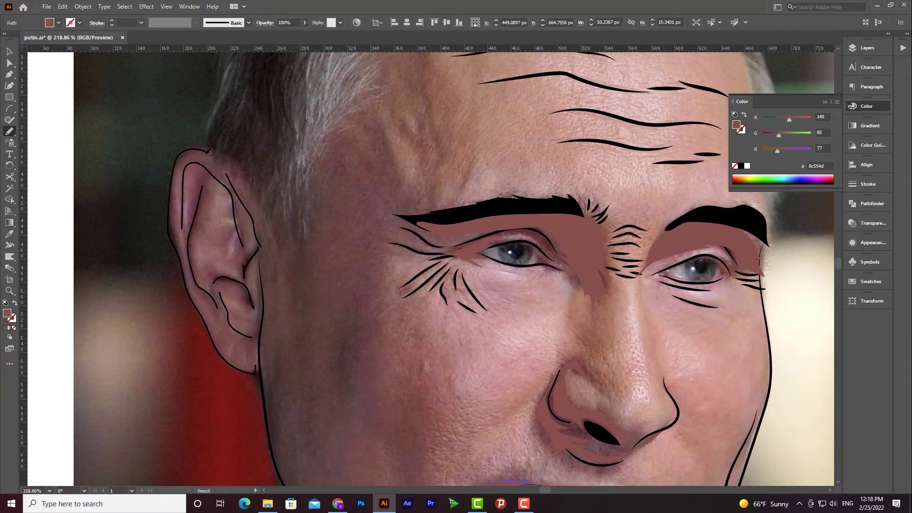
drag(183, 161, 177, 187)
drag(187, 266, 193, 283)
drag(243, 366, 255, 367)
mouse_move(249, 366)
mouse_down()
mouse_move(255, 369)
mouse_move(223, 354)
mouse_move(196, 297)
mouse_up()
mouse_move(186, 257)
mouse_down()
mouse_move(176, 221)
mouse_move(181, 170)
mouse_move(206, 151)
mouse_up()
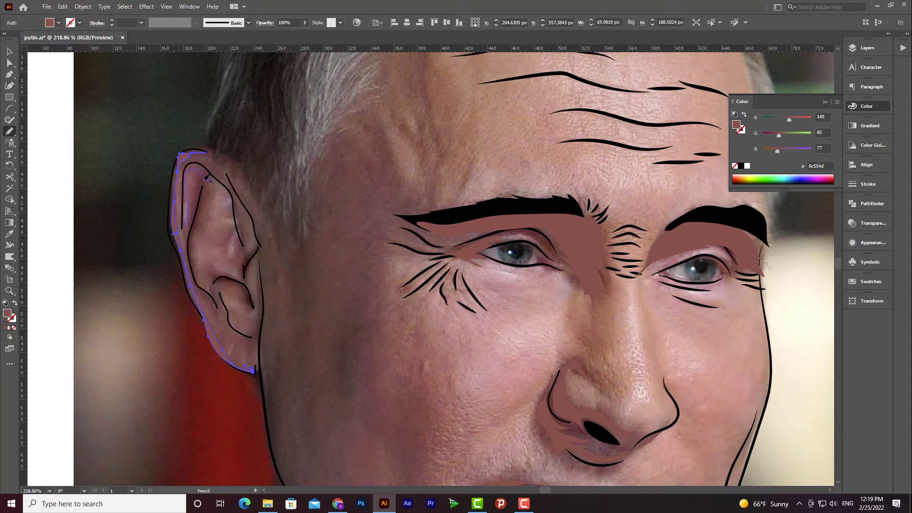
Draw narrow filled shadows along the inner contour lines of the ear
mouse_move(194, 191)
mouse_down()
mouse_move(182, 226)
mouse_move(203, 205)
mouse_move(190, 244)
mouse_move(210, 288)
mouse_up()
drag(194, 239, 205, 194)
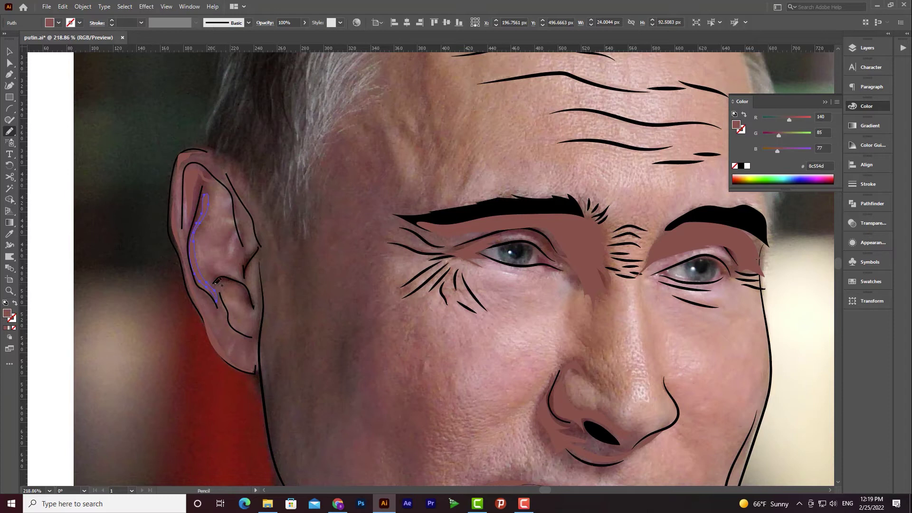
mouse_move(240, 285)
mouse_down()
mouse_move(253, 310)
mouse_move(213, 285)
mouse_up()
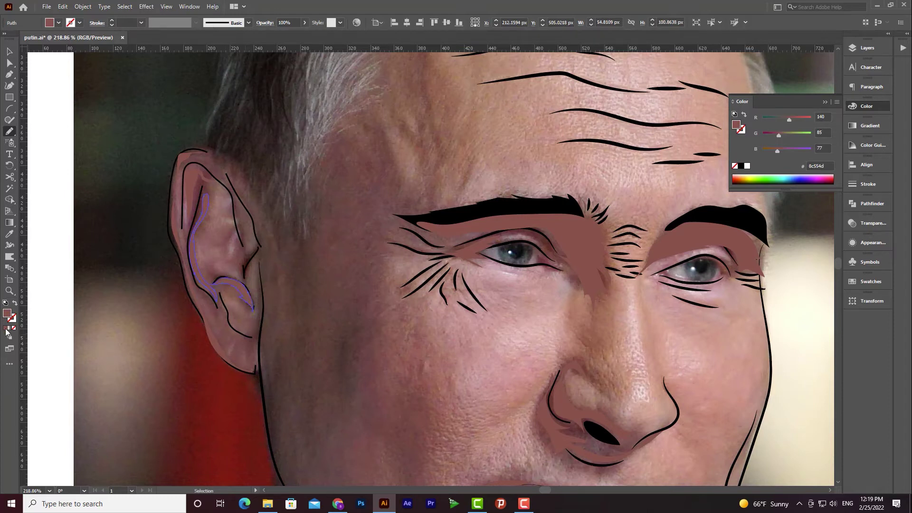
drag(256, 247, 241, 274)
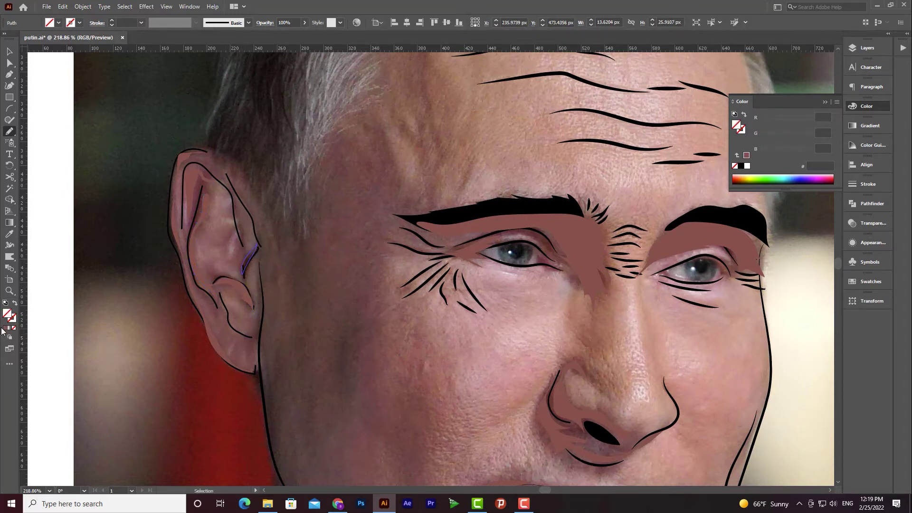
drag(242, 203, 231, 180)
Draw thin filled crease shadows on the forehead and temple above the left eyebrow
mouse_move(577, 287)
mouse_down()
mouse_move(462, 232)
mouse_move(426, 171)
mouse_move(476, 377)
mouse_up()
drag(327, 156, 324, 123)
mouse_move(298, 220)
mouse_down()
mouse_move(324, 280)
mouse_move(318, 302)
mouse_move(328, 262)
mouse_move(295, 209)
mouse_move(372, 257)
mouse_up()
key(z)
drag(446, 340, 435, 237)
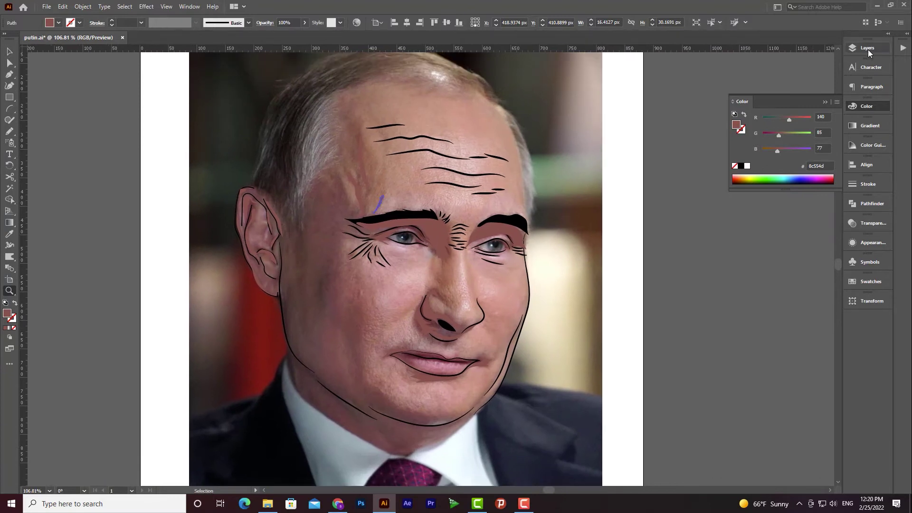
Toggle the visibility of Layer 1 and Layer 3 to check the shadows against the skin shape, leaving both layers visible
click(868, 48)
click(679, 88)
click(679, 88)
click(678, 78)
click(679, 89)
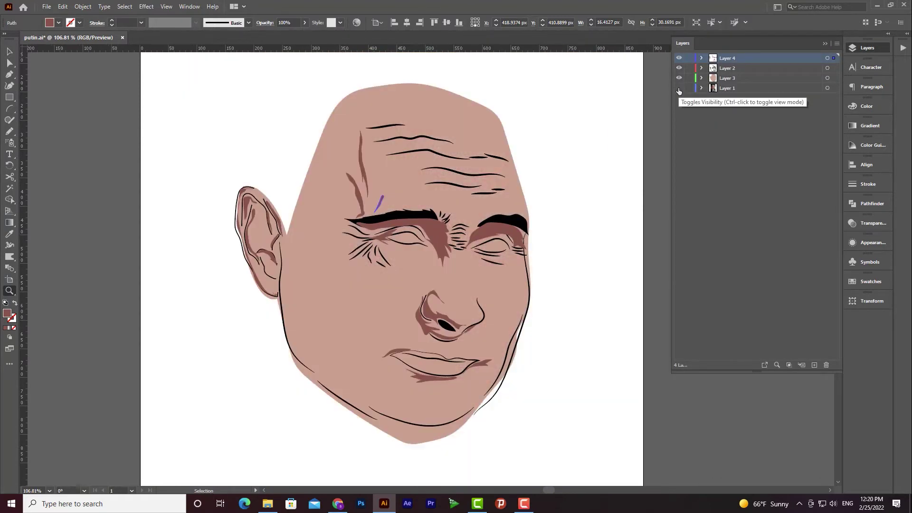
click(679, 88)
click(679, 78)
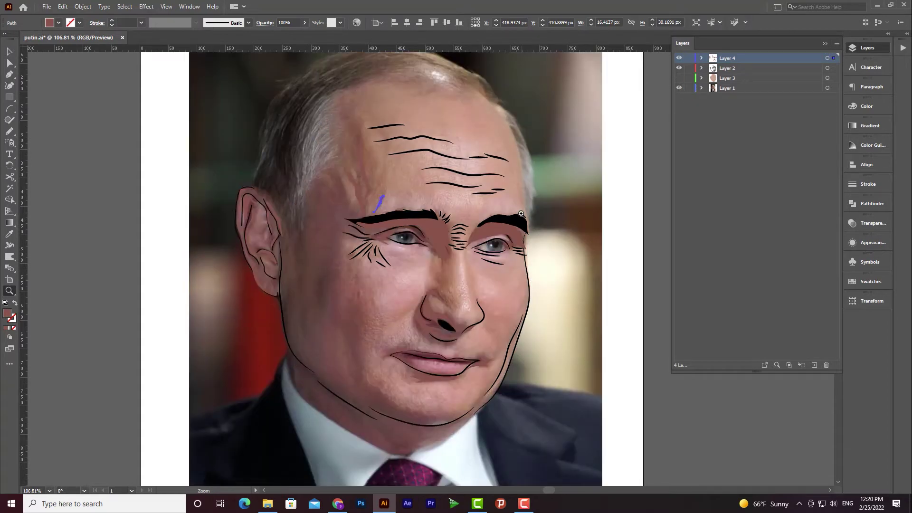
click(10, 51)
click(679, 78)
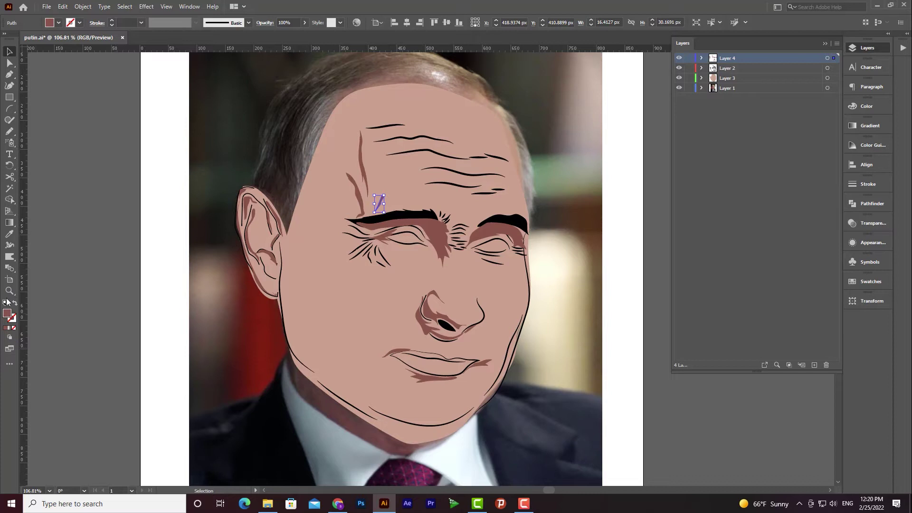
click(9, 234)
click(339, 276)
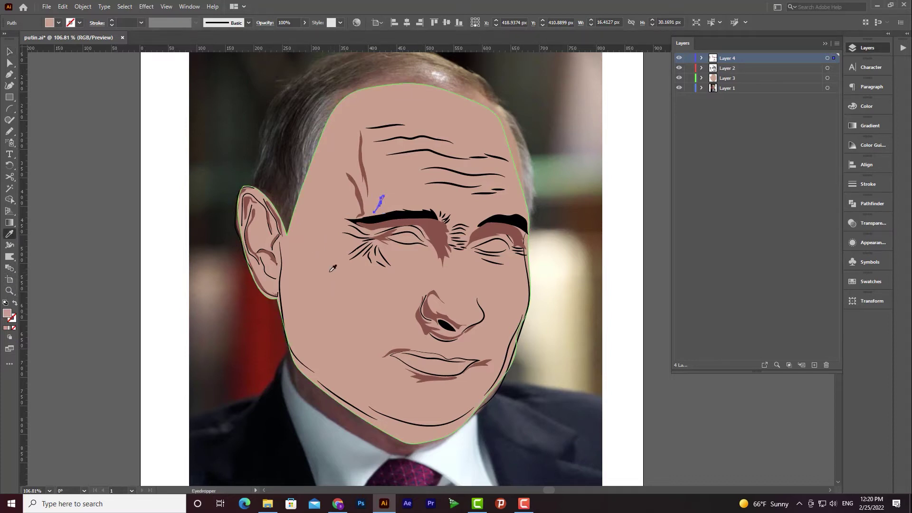
click(10, 51)
click(29, 285)
Sample the face shape's skin colour with nothing selected and darken the fill to the mid-tone af7969
click(9, 233)
click(326, 301)
double_click(8, 314)
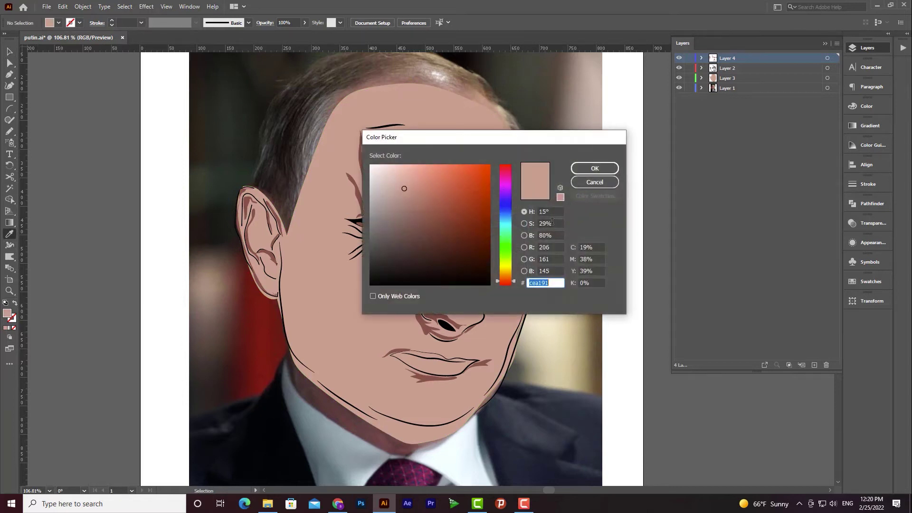
drag(404, 189, 418, 202)
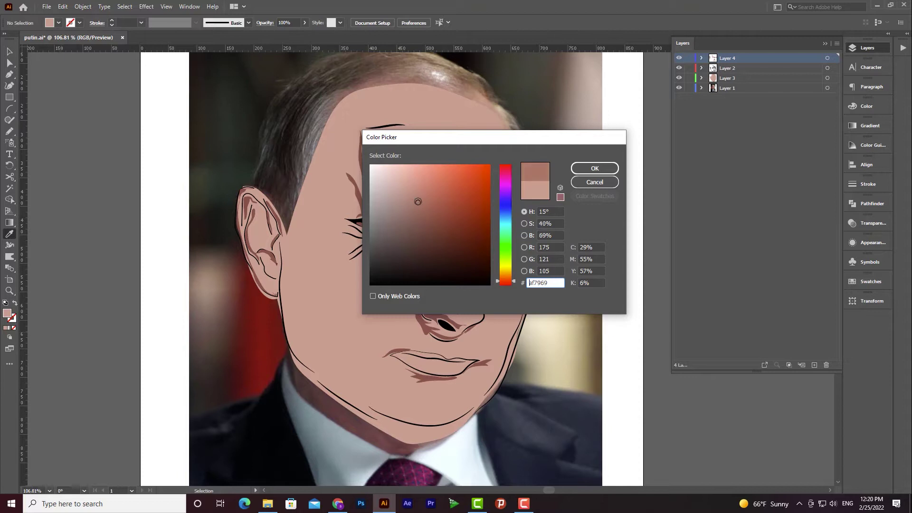
click(595, 168)
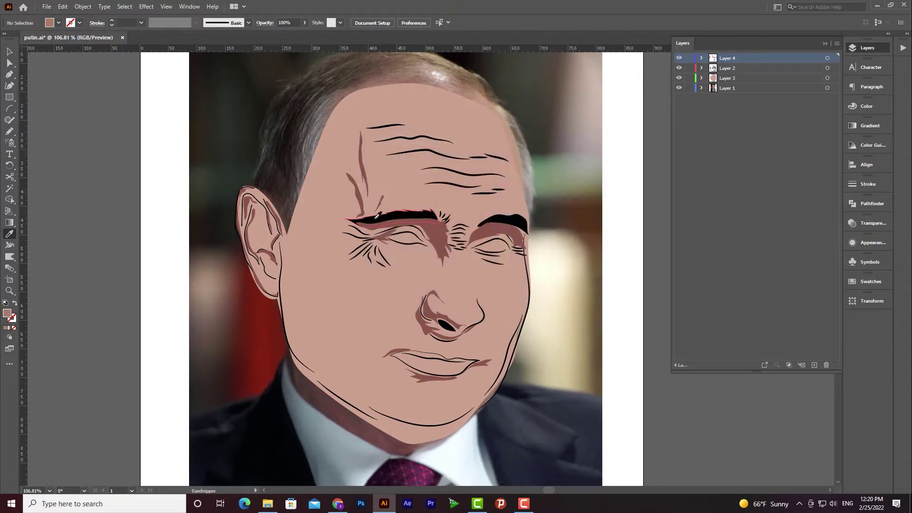
Add a new layer above Layer 4 and hide Layer 3 to reveal the photo
click(9, 51)
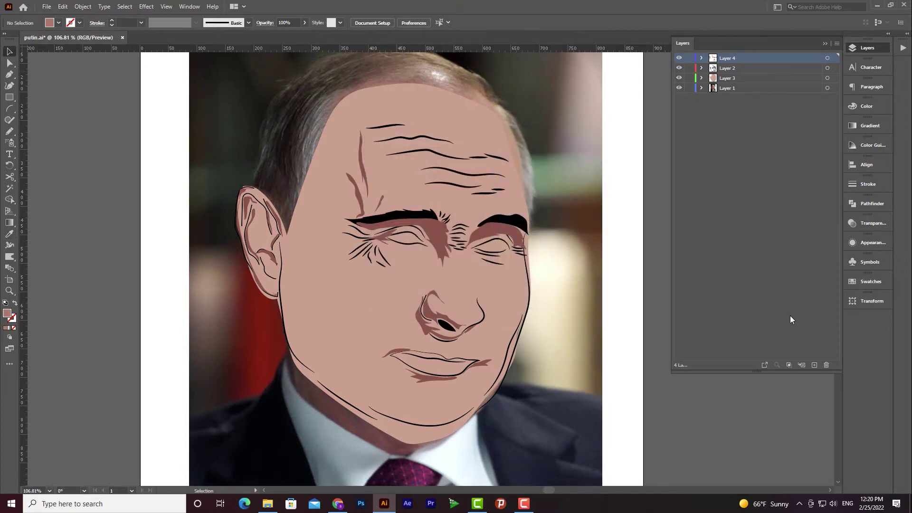
click(813, 364)
click(679, 88)
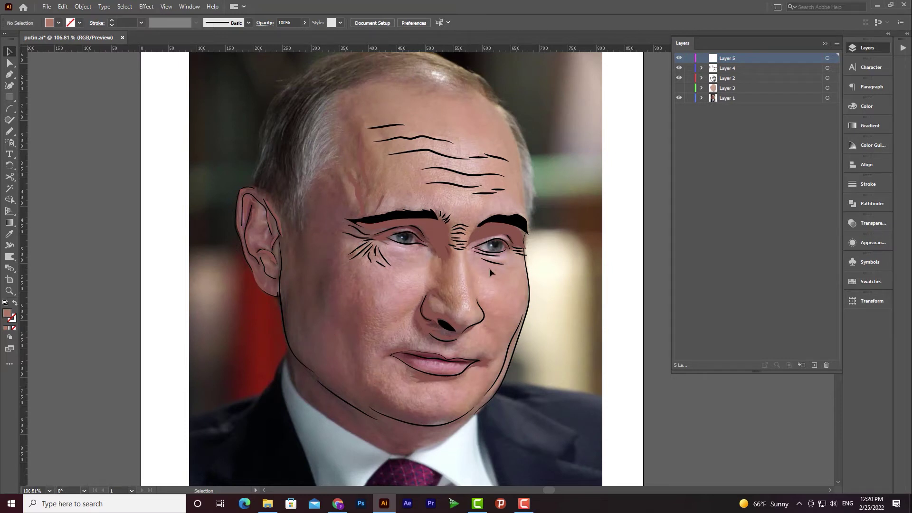
Draw the large side-of-face shadow with the Pencil tool, from the hairline past the temple and ear along the jaw, filled with af7969
click(9, 131)
mouse_move(418, 89)
mouse_down()
mouse_move(345, 95)
mouse_move(297, 203)
mouse_move(258, 191)
mouse_move(282, 213)
mouse_move(288, 320)
mouse_move(303, 358)
mouse_move(375, 414)
mouse_move(435, 420)
mouse_move(464, 413)
mouse_move(415, 413)
mouse_move(367, 385)
mouse_move(342, 346)
mouse_move(335, 306)
mouse_move(338, 221)
mouse_move(357, 232)
mouse_move(350, 217)
mouse_move(361, 214)
mouse_move(340, 173)
mouse_move(339, 144)
mouse_move(343, 137)
mouse_move(369, 195)
mouse_move(359, 107)
mouse_move(440, 93)
mouse_move(419, 91)
mouse_up()
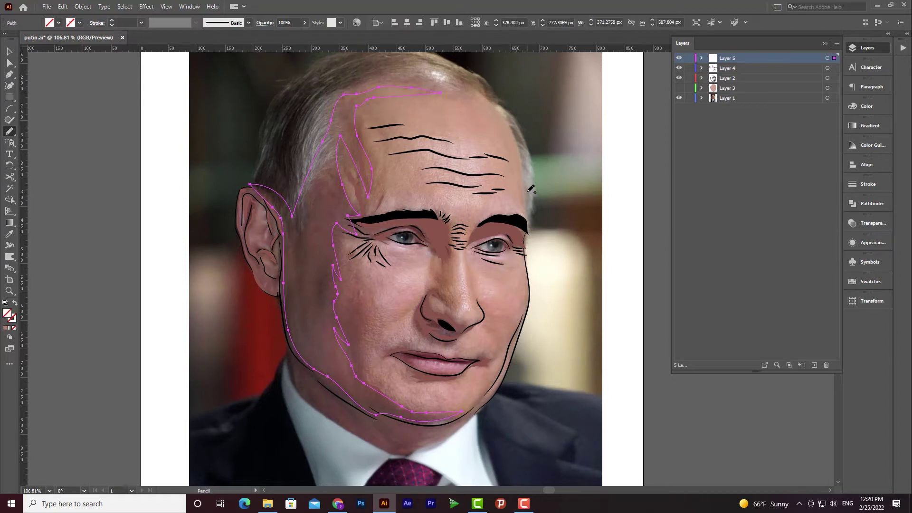
key(comma)
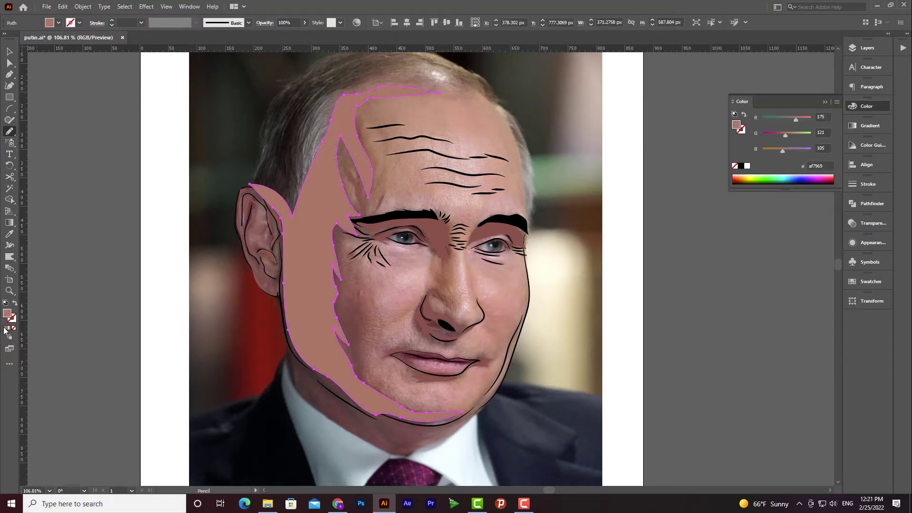
Show Layer 3 and toggle Layer 1 off and on to check the side shadow against the skin, leaving Layer 3 hidden
click(867, 48)
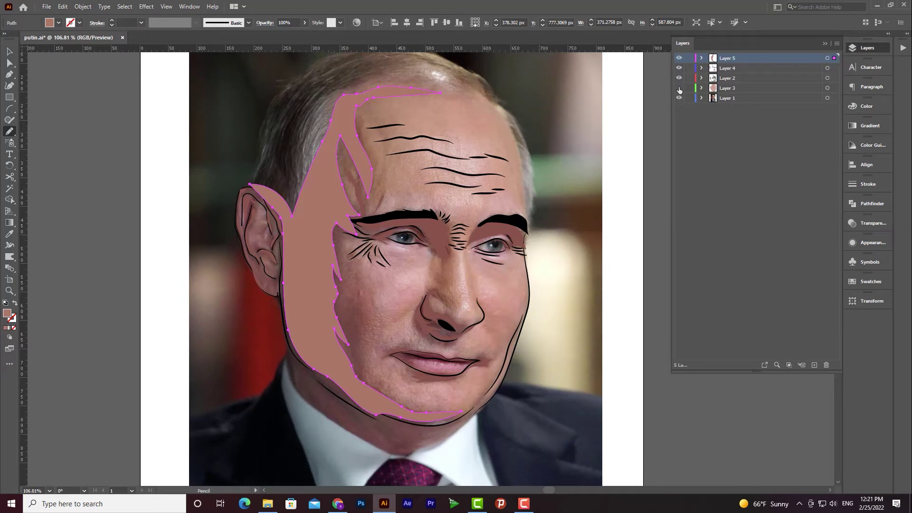
click(679, 98)
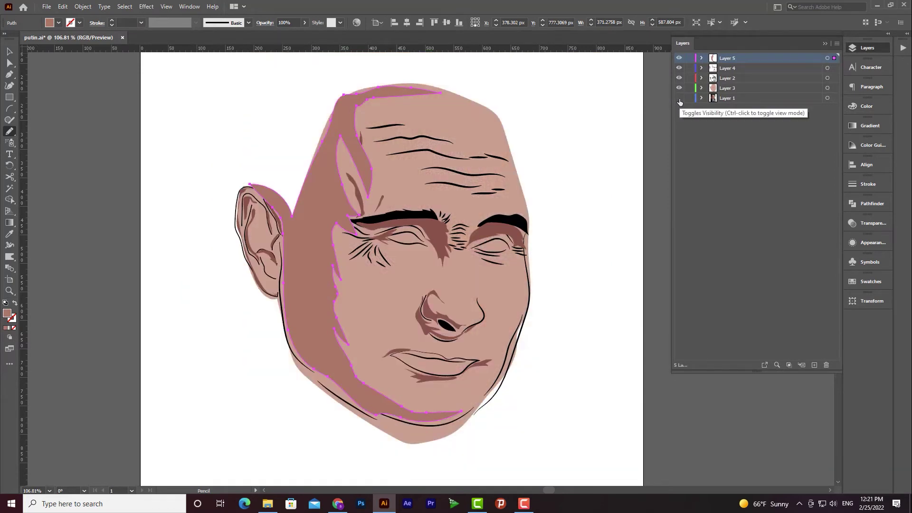
click(679, 98)
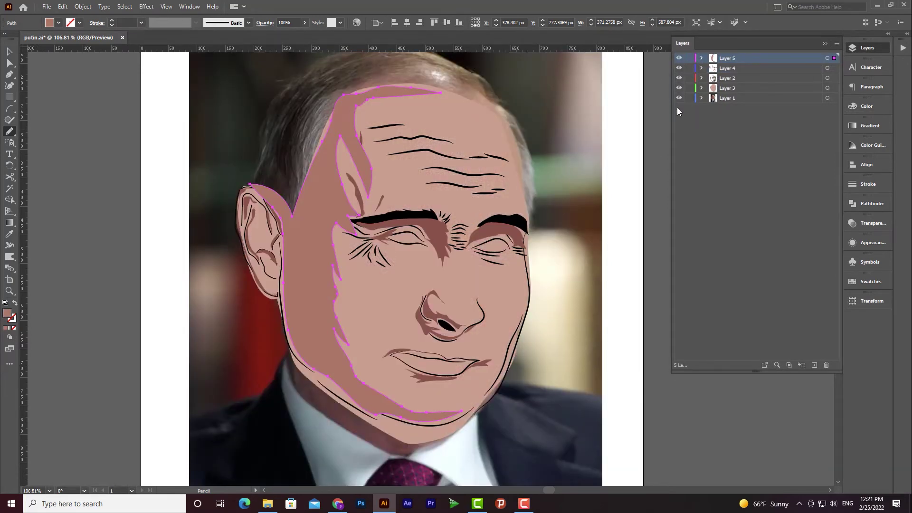
click(680, 88)
Draw a shadow shape on the neck between the jawline and the shirt collar, filled with af7969
drag(454, 197, 443, 175)
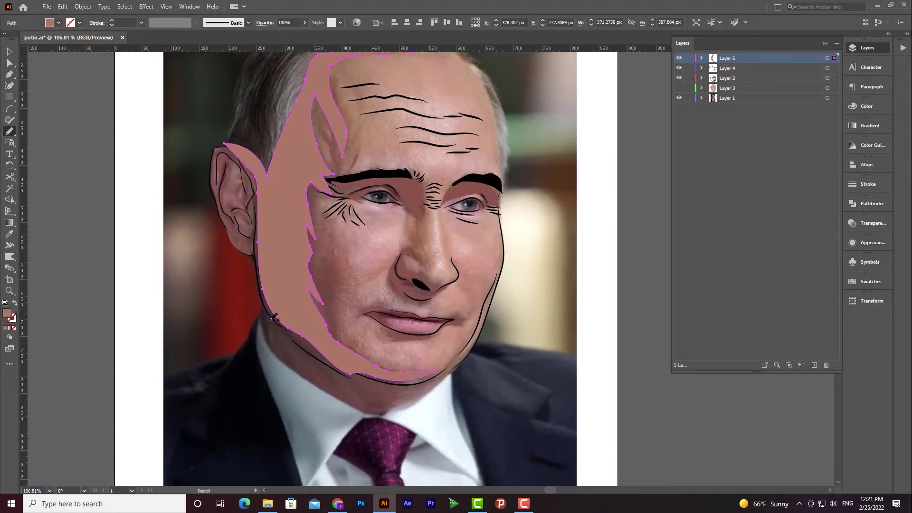
drag(305, 352, 345, 376)
drag(335, 387, 288, 355)
drag(277, 318, 263, 313)
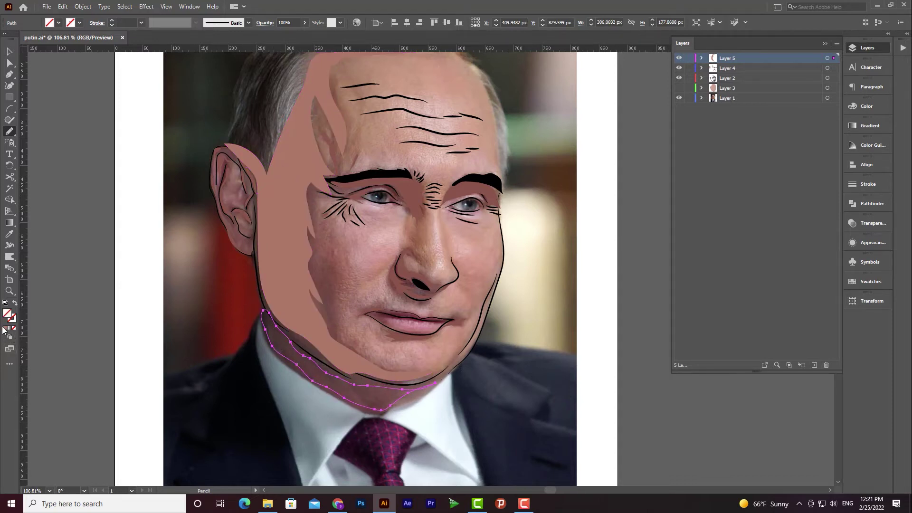
click(5, 328)
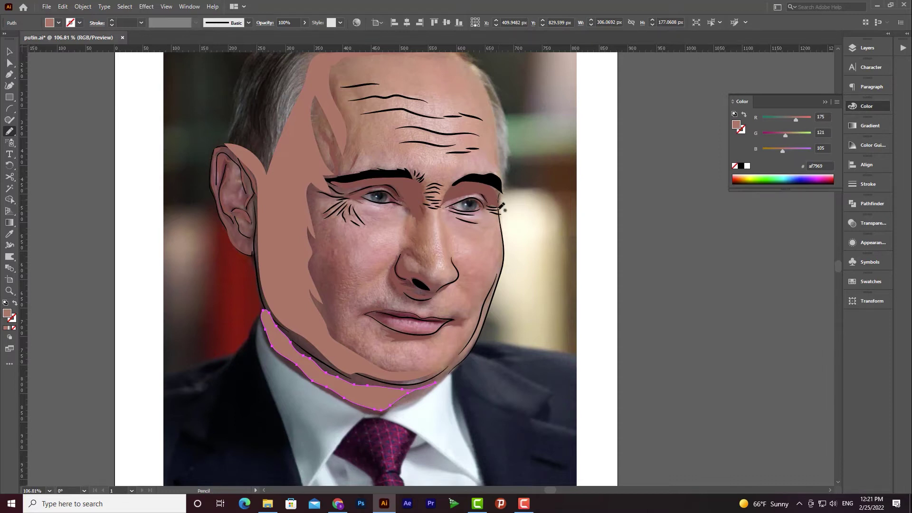
Draw filled shadows from the left cheek fold to the upper lip and from under the left eyebrow down the side of the nose
scroll(503, 207, up, 3)
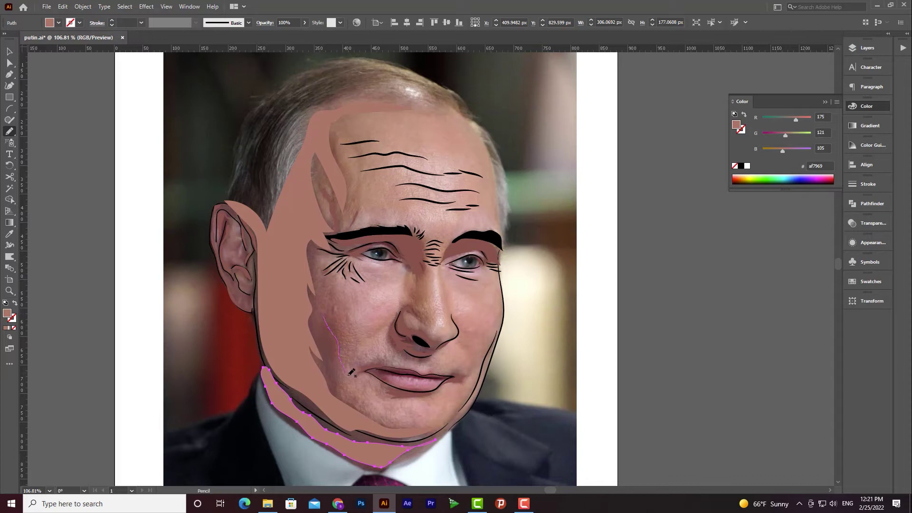
mouse_move(399, 360)
mouse_down()
mouse_move(349, 381)
mouse_move(317, 303)
mouse_up()
scroll(430, 346, up, 3)
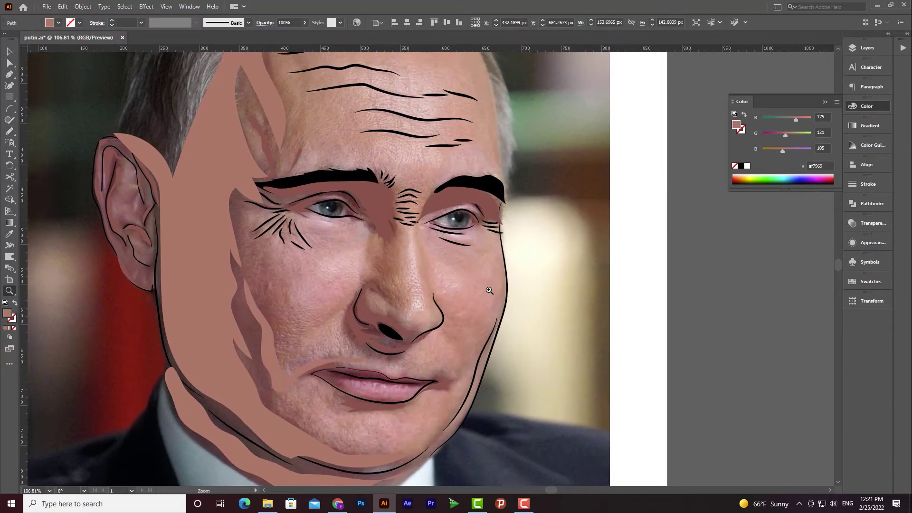
mouse_move(299, 191)
mouse_down()
mouse_move(349, 187)
mouse_move(366, 206)
mouse_up()
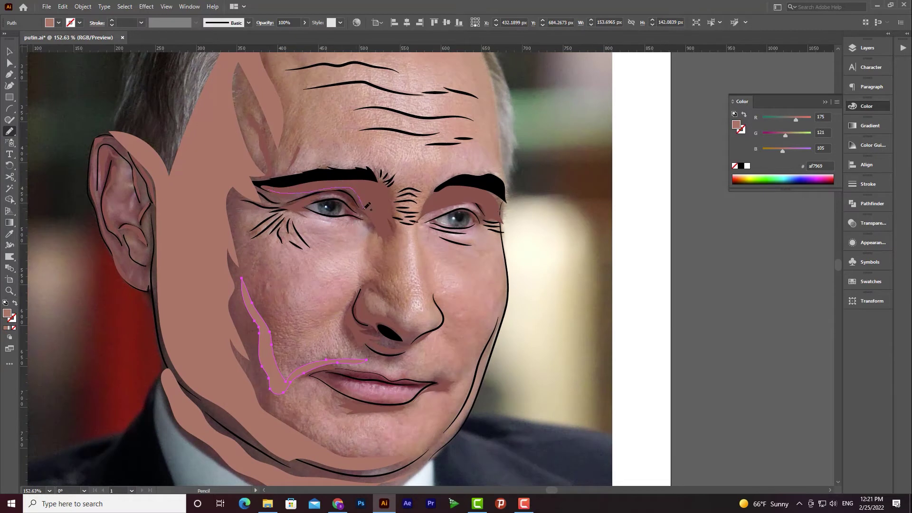
mouse_move(389, 306)
mouse_down()
mouse_move(400, 188)
mouse_move(356, 177)
mouse_move(269, 185)
mouse_up()
key(slash)
click(6, 328)
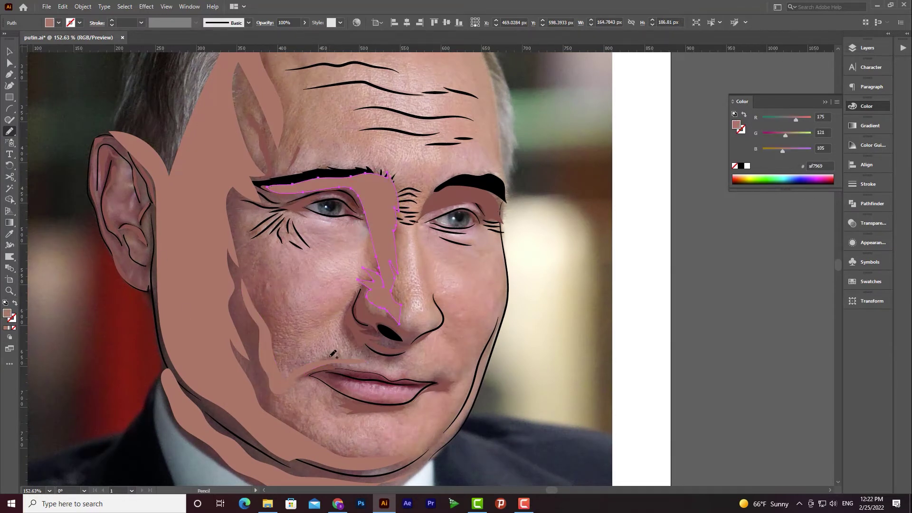
Draw filled shadows around the nostril and under the nose with its cheek crease, and below the lower lip from the mouth corner
click(887, 48)
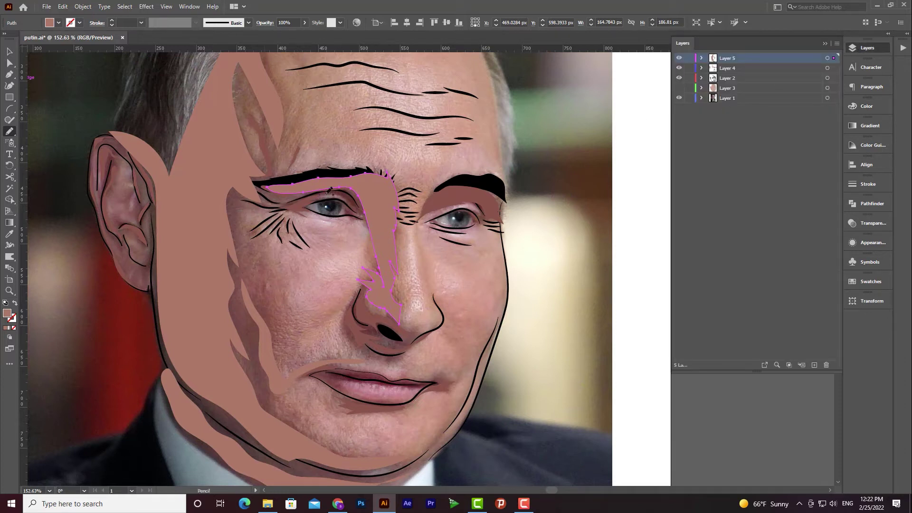
mouse_move(398, 360)
mouse_down()
mouse_move(421, 337)
mouse_move(373, 337)
mouse_move(406, 340)
mouse_move(350, 301)
mouse_up()
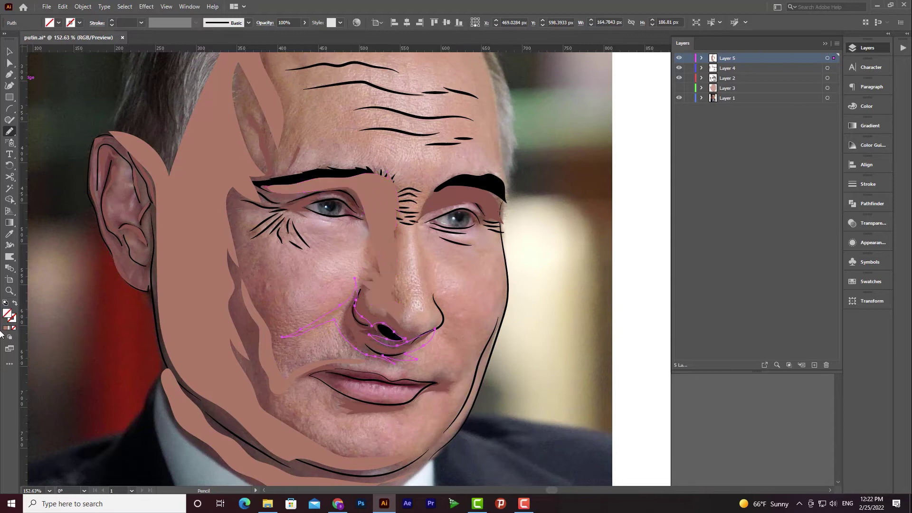
click(6, 328)
click(6, 328)
mouse_move(320, 380)
mouse_down()
mouse_move(356, 402)
mouse_move(406, 406)
mouse_move(358, 405)
mouse_move(353, 420)
mouse_move(323, 396)
mouse_up()
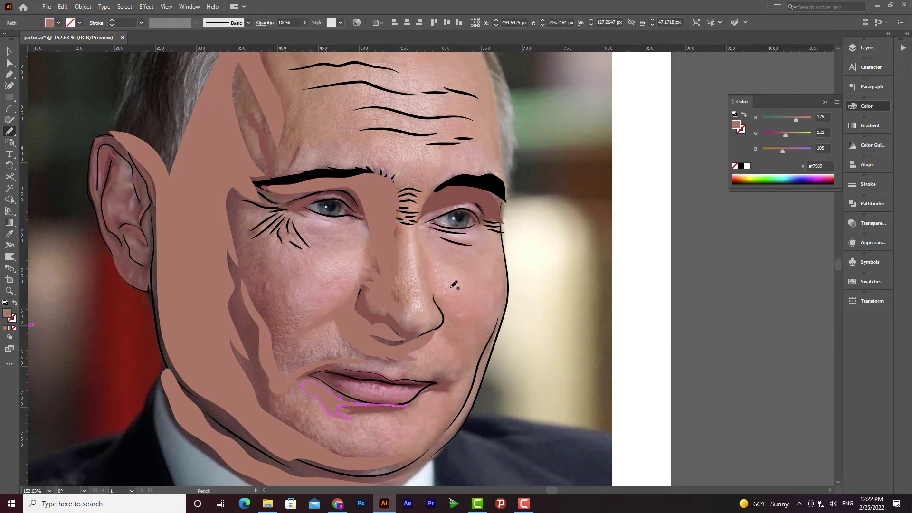
Draw filled shadows on the right cheek, around the right eye socket and around the left eye out to its crow's feet
drag(494, 321, 437, 290)
mouse_move(432, 212)
mouse_down()
mouse_move(474, 198)
mouse_move(500, 223)
mouse_move(435, 220)
mouse_up()
mouse_move(297, 196)
mouse_down()
mouse_move(275, 199)
mouse_move(361, 211)
mouse_move(318, 189)
mouse_move(270, 199)
mouse_up()
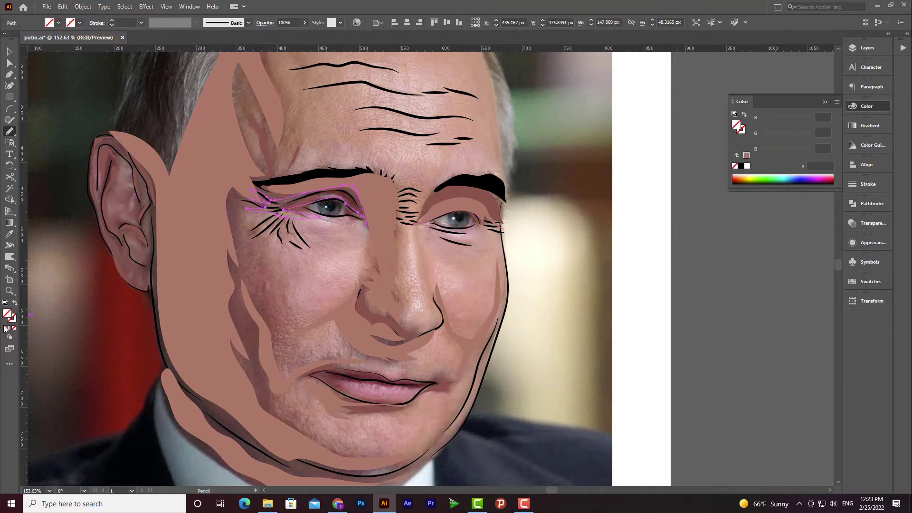
Draw a filled frown shadow that spreads above the inner eyebrows and runs down the nose bridge
scroll(491, 224, up, 1)
scroll(488, 227, up, 1)
mouse_move(414, 245)
mouse_down()
mouse_move(432, 209)
mouse_move(395, 204)
mouse_move(403, 242)
mouse_up()
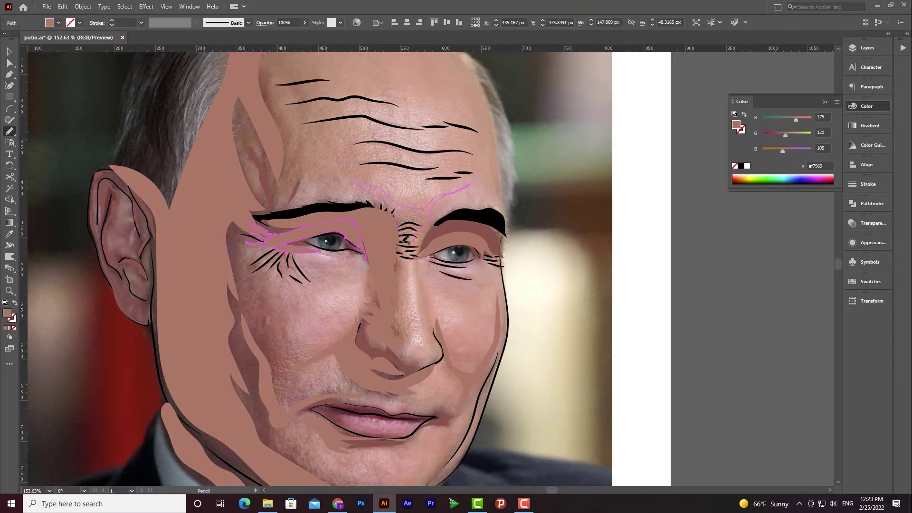
drag(399, 323, 416, 244)
Show Layer 3 and reorder the layers so Layer 2 is topmost and Layer 4 sits above Layer 5
click(868, 48)
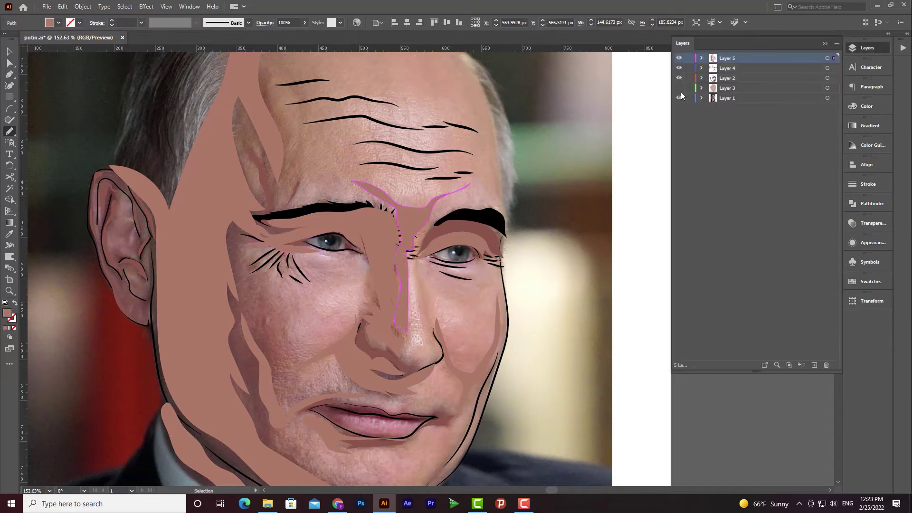
click(681, 89)
click(680, 89)
click(679, 88)
mouse_move(721, 81)
mouse_down()
mouse_move(722, 54)
mouse_move(722, 86)
mouse_up()
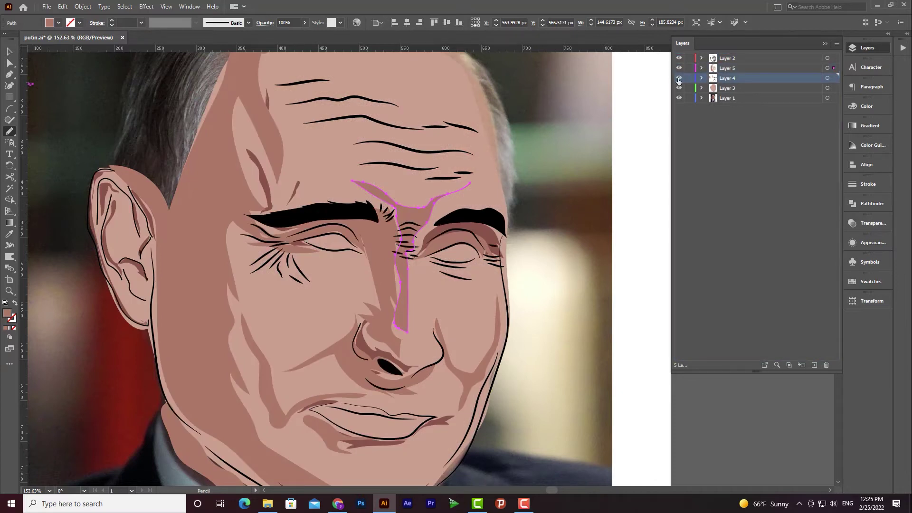
click(679, 78)
click(678, 78)
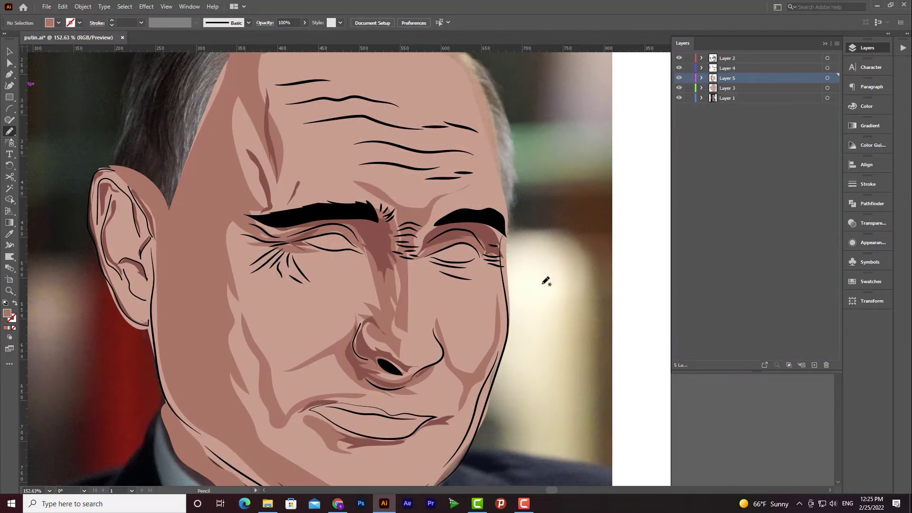
Check the bare photo, leave only Layer 3 hidden, and draw a filled shadow along the nose's right side on Layer 5
click(680, 85)
drag(680, 81, 681, 59)
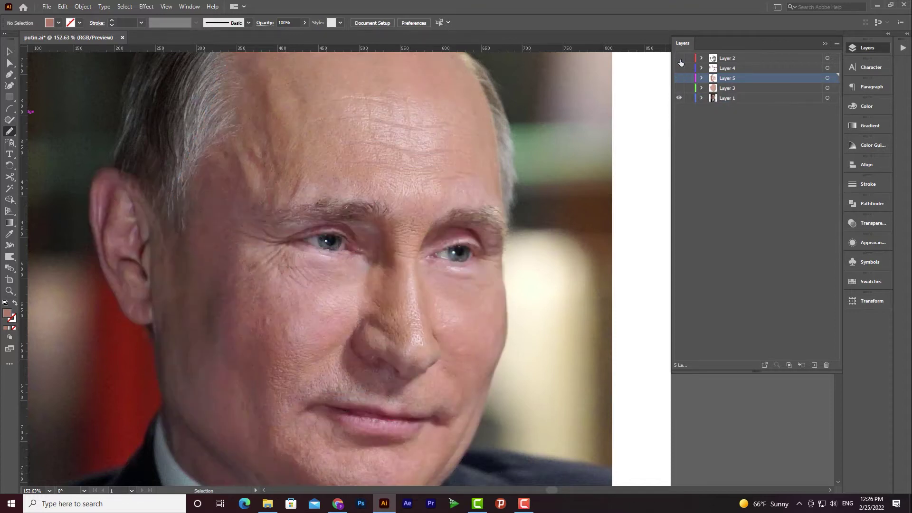
click(679, 88)
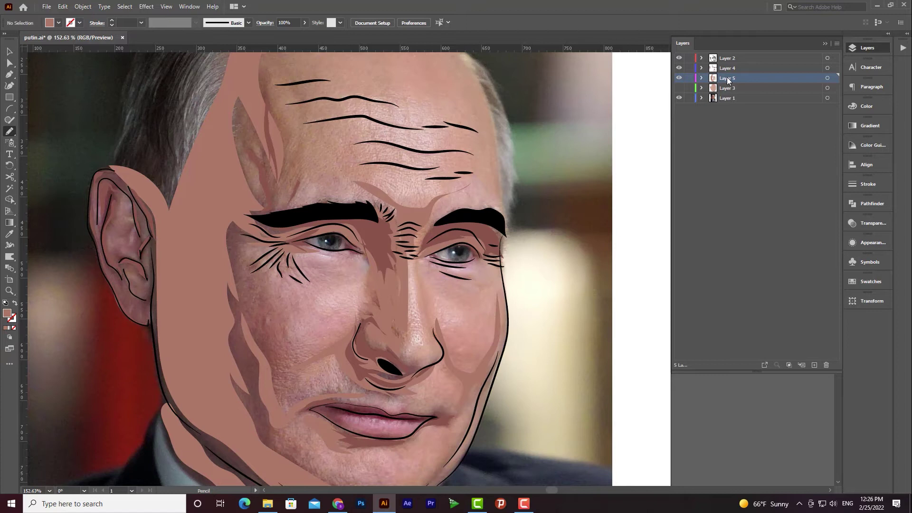
mouse_move(422, 303)
mouse_down()
mouse_move(426, 368)
mouse_move(440, 348)
mouse_move(424, 267)
mouse_up()
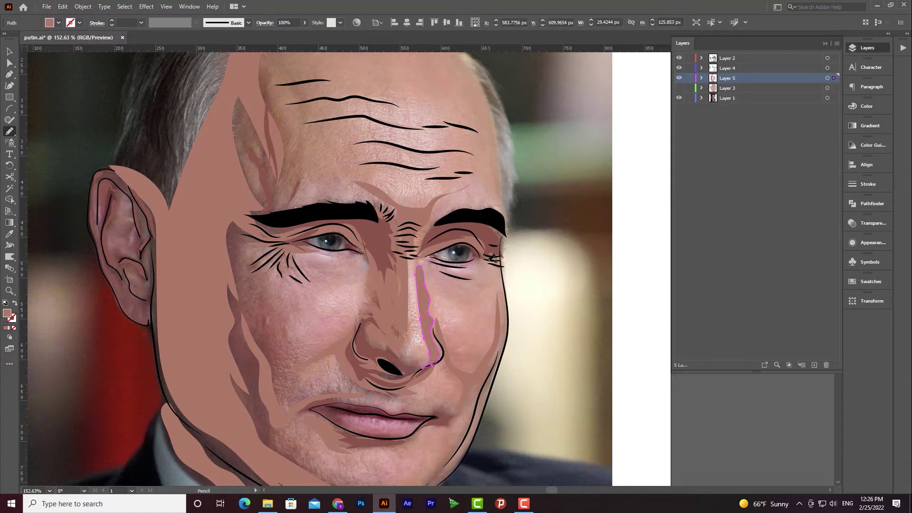
Check Layer 4's shadows by toggling its visibility and add a new layer directly above Layer 5
key(ctrl)
click(679, 67)
click(679, 67)
click(814, 365)
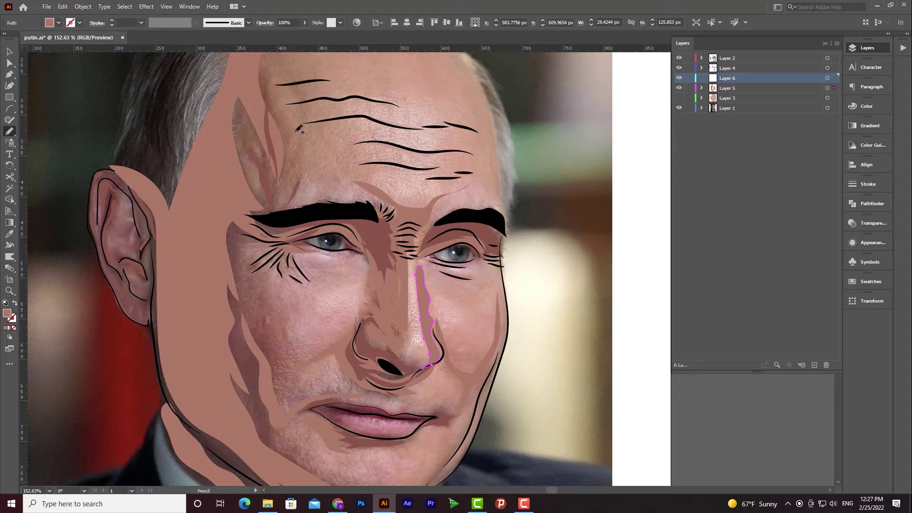
Draw a jagged closed shadow outline on Layer 6 from the upper forehead past the left eye and cheek to the chin
key(z)
drag(346, 313, 309, 315)
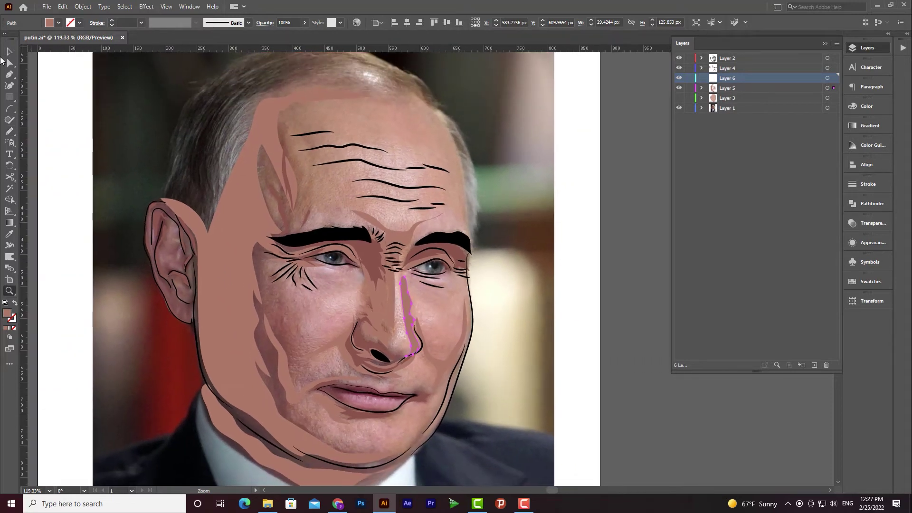
click(9, 131)
key(space)
drag(229, 214, 248, 174)
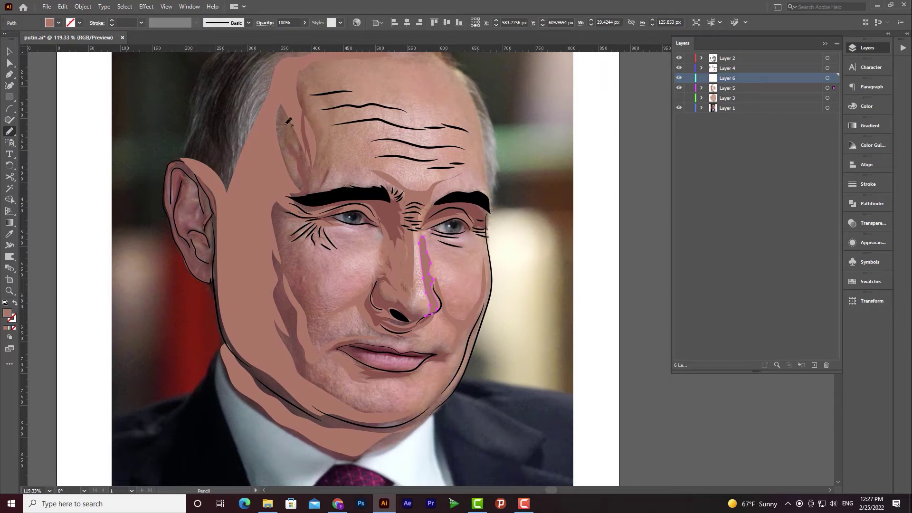
scroll(380, 62, up, 2)
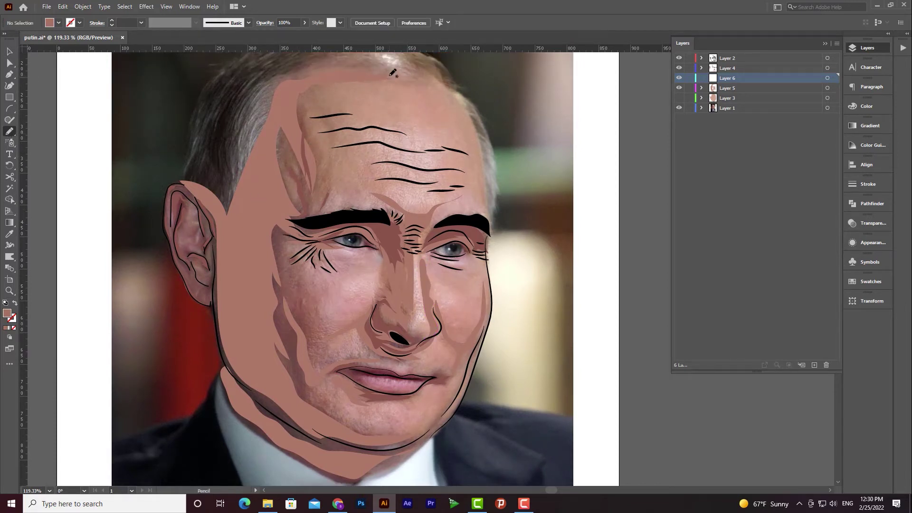
mouse_move(392, 73)
mouse_down()
mouse_move(315, 83)
mouse_move(299, 98)
mouse_move(326, 90)
mouse_move(308, 101)
mouse_up()
drag(313, 154, 308, 196)
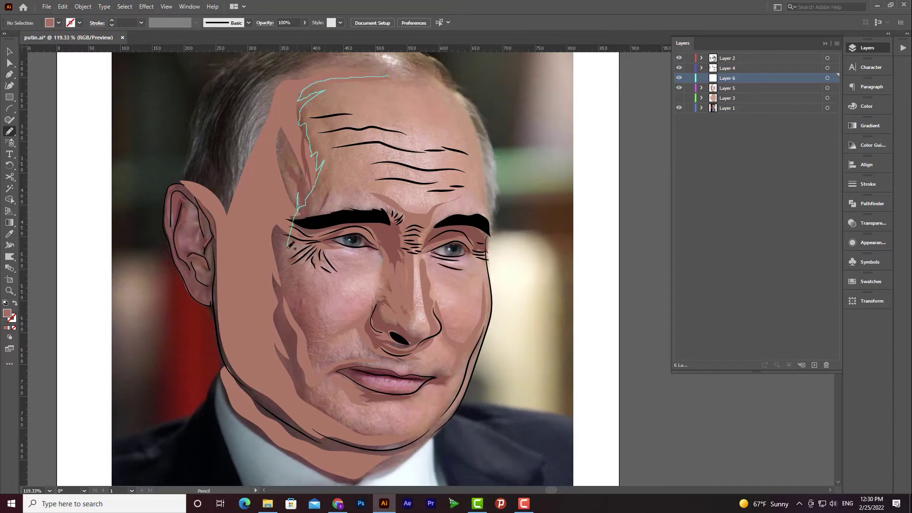
mouse_move(305, 232)
mouse_down()
mouse_move(352, 223)
mouse_move(321, 242)
mouse_move(304, 268)
mouse_move(294, 264)
mouse_move(293, 288)
mouse_move(320, 308)
mouse_move(292, 329)
mouse_move(303, 355)
mouse_move(330, 371)
mouse_move(334, 400)
mouse_move(359, 425)
mouse_move(434, 420)
mouse_move(414, 437)
mouse_move(361, 441)
mouse_move(318, 424)
mouse_move(239, 330)
mouse_move(243, 245)
mouse_move(289, 93)
mouse_move(337, 73)
mouse_move(384, 72)
mouse_up()
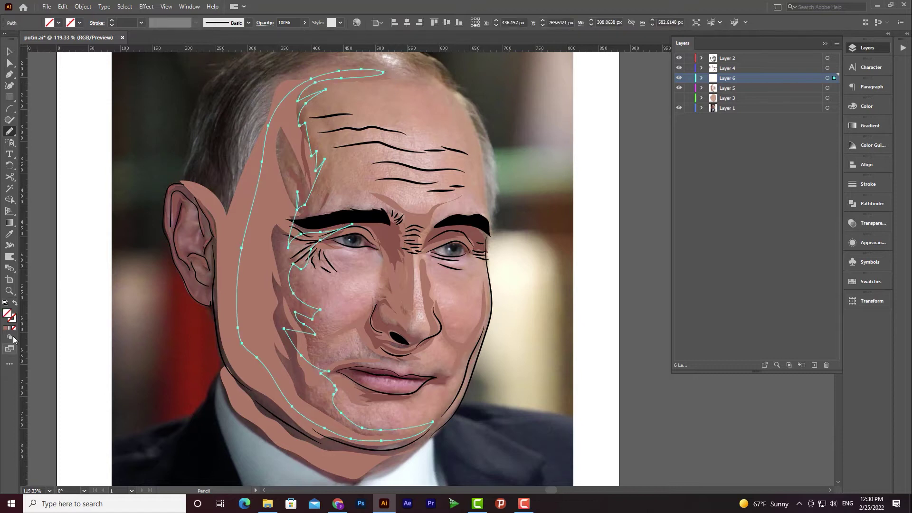
Fill the Layer 6 outline with the shadow colour sampled from the side of the face and make it slightly more saturated
click(9, 234)
click(253, 231)
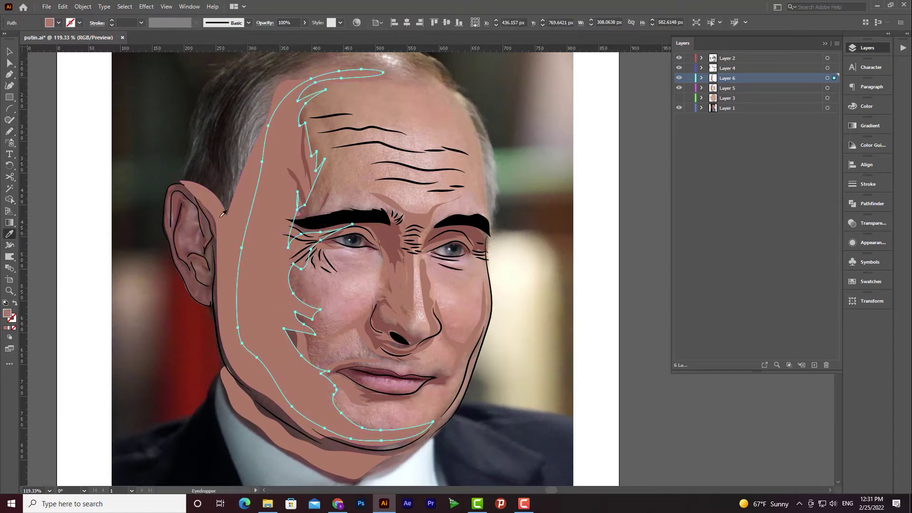
double_click(8, 314)
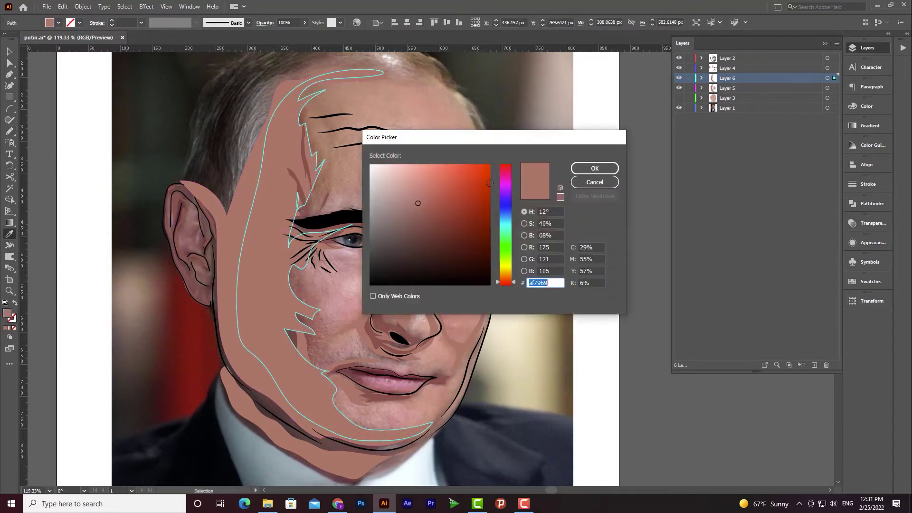
click(420, 204)
click(594, 169)
Show Layer 3, check the shading with Layer 5 hidden and shown, and select the large shadow shape on Layer 6
click(679, 99)
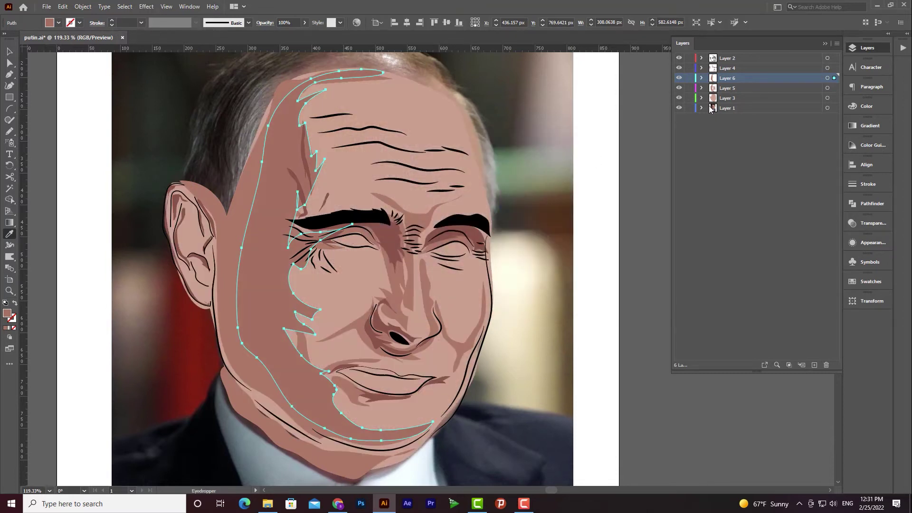
click(9, 51)
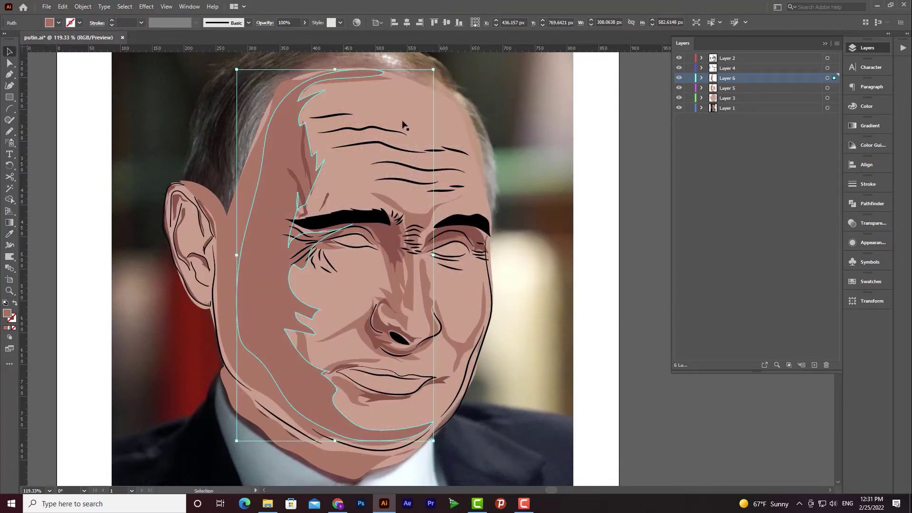
click(828, 89)
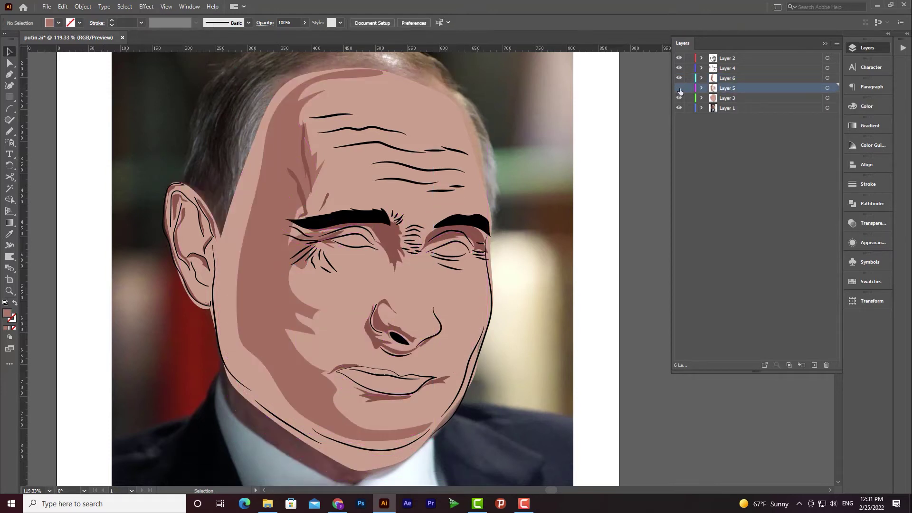
click(278, 309)
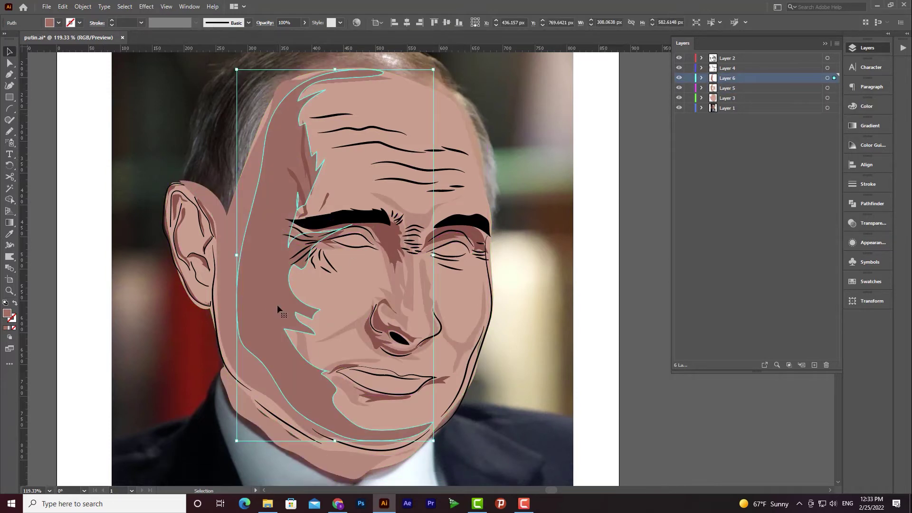
Recolour the large face shadow on Layer 6 with the skin tone sampled from the forehead, darkened slightly to c19287
click(9, 233)
click(352, 160)
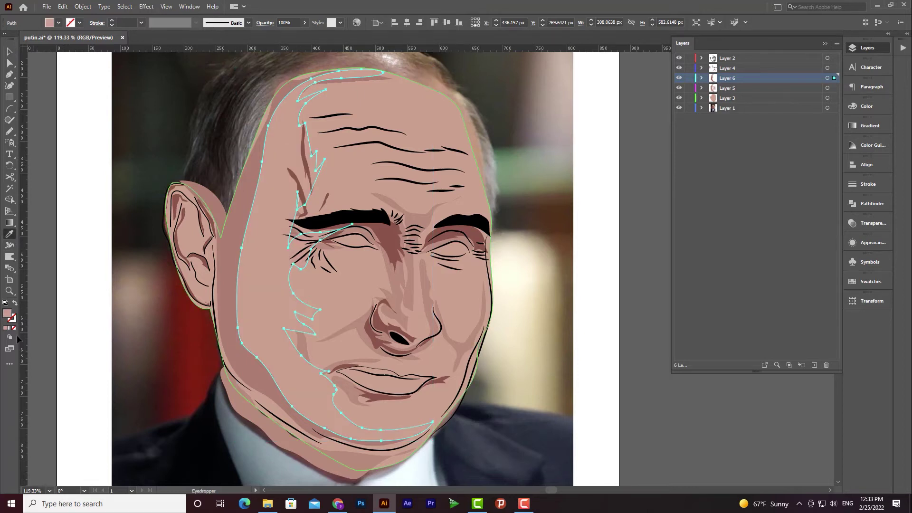
double_click(9, 314)
click(406, 191)
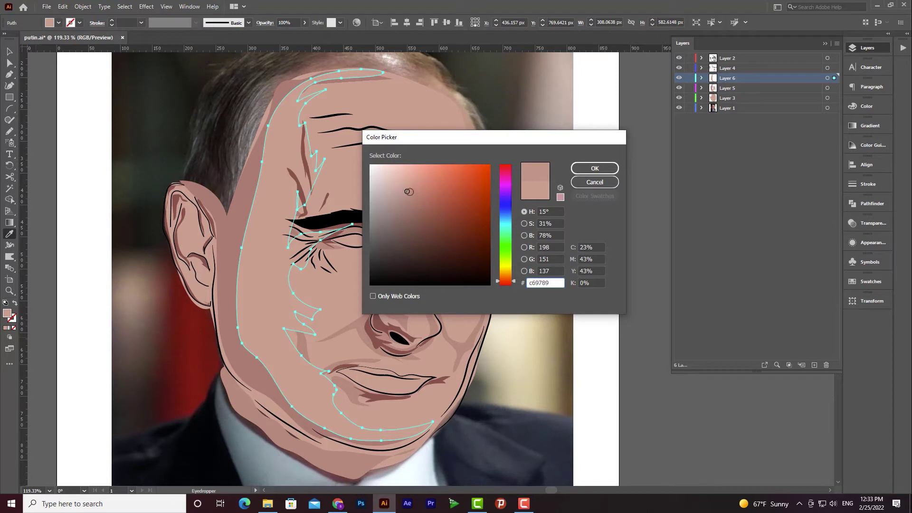
click(594, 168)
key(v)
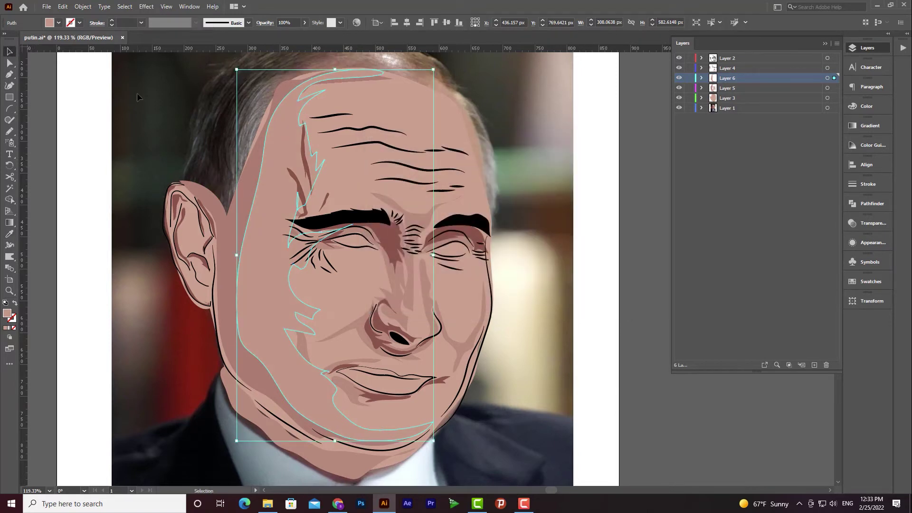
click(138, 94)
click(300, 313)
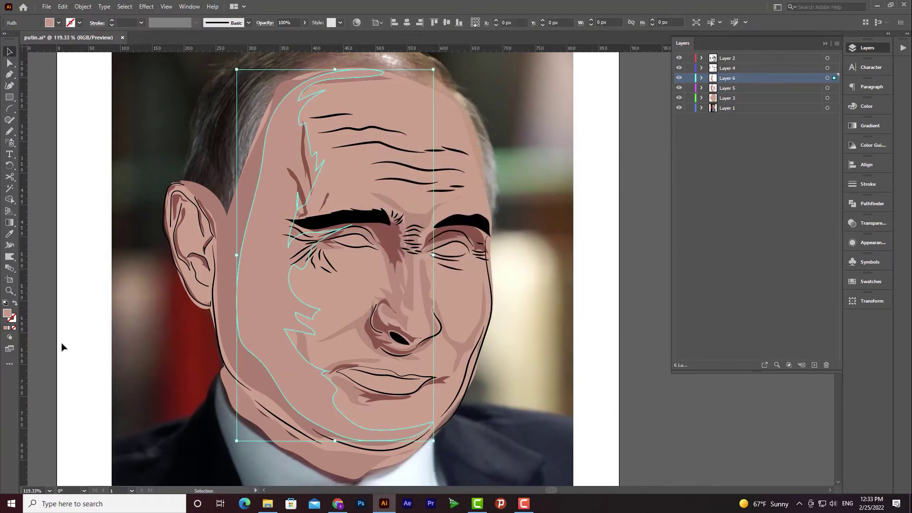
double_click(8, 313)
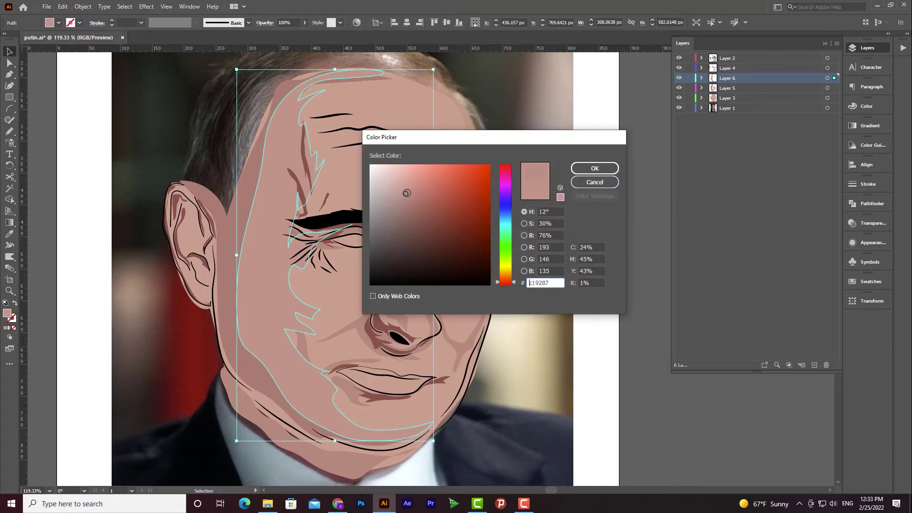
click(595, 182)
click(599, 281)
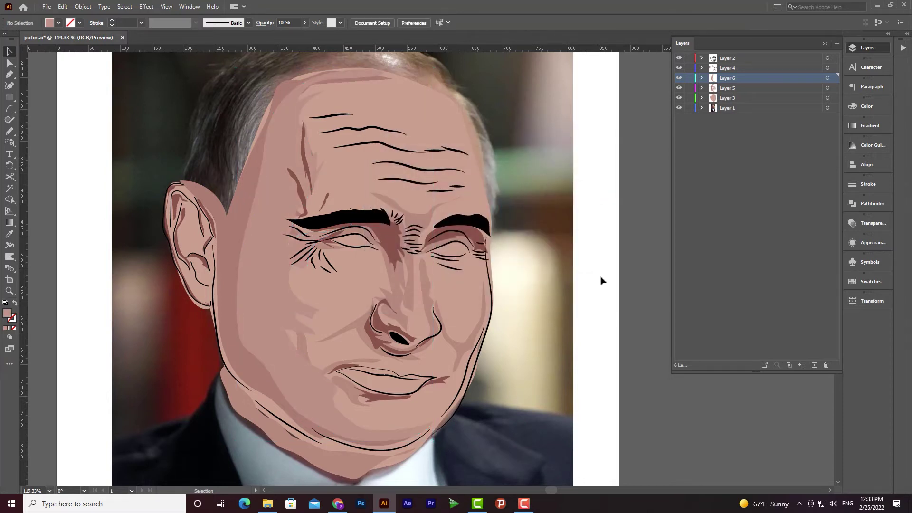
Hide Layer 3 and draw a curved shadow shape with the Pencil tool under the left eye toward the nose on Layer 6
click(679, 98)
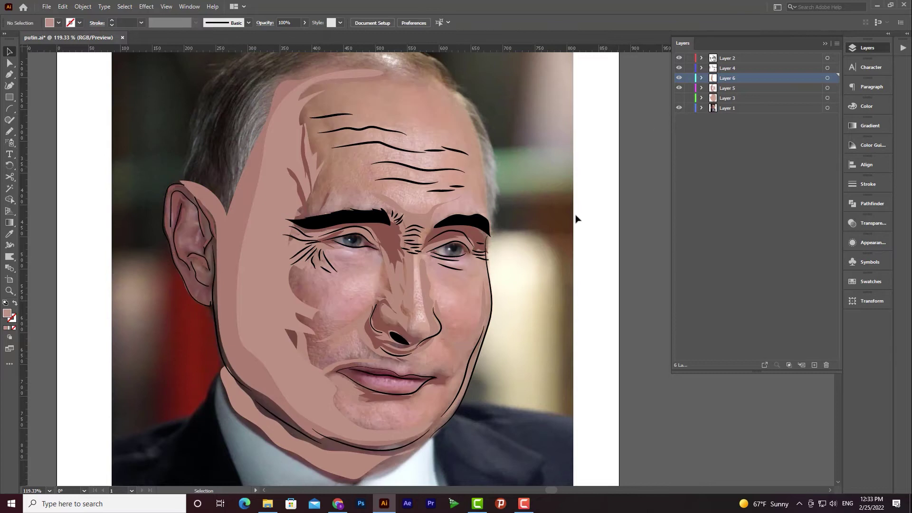
key(z)
drag(450, 346, 467, 349)
click(10, 51)
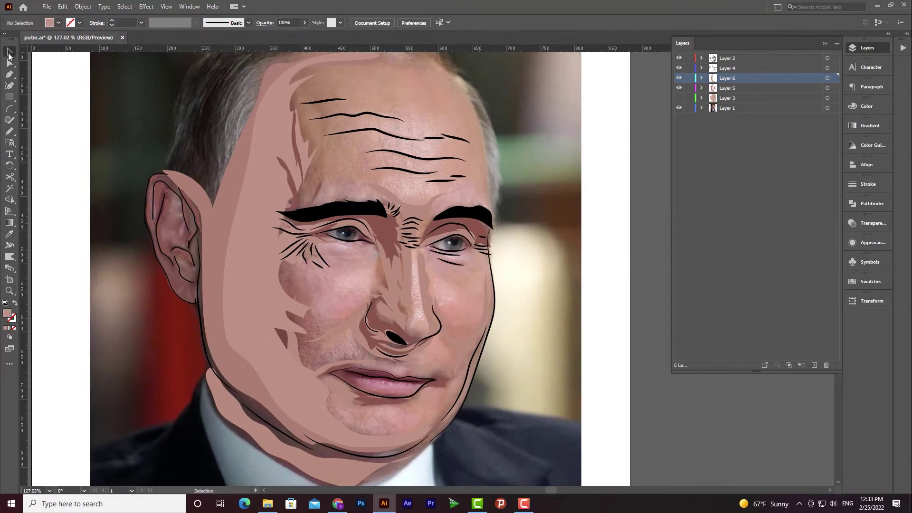
click(254, 290)
click(9, 131)
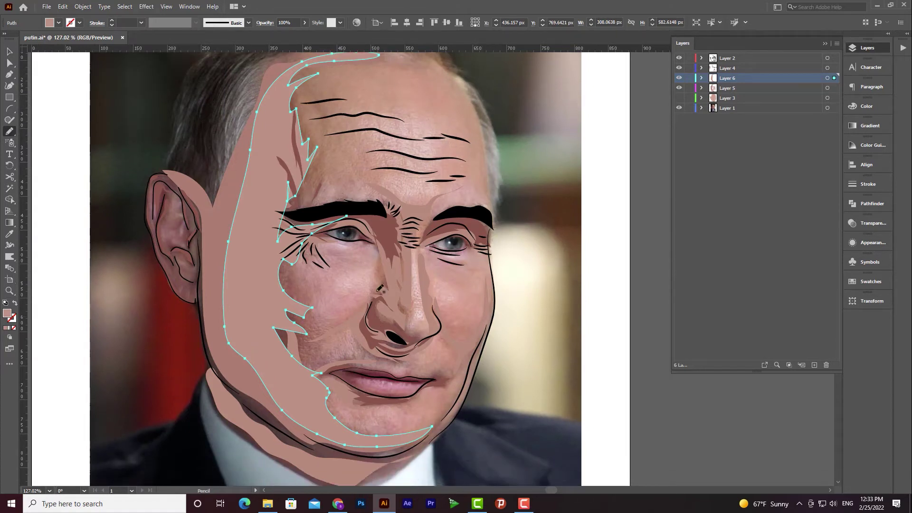
key(ctrl+=)
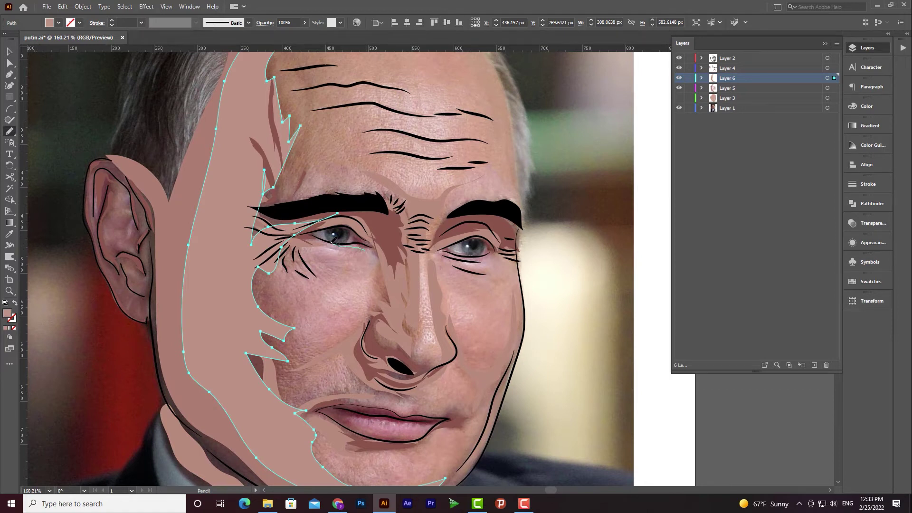
mouse_move(283, 248)
mouse_down()
mouse_move(357, 251)
mouse_move(383, 284)
mouse_move(364, 249)
mouse_up()
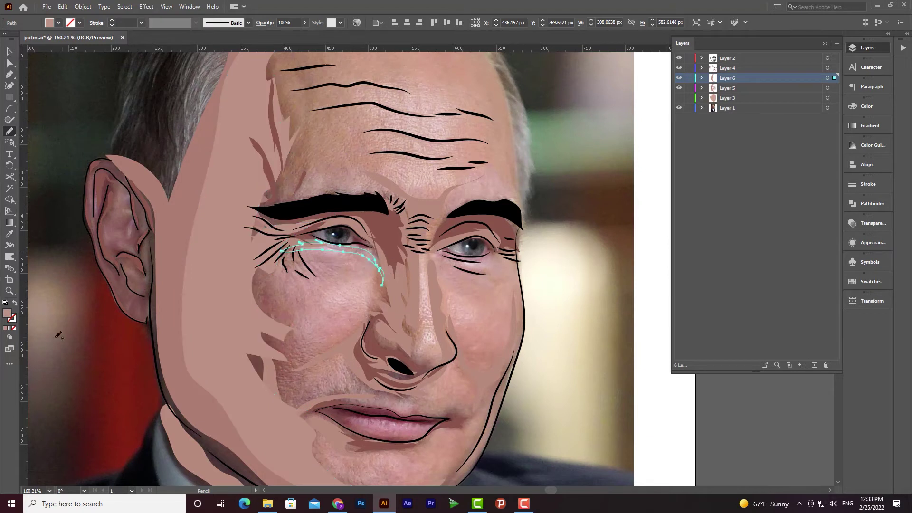
click(7, 313)
Draw filled shadows along the nose's left side, down the right cheek and inside the ear, undoing the last stroke near the mouth
mouse_move(380, 283)
mouse_down()
mouse_move(377, 346)
mouse_move(428, 362)
mouse_move(391, 344)
mouse_move(377, 322)
mouse_move(375, 274)
mouse_up()
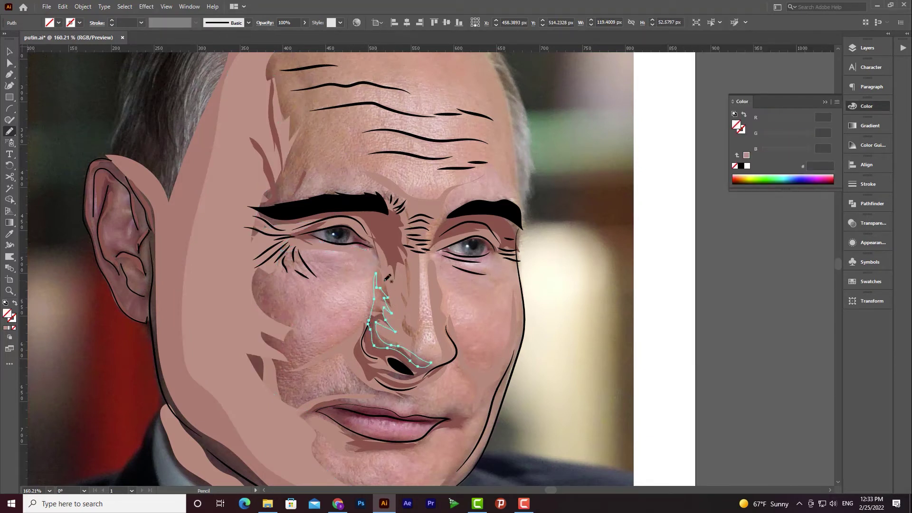
mouse_move(432, 259)
mouse_down()
mouse_move(455, 353)
mouse_move(487, 393)
mouse_move(510, 365)
mouse_move(491, 367)
mouse_move(452, 314)
mouse_move(433, 259)
mouse_up()
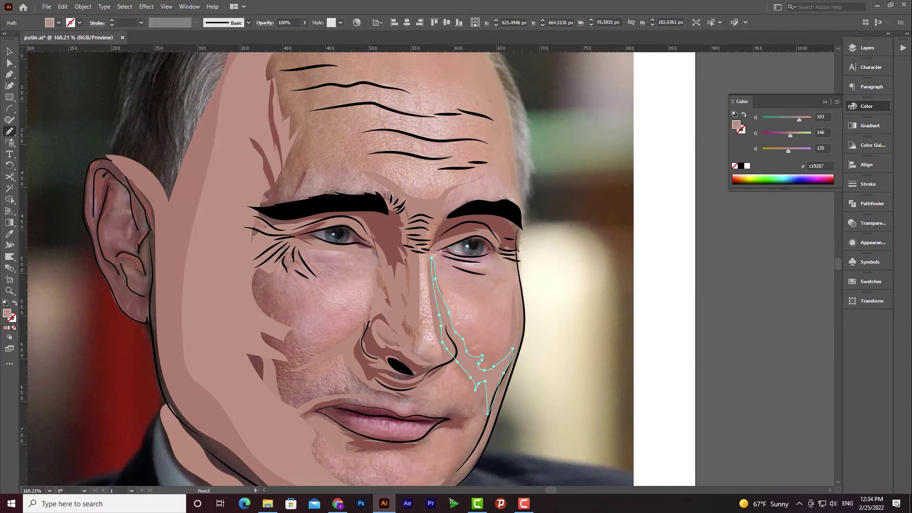
mouse_move(111, 161)
mouse_down()
mouse_move(90, 209)
mouse_move(106, 264)
mouse_move(146, 320)
mouse_move(149, 310)
mouse_move(127, 285)
mouse_move(153, 281)
mouse_move(107, 243)
mouse_move(139, 245)
mouse_move(137, 216)
mouse_move(101, 213)
mouse_move(97, 184)
mouse_move(109, 172)
mouse_move(123, 179)
mouse_move(158, 276)
mouse_move(130, 187)
mouse_up()
mouse_move(364, 393)
mouse_down()
mouse_move(344, 338)
mouse_move(380, 354)
mouse_move(422, 354)
mouse_move(407, 366)
mouse_move(304, 363)
mouse_move(311, 351)
mouse_move(351, 345)
mouse_move(401, 361)
mouse_move(287, 364)
mouse_move(286, 355)
mouse_move(346, 349)
mouse_move(335, 332)
mouse_up()
key(ctrl+z)
Add more Layer 6 shadow shapes in the same tone around the mouth, chin and neck
scroll(479, 376, up, 1)
mouse_move(414, 376)
mouse_down()
mouse_move(482, 368)
mouse_move(435, 377)
mouse_up()
mouse_move(404, 410)
mouse_down()
mouse_move(354, 412)
mouse_move(323, 427)
mouse_move(426, 402)
mouse_move(430, 310)
mouse_up()
click(4, 329)
mouse_move(447, 354)
mouse_down()
mouse_move(440, 364)
mouse_move(227, 375)
mouse_move(116, 296)
mouse_move(124, 340)
mouse_move(264, 401)
mouse_move(381, 418)
mouse_move(495, 302)
mouse_move(452, 355)
mouse_up()
Examine the Layer 6 shading across the whole portrait, using Layer 3's visibility to compare it with the skin base
key(ctrl+0)
key(v)
key(F7)
click(679, 98)
key(z)
drag(444, 299, 483, 326)
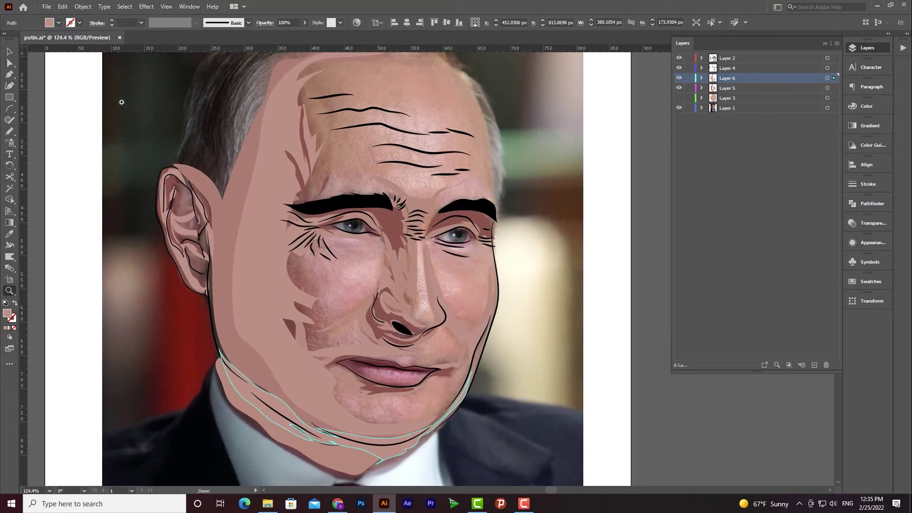
click(10, 52)
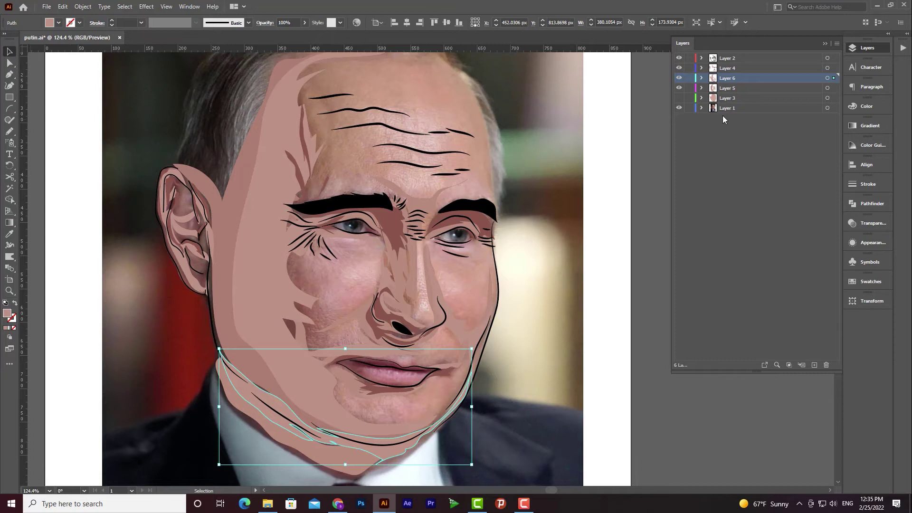
Check Layer 4's shadows by toggling its visibility and add a new layer placed directly above Layer 4
click(735, 58)
click(719, 69)
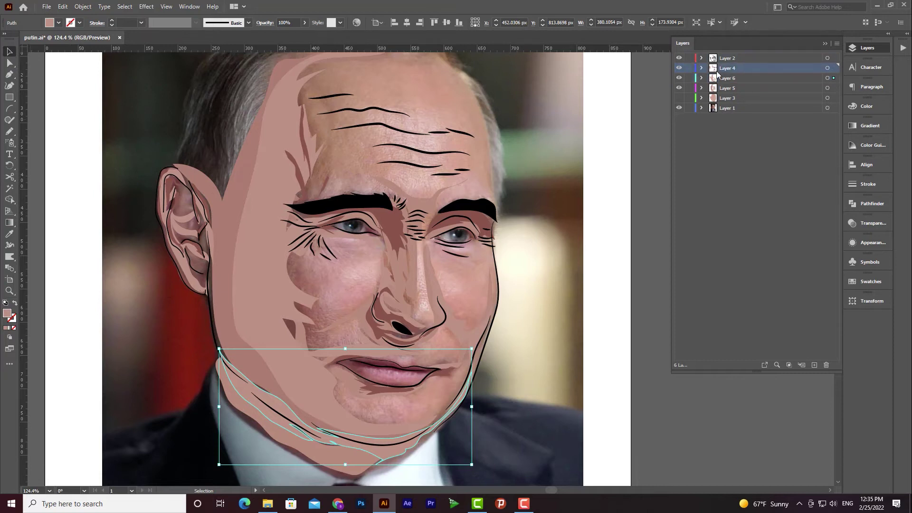
click(679, 69)
click(679, 69)
click(814, 364)
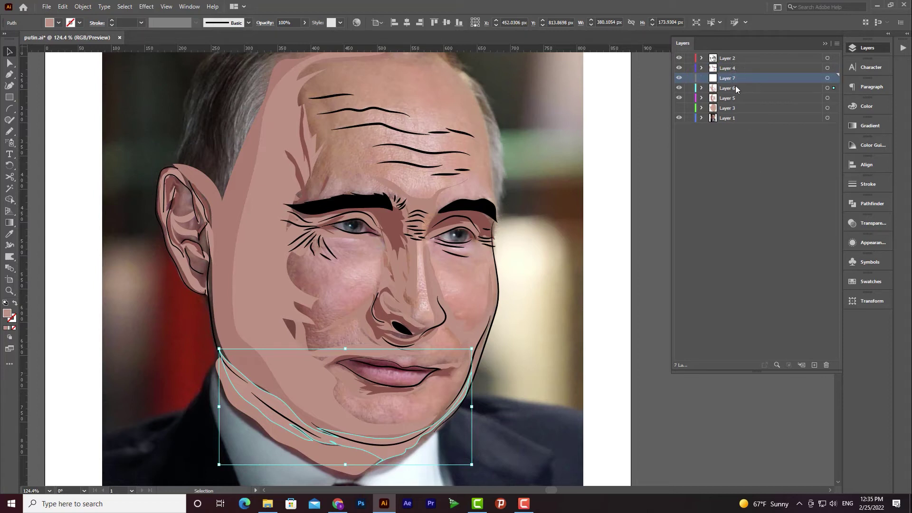
drag(732, 81, 741, 64)
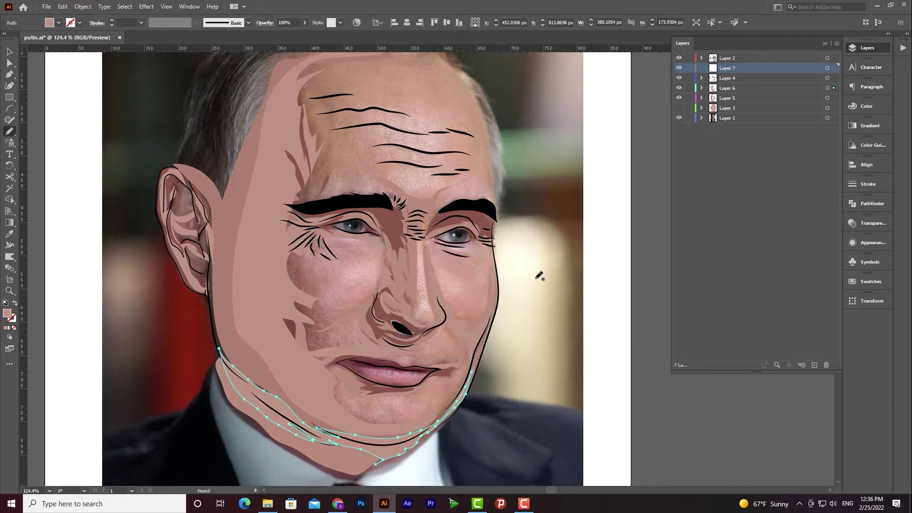
Draw a narrow closed highlight outline with the Pencil tool down the bridge of the nose on Layer 7
key(z)
click(435, 287)
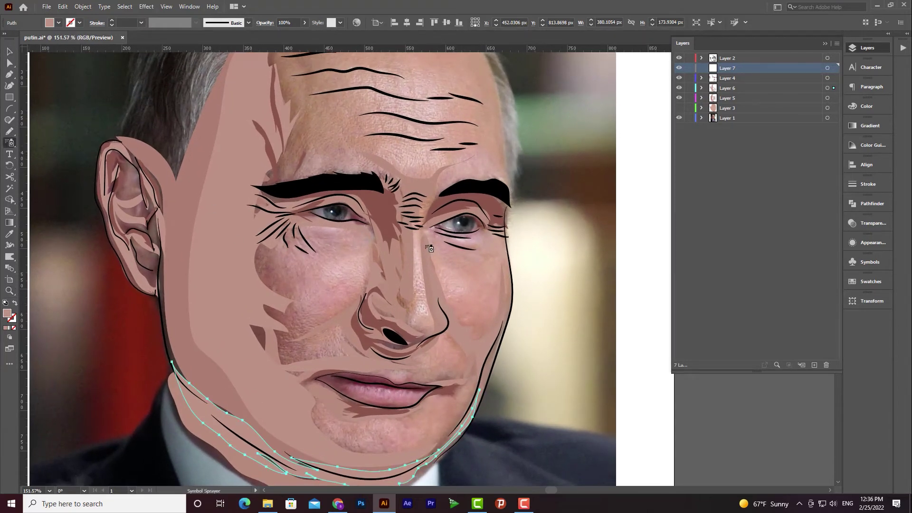
click(9, 131)
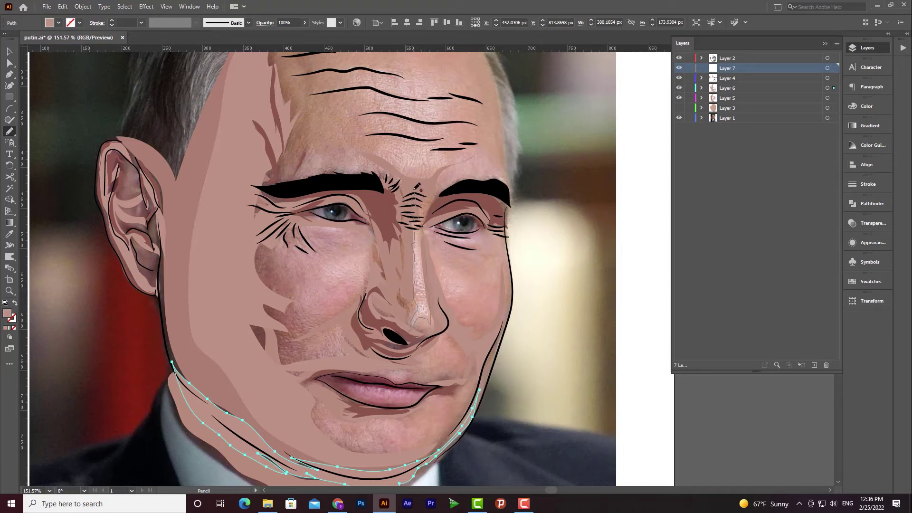
drag(425, 204, 425, 209)
Fill the nose highlight with the shadow colour sampled from the side of the face, lightened to a pale pink
click(10, 233)
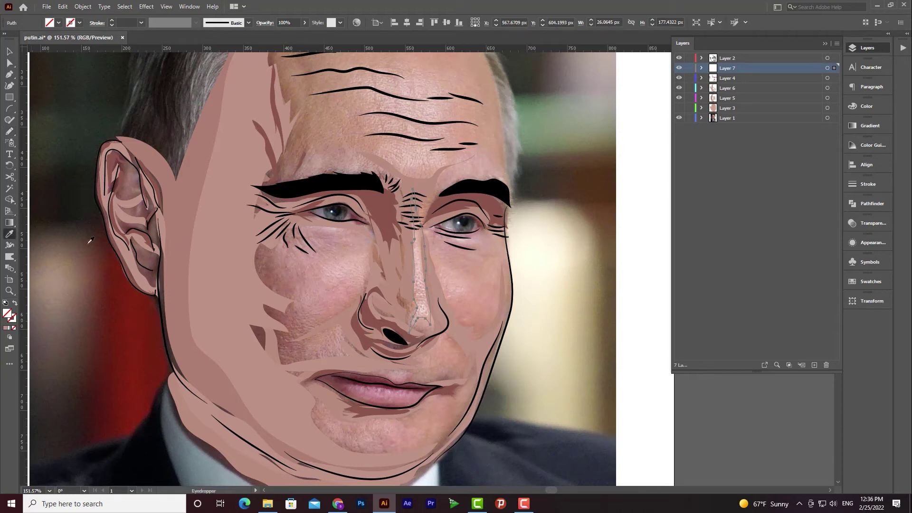
click(240, 239)
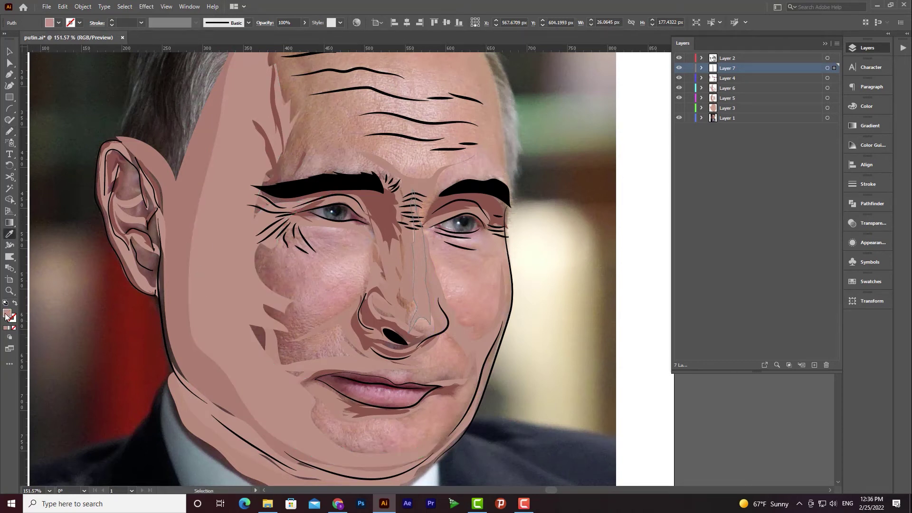
double_click(6, 314)
click(399, 189)
drag(397, 184, 392, 180)
click(600, 172)
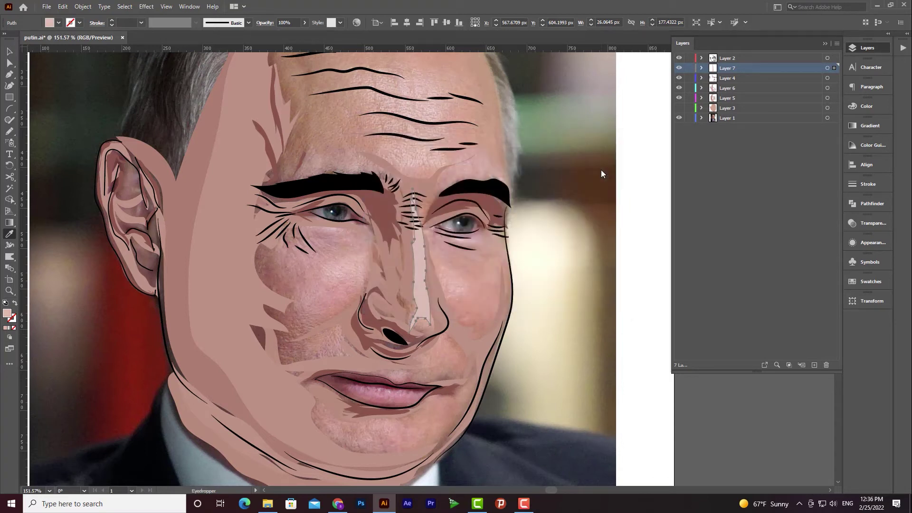
Fine-tune the nose highlight's fill to eacecc, comparing it against the skin base by toggling Layer 3
click(678, 108)
click(678, 108)
double_click(7, 313)
drag(380, 181, 389, 177)
click(578, 174)
click(679, 107)
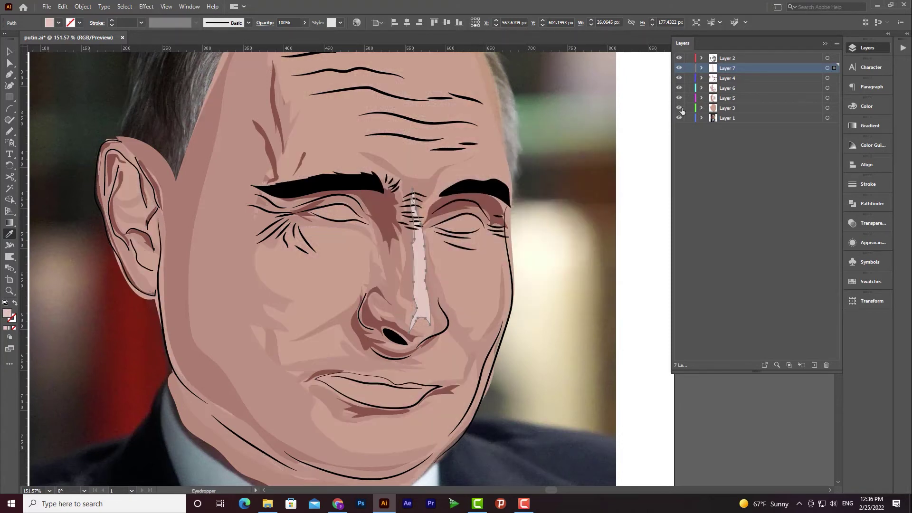
click(680, 108)
double_click(9, 314)
drag(389, 177, 386, 174)
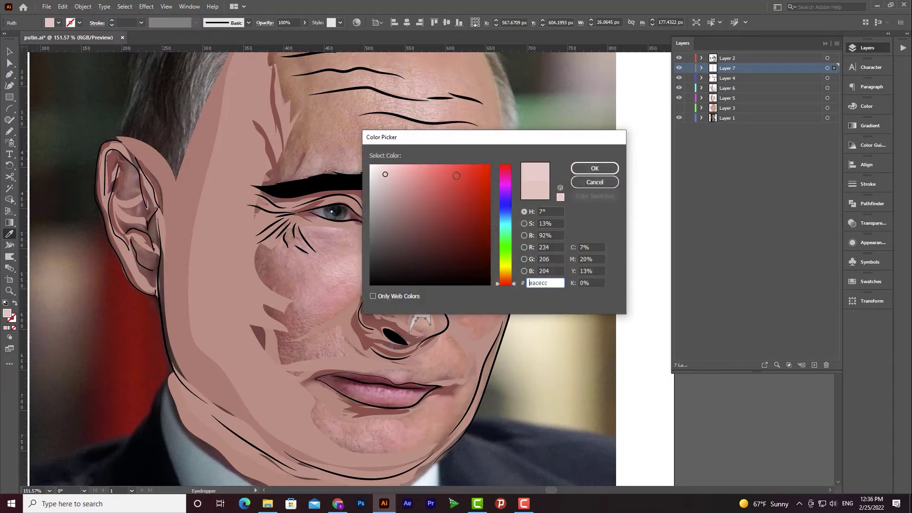
click(594, 168)
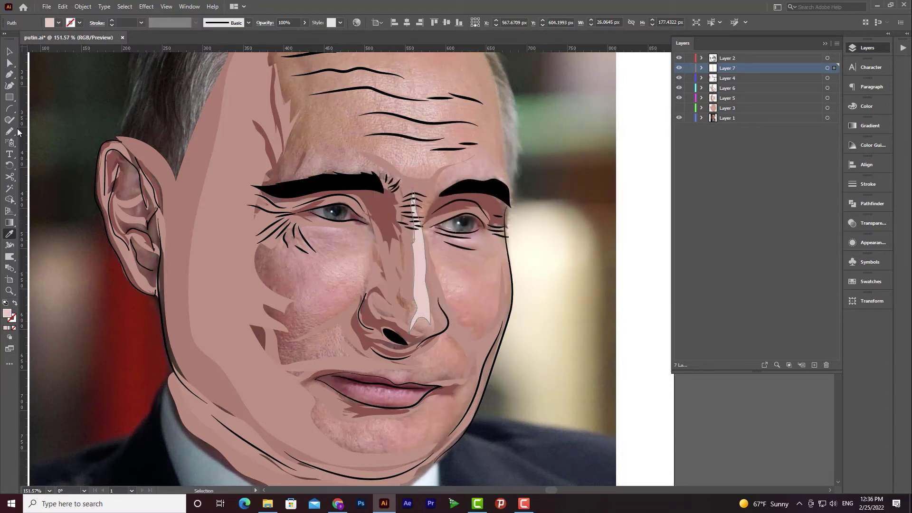
Draw jagged pale pink highlights under the left eye, on the left cheek and across the chin on Layer 7
click(7, 235)
click(9, 131)
scroll(362, 234, down, 1)
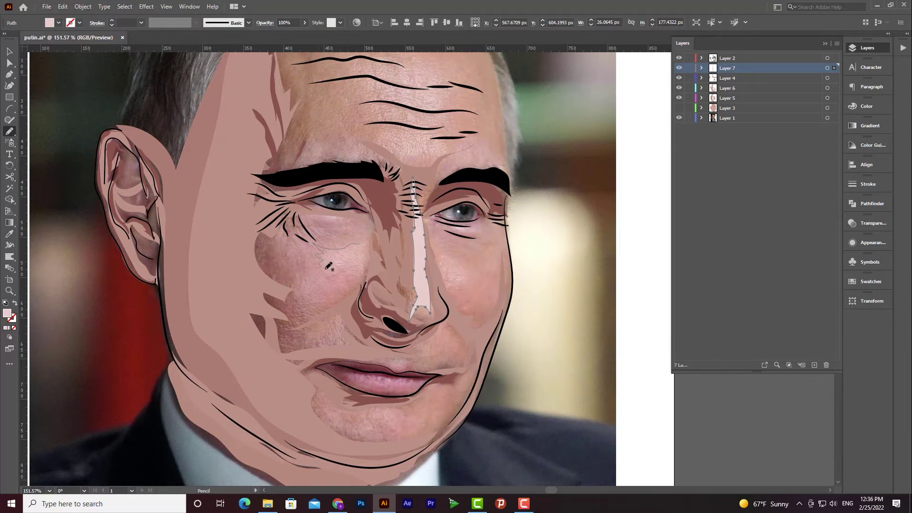
mouse_move(373, 246)
mouse_down()
mouse_move(369, 214)
mouse_move(298, 209)
mouse_move(367, 223)
mouse_up()
key(comma)
scroll(323, 359, down, 5)
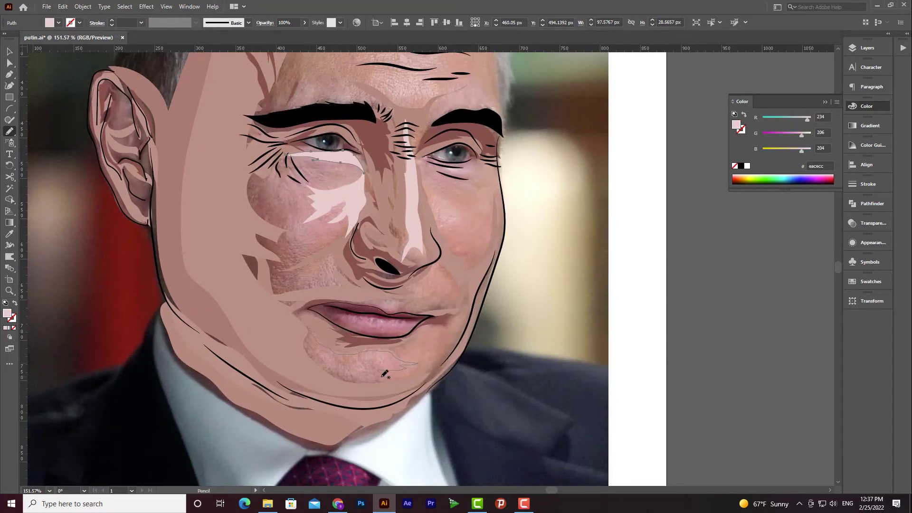
drag(315, 352, 314, 351)
Draw pale pink highlight shapes under the right eye and on both sides of the right cheek
scroll(417, 220, up, 5)
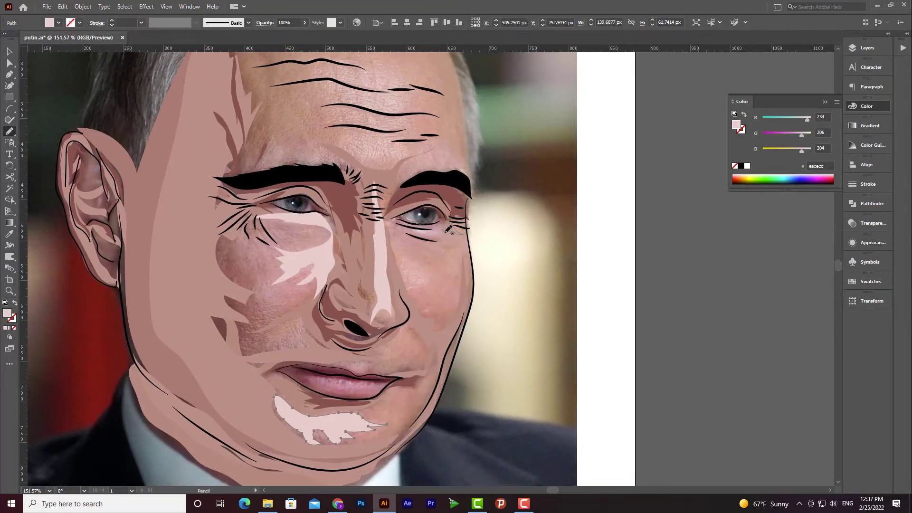
drag(398, 216, 387, 221)
mouse_move(427, 246)
mouse_down()
mouse_move(393, 235)
mouse_move(426, 248)
mouse_up()
drag(406, 277, 399, 257)
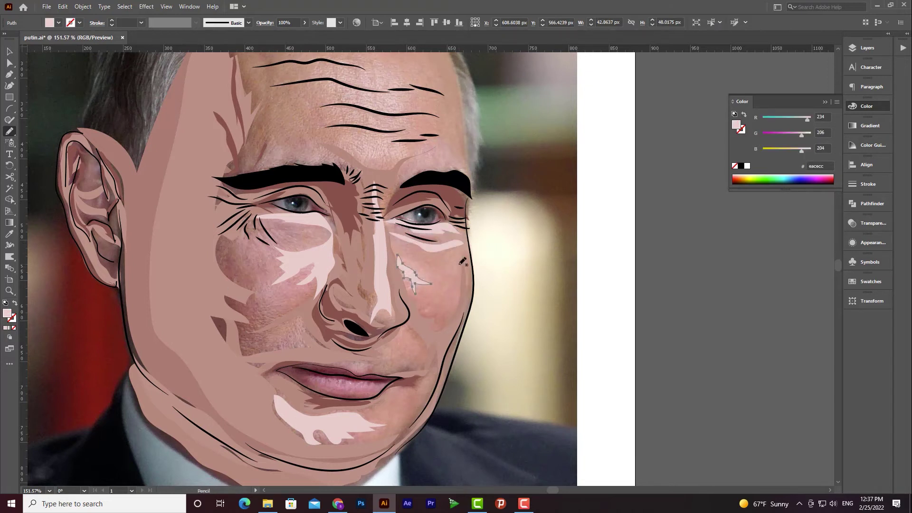
drag(458, 285, 453, 306)
Draw pale pink highlights above the right and left eyebrows and on the lower forehead between them
scroll(413, 214, up, 2)
mouse_move(401, 235)
mouse_down()
mouse_move(451, 223)
mouse_move(471, 243)
mouse_move(463, 215)
mouse_move(411, 207)
mouse_move(392, 237)
mouse_up()
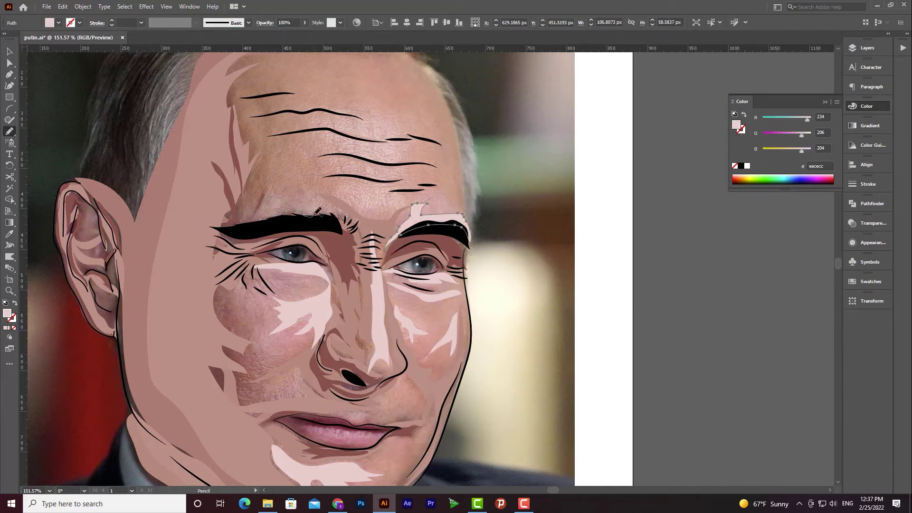
drag(294, 201, 281, 197)
mouse_move(341, 189)
mouse_down()
mouse_move(384, 213)
mouse_move(421, 195)
mouse_move(342, 189)
mouse_up()
Draw thin wavy pale pink highlights between the forehead wrinkle lines with the Pencil tool on Layer 7
drag(384, 130, 316, 126)
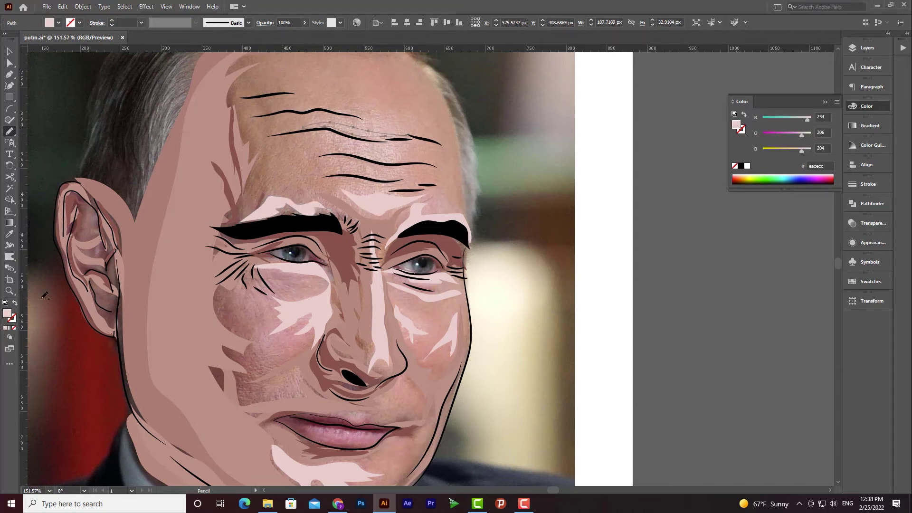
drag(418, 156, 313, 143)
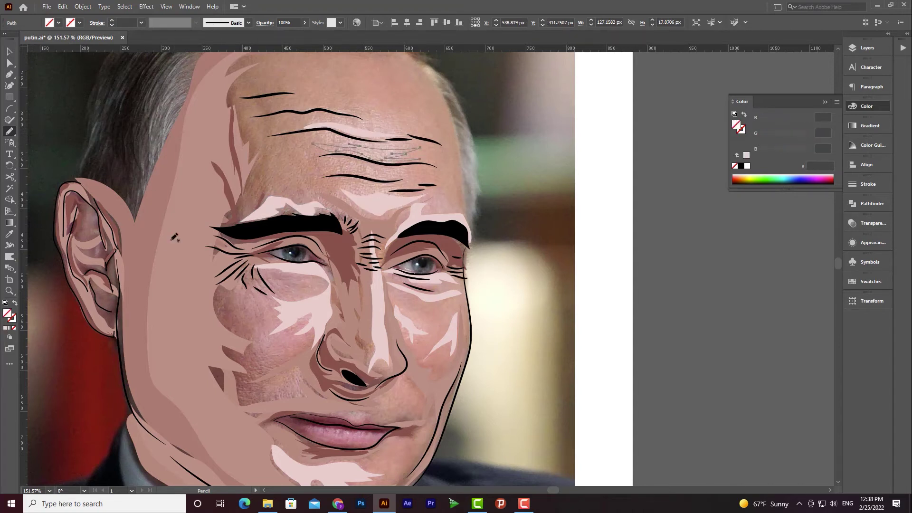
drag(370, 163, 323, 168)
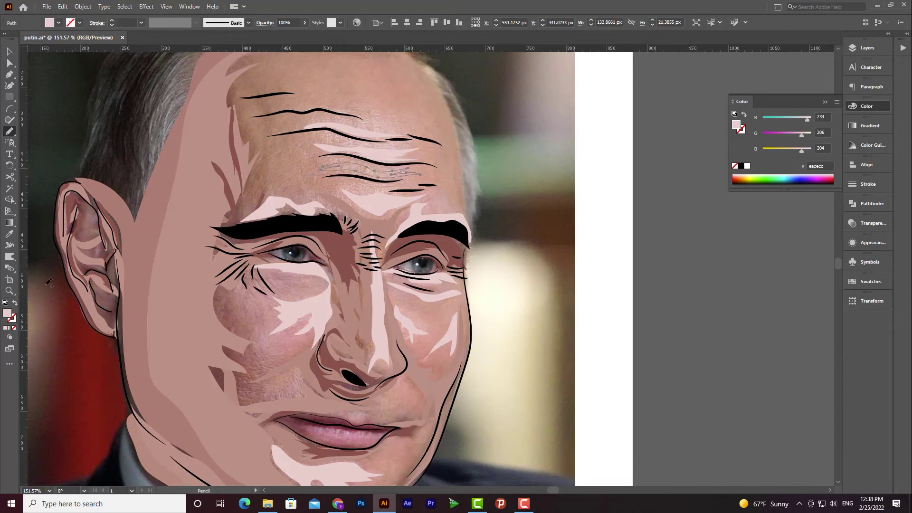
scroll(353, 140, up, 2)
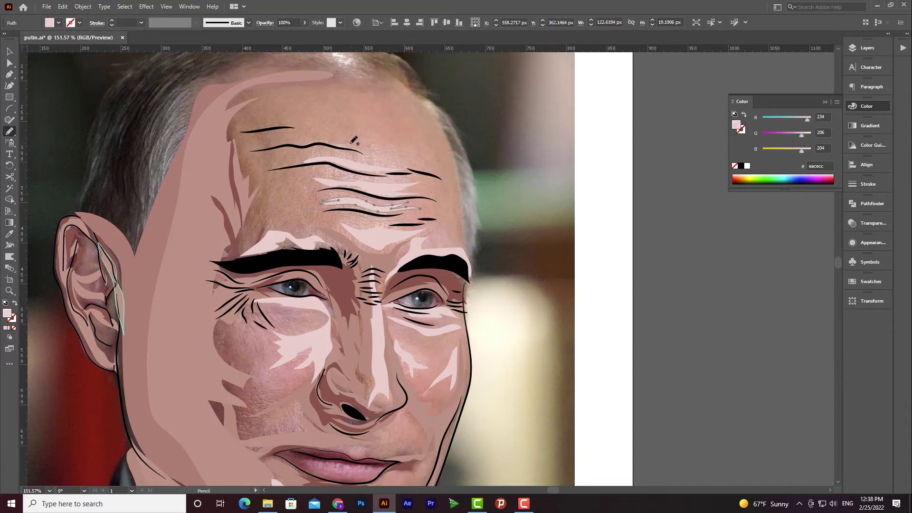
scroll(340, 142, up, 2)
scroll(340, 143, down, 5)
scroll(340, 143, up, 1)
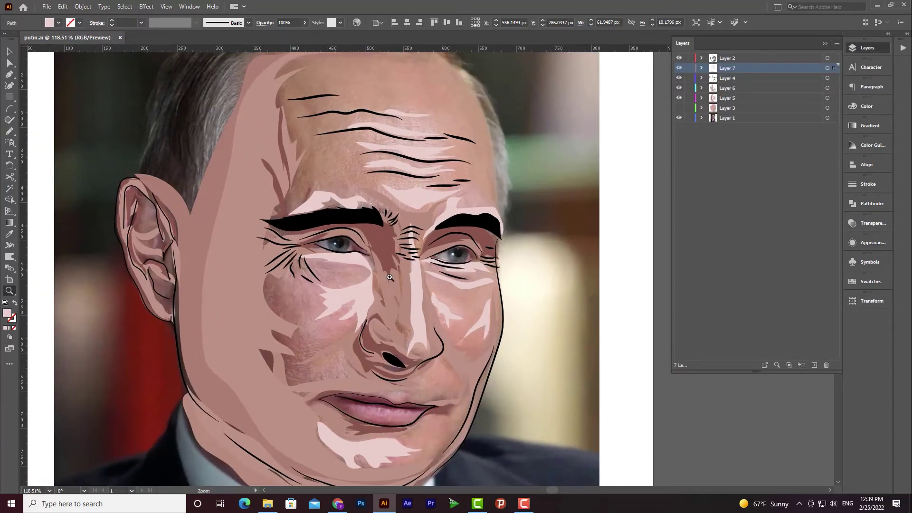
Create a new layer above Layer 7 and draw a pale pink outlined circle about 28 px wide around the left eye's iris
drag(389, 277, 480, 266)
key(v)
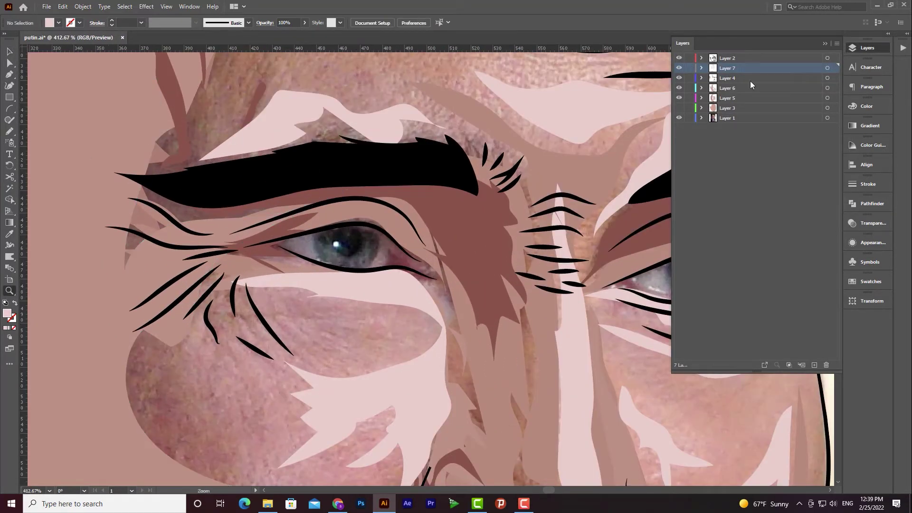
click(813, 364)
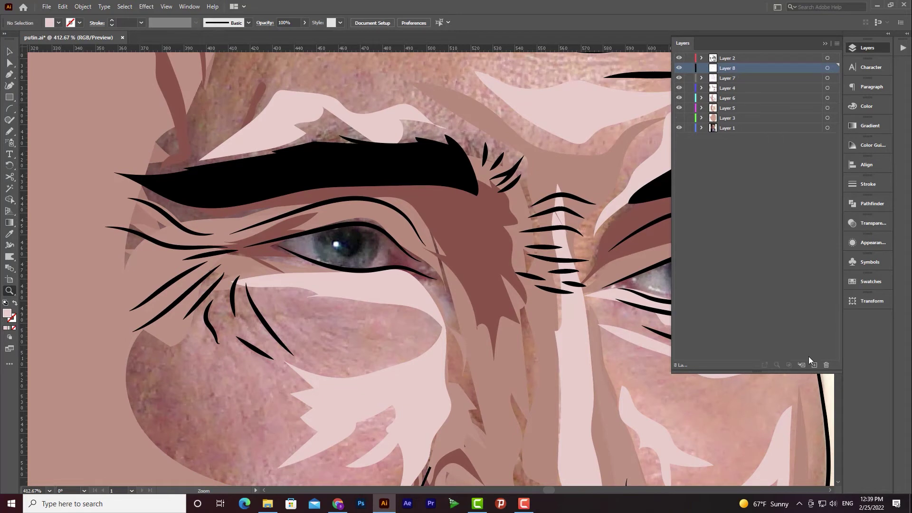
drag(9, 97, 47, 114)
drag(314, 217, 380, 268)
key(ctrl+space)
click(402, 258)
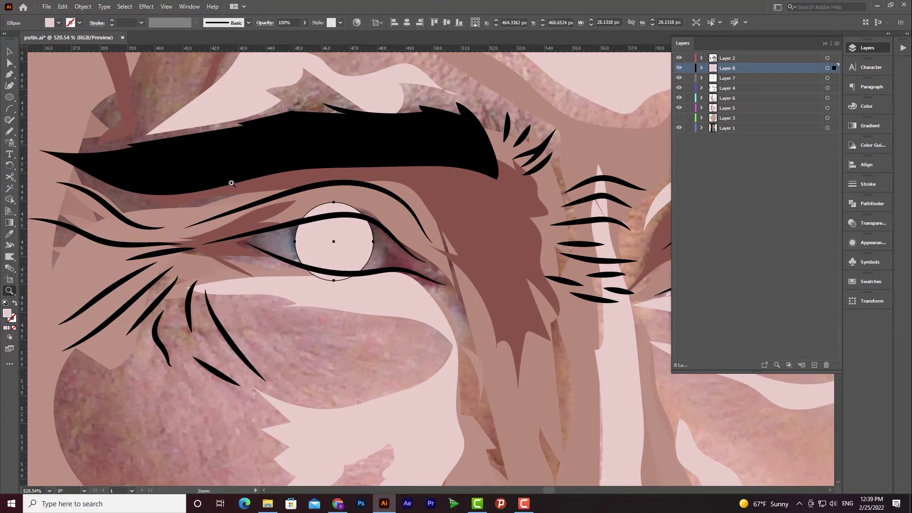
key(shift+x)
key(v)
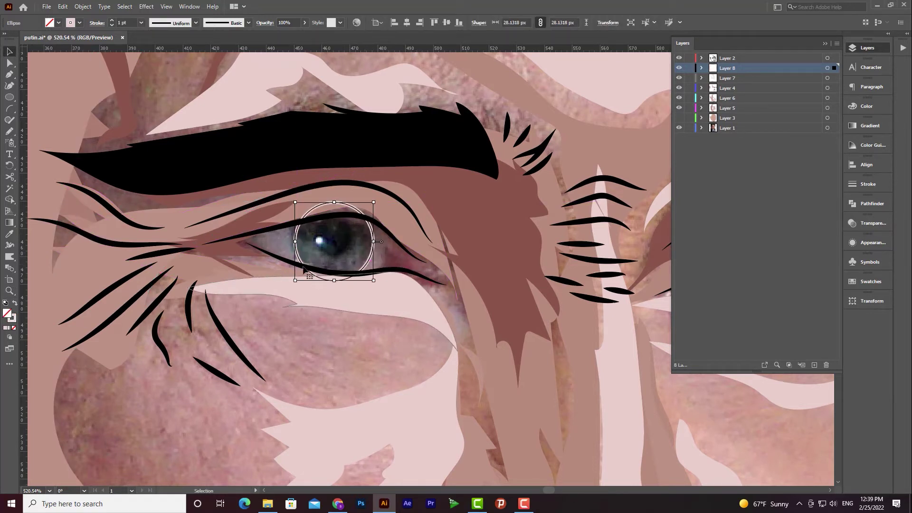
Draw two pen triangles across the iris circle, one above the upper eyelid line and one below the lower eyelid line
click(11, 74)
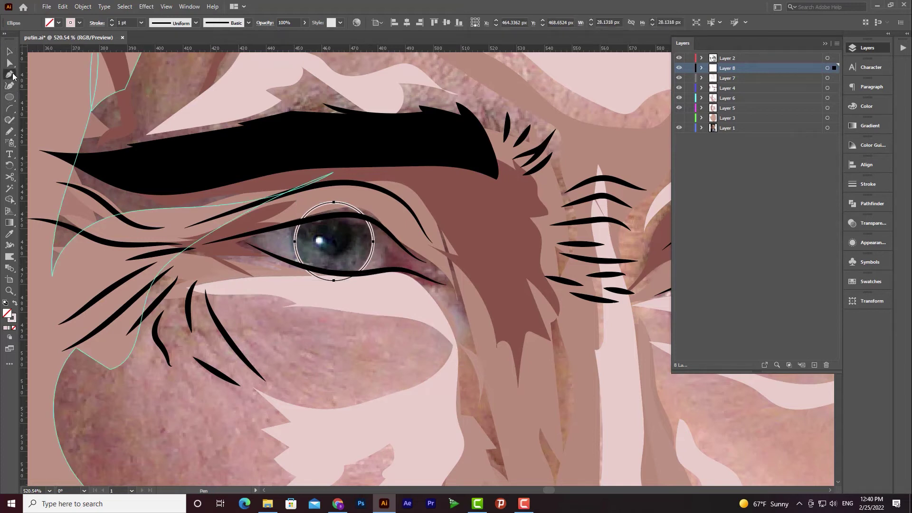
click(289, 224)
drag(369, 220, 387, 231)
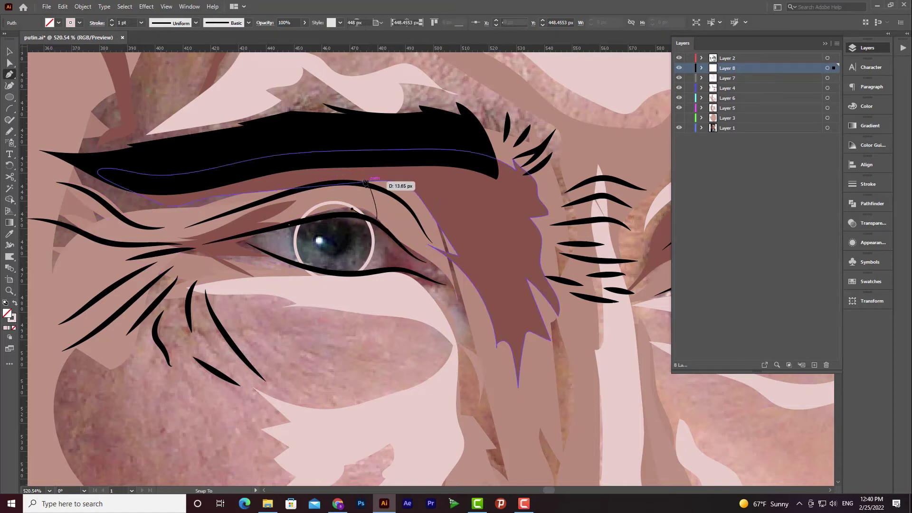
drag(345, 179, 291, 226)
click(289, 223)
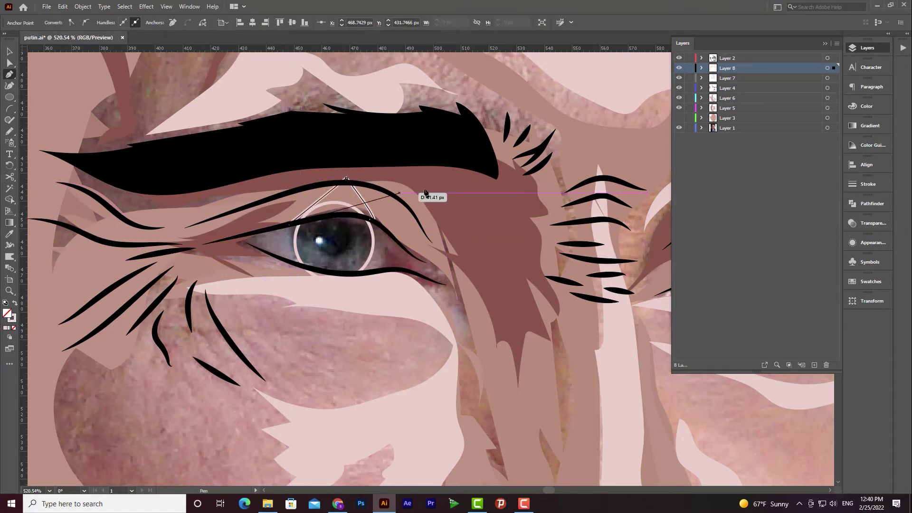
key(Escape)
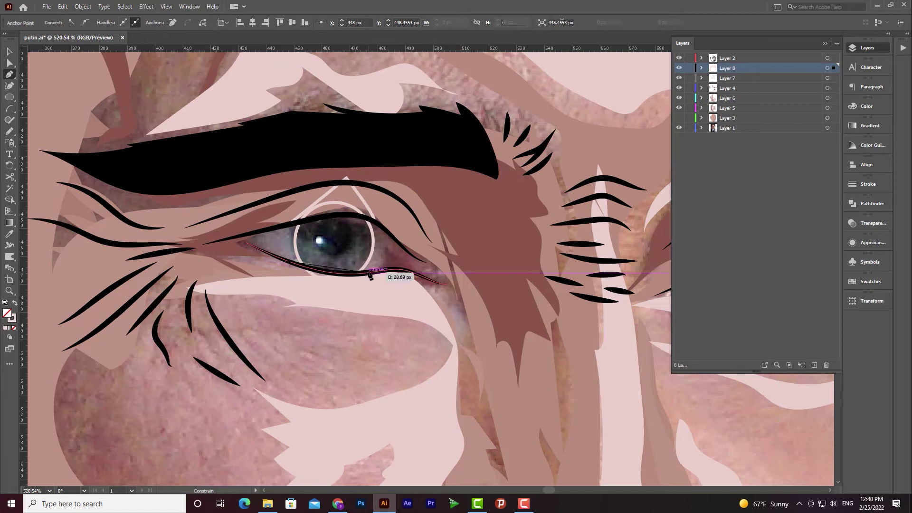
click(372, 276)
click(320, 305)
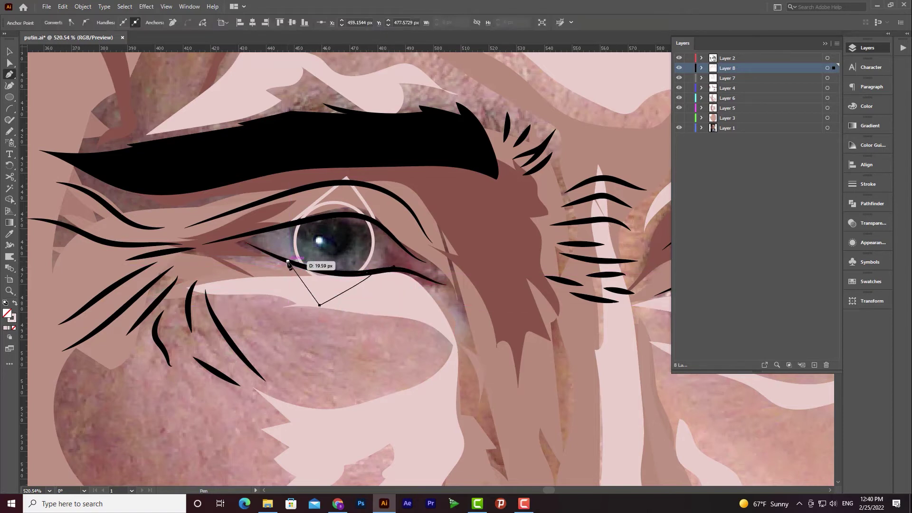
drag(292, 264, 303, 271)
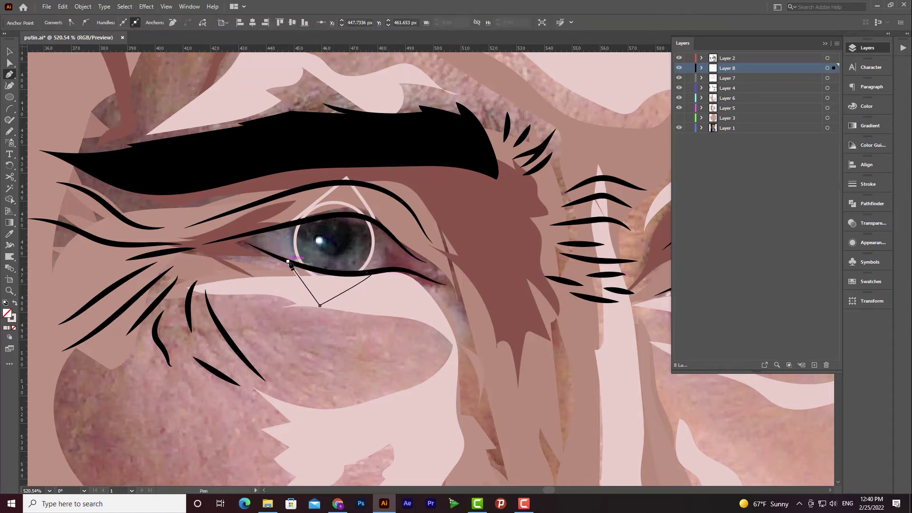
Use Shape Builder to cut away the parts of the iris circle that extend beyond the upper and lower eyelid lines
click(9, 50)
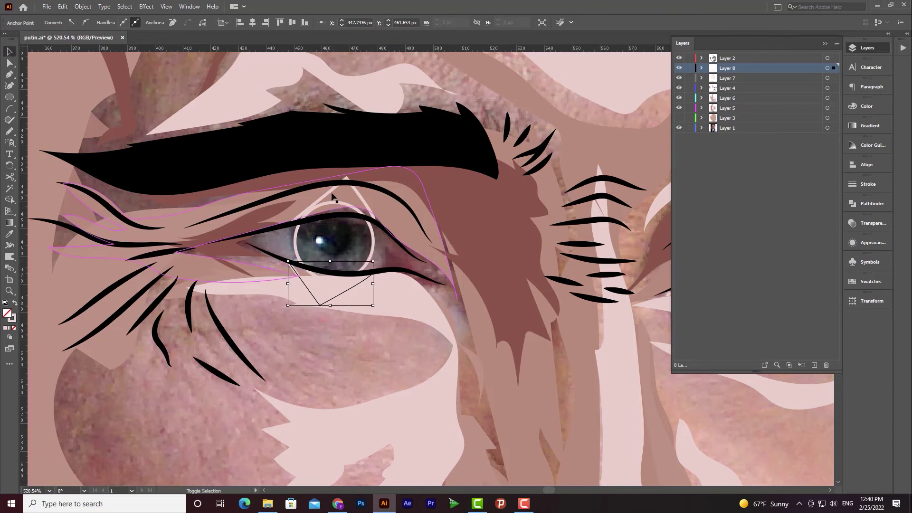
shift+click(337, 205)
key(shift+m)
alt+click(332, 291)
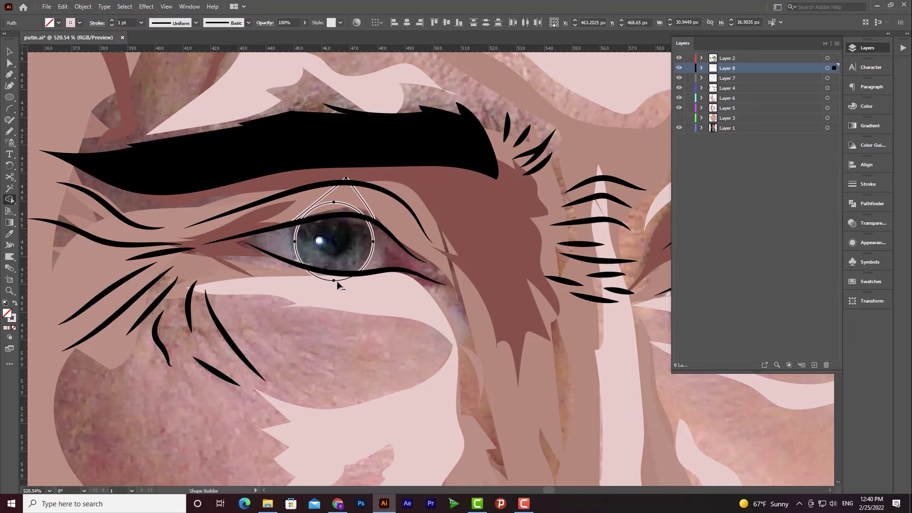
alt+click(348, 193)
Select the trimmed iris shape and fill it with dark grey sampled from the photo's iris
click(9, 52)
click(354, 275)
click(370, 260)
key(i)
click(356, 258)
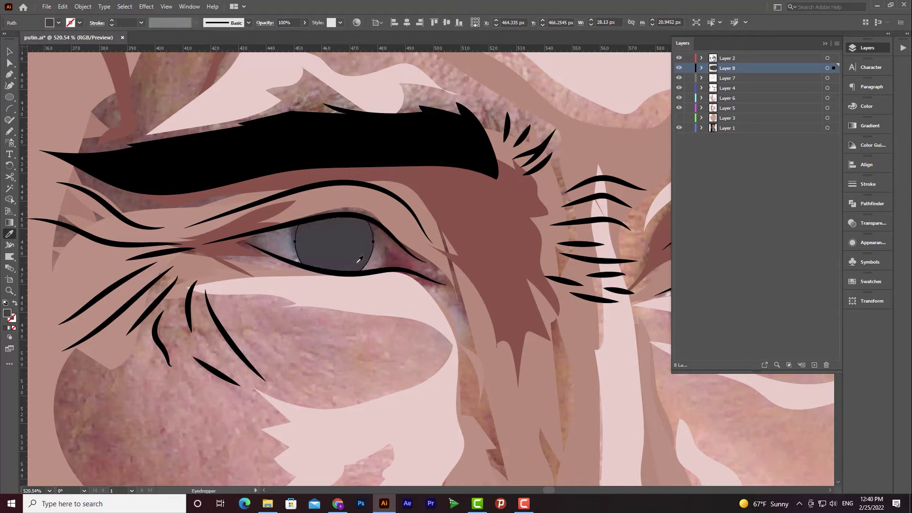
click(10, 50)
drag(347, 263, 341, 350)
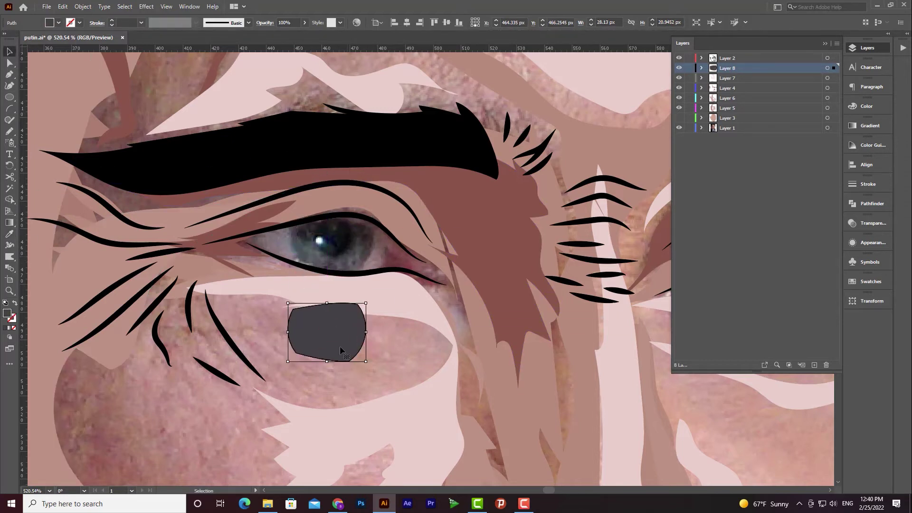
key(ctrl+z)
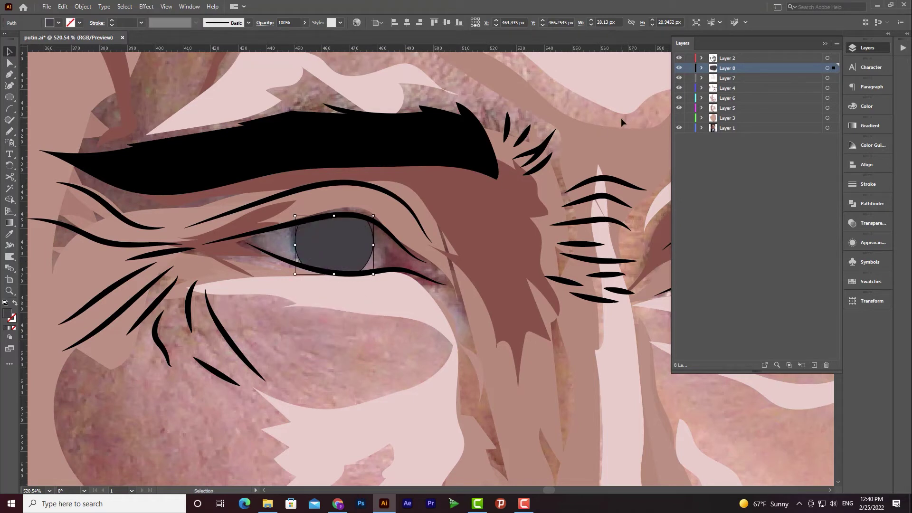
Switch the iris fill to an outline and draw a near-black circle about 13 px wide over the pupil, sampling its colour from the photo
key(shift+x)
key(z)
drag(343, 244, 382, 268)
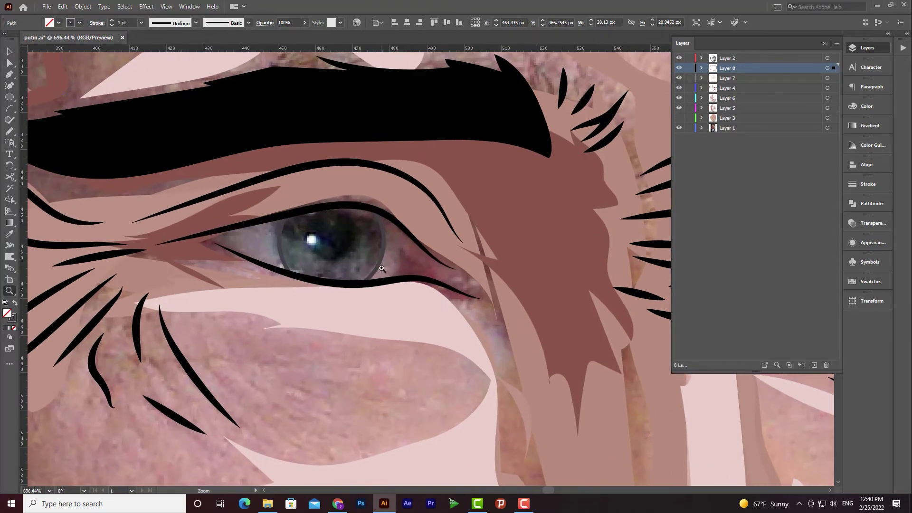
click(8, 98)
drag(332, 240, 357, 255)
key(i)
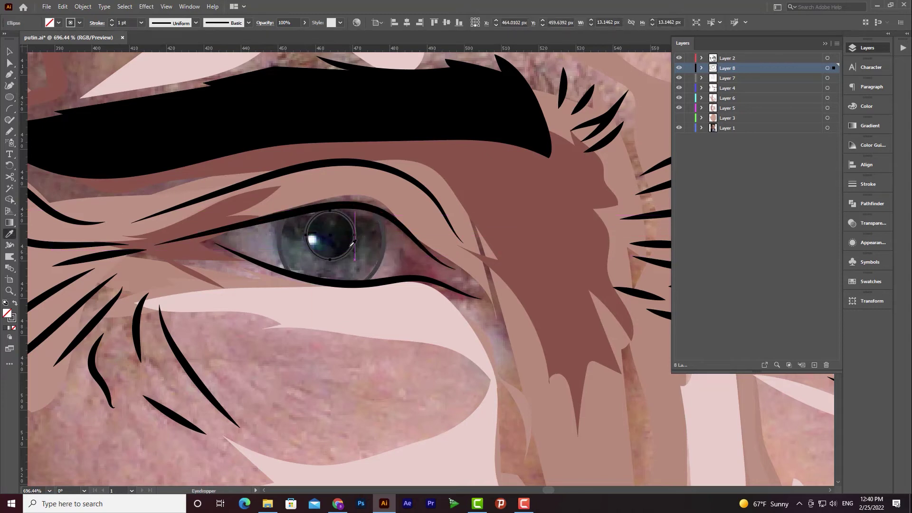
click(350, 241)
key(v)
key(shift+x)
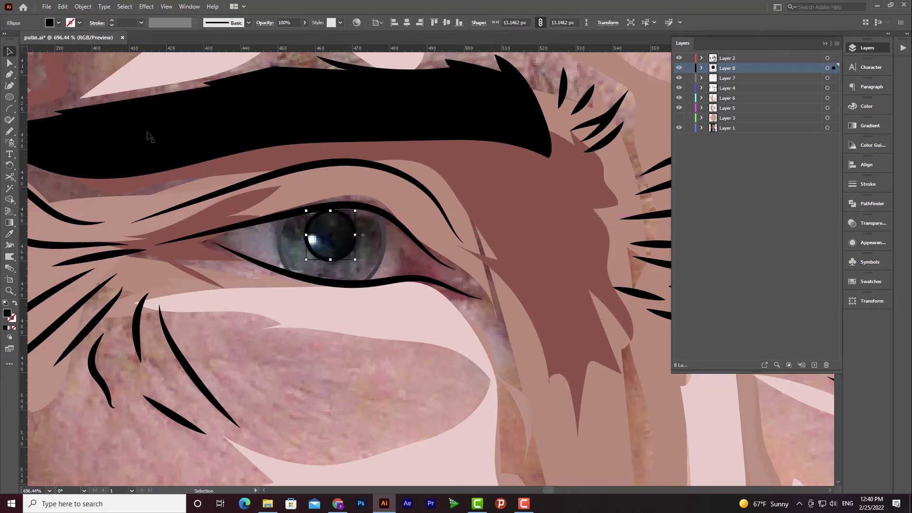
Draw a circle about 4 px wide over the pupil's light reflection and fill it with fdfeff
click(7, 99)
drag(310, 236, 316, 241)
mouse_move(329, 283)
mouse_down()
mouse_move(347, 299)
mouse_move(346, 250)
mouse_move(323, 232)
mouse_up()
key(v)
key(shift+x)
double_click(7, 314)
drag(386, 184, 368, 163)
click(605, 168)
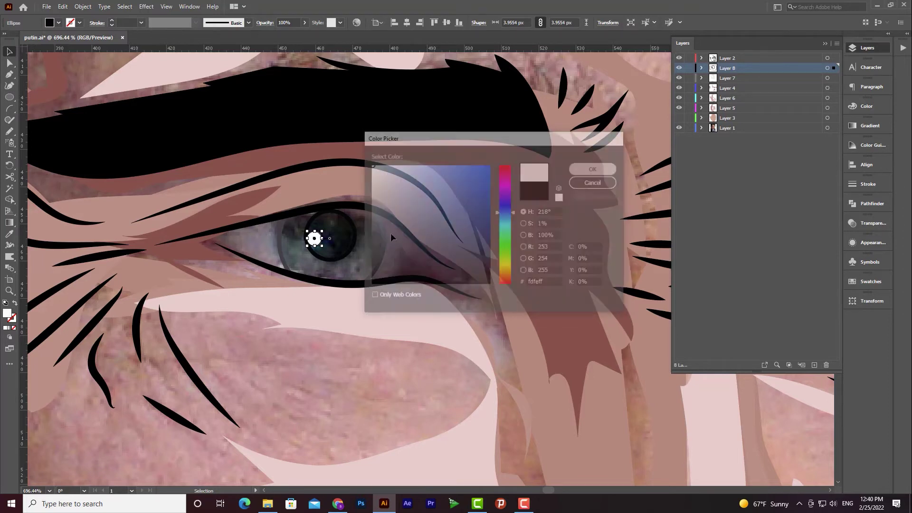
Switch the pupil and iris outlines back to solid near-black and dark grey fills
click(344, 257)
key(shift+x)
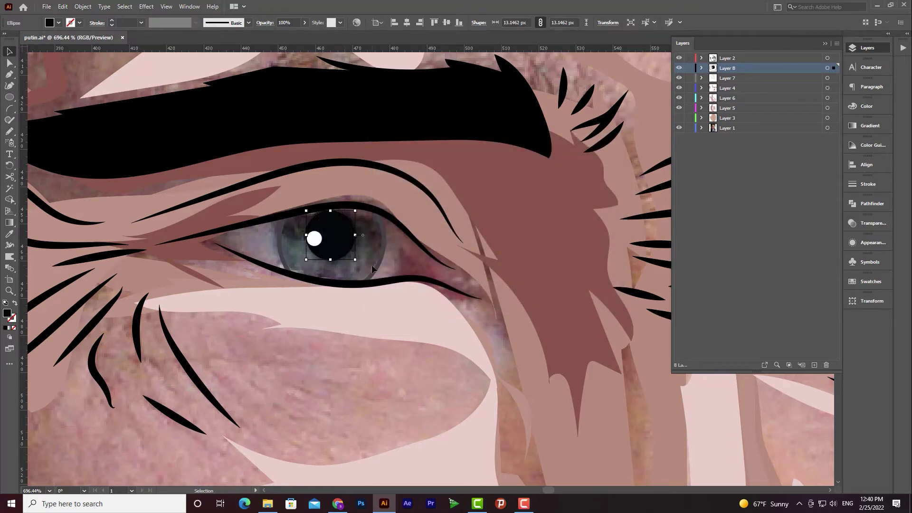
click(376, 272)
key(z)
drag(416, 317, 354, 272)
click(9, 74)
click(248, 253)
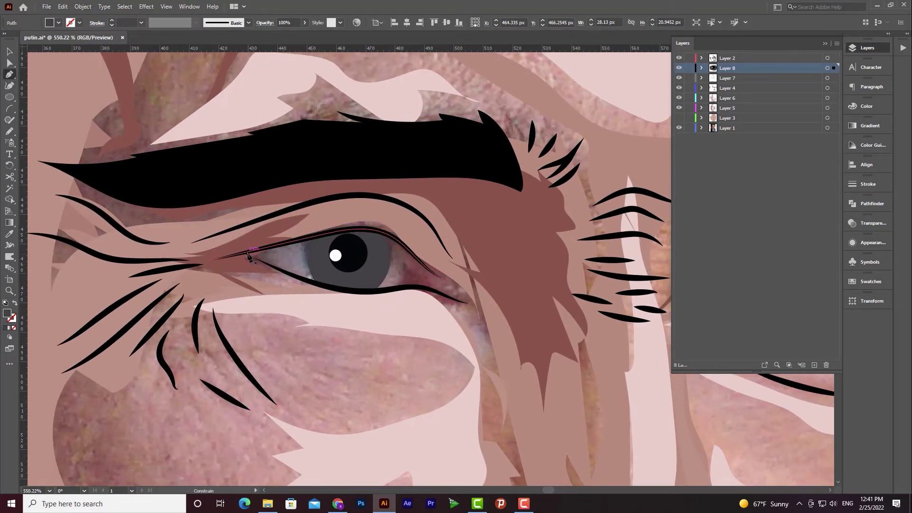
drag(387, 234, 471, 287)
key(ctrl+z)
key(ctrl+z)
key(ctrl+z)
key(ctrl+z)
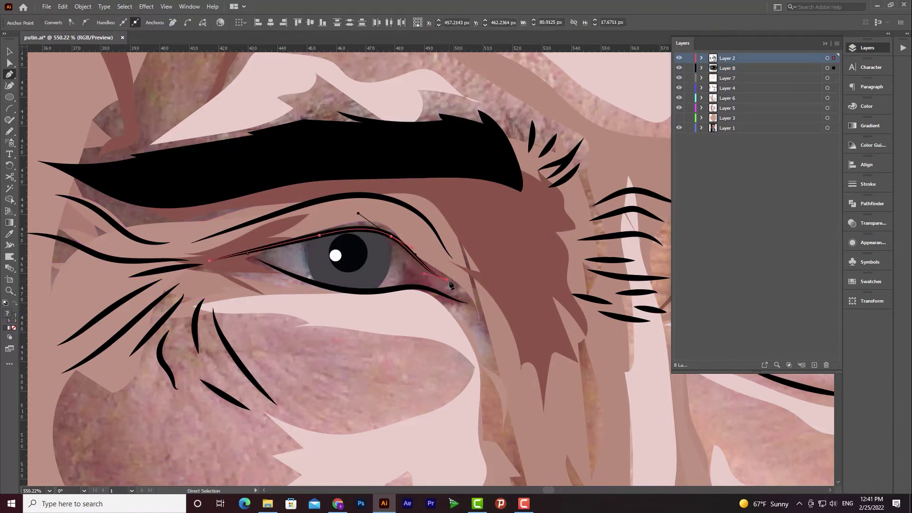
Lock Layer 2 and draw a closed pen shape on Layer 8 along the eyelid lines, covering the whole left eye opening
click(689, 58)
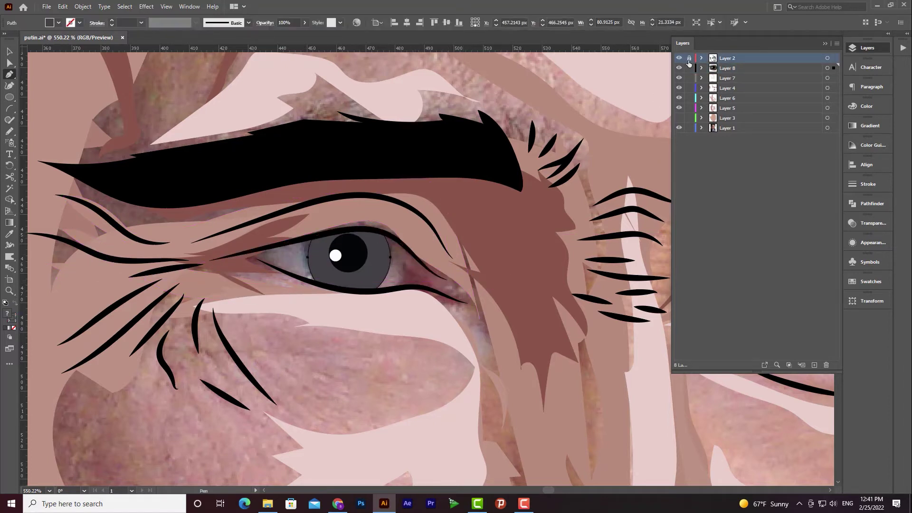
drag(395, 237, 403, 243)
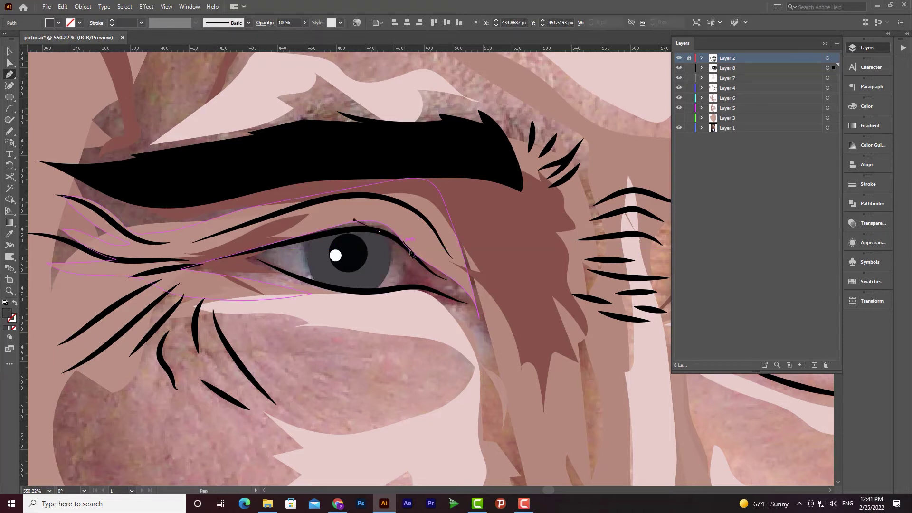
drag(437, 275, 311, 287)
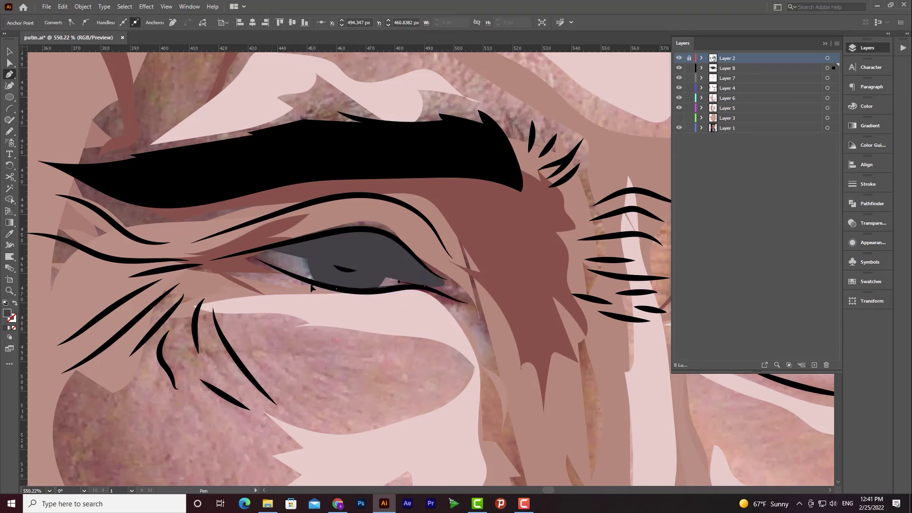
click(250, 259)
drag(255, 263, 263, 251)
click(263, 249)
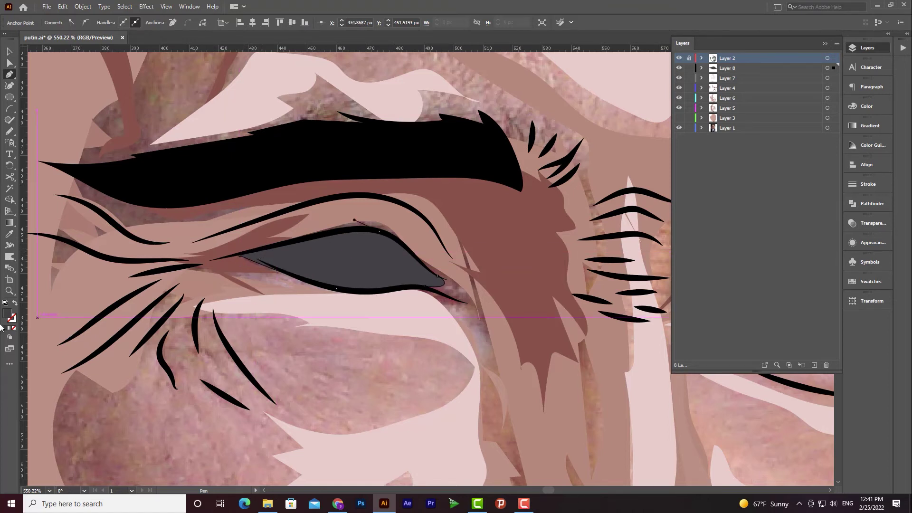
Fill the eye-opening shape with white
key(v)
double_click(7, 314)
drag(384, 175, 370, 163)
click(583, 164)
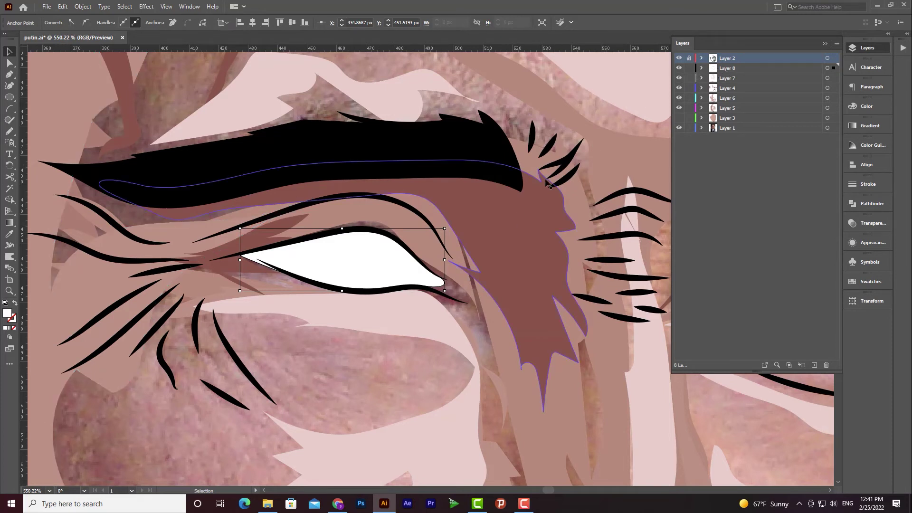
Move the white eye shape to the bottom of Layer 8, behind the iris, and toggle path visibility to check the stacking
click(702, 68)
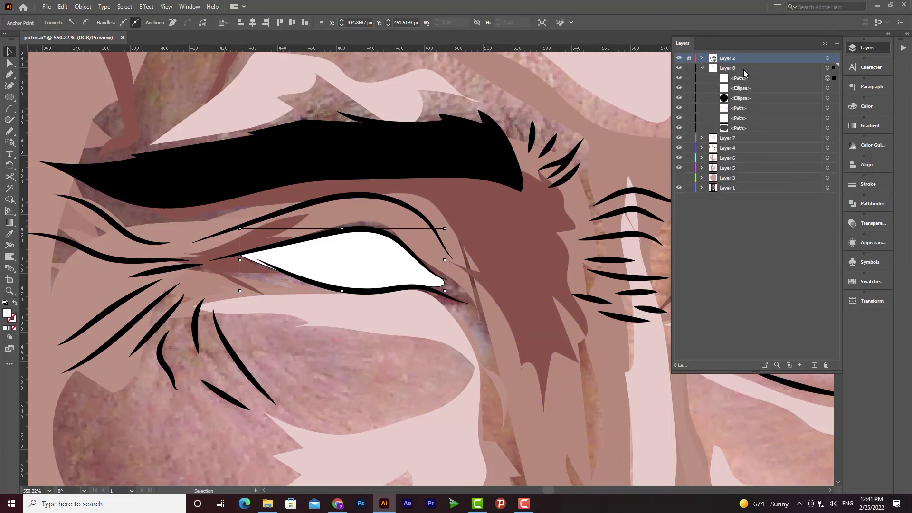
drag(743, 81, 742, 131)
click(680, 119)
click(679, 118)
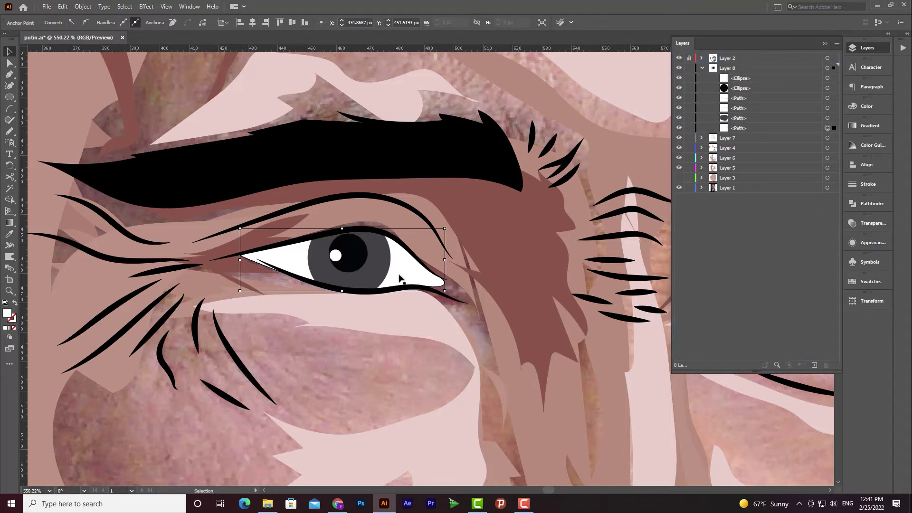
click(680, 127)
click(679, 128)
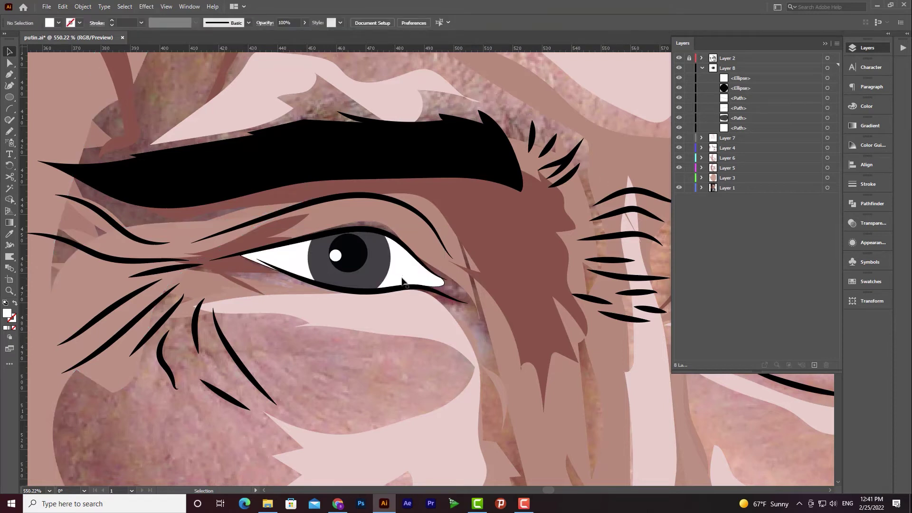
Hide the white left-eye shape, draw a Pencil shape over the eye's inner corner, fill it with sampled dark maroon, and show the white shape again
click(680, 128)
click(9, 74)
click(9, 131)
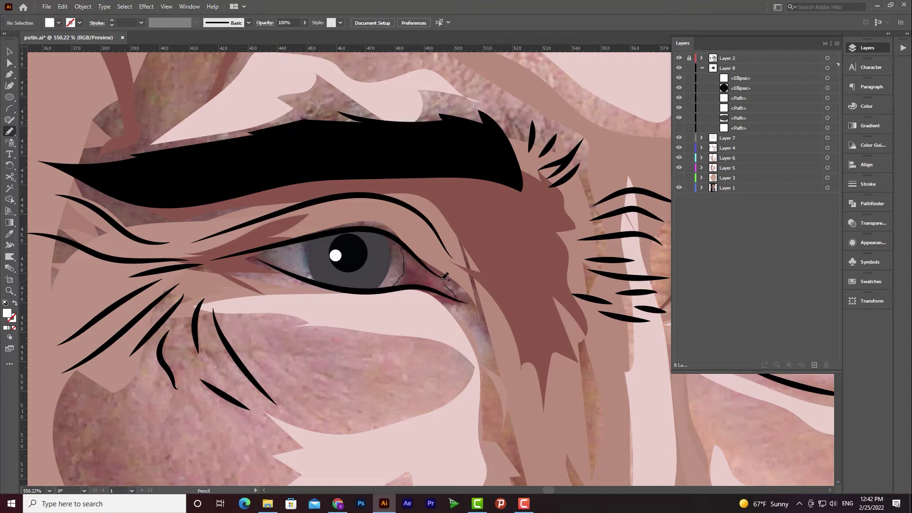
key(i)
click(424, 278)
click(8, 52)
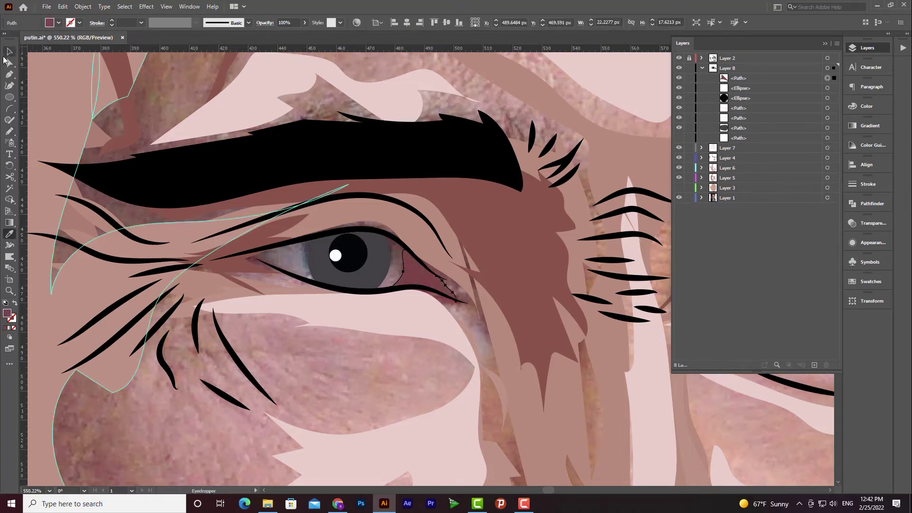
click(681, 141)
click(429, 311)
Give the white left-eye shape a black outline with a 1 pt stroke weight
key(z)
drag(566, 319, 403, 251)
key(v)
click(250, 241)
click(13, 320)
double_click(13, 320)
click(595, 169)
double_click(12, 319)
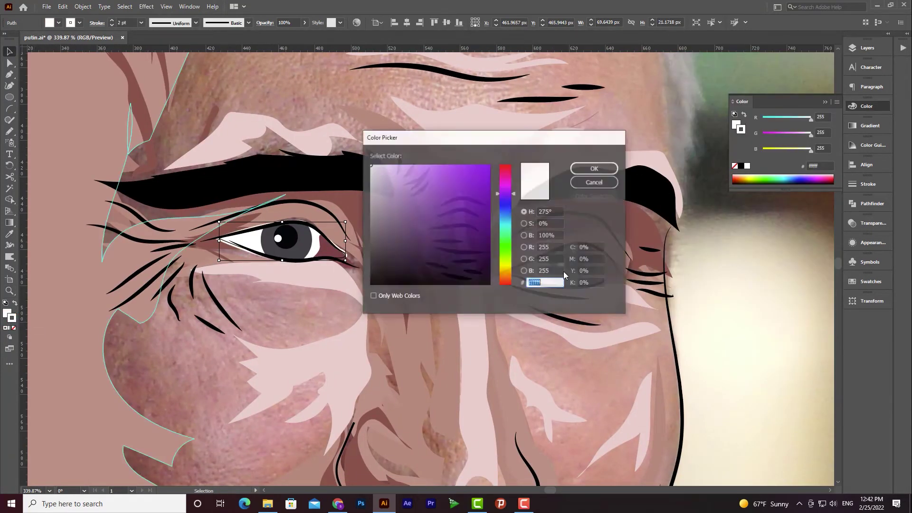
drag(456, 266, 418, 304)
click(595, 168)
click(112, 21)
click(112, 25)
click(113, 25)
click(113, 20)
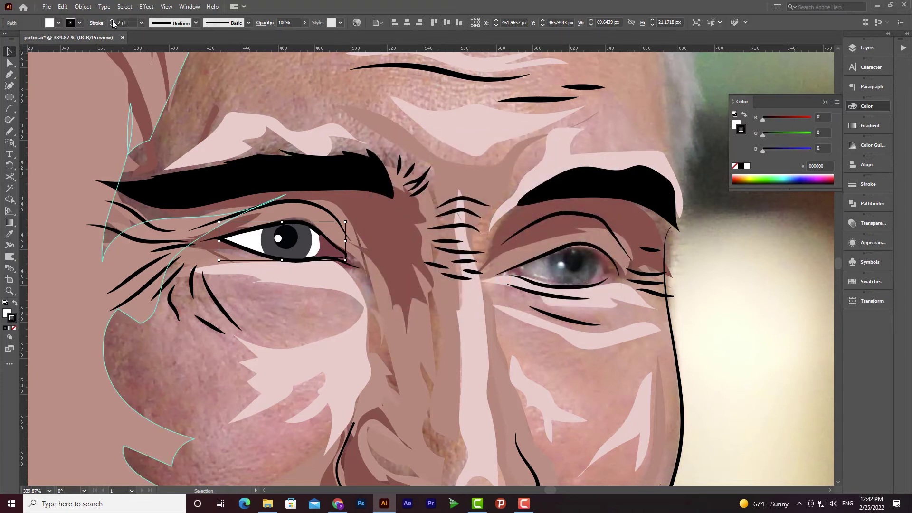
click(867, 48)
key(ctrl+shift+a)
Draw a closed, white-filled pen shape on Layer 8 along the eyelid lines, covering the whole right eye opening
key(z)
drag(344, 218, 213, 181)
key(v)
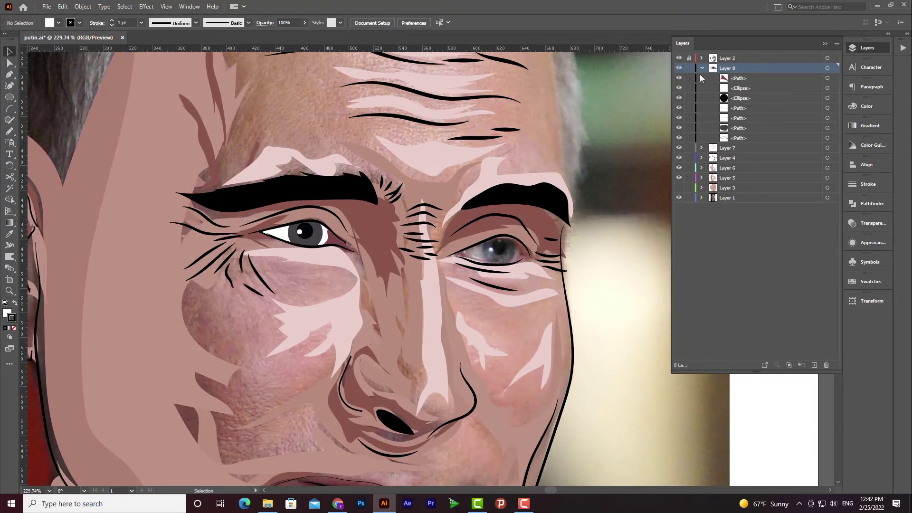
click(702, 68)
key(z)
drag(501, 260, 546, 263)
drag(421, 257, 363, 259)
key(p)
click(362, 255)
drag(460, 226, 484, 236)
click(490, 258)
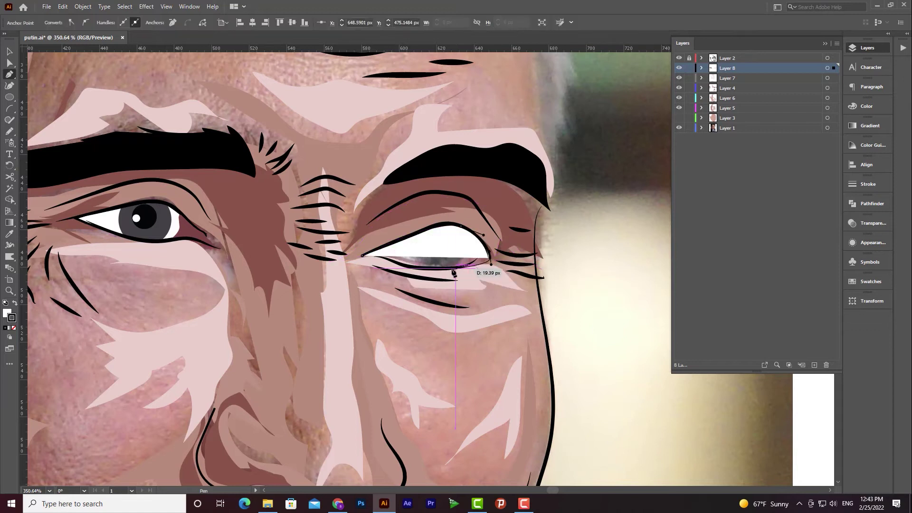
drag(439, 267, 401, 263)
click(362, 255)
key(shift+x)
key(shift+x)
key(v)
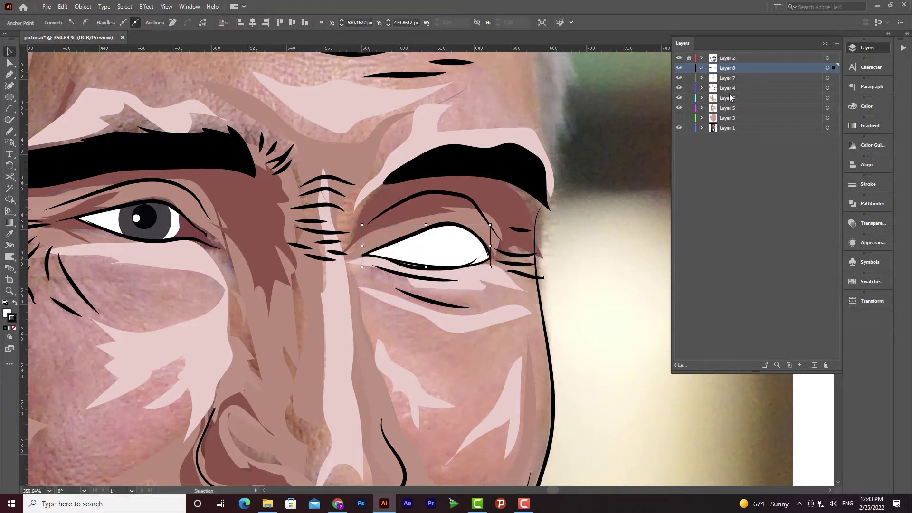
Hide the white right-eye shape and draw a circle over the right iris, filled with the dark grey of the left iris
click(701, 68)
click(679, 77)
key(l)
drag(419, 222, 467, 266)
key(i)
click(162, 226)
key(v)
Add a black pupil about 12 px wide and a small white highlight to the right eye, and show all hidden shapes
click(679, 78)
key(l)
mouse_move(432, 229)
mouse_down()
mouse_move(454, 254)
mouse_move(431, 248)
mouse_up()
key(i)
click(176, 227)
key(v)
click(443, 245)
key(i)
click(480, 164)
key(v)
key(ctrl+alt+3)
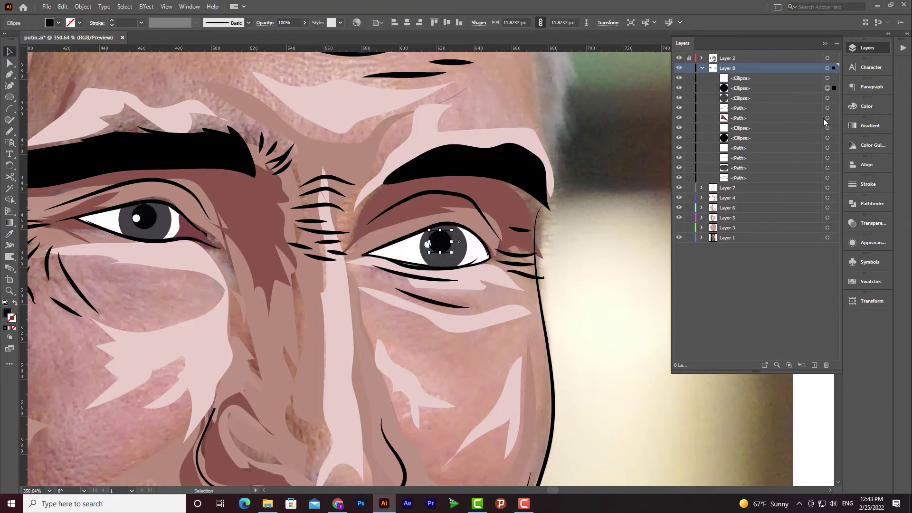
Group and hide the right-eye shapes, and draw a Pencil shape over that eye's inner corner filled with the left corner's maroon
key(ctrl+g)
key(ctrl+3)
key(n)
mouse_move(387, 248)
mouse_down()
mouse_move(374, 258)
mouse_move(388, 247)
mouse_up()
key(i)
click(187, 228)
key(v)
Show the right-eye group and move the maroon corner shape into it, between the iris and the white shape
click(679, 88)
click(712, 88)
drag(738, 79, 745, 123)
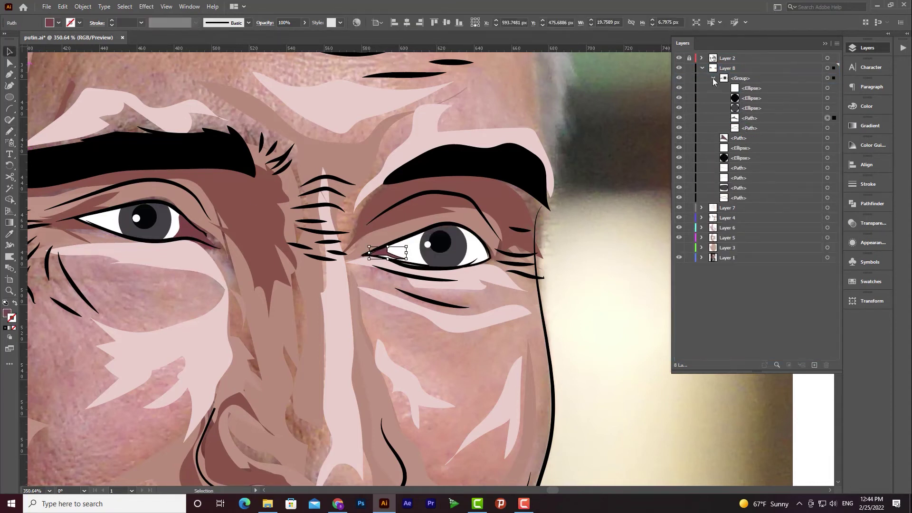
click(712, 78)
Select all the left-eye shapes on Layer 8 and group them
click(833, 148)
shift+click(834, 118)
shift+click(833, 98)
key(ctrl+g)
key(ctrl+shift+a)
Adjust an anchor point of the maroon inner-corner shape in the right eye
key(p)
scroll(487, 321, up, 1)
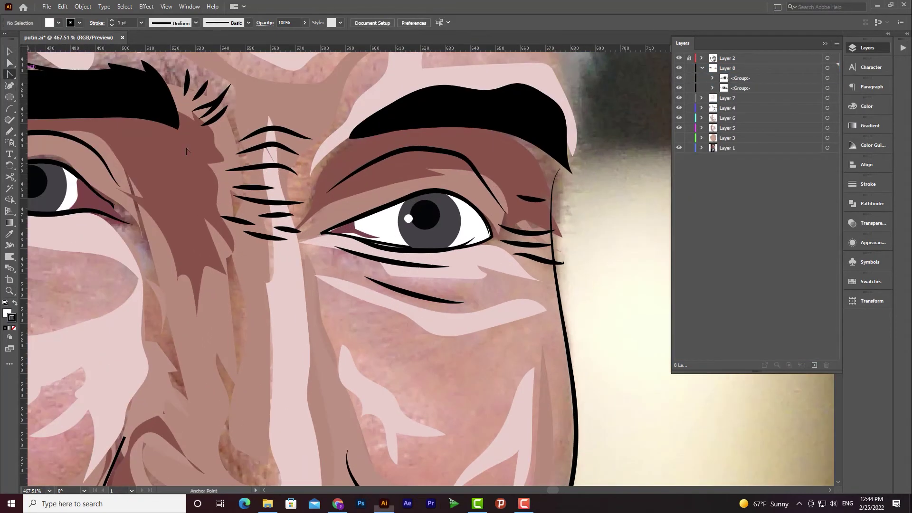
scroll(365, 228, up, 3)
drag(394, 248, 404, 257)
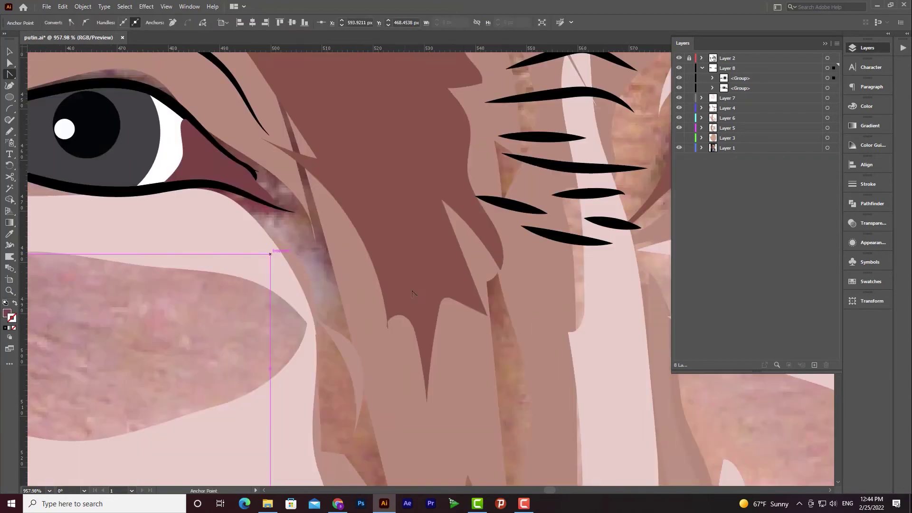
Trace the upper lip and the lower lip as two separate closed Pencil shapes along the mouth lines
key(ctrl+0)
click(502, 375)
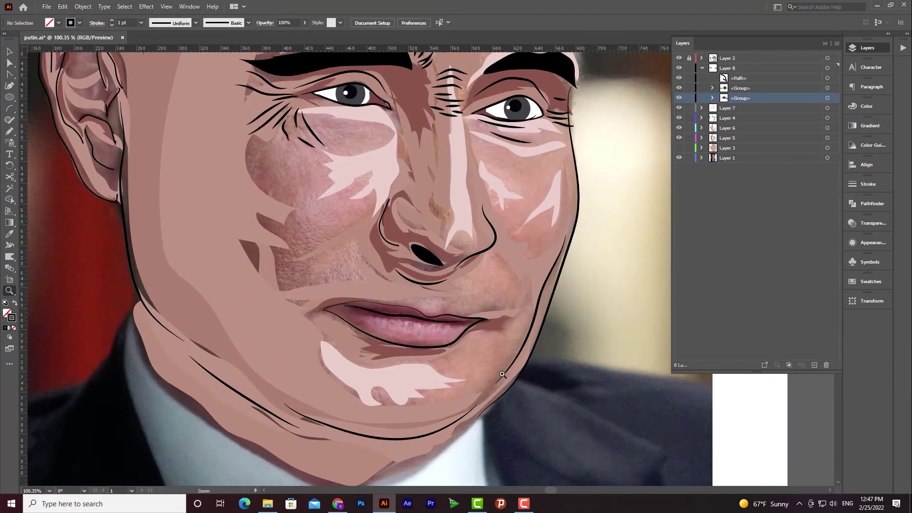
drag(502, 374, 553, 384)
scroll(553, 383, down, 1)
click(10, 132)
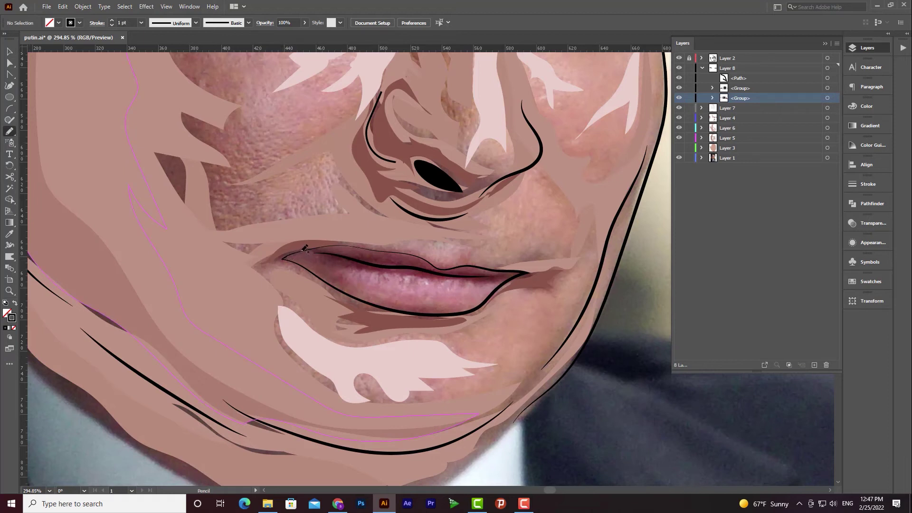
drag(325, 246, 350, 246)
mouse_move(408, 252)
mouse_down()
mouse_move(448, 268)
mouse_move(530, 273)
mouse_move(476, 277)
mouse_move(356, 260)
mouse_up()
drag(283, 258, 283, 259)
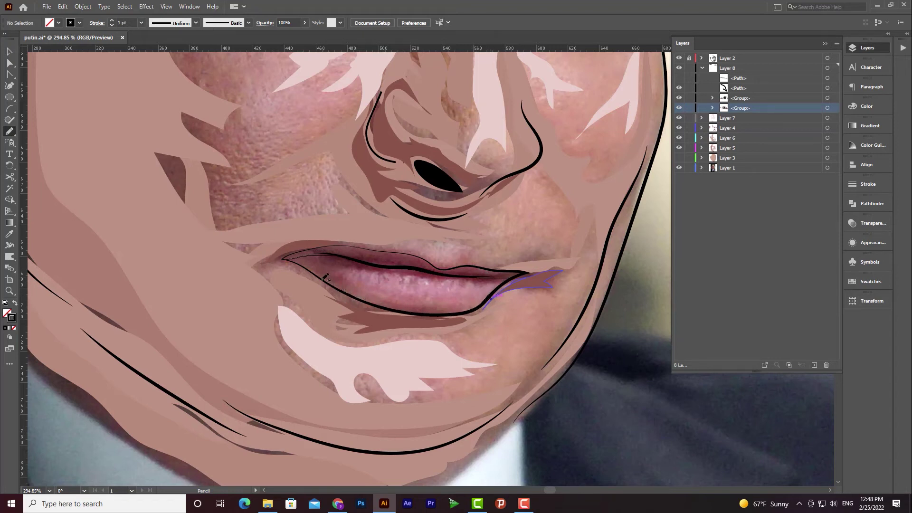
drag(295, 257, 284, 259)
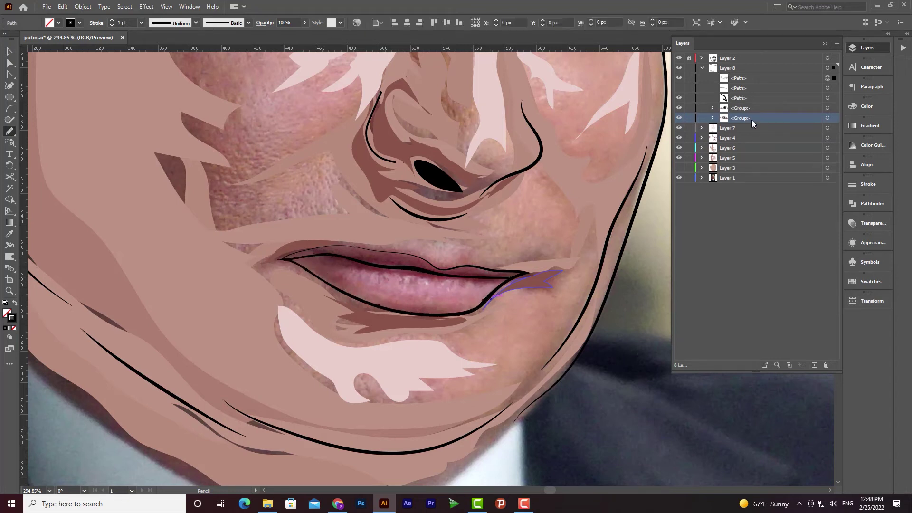
Create a new layer above Layer 8, move both lip paths into it, and collapse Layer 8
click(740, 70)
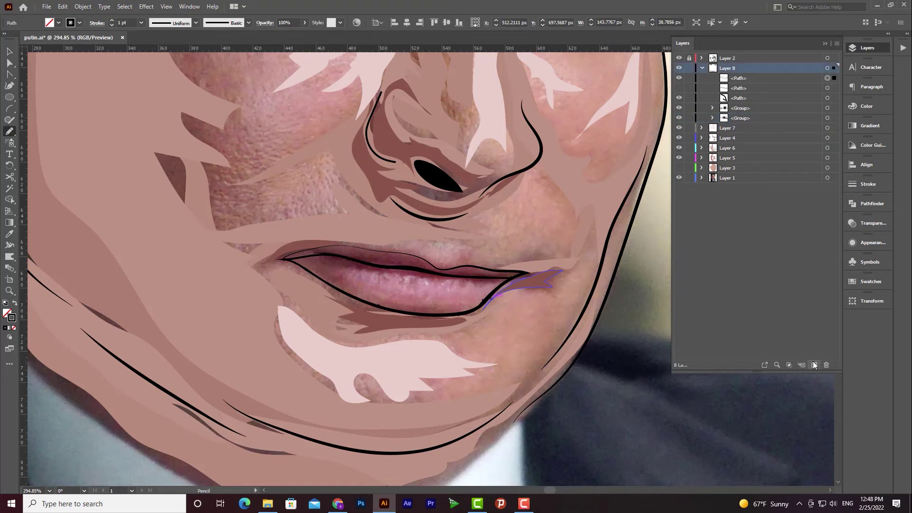
click(813, 365)
click(733, 90)
shift+click(734, 97)
drag(733, 89, 725, 69)
click(701, 79)
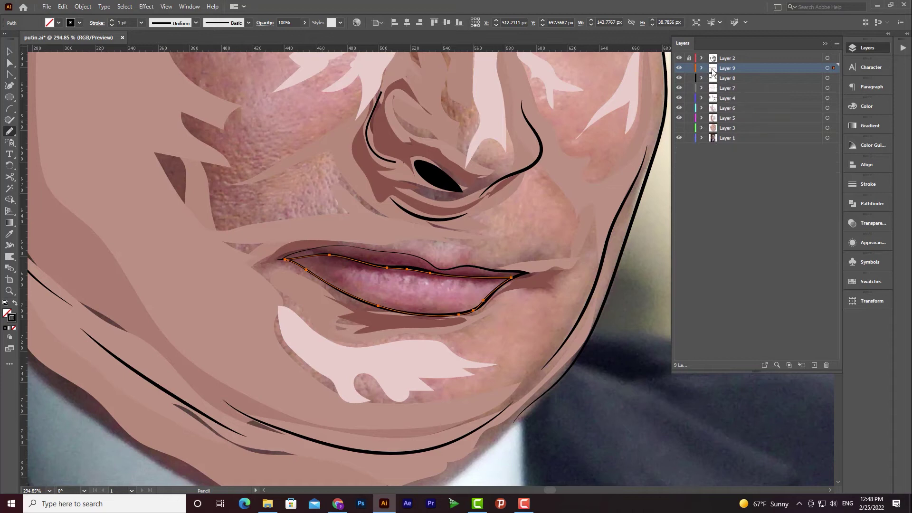
Fill the lower lip shape with the skin tone sampled from the cheek
click(9, 51)
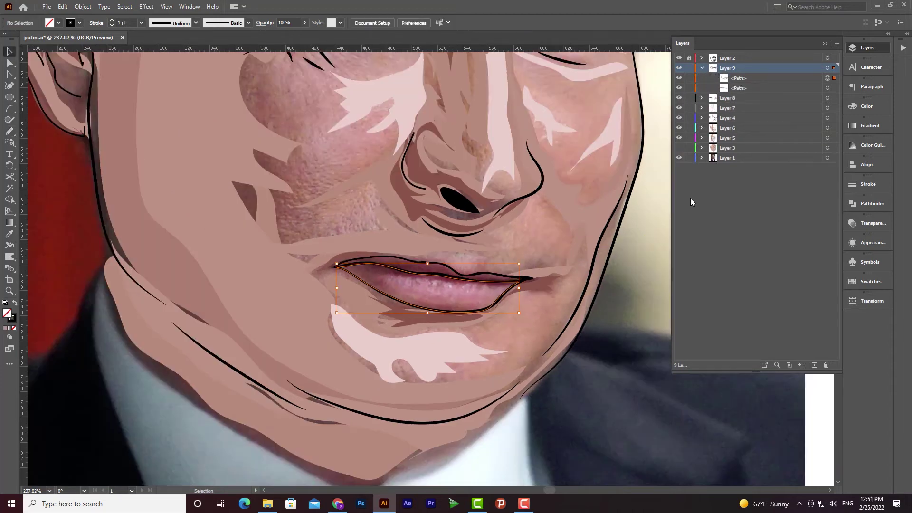
key(i)
click(251, 248)
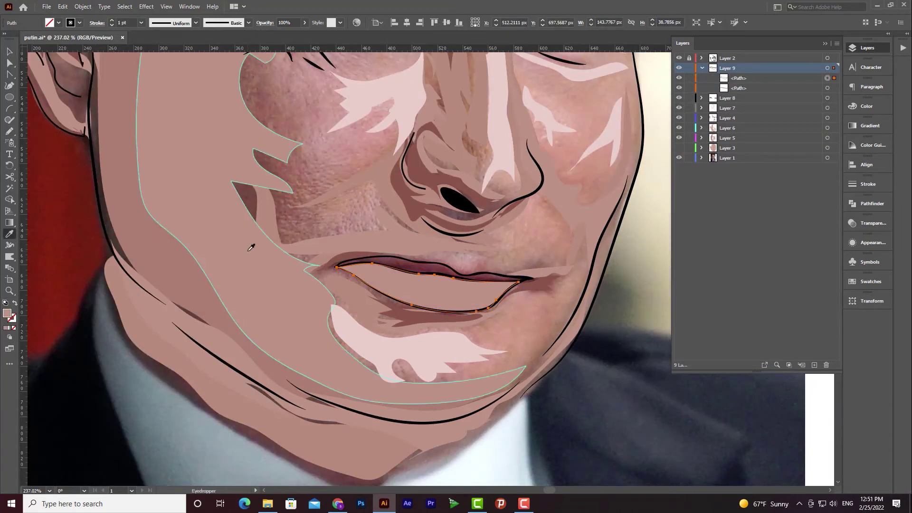
Recolor the upper lip shape with the red a3443d
click(833, 90)
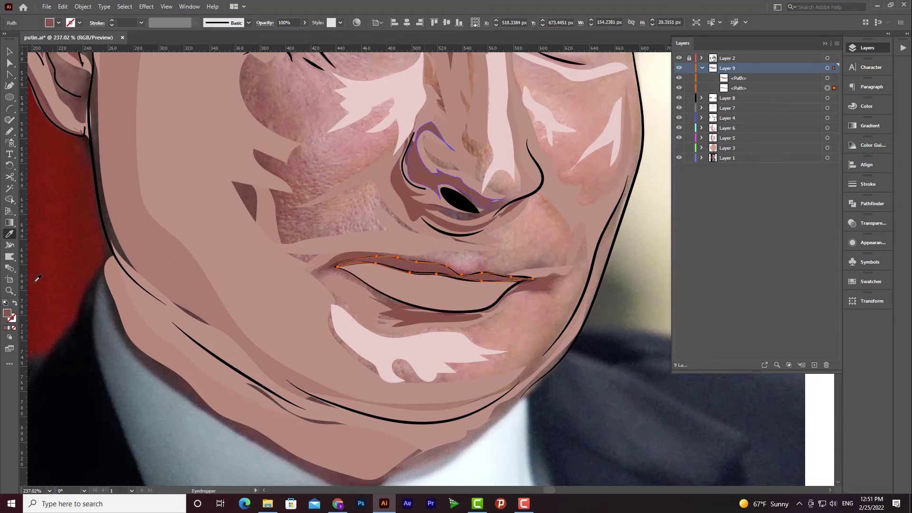
double_click(7, 313)
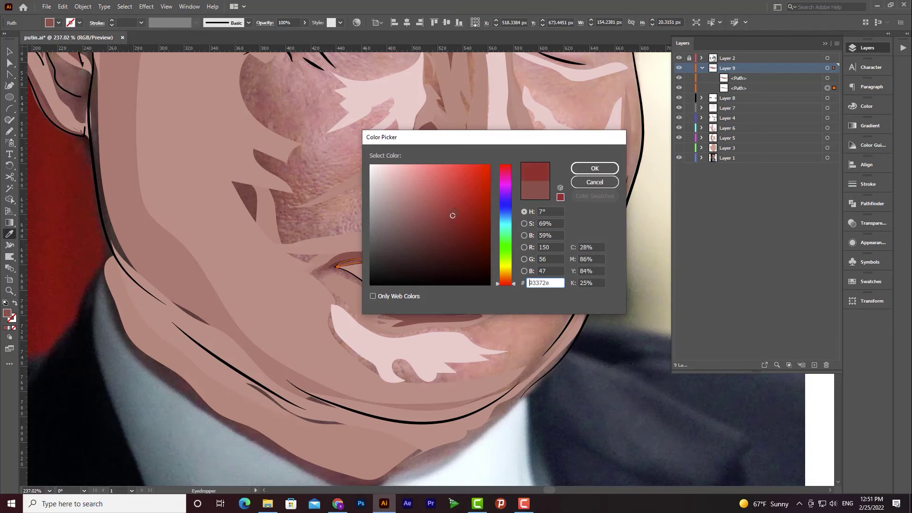
click(595, 168)
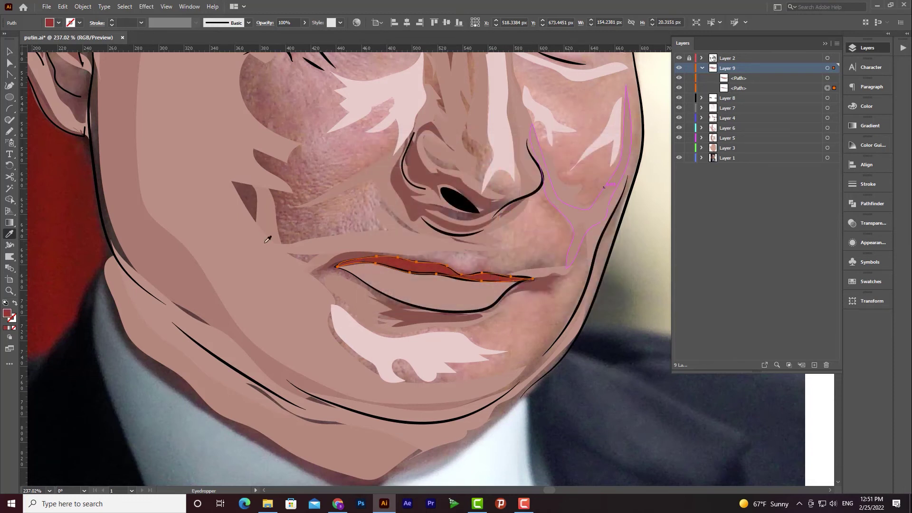
click(446, 207)
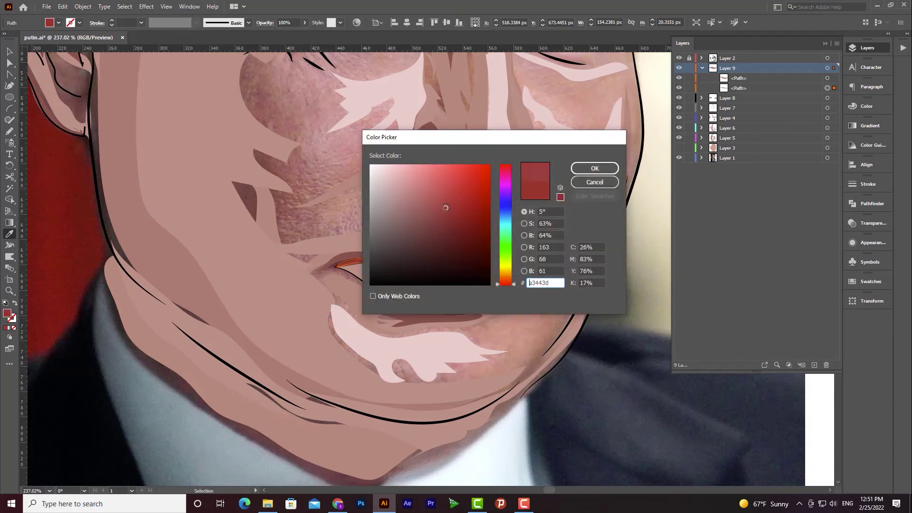
click(586, 170)
Change the lower lip's fill to the more saturated pink-brown bf7c6f
click(9, 50)
click(391, 283)
double_click(7, 313)
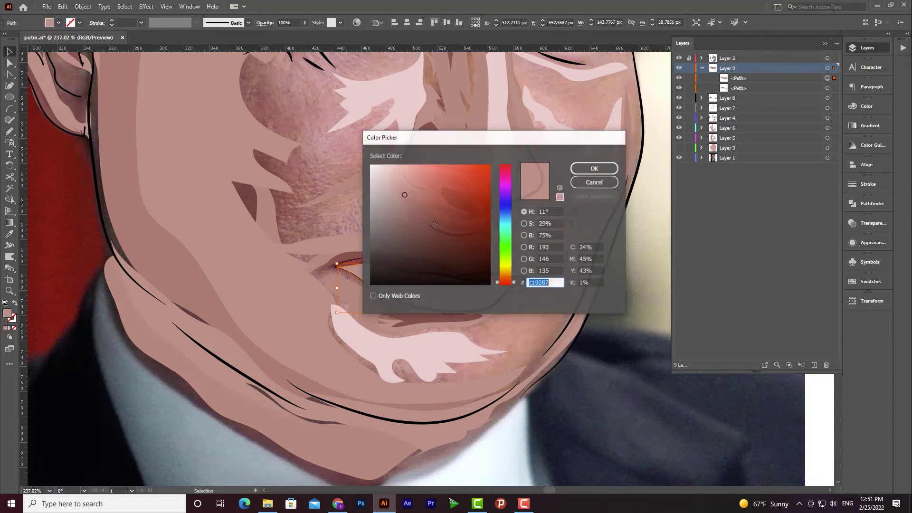
click(421, 195)
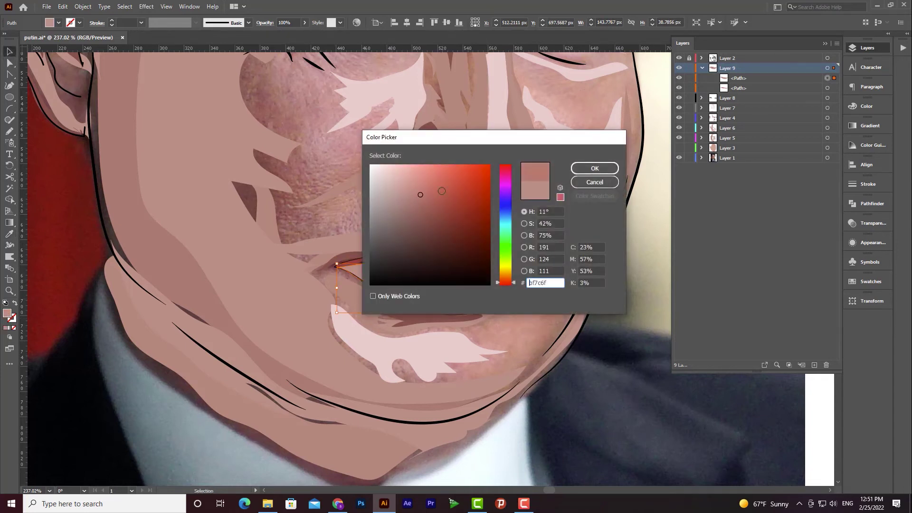
click(584, 169)
Hide both lip fills, trace a Pencil shadow shape along the upper lip's lower edge, and show the fills again
key(z)
alt+click(392, 261)
click(393, 261)
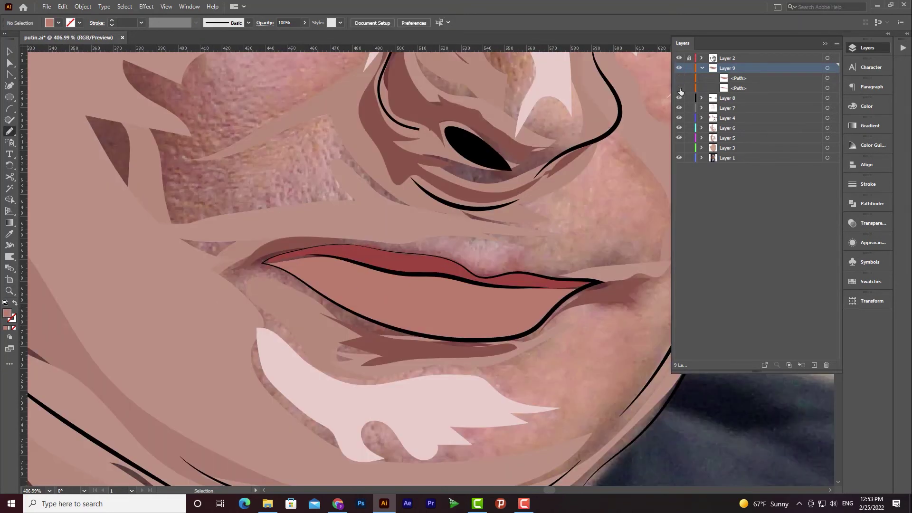
click(679, 88)
key(ctrl+z)
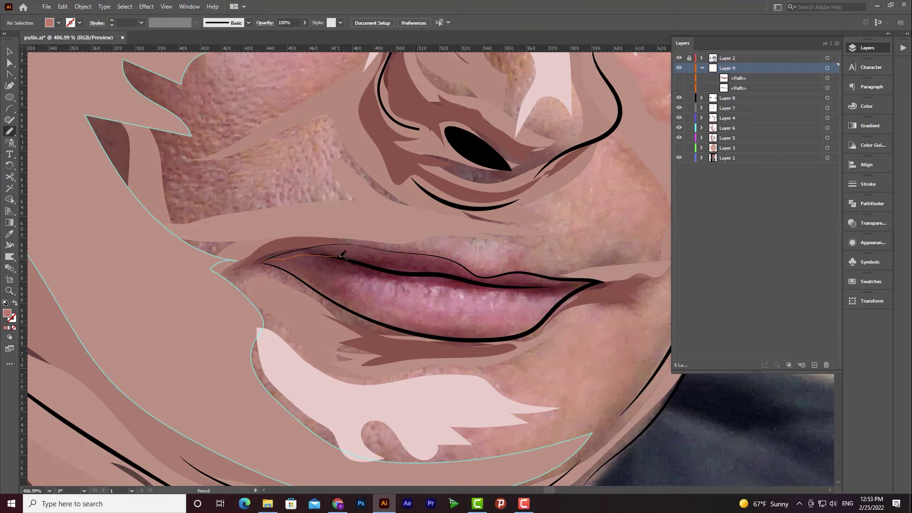
drag(362, 262, 478, 283)
mouse_move(583, 282)
mouse_down()
mouse_move(601, 281)
mouse_move(452, 269)
mouse_up()
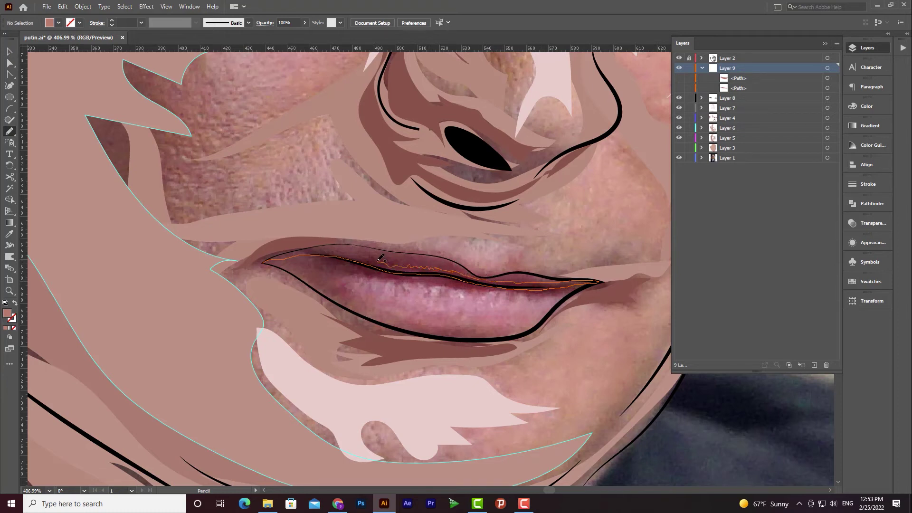
drag(301, 251, 263, 262)
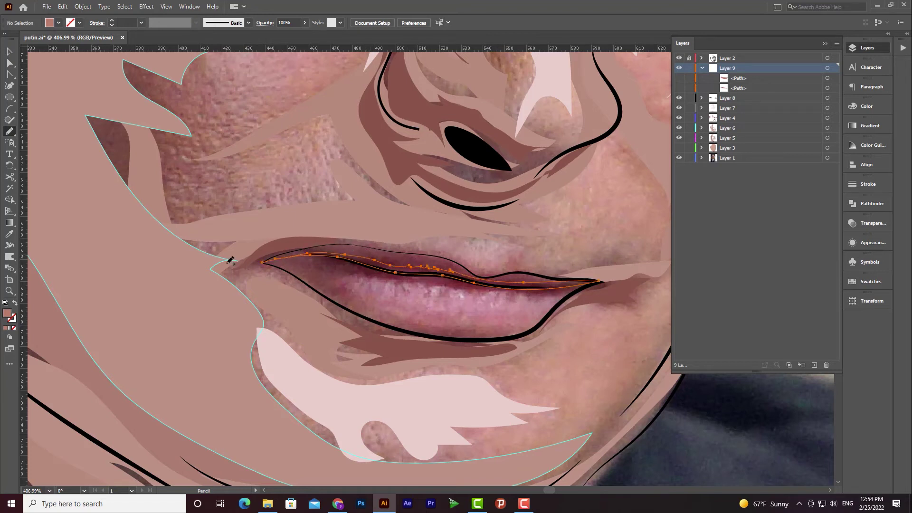
click(676, 99)
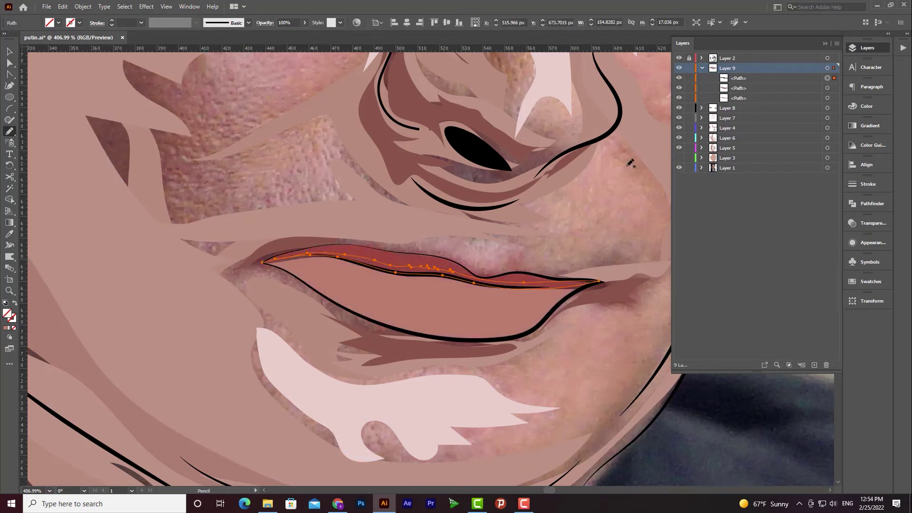
Fill the upper-lip shadow shape with the dark red 8e2624
key(i)
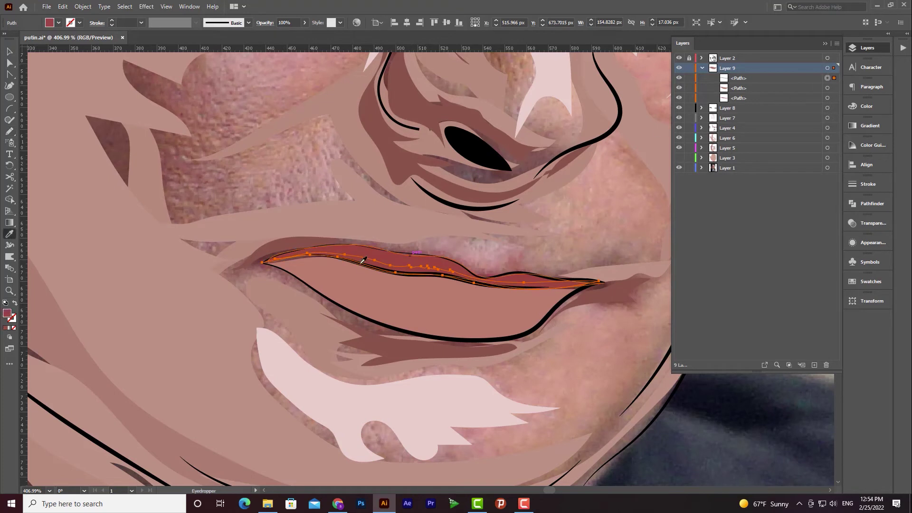
double_click(7, 313)
drag(451, 210, 458, 218)
click(593, 168)
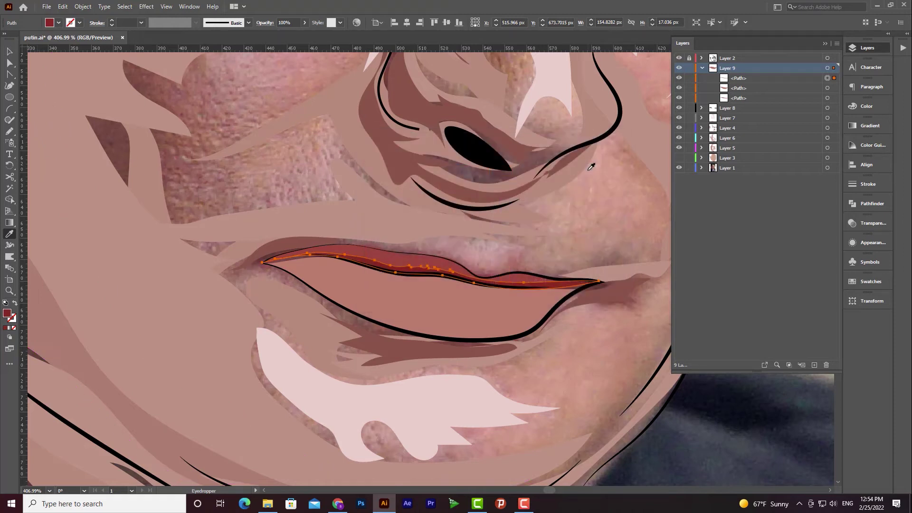
key(v)
click(479, 323)
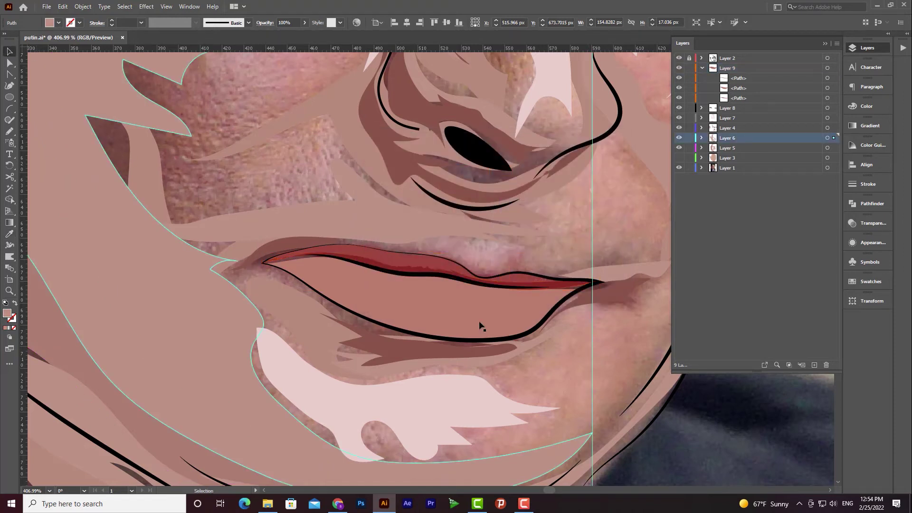
click(459, 275)
double_click(8, 313)
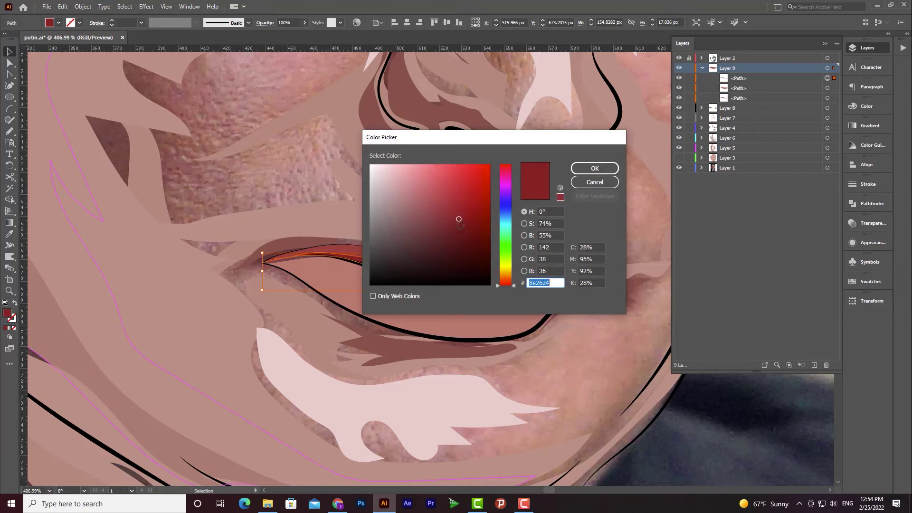
click(594, 168)
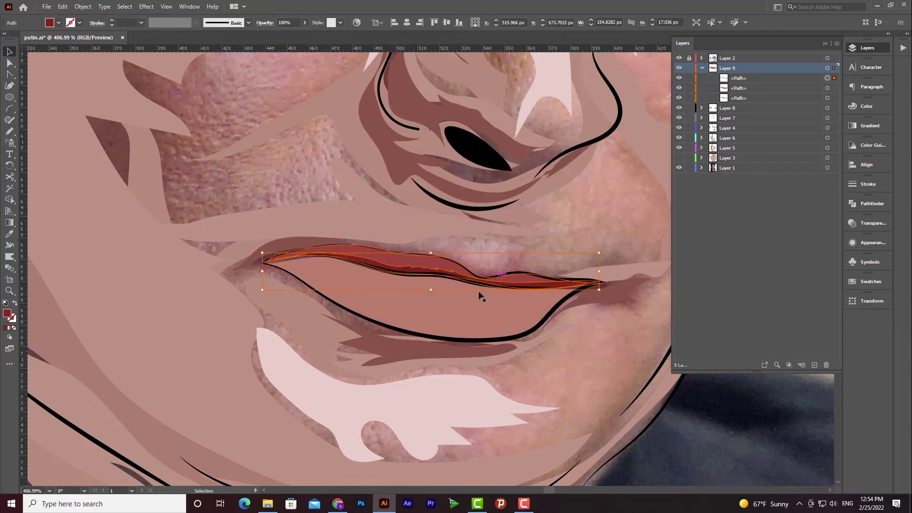
Hide the lip fills, trace a Pencil shadow shape across the left half of the upper lip, and show the fills again
scroll(535, 304, up, 2)
key(n)
drag(680, 78, 679, 97)
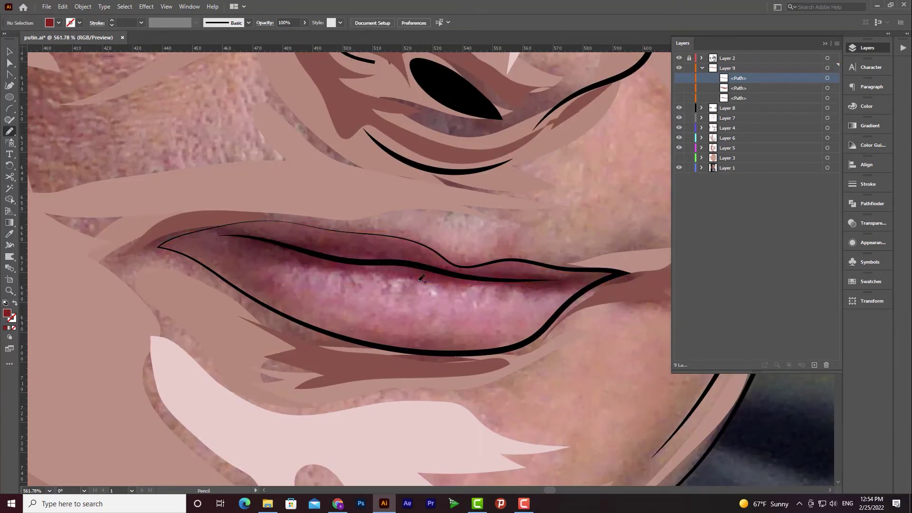
drag(199, 233, 221, 226)
drag(355, 246, 182, 235)
click(680, 107)
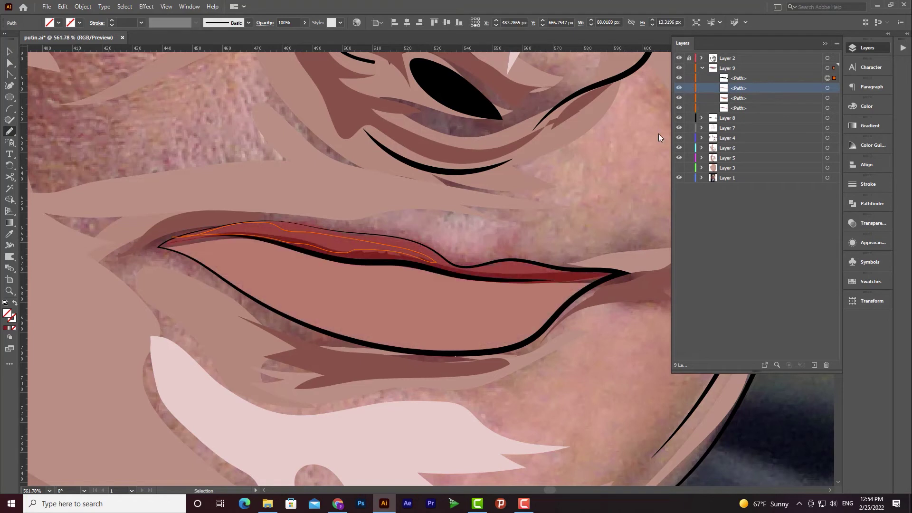
Fill the new upper-lip shape with 962d2d, starting from the sampled dark red lip shadow
key(i)
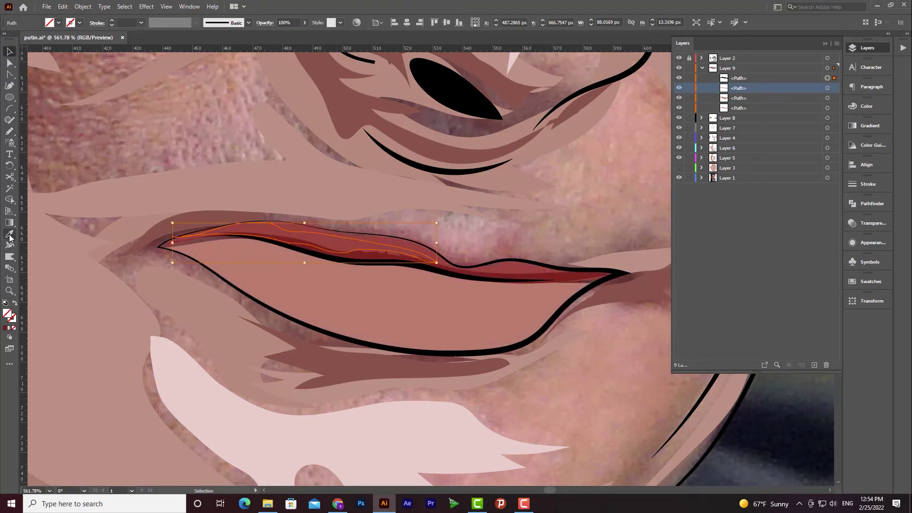
click(367, 252)
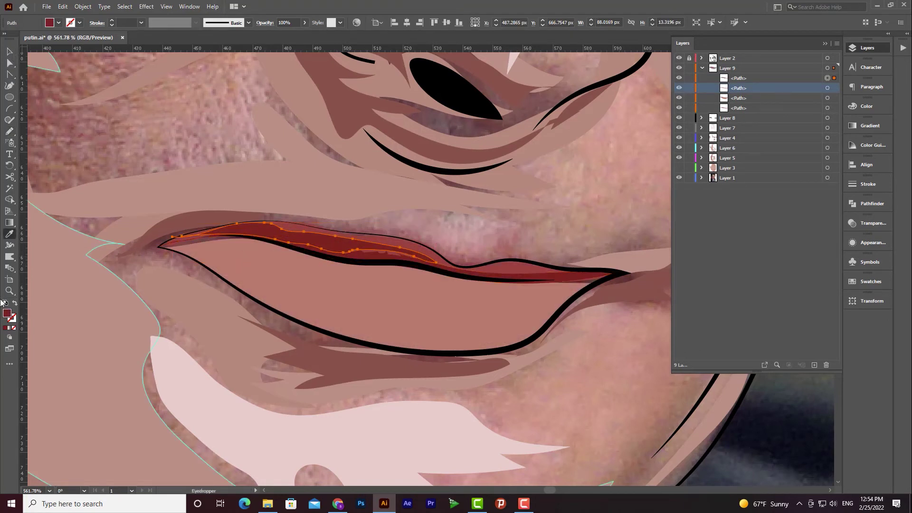
double_click(7, 314)
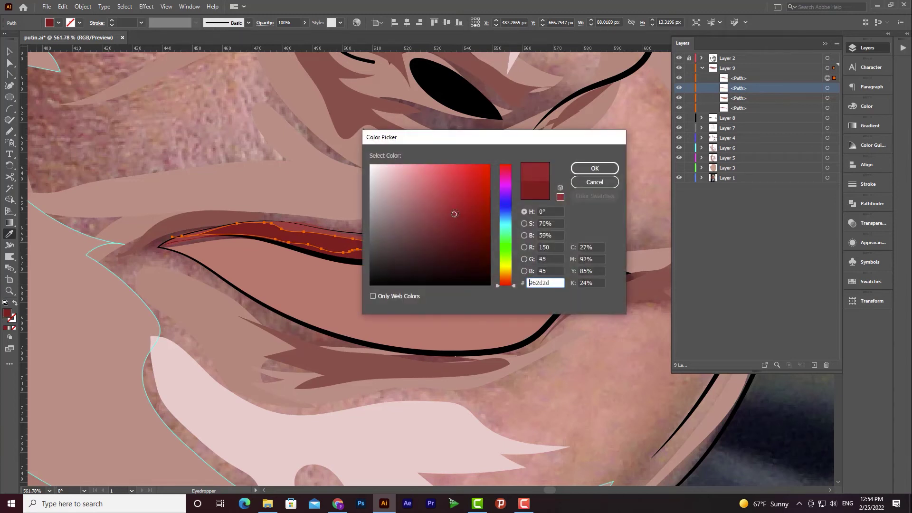
click(594, 169)
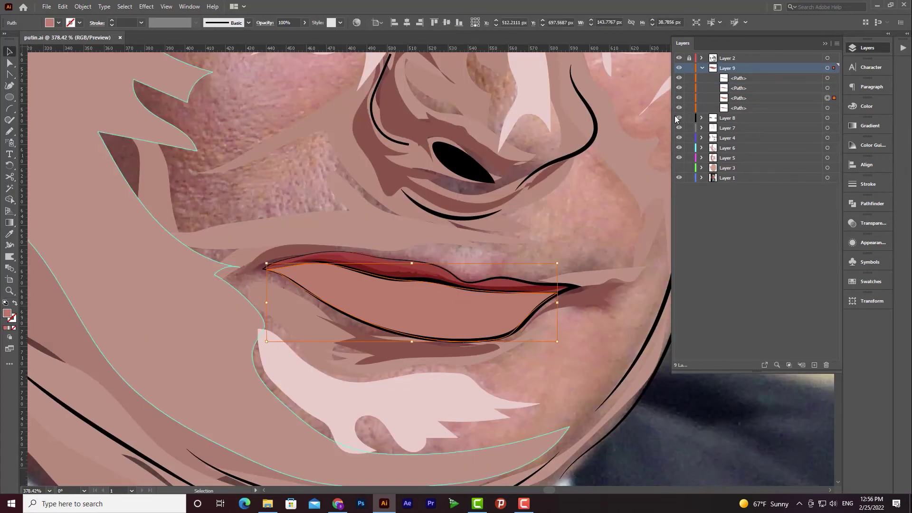
Hide the lower-lip fill and upper-lip shadows, and trace a jagged Pencil shadow shape around the lower lip's inner edge
drag(475, 287, 579, 267)
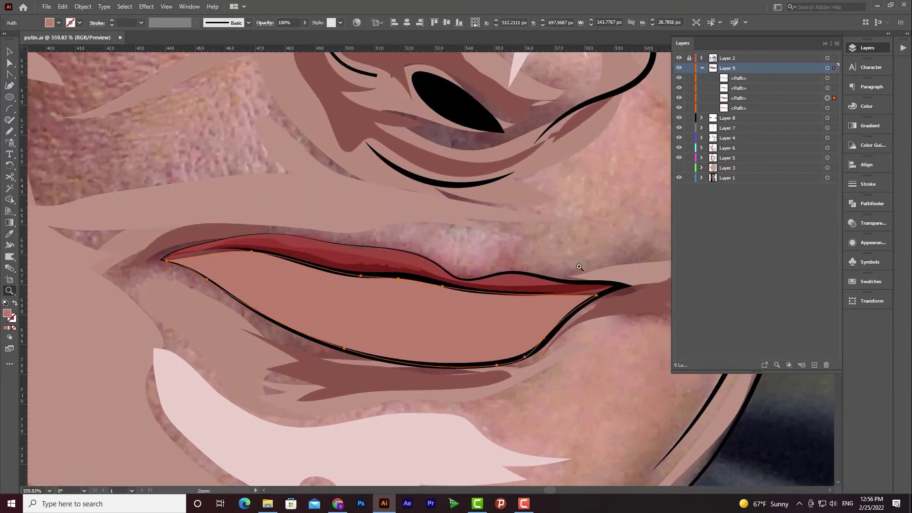
click(679, 70)
click(679, 69)
drag(678, 84, 680, 110)
click(680, 109)
click(10, 131)
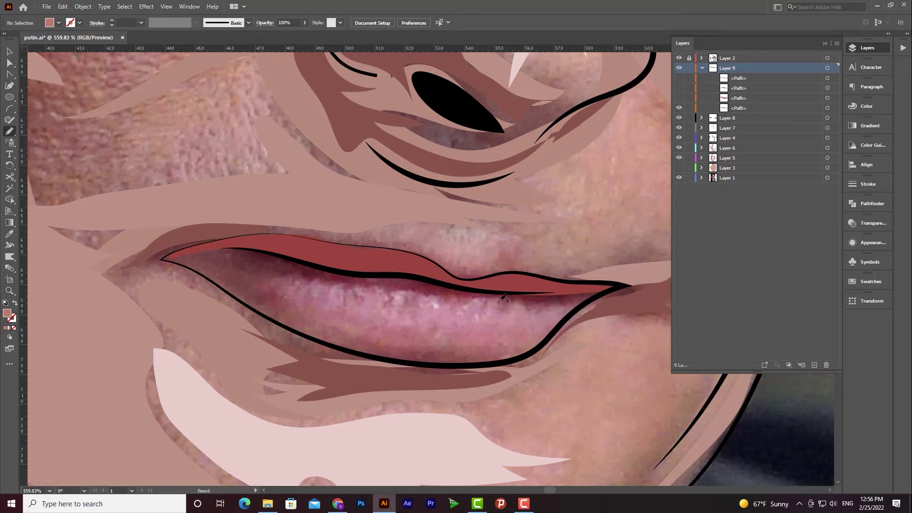
mouse_move(490, 301)
mouse_down()
mouse_move(394, 298)
mouse_move(314, 281)
mouse_up()
mouse_move(549, 339)
mouse_down()
mouse_move(504, 357)
mouse_move(387, 356)
mouse_move(283, 319)
mouse_move(169, 259)
mouse_move(300, 254)
mouse_move(484, 289)
mouse_move(601, 293)
mouse_move(586, 299)
mouse_up()
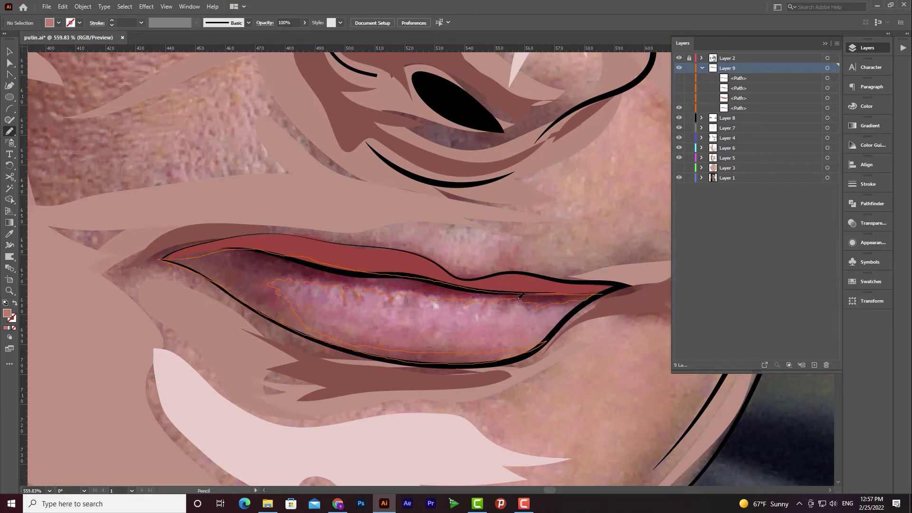
drag(521, 296, 510, 294)
Show the hidden lip shapes and fill the lower-lip shadow with a darker shade of the lower lip's pink-brown
key(i)
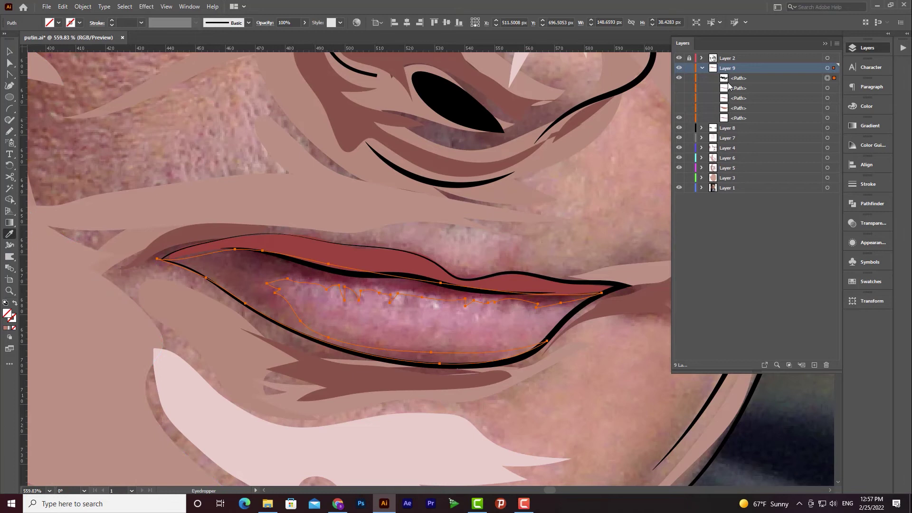
drag(680, 95, 680, 113)
click(489, 330)
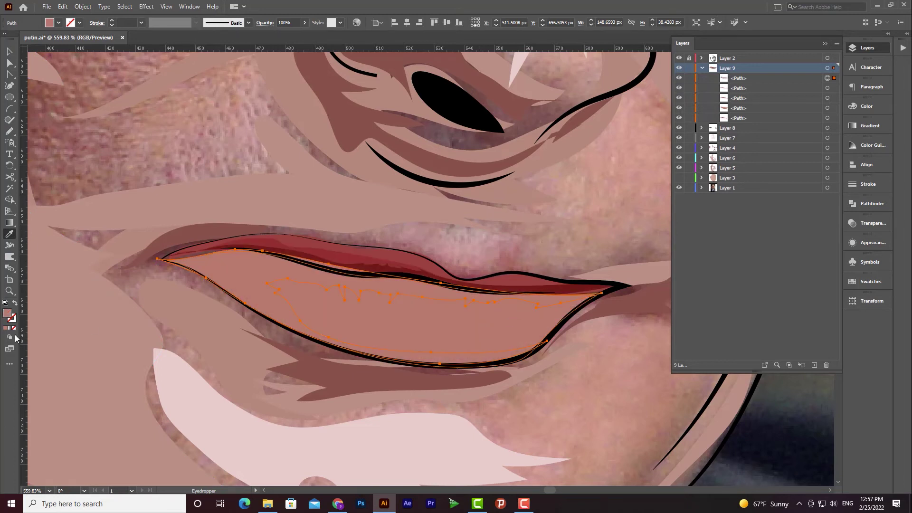
double_click(7, 314)
drag(425, 198, 429, 203)
click(587, 172)
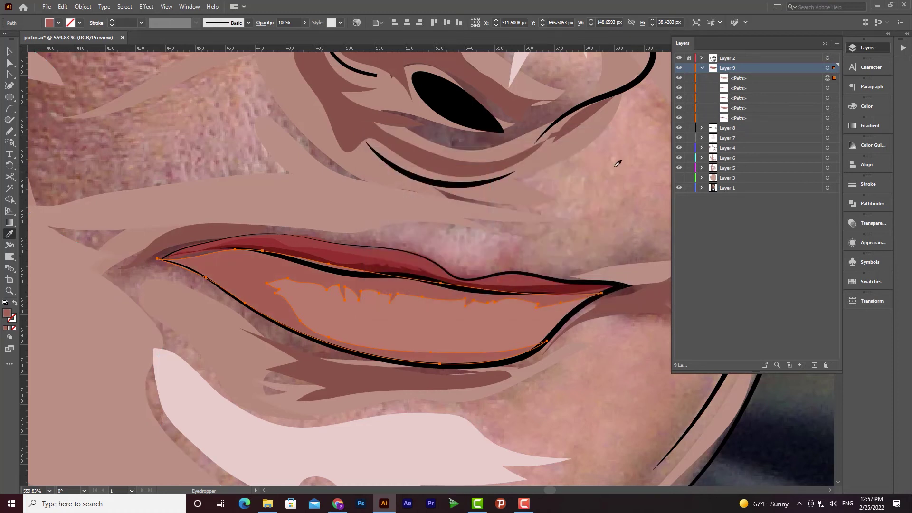
Hide the lip shapes and trace a row of small Pencil highlights across the lower lip, grouping them with a light pink fill
key(v)
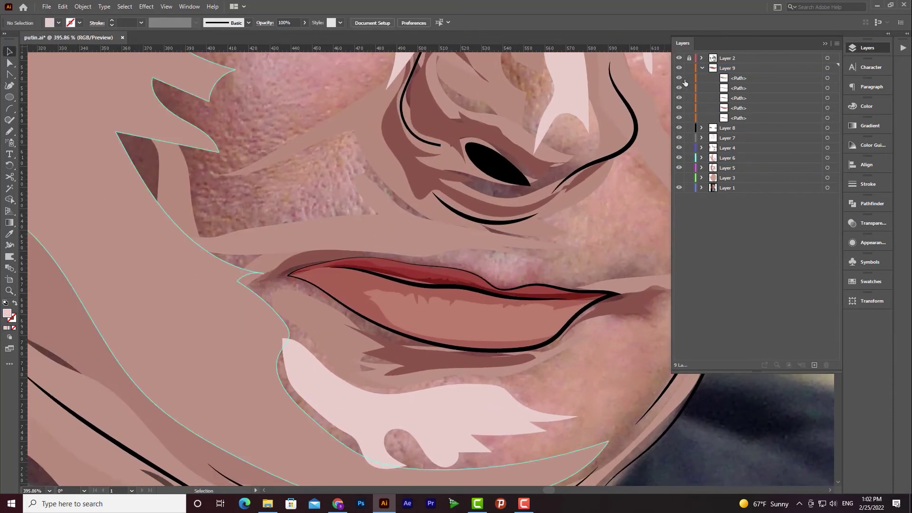
drag(681, 79, 681, 118)
key(z)
drag(453, 328, 472, 320)
key(v)
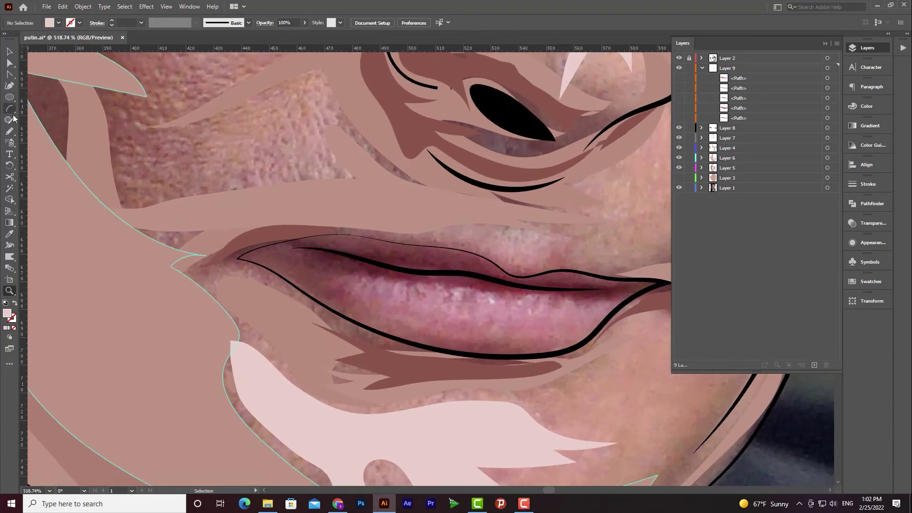
click(11, 131)
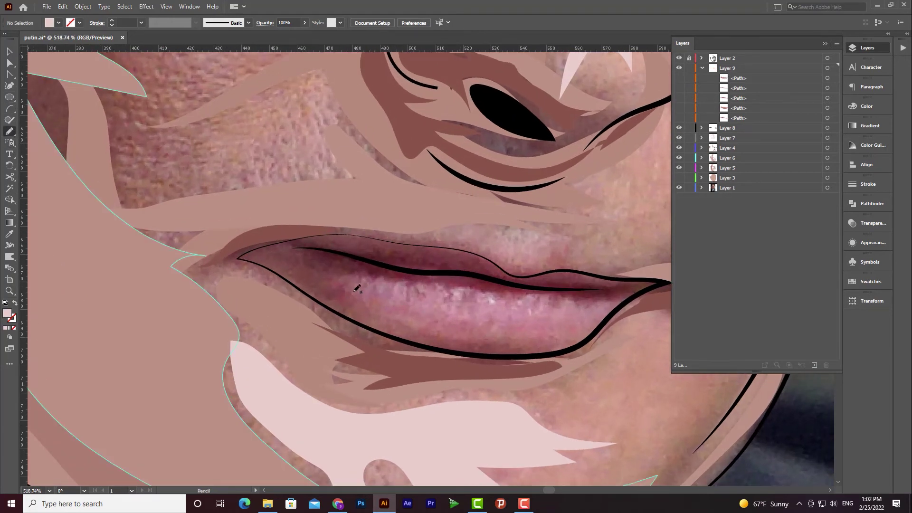
mouse_move(361, 297)
mouse_down()
mouse_move(404, 287)
mouse_move(393, 302)
mouse_up()
mouse_move(420, 305)
mouse_down()
mouse_move(426, 316)
mouse_move(420, 306)
mouse_up()
mouse_move(441, 306)
mouse_down()
mouse_move(463, 288)
mouse_move(465, 308)
mouse_up()
mouse_move(488, 312)
mouse_down()
mouse_move(524, 332)
mouse_move(534, 315)
mouse_up()
shift+click(834, 88)
shift+click(834, 97)
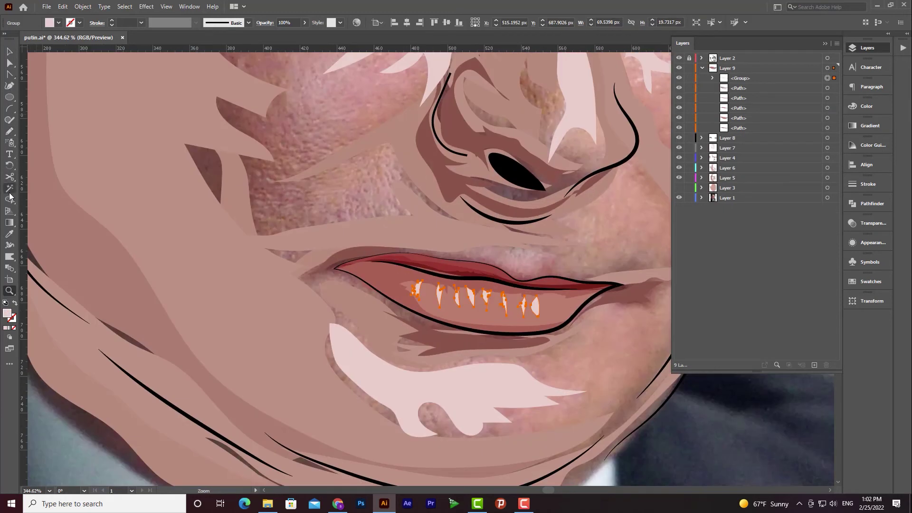
Trace a Pencil highlight along the lower lip's bottom edge and fill it with the small highlights' light pink
key(n)
drag(498, 327, 566, 324)
key(i)
click(536, 307)
key(z)
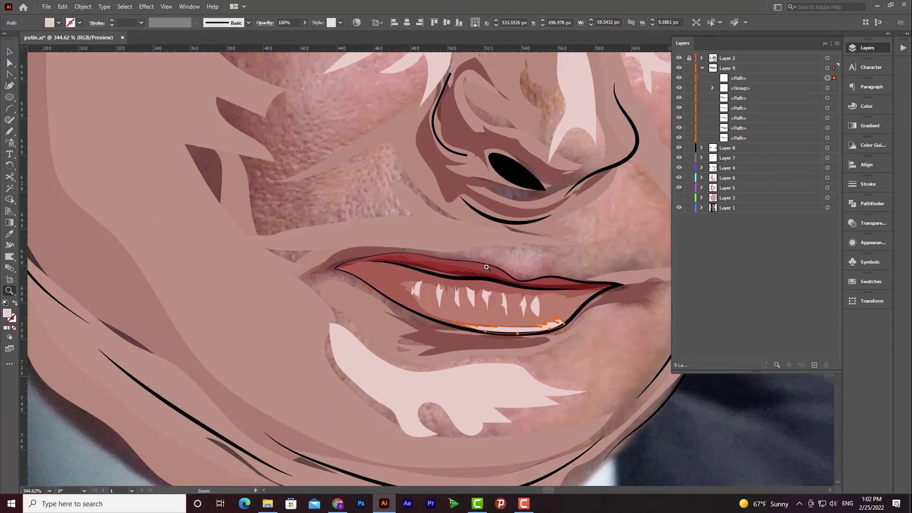
Trace small Pencil highlights on the upper lip and fill them with a pale tint based on the lower highlight's color
drag(485, 265, 511, 266)
click(10, 131)
mouse_move(380, 260)
mouse_down()
mouse_move(436, 271)
mouse_move(475, 264)
mouse_up()
key(ctrl+z)
shift+click(834, 88)
key(i)
click(564, 330)
click(397, 186)
click(593, 168)
Recolor the lip highlights with pale tints based on colors sampled from the surrounding lips
click(403, 260)
double_click(8, 313)
click(397, 186)
click(594, 168)
click(443, 317)
double_click(7, 313)
click(593, 168)
Select the group of small lower-lip highlights and nudge it slightly upward
key(z)
drag(610, 358, 688, 352)
click(10, 52)
click(458, 305)
drag(492, 315, 492, 312)
Trace a Pencil shape around the lower-lip highlights, fill it with a tone adjusted from the lip color, and move it beneath them
key(z)
drag(439, 298, 484, 297)
key(n)
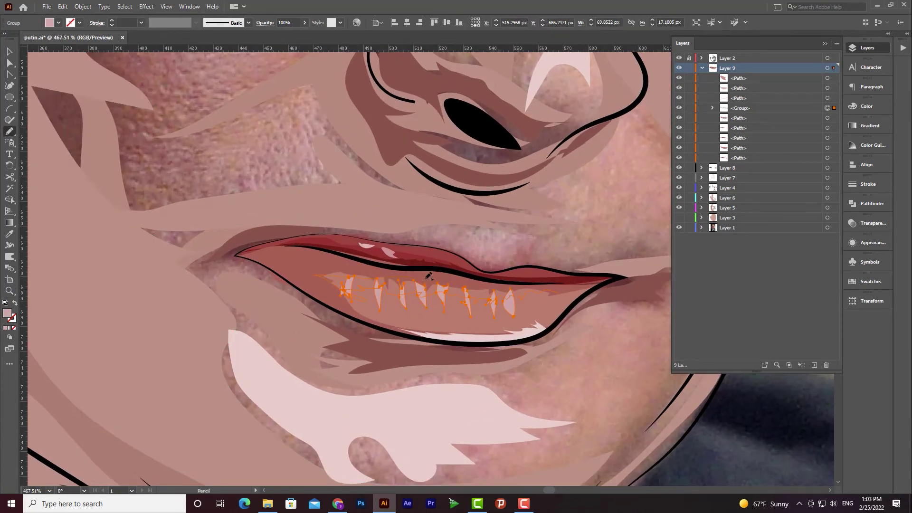
drag(428, 276, 313, 275)
key(i)
click(289, 264)
double_click(7, 313)
click(441, 209)
click(594, 168)
key(v)
drag(738, 78, 738, 152)
Isolate the extra shape just added on the lower lip and delete it
click(629, 240)
double_click(523, 293)
double_click(592, 311)
key(z)
drag(592, 311, 550, 262)
key(v)
double_click(513, 294)
key(Delete)
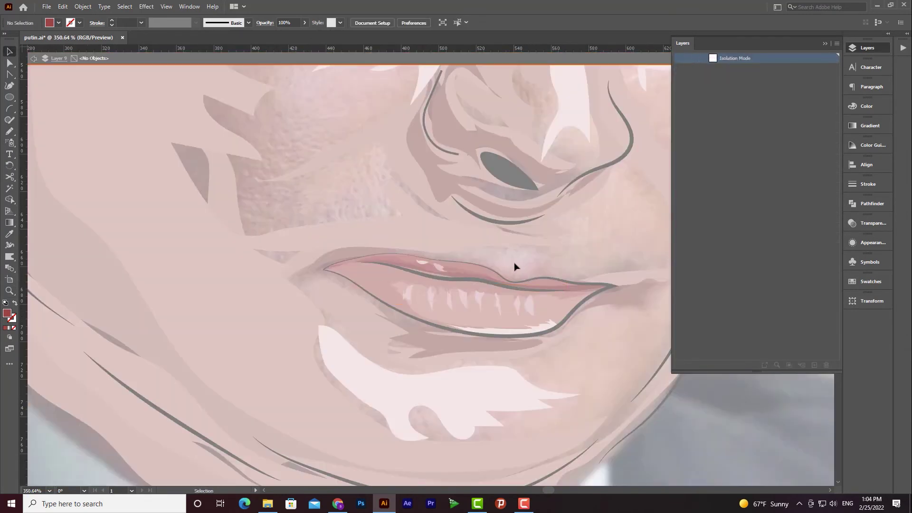
Trace a jagged Pencil highlight along the lower lip's left edge and fill it with the bottom highlight's light pink
double_click(515, 262)
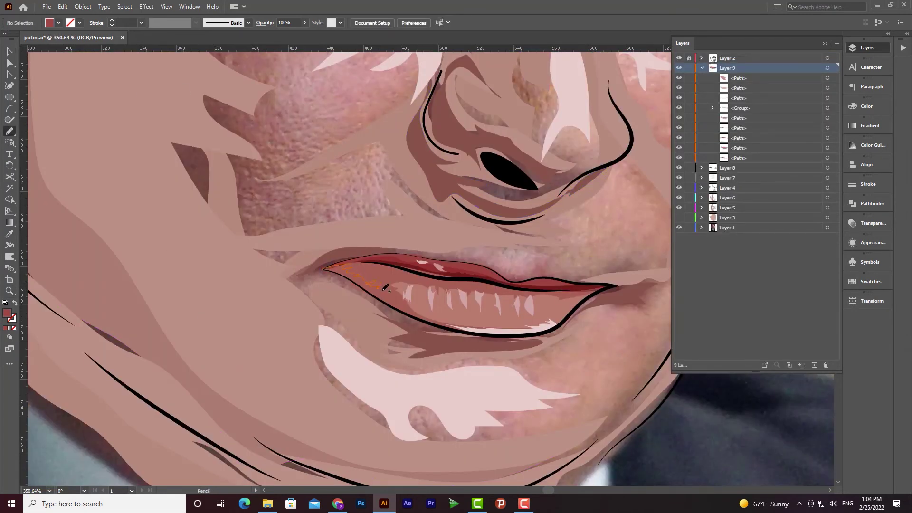
key(i)
click(513, 328)
Isolate the group of small lower-lip highlights and shift individual highlights toward the mouth's left corner
key(v)
drag(407, 295, 386, 277)
double_click(407, 295)
drag(431, 295, 401, 284)
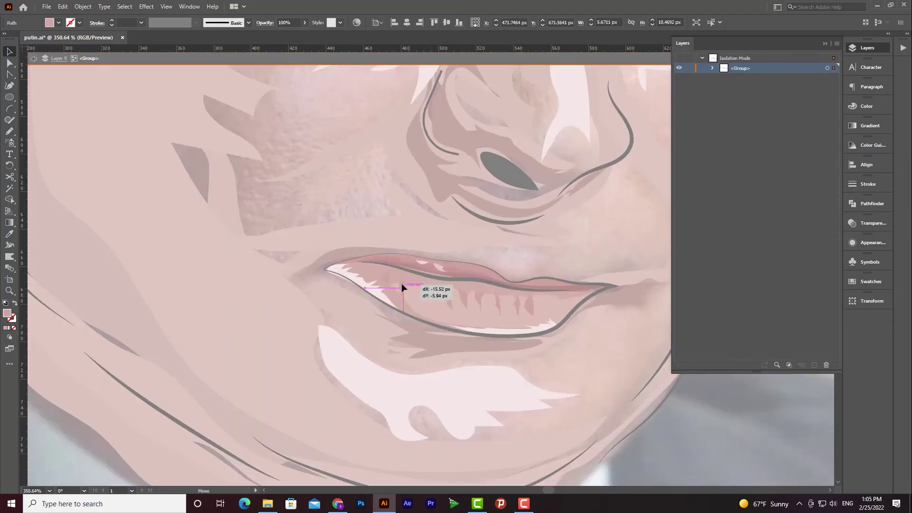
drag(499, 304, 469, 299)
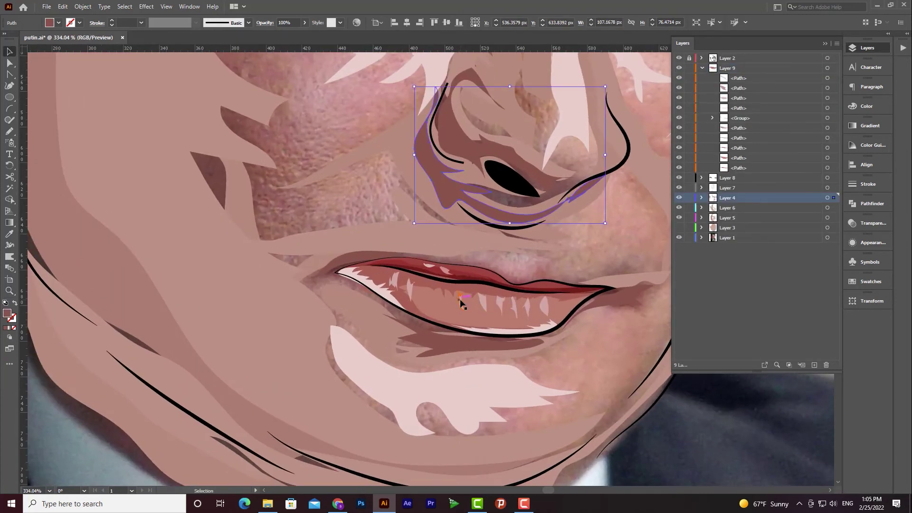
double_click(460, 301)
drag(461, 301, 469, 305)
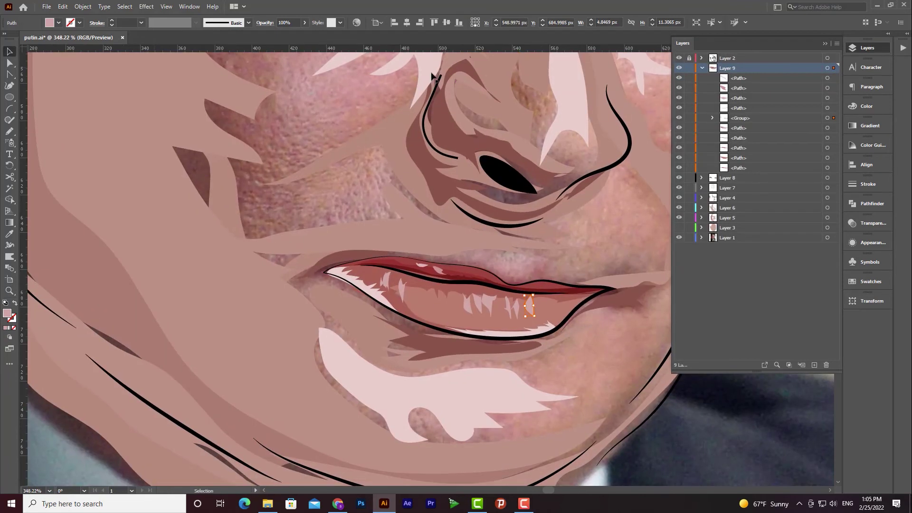
Hide the lip fills and move the rightmost small highlight to the middle of the lower lip over the photo
click(679, 108)
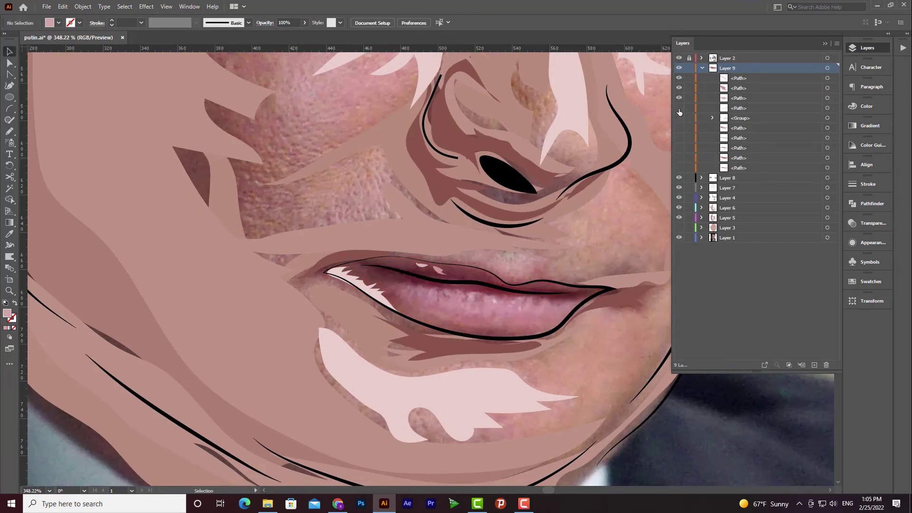
scroll(540, 308, up, 2)
double_click(526, 306)
drag(526, 305, 473, 299)
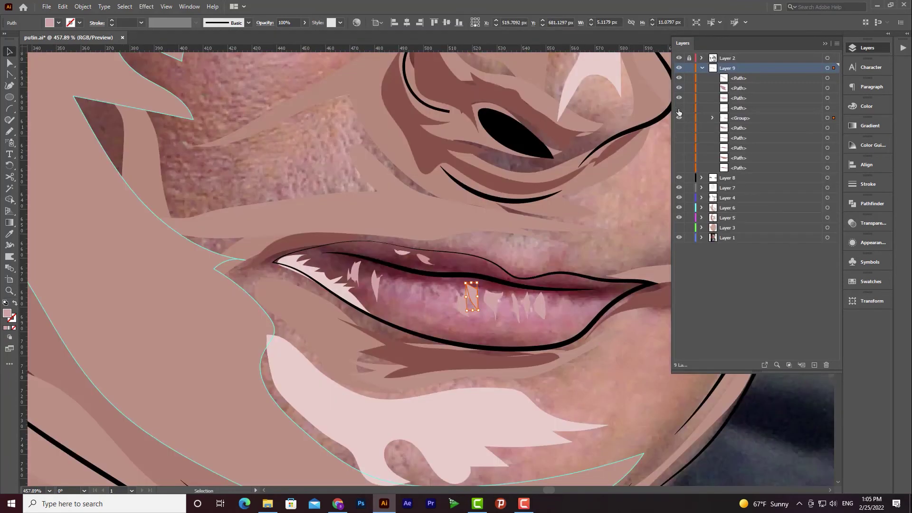
Check the whole portrait with the photo layer, Layer 1, switched off, and switch the photo back on
scroll(321, 163, down, 5)
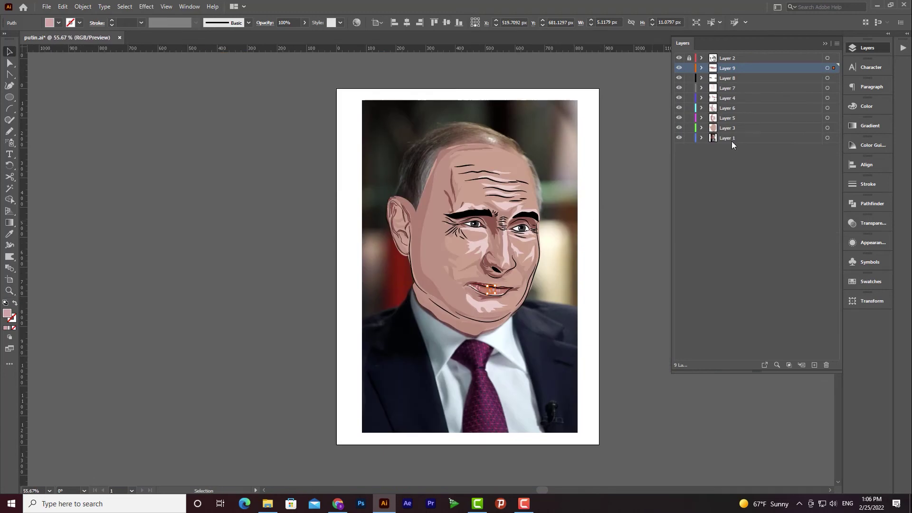
click(679, 138)
click(614, 255)
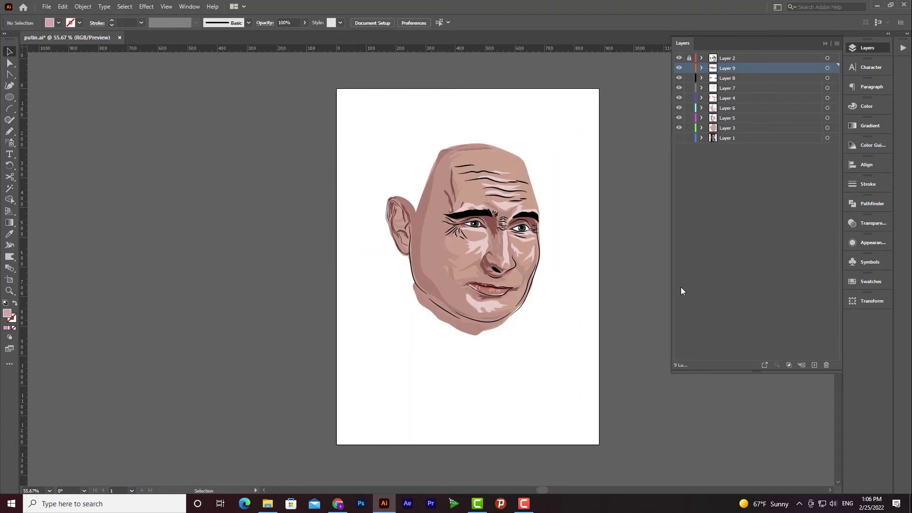
click(680, 137)
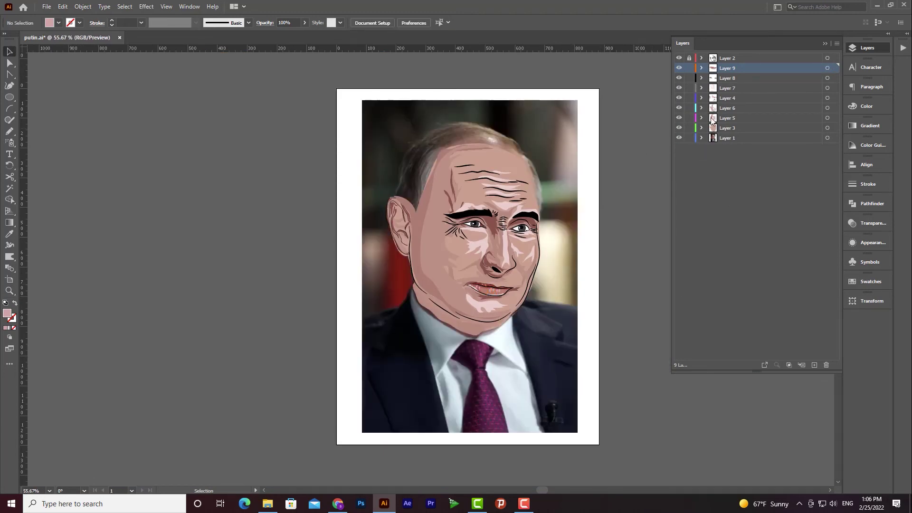
Show the hidden black hair shape in Layer 2
click(702, 58)
click(679, 188)
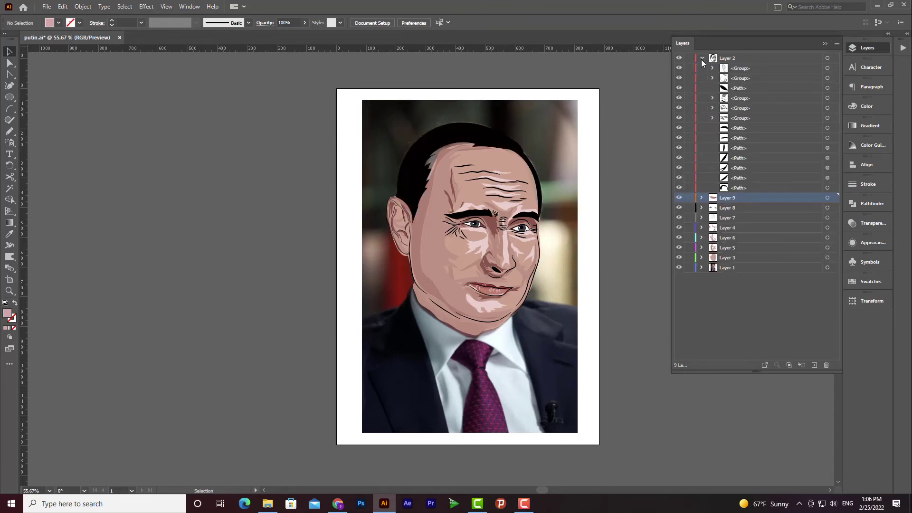
click(701, 59)
click(679, 58)
click(679, 58)
Hide the photo in Layer 1, inspect the portrait with its hair up close, and show the photo again
click(678, 138)
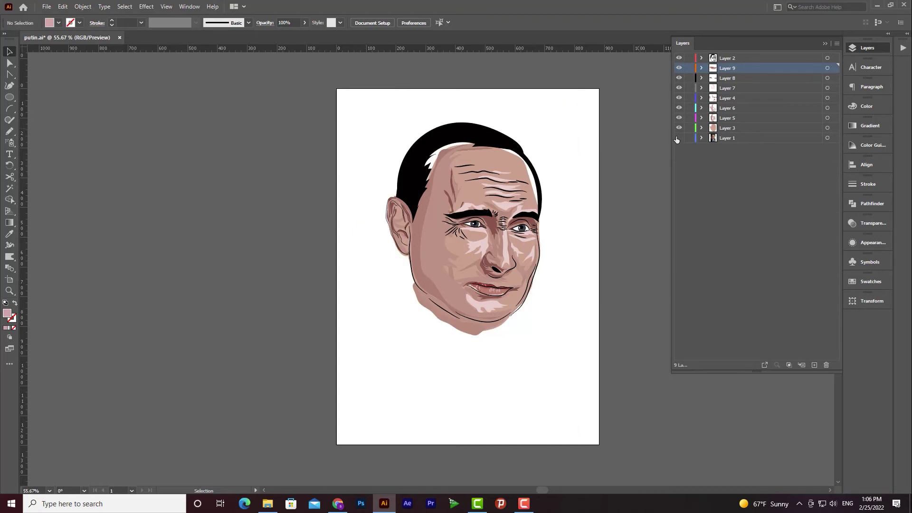
key(z)
drag(508, 148, 596, 203)
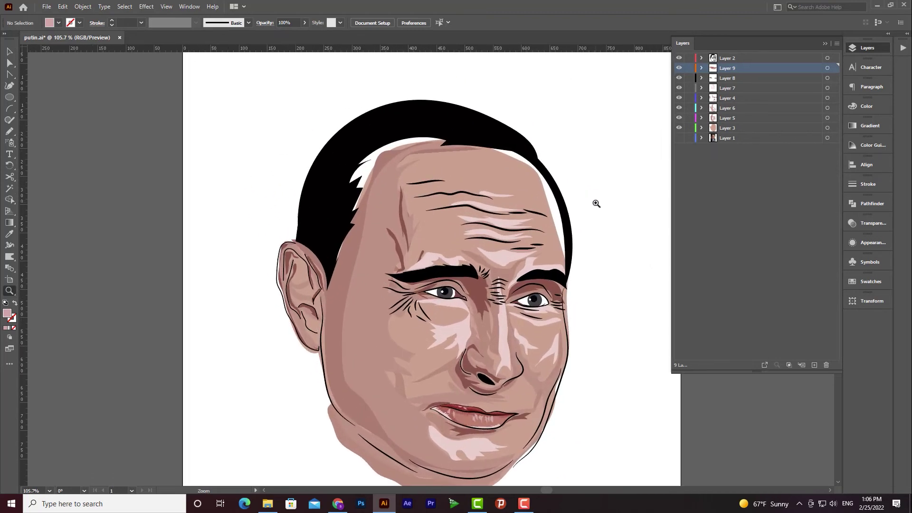
drag(524, 273, 488, 181)
click(679, 138)
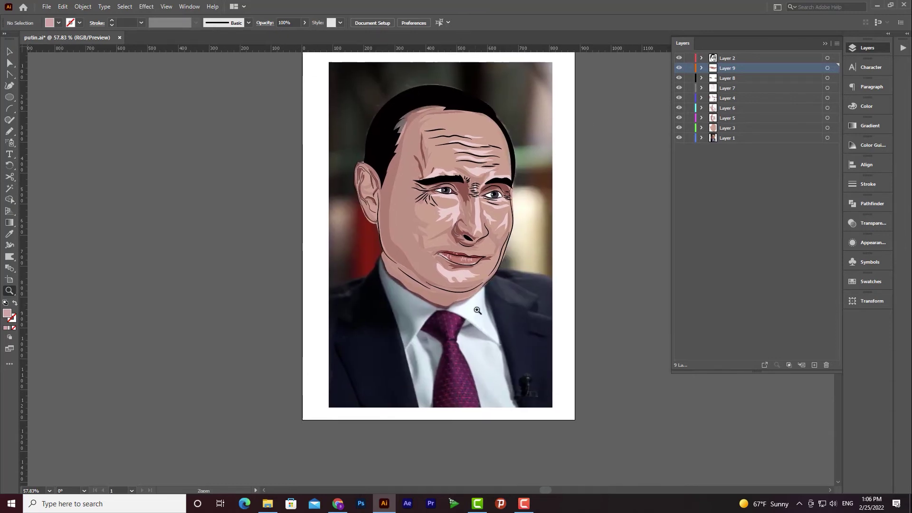
Add a new layer above Layer 2 and try a Pencil shape over the suit jacket's right side, filled with sampled dark navy
drag(485, 340, 516, 284)
click(739, 58)
click(814, 365)
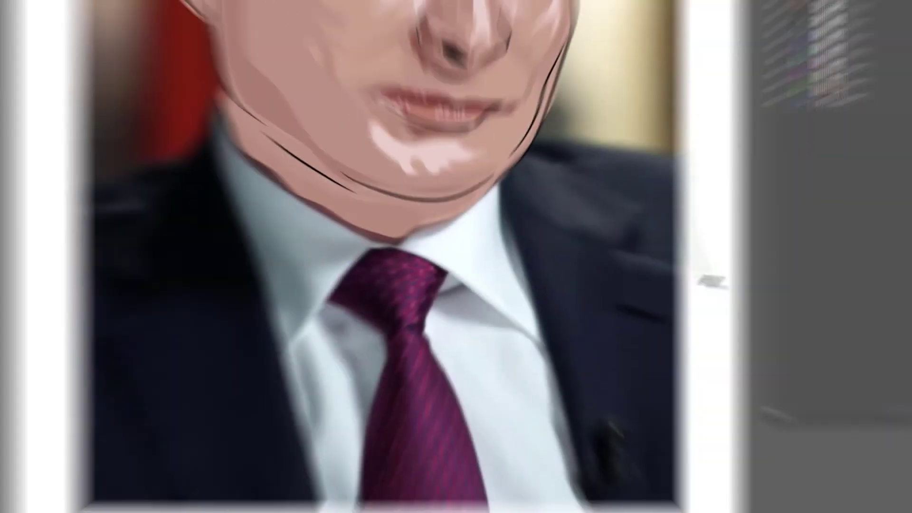
mouse_move(702, 281)
mouse_down()
mouse_move(584, 457)
mouse_move(505, 178)
mouse_up()
key(i)
click(570, 294)
click(702, 58)
click(679, 67)
Undo the last jacket strokes and delete the newly added layer
key(z)
drag(584, 266, 623, 292)
drag(593, 217, 593, 220)
drag(590, 222, 581, 257)
key(ctrl+z)
key(ctrl+z)
key(ctrl+minus)
click(728, 59)
click(826, 366)
Add a new layer above Layer 2 and trace the right jacket half and the left lapel with the Pencil
click(480, 273)
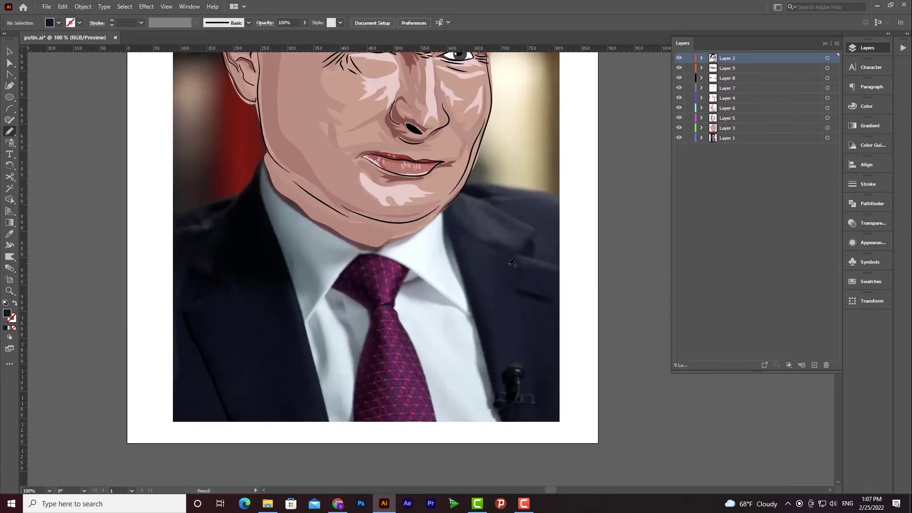
scroll(468, 231, down, 1)
key(ctrl+l)
drag(507, 165, 562, 169)
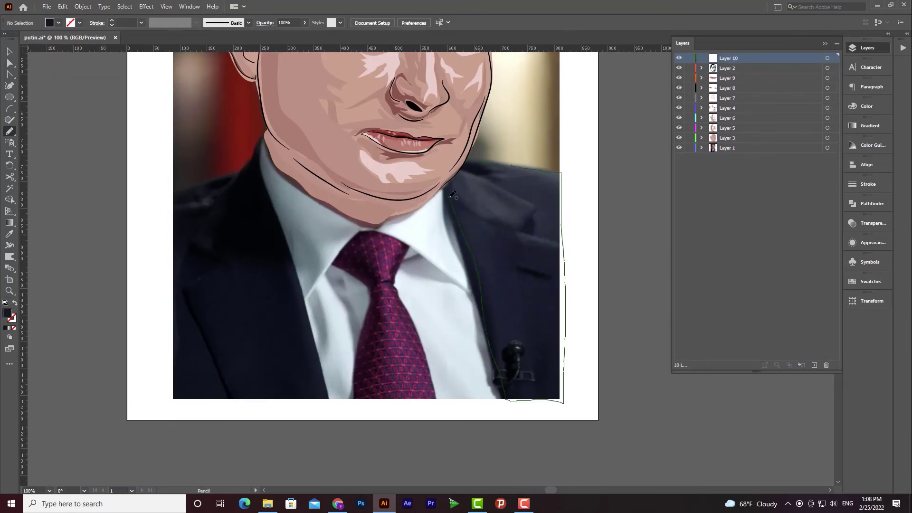
drag(452, 194, 452, 193)
drag(319, 362, 266, 131)
mouse_move(260, 145)
mouse_down()
mouse_move(182, 252)
mouse_move(260, 145)
mouse_up()
Swap the jacket traces to unfilled strokes and give only the right jacket half and the left lapel a dark navy fill
click(834, 58)
click(867, 106)
click(15, 303)
key(v)
click(867, 47)
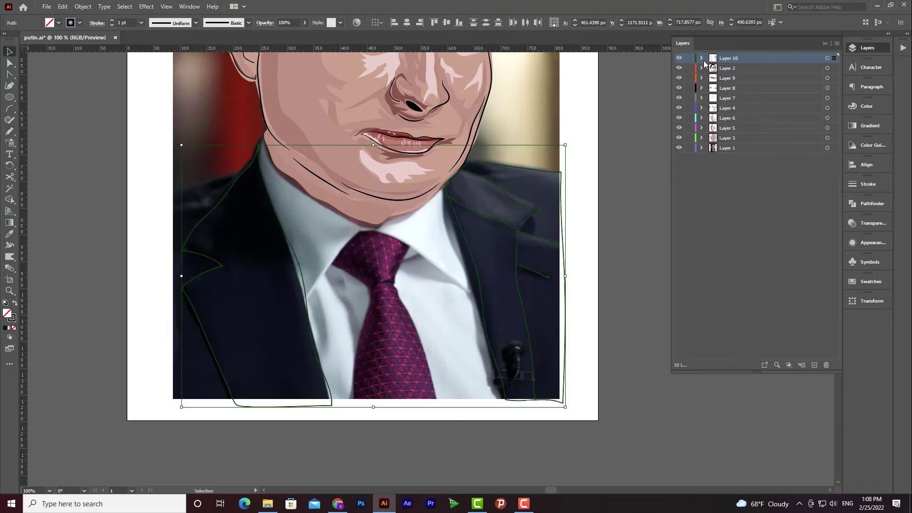
click(701, 58)
click(828, 68)
key(shift+x)
click(828, 117)
key(shift+x)
Give the right jacket's lapel and pocket lines a black 2 pt stroke with a tapered width profile
click(827, 108)
double_click(13, 318)
click(195, 23)
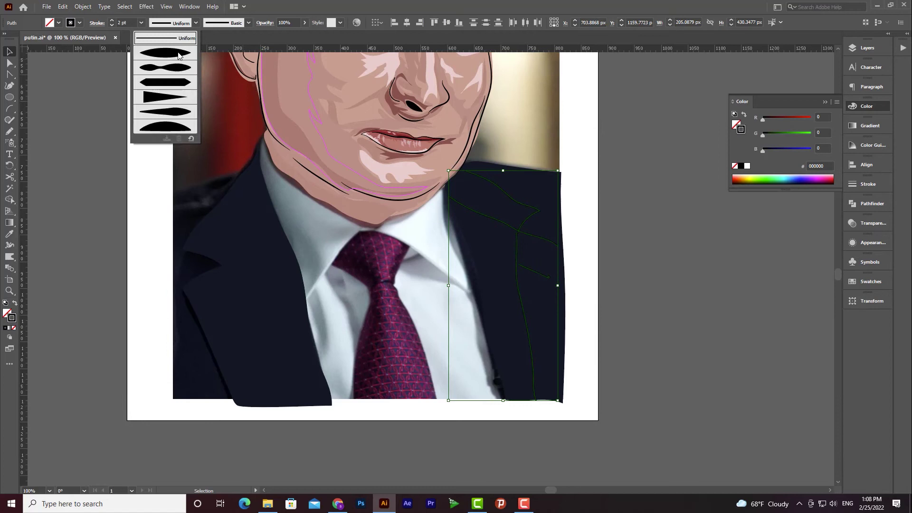
click(178, 55)
key(ctrl+shift+a)
Pencil the left shoulder and sleeve, fill the shape with the sampled jacket navy, and send it behind the other jacket paths
click(867, 47)
key(n)
drag(237, 284, 259, 145)
key(i)
click(266, 228)
key(v)
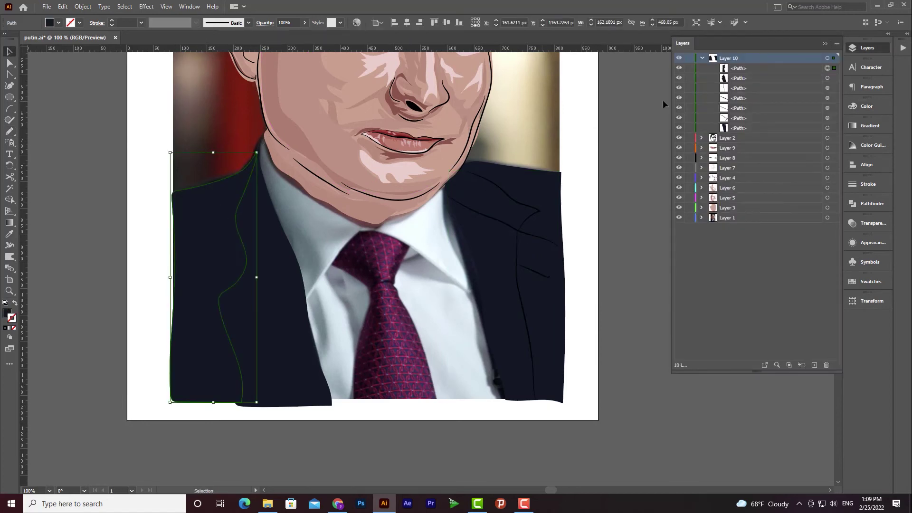
key(ctrl+shift+[)
click(835, 119)
click(833, 79)
click(836, 108)
click(189, 6)
click(185, 39)
click(702, 281)
click(146, 7)
mouse_move(164, 114)
click(276, 114)
click(697, 261)
key(ctrl+z)
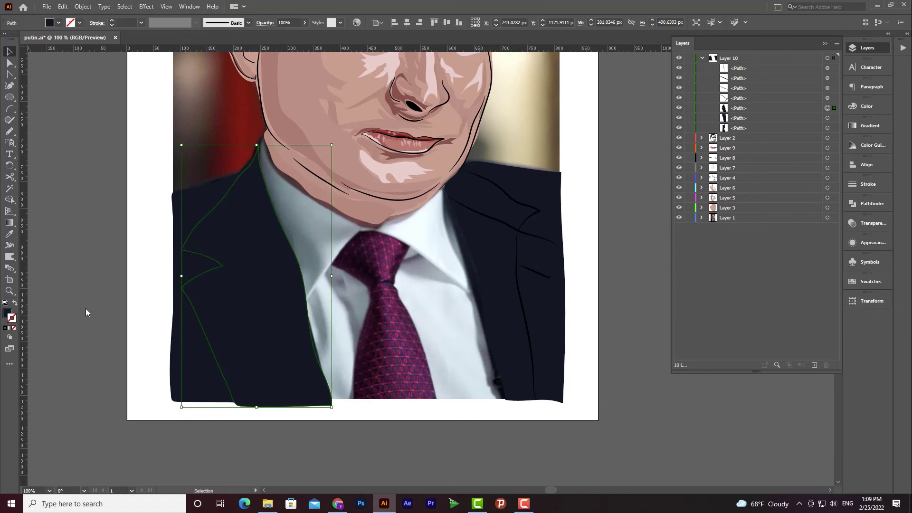
Give the left lapel shape in Layer 10 a black outline with a 3 pt stroke
double_click(12, 317)
click(591, 167)
click(834, 98)
click(582, 286)
click(834, 98)
click(834, 107)
click(112, 24)
click(632, 304)
scroll(536, 238, up, 2)
click(703, 58)
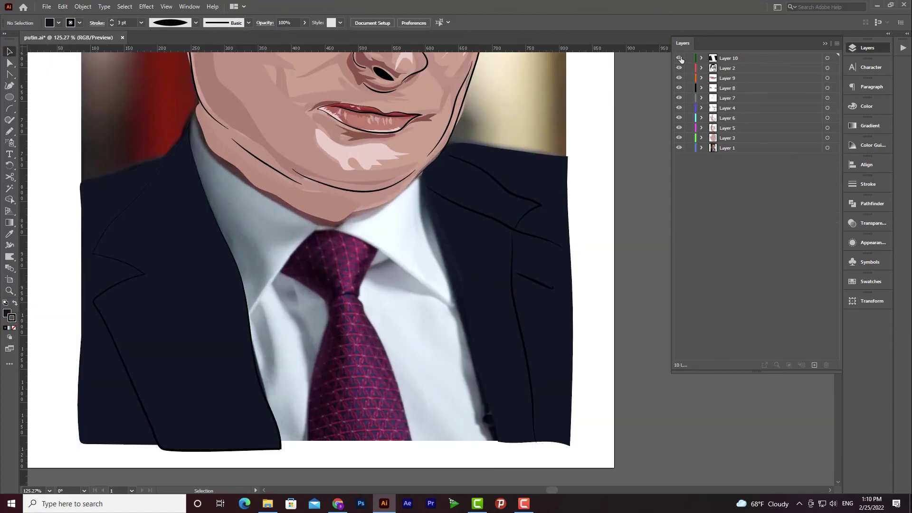
Draw the shirt collar edges and both sides of the tie as Pencil lines
click(10, 132)
mouse_move(248, 313)
mouse_down()
mouse_move(336, 229)
mouse_move(466, 320)
mouse_up()
drag(282, 272, 308, 441)
drag(378, 251, 414, 463)
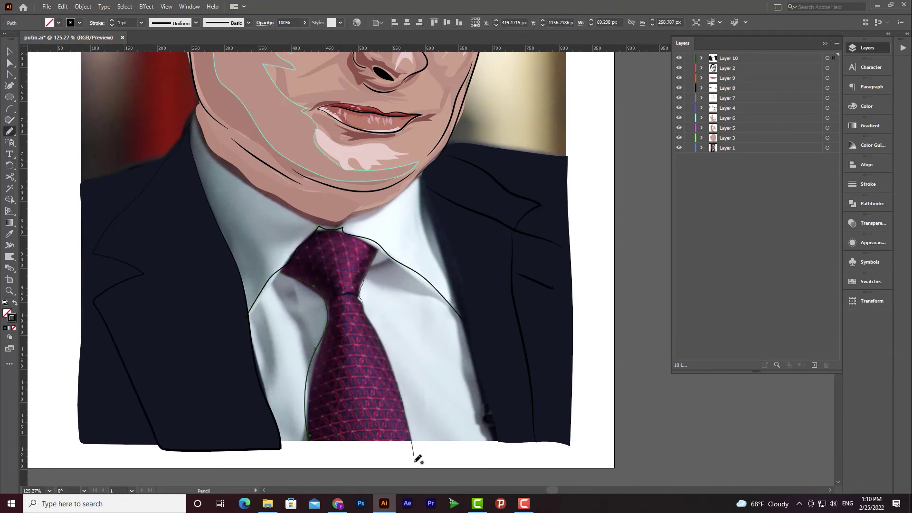
scroll(414, 427, down, 1)
Set the new collar and tie lines to a 3 pt stroke with a tapered width profile
click(702, 58)
click(834, 68)
shift+click(834, 88)
double_click(112, 20)
click(167, 23)
click(169, 47)
click(632, 304)
Add a layer above Layer 10, hide Layer 10, and pencil a black-filled shadow on the right shoulder beside the neck
click(702, 58)
click(814, 365)
click(680, 68)
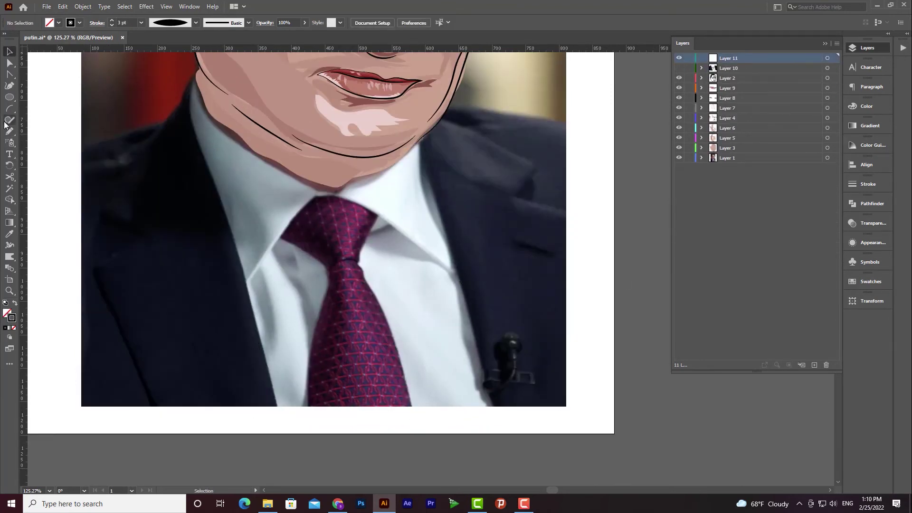
drag(448, 114, 442, 119)
key(shift+x)
Pencil black shadow shapes at the right jacket's pocket line, lapel notch and inner front edge
drag(513, 236, 559, 251)
drag(523, 279, 515, 251)
key(i)
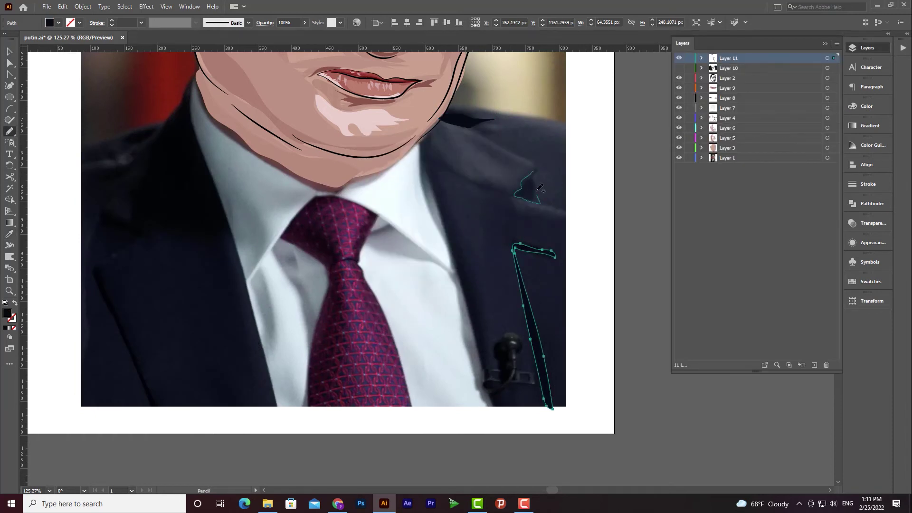
drag(539, 187, 534, 173)
drag(431, 139, 428, 140)
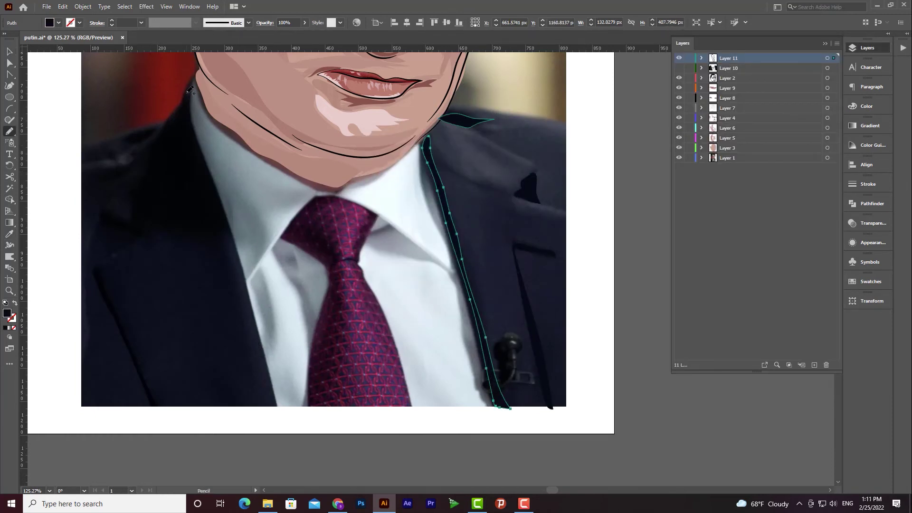
Pencil the shadow on the upper left lapel beside the shirt collar and fill it with a sampled near-black navy
drag(213, 182, 186, 94)
key(i)
click(208, 313)
key(n)
Redraw the shadow along the left lapel's notch and outer edge and fill it with a sampled dark colour
scroll(142, 247, down, 1)
mouse_move(102, 187)
mouse_down()
mouse_move(164, 387)
mouse_move(151, 370)
mouse_up()
key(ctrl+z)
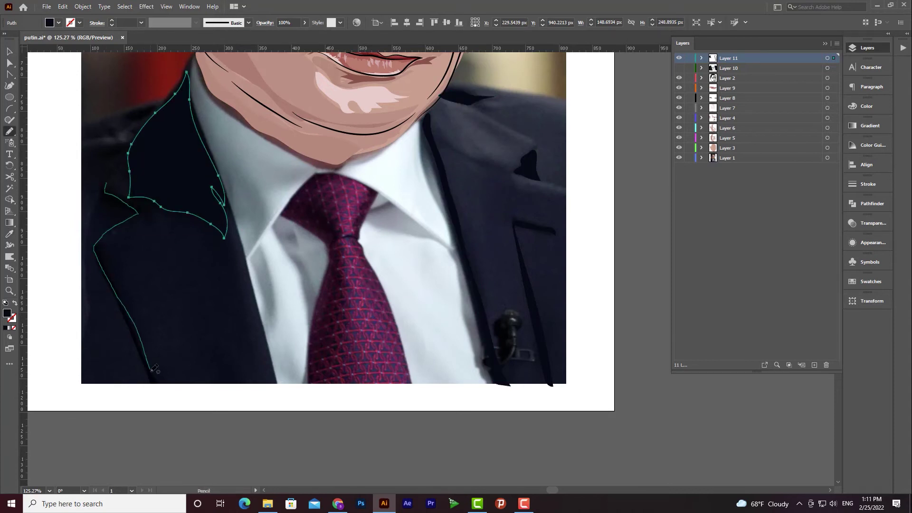
drag(107, 180, 107, 179)
key(i)
click(254, 348)
key(n)
Add a layer above Layer 11 and pencil a highlight shape on the right shoulder, filled with the jacket navy from Layer 10
click(679, 68)
click(679, 68)
click(815, 365)
mouse_move(487, 110)
mouse_down()
mouse_move(559, 107)
mouse_move(482, 109)
mouse_up()
key(i)
click(679, 77)
click(679, 78)
Change the right shoulder highlight's fill to a lighter slate navy and check it against the jacket in Layer 10
double_click(7, 313)
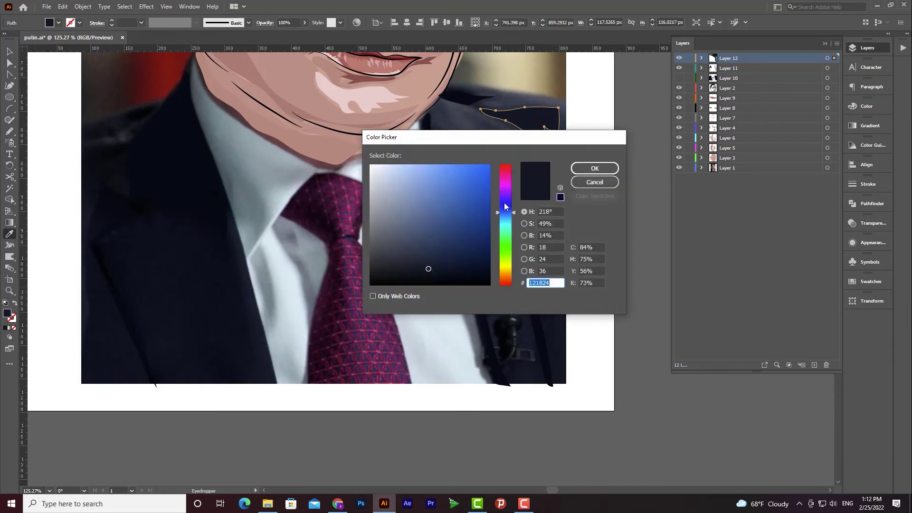
click(418, 254)
click(595, 168)
click(680, 78)
click(11, 52)
click(637, 124)
key(n)
click(679, 78)
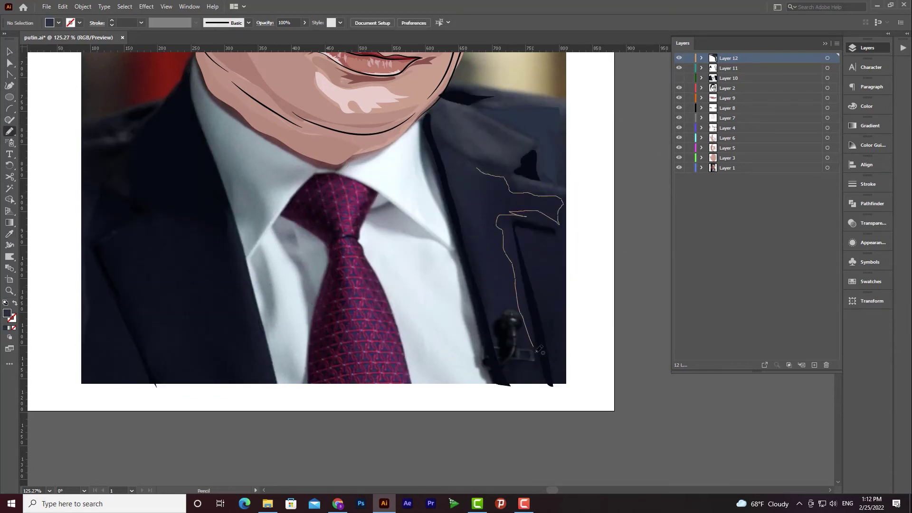
Pencil slate-navy highlights down the right lapel, front and sleeve, plus one along the left lapel's inner edge
drag(481, 167, 477, 167)
mouse_move(543, 306)
mouse_down()
mouse_move(551, 243)
mouse_move(543, 305)
mouse_up()
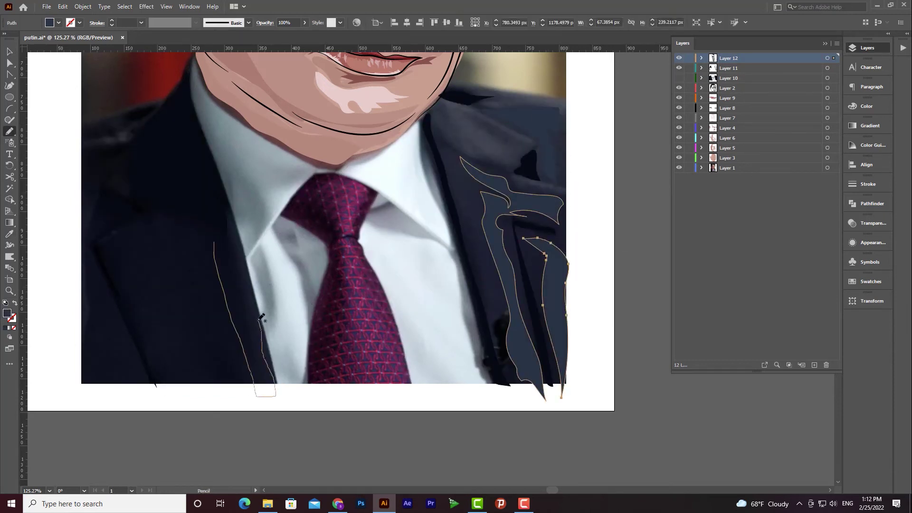
drag(259, 320, 214, 236)
key(i)
click(526, 118)
key(n)
Pencil highlights on the left shoulder and lower left sleeve, filled with the slate navy sampled from the right shoulder
drag(83, 137, 85, 136)
key(i)
click(527, 119)
key(n)
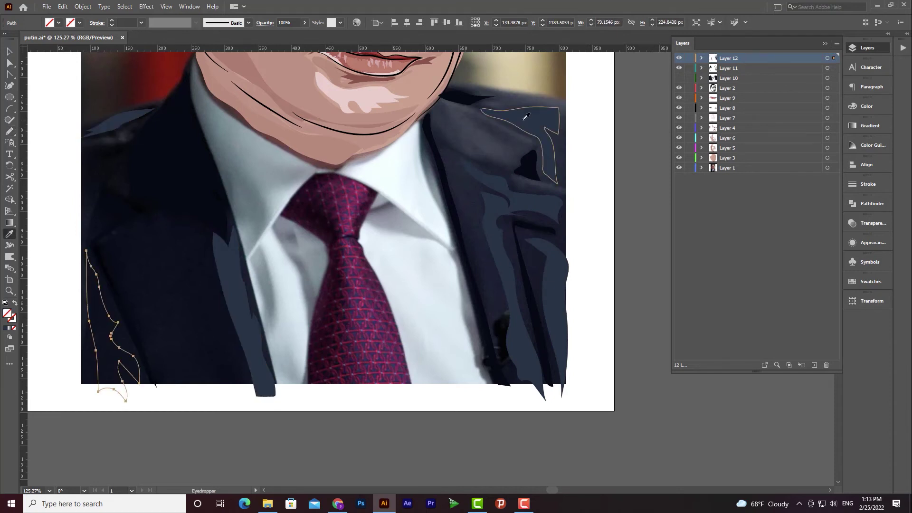
click(524, 119)
key(n)
click(679, 77)
click(679, 78)
drag(488, 128, 435, 104)
key(ctrl+z)
Add a layer above Layer 12 and pencil lighter blue-grey highlights on the upper right lapel, including a small one at its tip
click(814, 365)
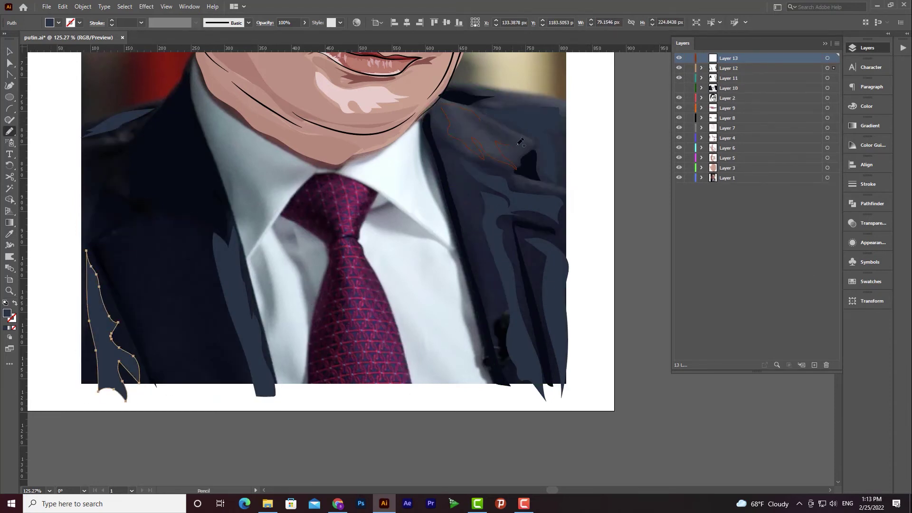
drag(517, 144, 481, 120)
key(ctrl+z)
drag(470, 112, 476, 142)
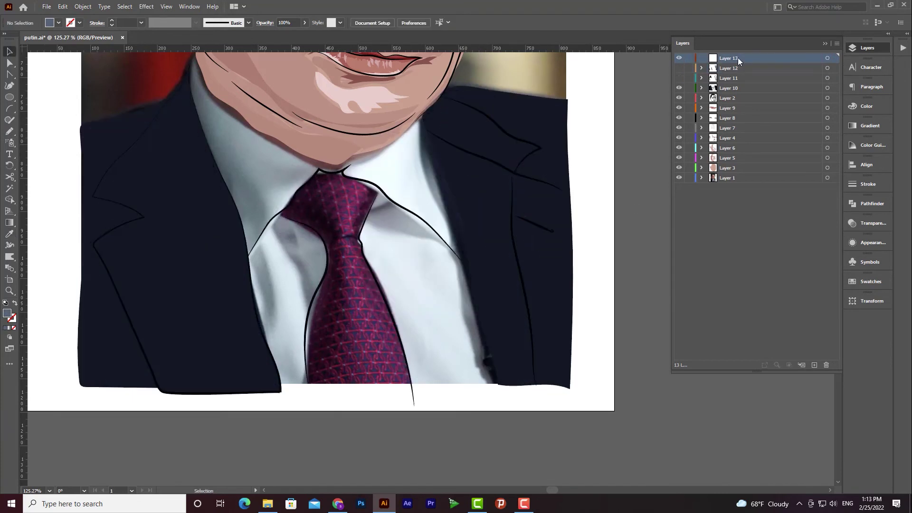
click(734, 58)
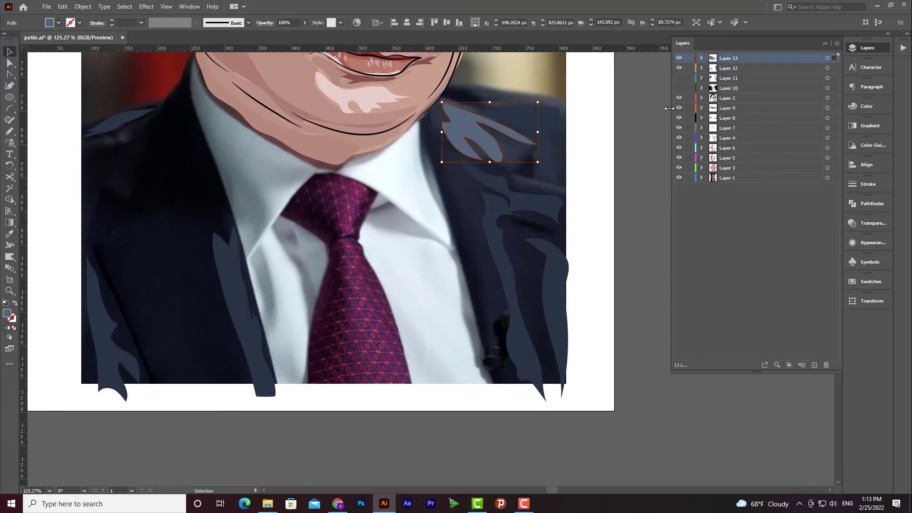
drag(503, 141, 527, 151)
key(i)
click(517, 135)
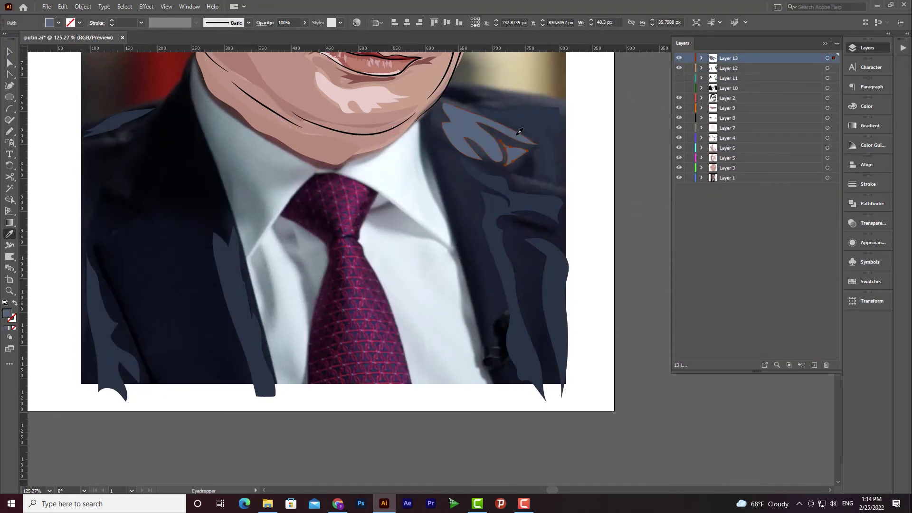
Pencil blue-grey highlights down the right lapel, on the left shoulder and along the right shoulder's top, matching the sampled lapel highlight
drag(491, 286, 494, 316)
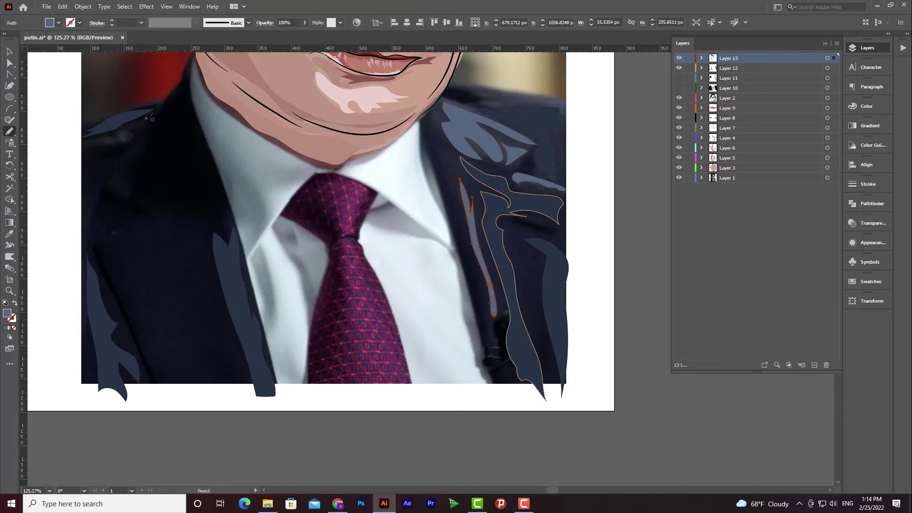
drag(148, 117, 159, 109)
key(i)
click(468, 120)
key(n)
mouse_move(139, 137)
mouse_down()
mouse_move(124, 164)
mouse_move(139, 137)
mouse_up()
key(i)
click(467, 118)
drag(485, 100, 459, 93)
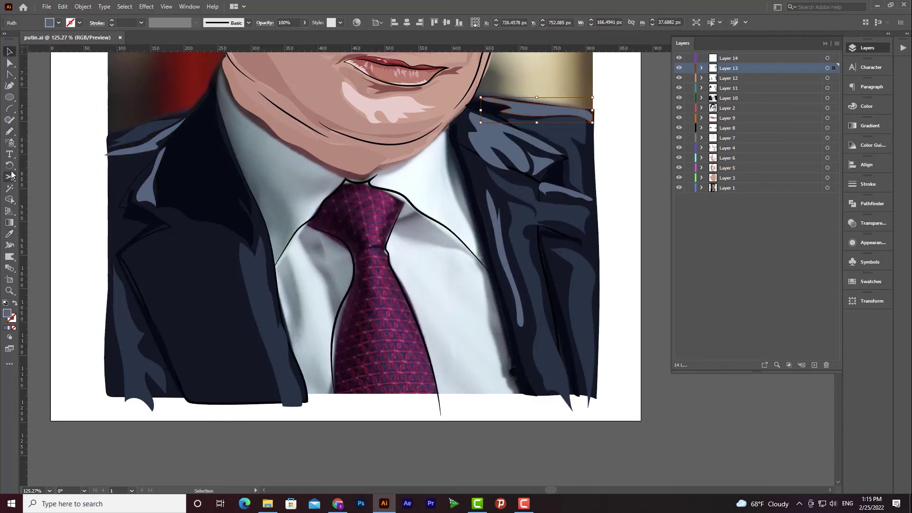
Pencil a shape along the outer and lower edges of the left shirt collar and fill it with pale blue
drag(304, 200, 219, 77)
key(i)
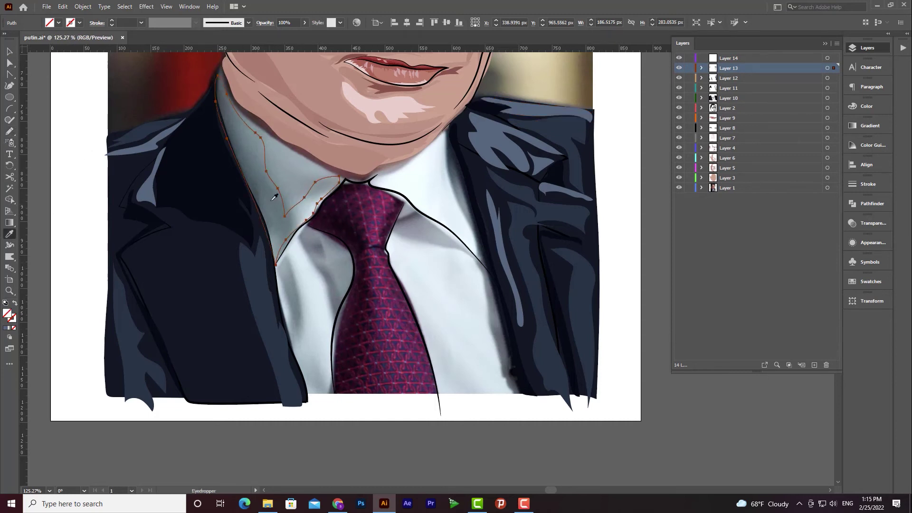
click(277, 192)
double_click(7, 313)
click(391, 188)
click(379, 172)
click(594, 169)
Move the pale blue collar shape from Layer 13 to Layer 14 and check it by hiding and showing that layer
click(11, 55)
drag(834, 68, 834, 58)
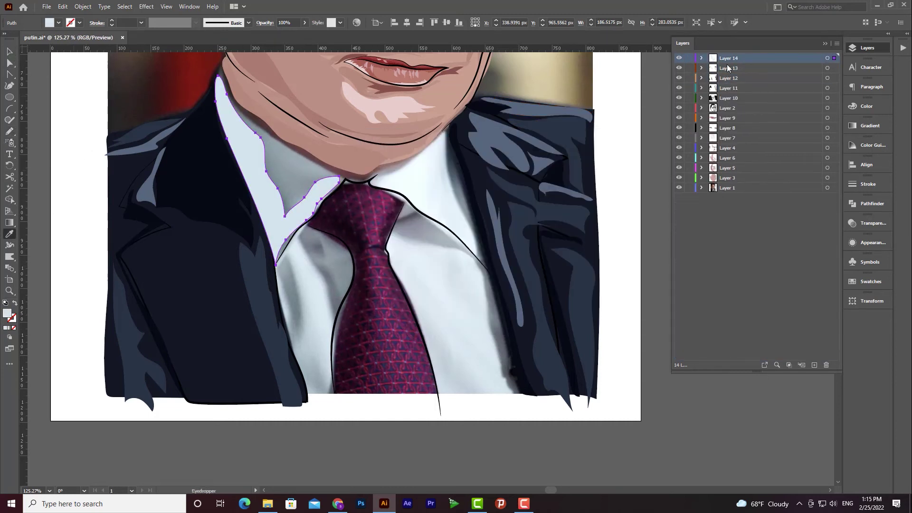
click(679, 58)
click(680, 58)
Pencil a narrow strip along the outer edge of the right shirt collar and fill it with pale blue
click(455, 157)
key(n)
drag(451, 117, 484, 265)
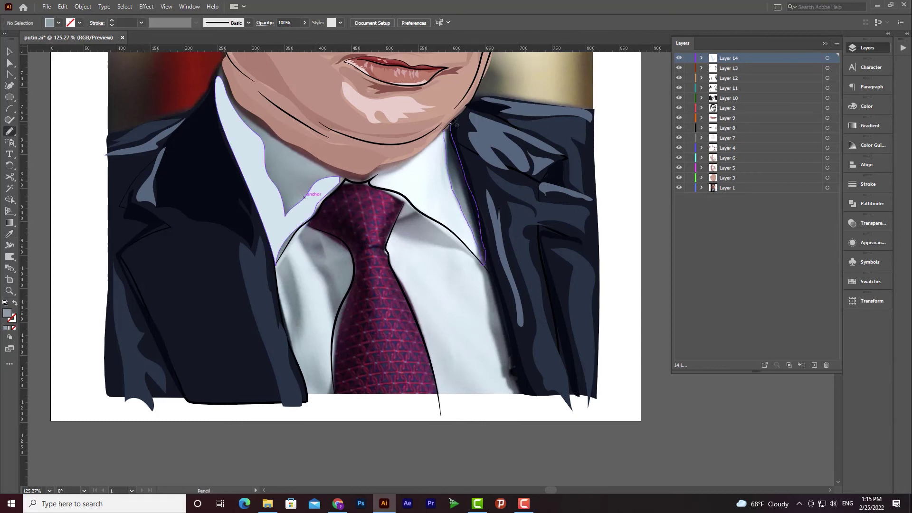
key(i)
click(76, 226)
double_click(7, 313)
key(Return)
Pencil the main area of the right shirt collar and fill it with near-white
key(n)
drag(445, 219, 481, 259)
double_click(7, 313)
key(Return)
Pencil the inner part of the left collar below the neck and fill it with light grey-blue
drag(328, 162, 219, 67)
key(i)
click(279, 164)
key(v)
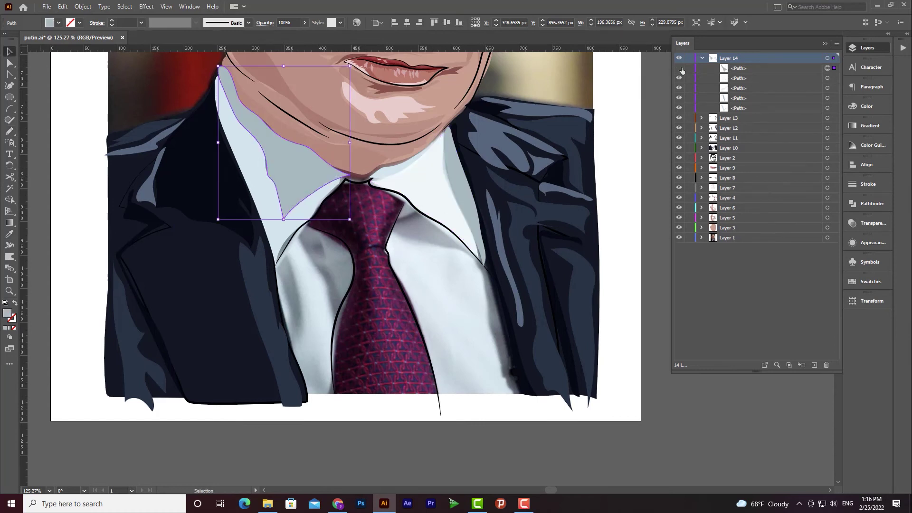
Pencil a darker grey shadow strip along the left collar's outer edge beside the lapel, hiding the collar shapes while tracing
drag(679, 68, 679, 108)
drag(222, 104, 221, 67)
mouse_move(679, 119)
mouse_down()
mouse_move(680, 78)
mouse_move(679, 118)
mouse_up()
key(i)
click(275, 159)
double_click(7, 313)
key(Return)
Pencil a long grey shadow strip down the inner edge of the right lapel, matching the left collar's shadow
key(n)
drag(504, 321, 449, 129)
drag(680, 128, 680, 78)
key(i)
click(263, 202)
click(702, 58)
click(702, 58)
Pencil the left shirt front between the lapel and tie, using the grey-blue sampled from the left collar
scroll(311, 190, down, 1)
mouse_move(311, 186)
mouse_down()
mouse_move(325, 240)
mouse_move(314, 193)
mouse_up()
key(i)
click(287, 144)
key(n)
mouse_move(276, 238)
mouse_down()
mouse_move(297, 309)
mouse_move(277, 233)
mouse_up()
Pencil the shadow on the left shirt front beside the tie knot and fill it with a darker blue-grey
mouse_move(318, 195)
mouse_down()
mouse_move(302, 305)
mouse_move(297, 201)
mouse_up()
key(i)
click(312, 204)
double_click(7, 314)
click(387, 216)
click(594, 168)
Fill the left shirt front's light area with the right collar's near-white and pencil a small blue-grey shadow right of the knot
key(n)
key(i)
click(446, 160)
key(n)
drag(422, 180, 422, 180)
key(i)
click(340, 225)
key(n)
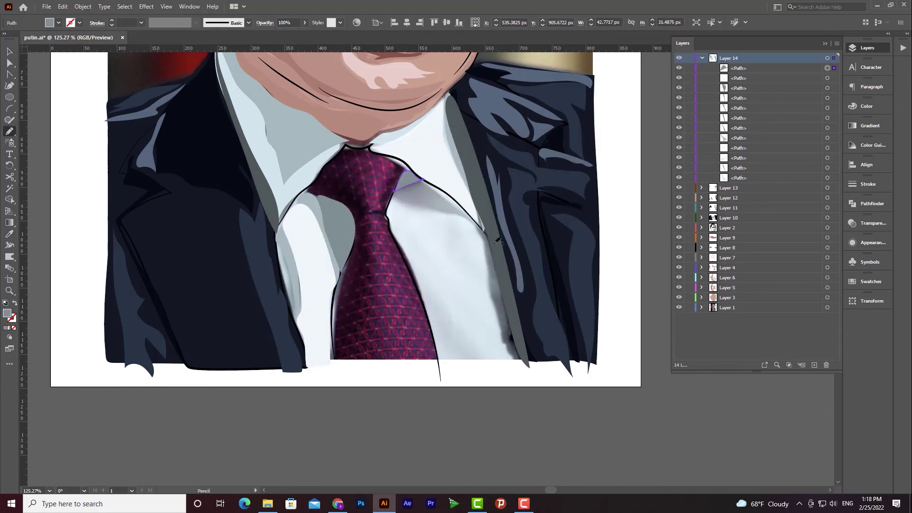
Pencil the right shirt front between the tie and lapel and fill it with near-white sampled from the right collar
mouse_move(498, 271)
mouse_down()
mouse_move(456, 216)
mouse_move(394, 192)
mouse_move(447, 301)
mouse_up()
drag(399, 195, 393, 198)
key(i)
click(444, 162)
key(n)
Pencil a jagged fold on the lower right shirt front beside the tie and fill it with light grey
key(i)
drag(476, 359, 433, 345)
double_click(7, 314)
key(v)
double_click(459, 355)
key(ctrl+z)
key(ctrl+2)
key(n)
key(i)
click(483, 280)
double_click(7, 313)
key(v)
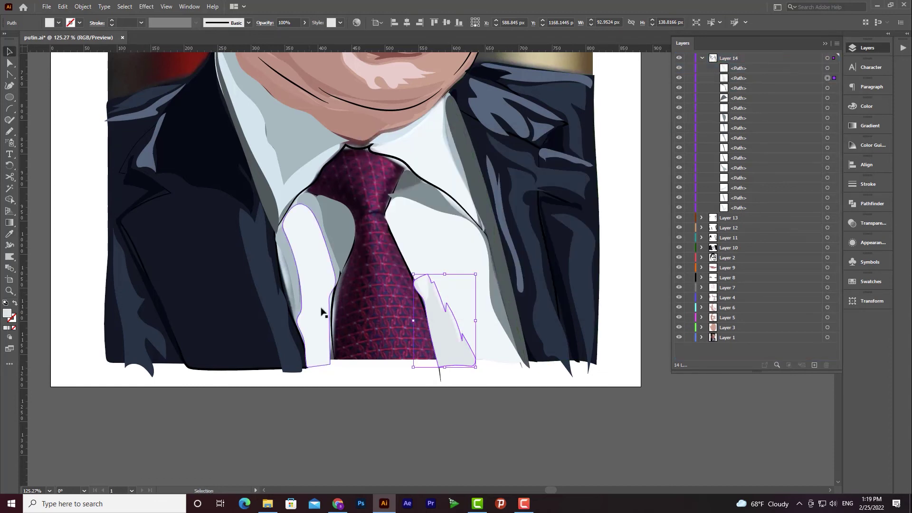
Add a layer above Layer 14 for the tie and toggle the layers beneath it to check the tie and collar lines
click(307, 194)
key(ctrl+l)
key(n)
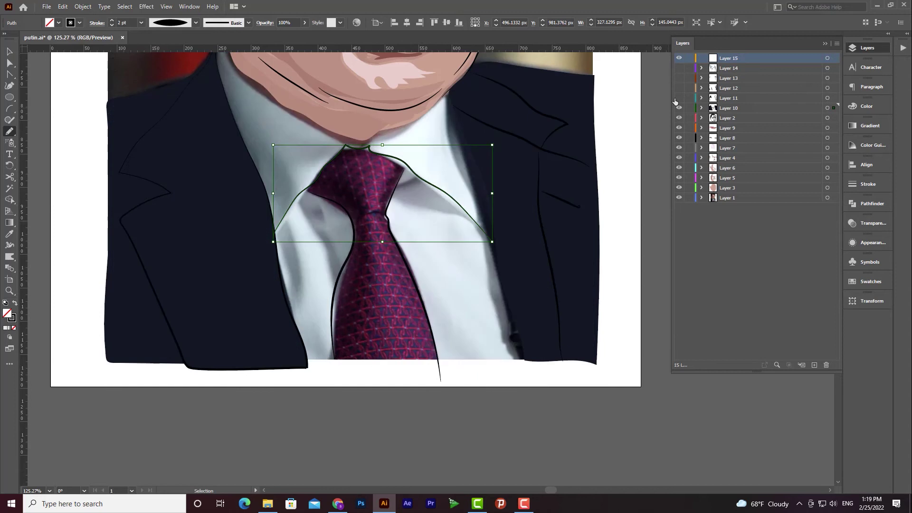
click(679, 108)
Pencil the outline of the tie knot on Layer 15 and fill it with dark maroon
drag(378, 209, 342, 147)
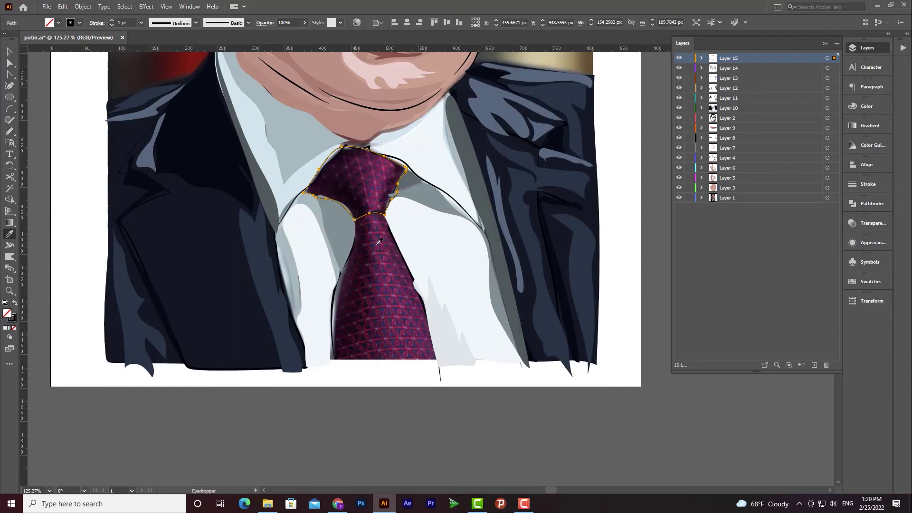
click(379, 241)
click(386, 279)
double_click(7, 313)
click(479, 245)
click(594, 169)
Pencil the tie's lower part from the knot to the photo's bottom edge and fill it with the knot's maroon
key(n)
drag(358, 216, 357, 219)
key(i)
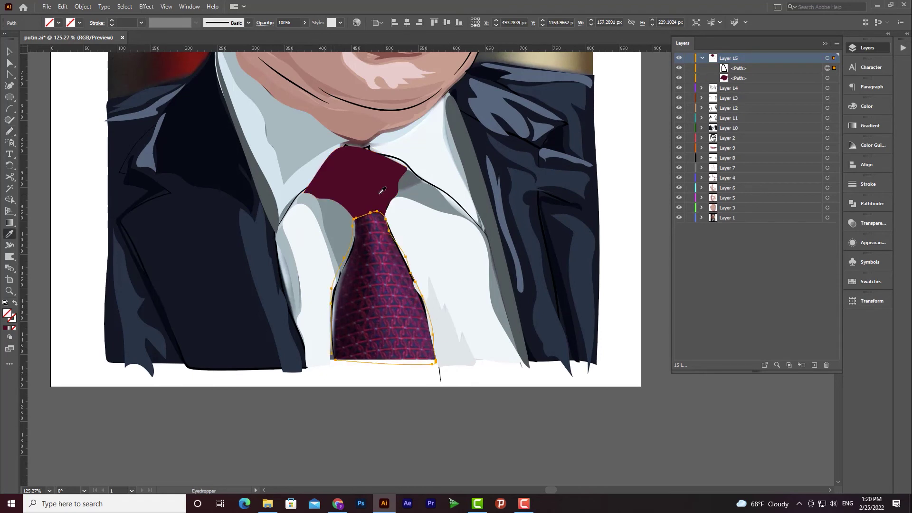
click(379, 192)
key(n)
Hide the maroon shapes, pencil a shadow down the tie's left side and fill it with a very dark maroon
drag(679, 78, 679, 68)
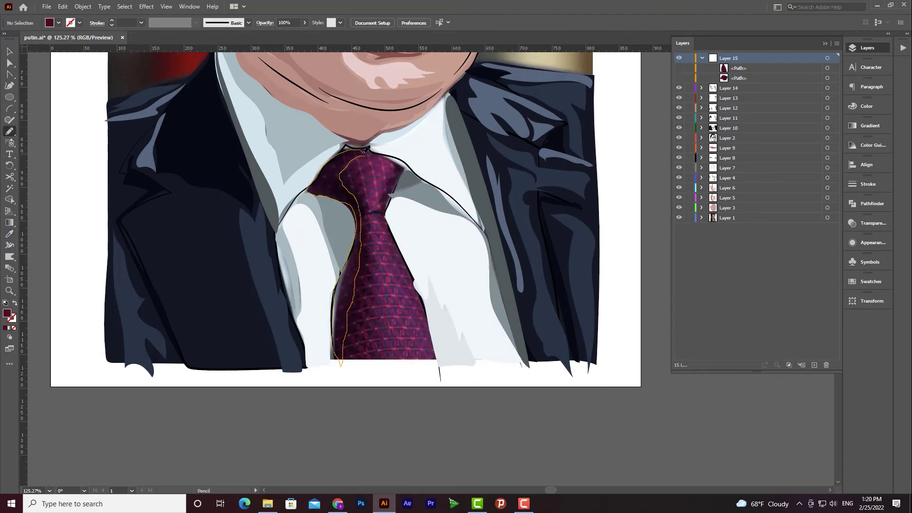
click(678, 78)
key(i)
click(386, 281)
double_click(7, 313)
click(595, 169)
drag(678, 78, 679, 68)
Pencil a shadow on the right side of the tie knot, matching the tie's dark maroon shadow
key(n)
drag(390, 196, 391, 195)
key(i)
key(n)
Pencil a highlight on the tie knot and fill it with bright magenta-pink
drag(679, 78, 679, 98)
drag(379, 161, 380, 163)
drag(679, 78, 679, 108)
key(i)
double_click(8, 313)
click(476, 233)
click(594, 169)
Hide the tie shapes and pencil an unfilled line between the knot and lower tie with stroke colour 020001
drag(678, 68, 679, 108)
key(n)
drag(355, 221, 386, 215)
double_click(12, 318)
click(595, 183)
double_click(12, 319)
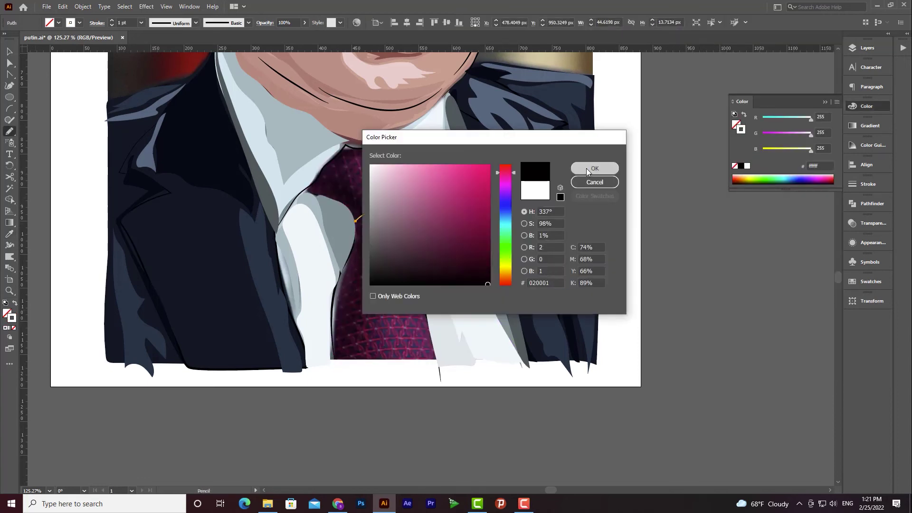
click(588, 172)
Give the line under the knot a tapered width profile and a 3 pt stroke, and show the tie shapes again
click(196, 22)
click(173, 44)
click(111, 20)
click(867, 48)
drag(678, 78, 678, 118)
Pencil a dark curved band directly beneath the tie knot's line and adjust its stacking order in Layer 15
scroll(370, 214, up, 5)
ctrl+click(378, 208)
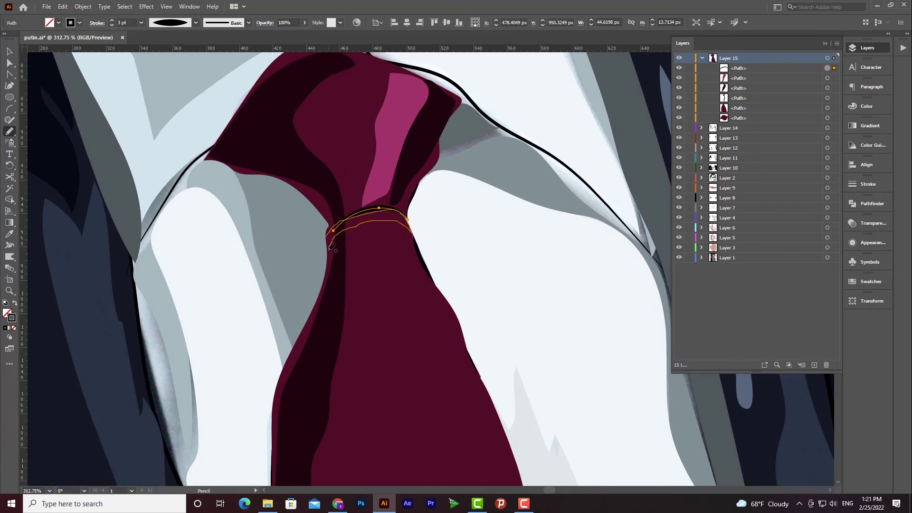
drag(330, 247, 329, 248)
key(z)
drag(279, 213, 264, 214)
drag(738, 77, 739, 64)
drag(509, 230, 483, 199)
Pencil shading and a pink highlight down the lower tie, sampling the knot's highlight, and toggle Layer 15 to check it
ctrl+click(285, 238)
drag(342, 210, 340, 201)
key(z)
drag(525, 294, 427, 304)
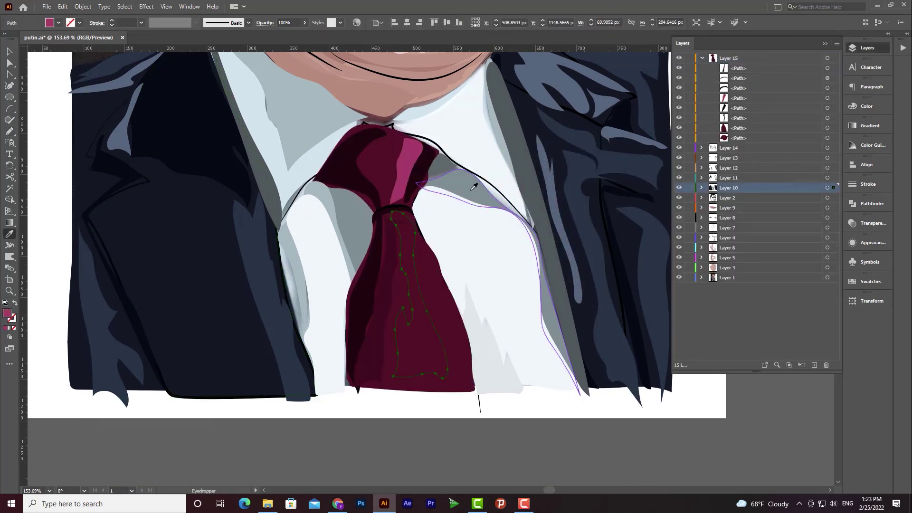
click(679, 57)
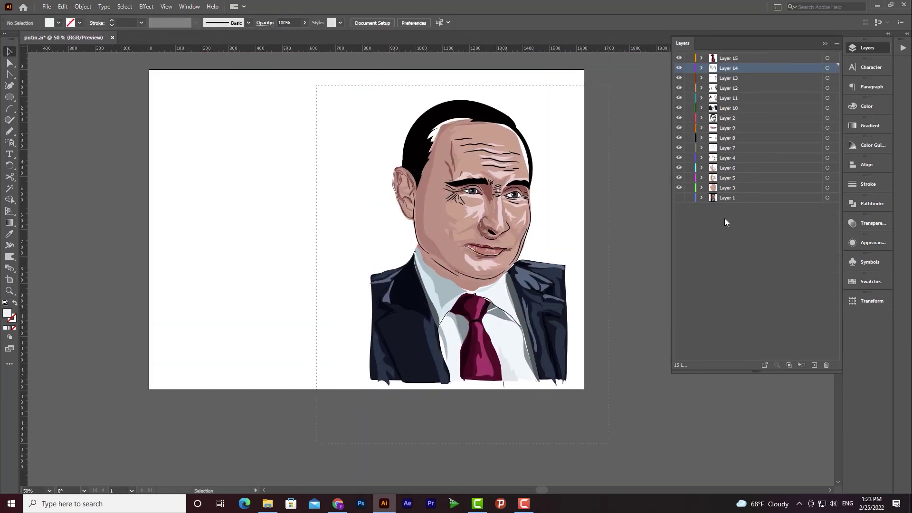
Move the traced portrait to the left side of the widened artboard and deselect it
drag(570, 392, 357, 385)
key(ctrl+shift+a)
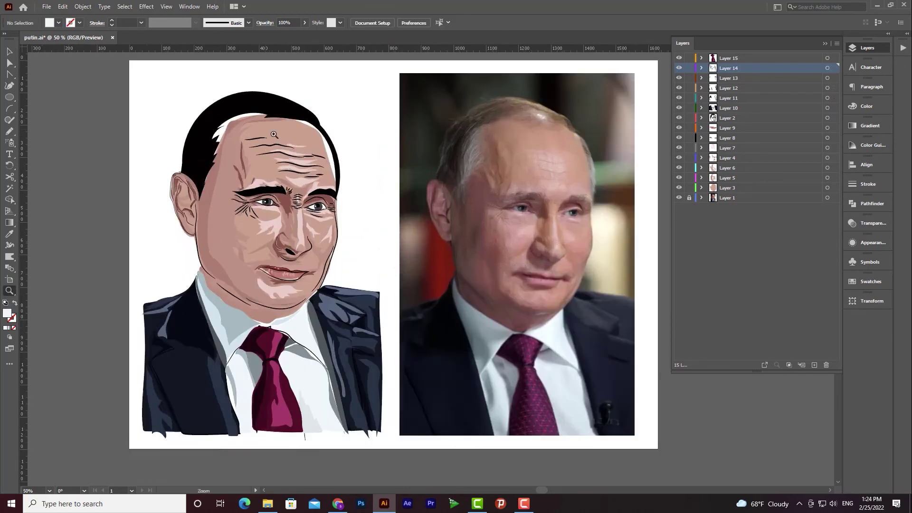
Pull the hair shape's jagged points at the left temple inward over the skin to cover the white gaps
click(273, 135)
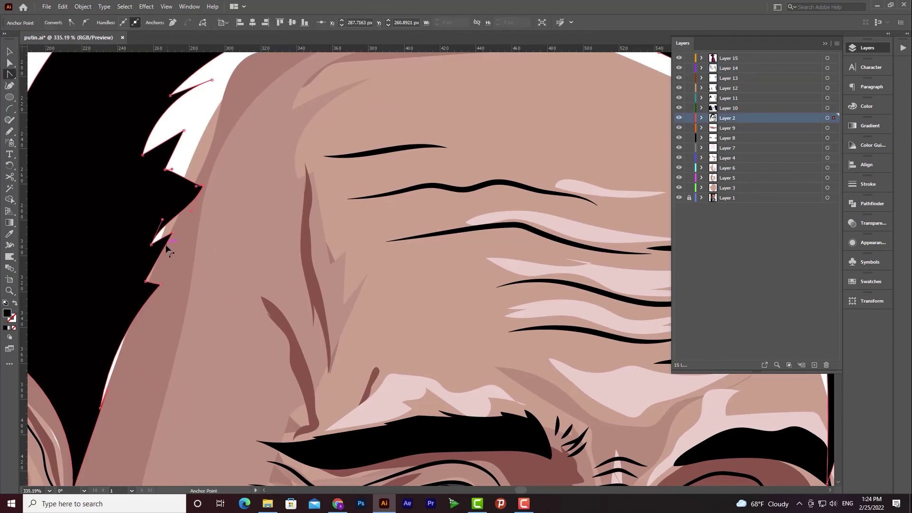
click(165, 171)
drag(166, 170, 165, 203)
drag(184, 131, 207, 153)
drag(143, 155, 163, 171)
drag(212, 80, 236, 105)
drag(209, 152, 249, 246)
drag(211, 189, 259, 200)
Adjust the hair shape's inner edge along the top and right of the forehead to close the white gaps
drag(594, 190, 351, 178)
drag(523, 147, 372, 131)
drag(571, 334, 480, 212)
mouse_move(510, 190)
mouse_down()
mouse_move(480, 212)
mouse_move(510, 198)
mouse_up()
key(z)
Reshape the face's skin outline on Layer 3 where it meets the hair at the forehead and temple
click(12, 79)
drag(502, 243, 535, 253)
drag(468, 119, 491, 133)
drag(247, 156, 547, 275)
drag(216, 195, 181, 222)
drag(186, 269, 155, 279)
drag(195, 376, 117, 370)
key(z)
drag(421, 159, 373, 156)
key(v)
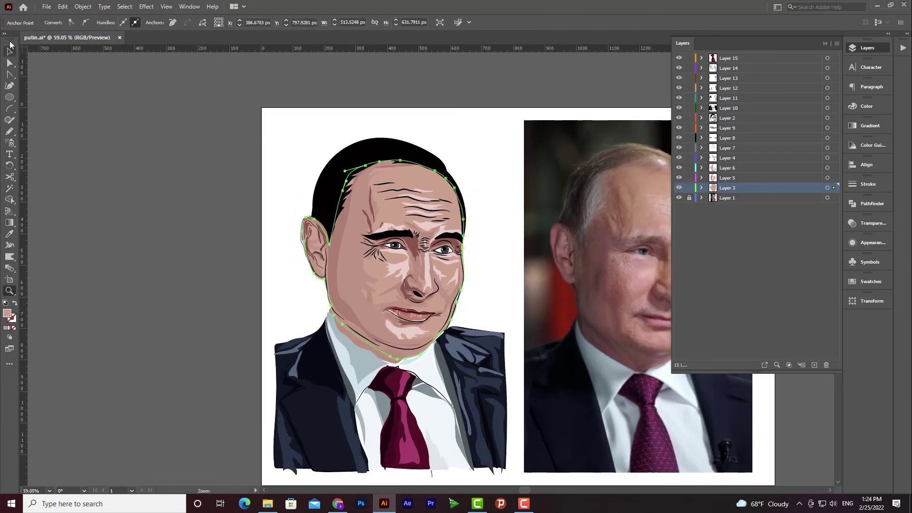
Draw a closed Pencil shape on Layer 3 along the hairline from temple to temple and fill it with the hair's sampled black
click(494, 157)
drag(434, 180, 375, 181)
key(z)
drag(317, 188, 356, 187)
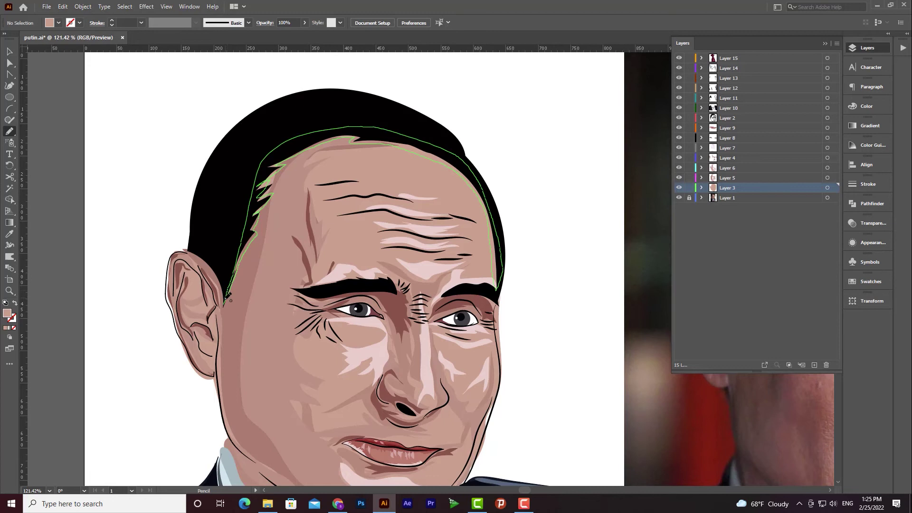
drag(226, 299, 224, 305)
key(i)
click(224, 242)
Recolour the main hair shape on Layer 2 with a very dark brown sampled from the photo, then deselect it
key(v)
click(701, 188)
click(458, 155)
click(701, 117)
drag(560, 228, 347, 220)
key(i)
click(541, 119)
key(ctrl+z)
click(557, 201)
drag(413, 230, 483, 196)
click(10, 54)
click(484, 196)
Move the black hairline shape from Layer 3 to the bottom of Layer 2 and deselect it
click(388, 180)
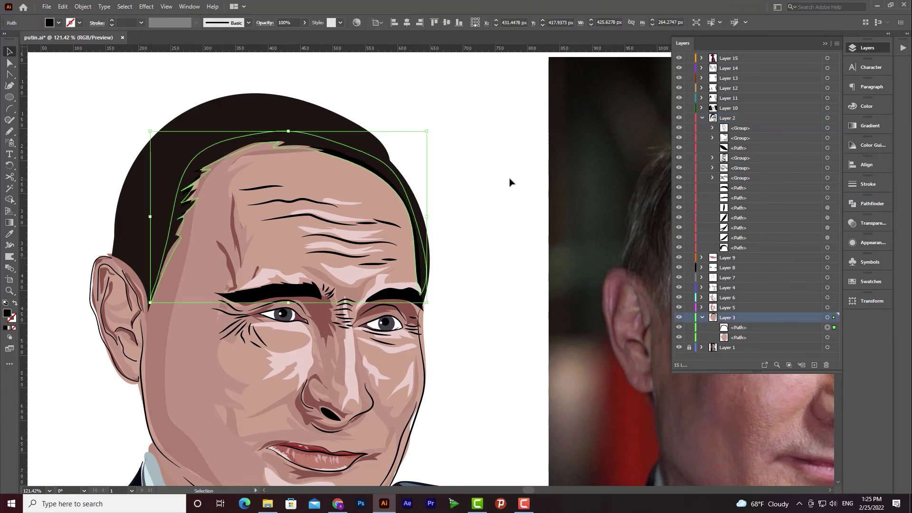
drag(760, 327, 739, 251)
click(459, 164)
scroll(453, 165, down, 5)
scroll(385, 209, up, 1)
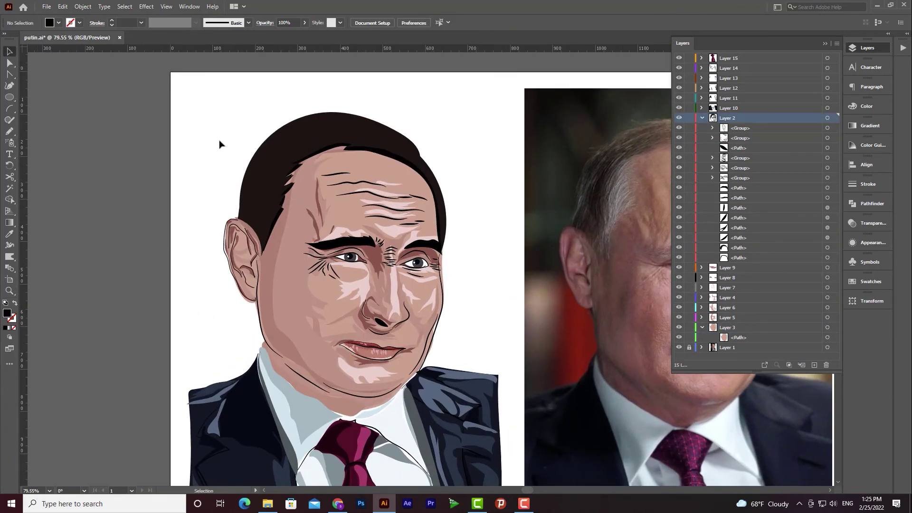
drag(220, 145, 170, 148)
drag(244, 125, 241, 128)
key(ctrl+z)
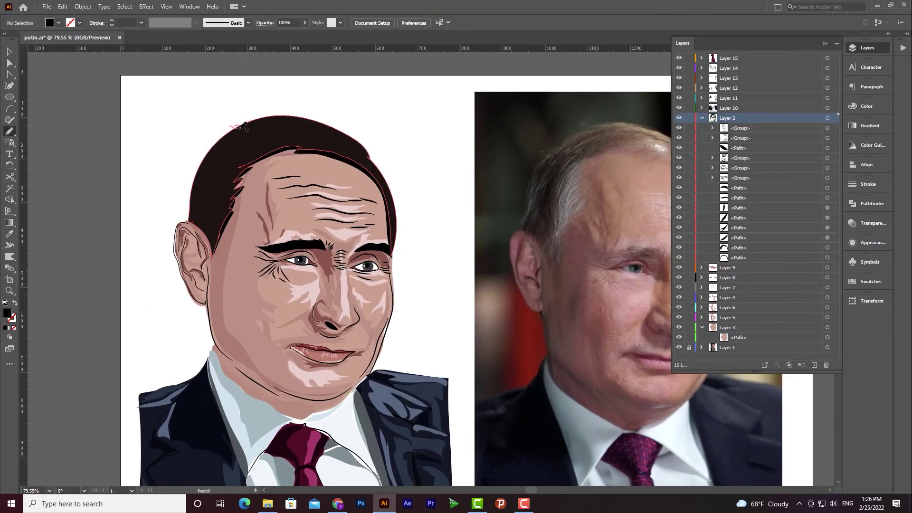
drag(198, 172, 191, 190)
key(i)
click(228, 162)
key(v)
click(430, 161)
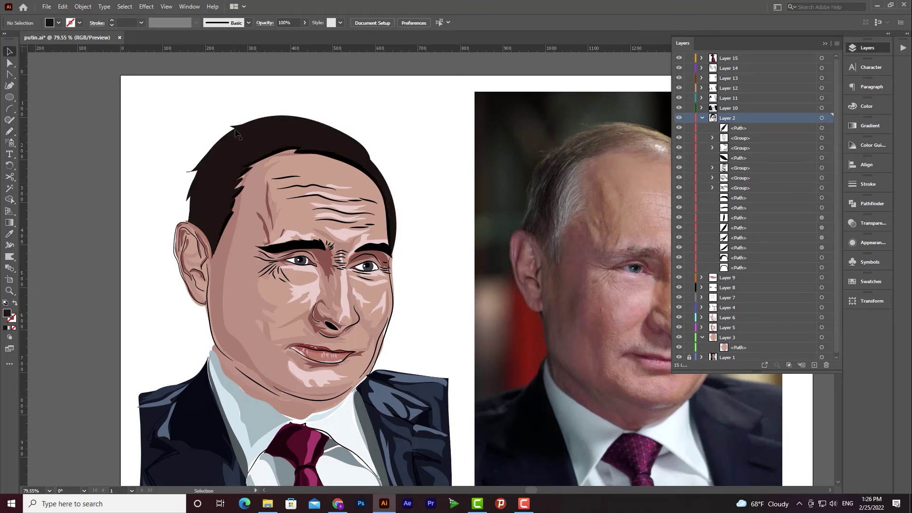
key(ctrl+z)
key(ctrl+z)
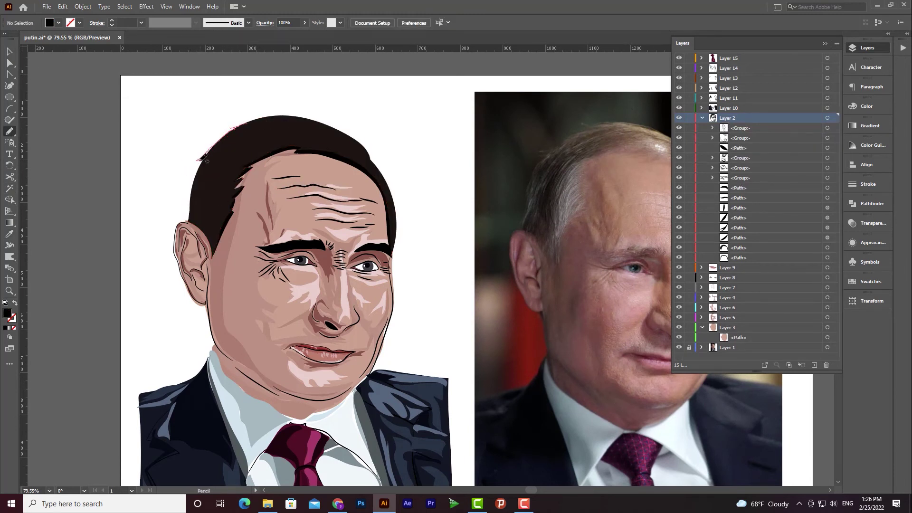
Draw a jagged hair tuft shape along the hair's upper-left outer edge and fill it with the hair's dark brown
drag(202, 161, 244, 128)
key(i)
click(247, 142)
key(v)
click(430, 180)
Draw a column of short tapered hair strands along the hair's outer edge at the right temple
drag(497, 272, 407, 258)
drag(300, 178, 305, 191)
drag(303, 189, 308, 216)
drag(303, 216, 306, 231)
drag(303, 229, 301, 242)
Select the new hair strands, group them and set their stroke colour
key(v)
drag(828, 128, 828, 168)
key(ctrl+g)
click(80, 23)
click(87, 33)
Reposition individual strands inside the group so they follow the hair's right outer edge
scroll(308, 210, up, 6)
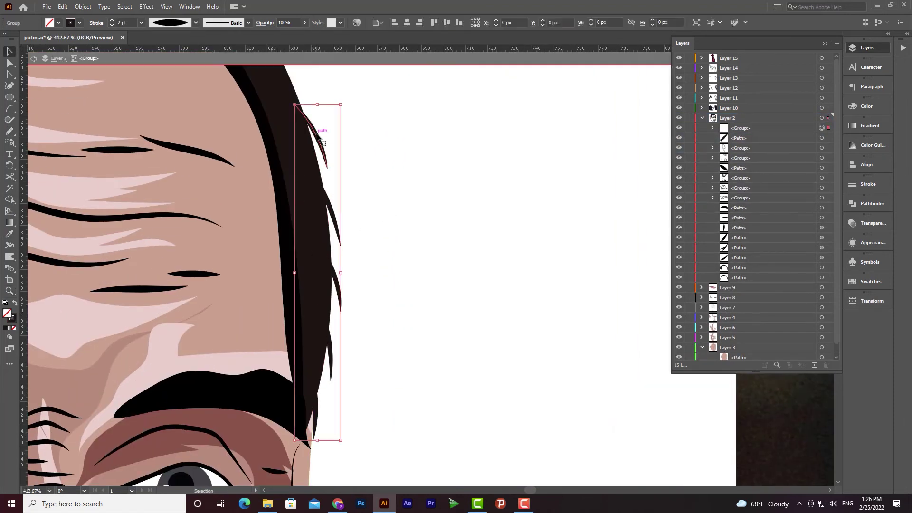
double_click(309, 210)
drag(331, 348, 333, 270)
drag(317, 400, 330, 337)
drag(366, 180, 323, 266)
drag(334, 276, 334, 322)
key(Escape)
Duplicate the strand group and fit the copy against the hair's right edge between the existing strands
key(ctrl+alt+space)
drag(386, 276, 427, 280)
click(166, 86)
drag(330, 298, 387, 337)
key(ctrl+z)
mouse_move(361, 309)
mouse_down()
mouse_move(379, 274)
mouse_move(372, 320)
mouse_up()
drag(331, 335, 334, 187)
drag(342, 256, 359, 251)
drag(338, 253, 335, 256)
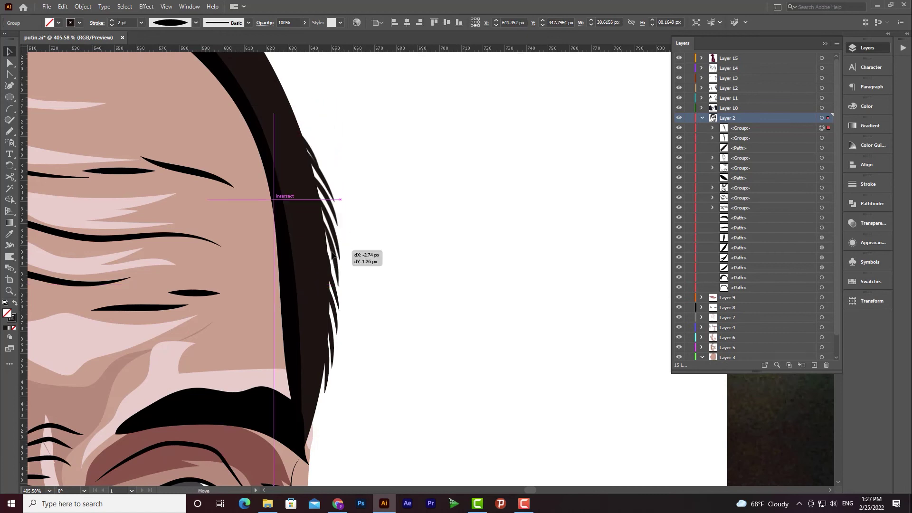
Fine-tune the position and angle of the duplicated strands along the right edge of the hair
drag(347, 199, 377, 317)
drag(352, 314, 313, 180)
drag(344, 285, 364, 276)
drag(335, 252, 337, 256)
drag(370, 283, 363, 292)
drag(361, 238, 418, 347)
drag(363, 326, 328, 229)
double_click(307, 204)
key(Escape)
Copy the strand group from the right temple to the upper-right part of the hair
drag(425, 229, 371, 233)
drag(444, 275, 400, 191)
scroll(393, 254, up, 4)
key(v)
click(487, 305)
key(ctrl+z)
drag(492, 308, 354, 150)
scroll(352, 150, down, 2)
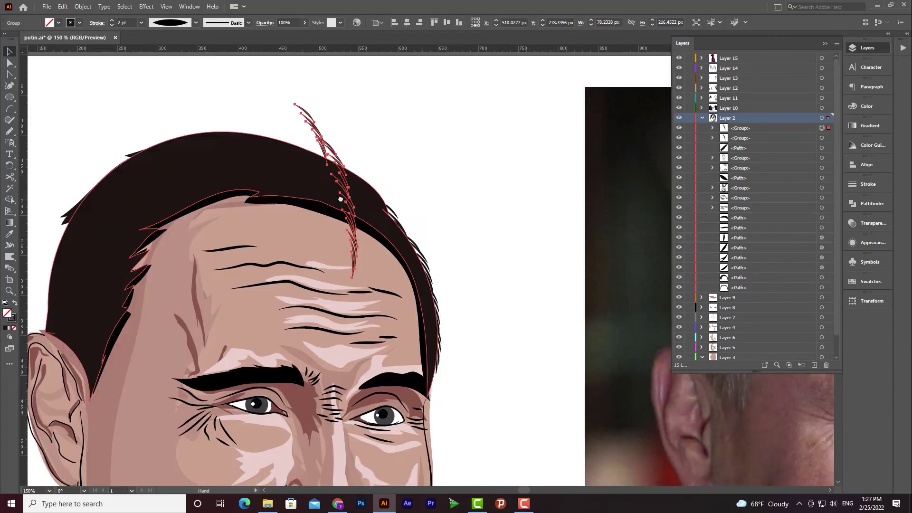
Transform the copied strand group and place further rotated copies along the hair's top and upper-left outline
right_click(330, 149)
mouse_move(356, 257)
click(446, 292)
click(760, 312)
drag(362, 105, 425, 243)
drag(381, 204, 328, 148)
drag(355, 185, 370, 138)
drag(288, 132, 426, 179)
scroll(254, 167, up, 2)
drag(418, 124, 195, 184)
drag(194, 184, 337, 163)
Isolate the main hair shape and reshape its outer outline around the notch at the upper right
drag(461, 202, 437, 83)
click(294, 200)
key(Delete)
drag(329, 122, 359, 126)
drag(287, 200, 264, 166)
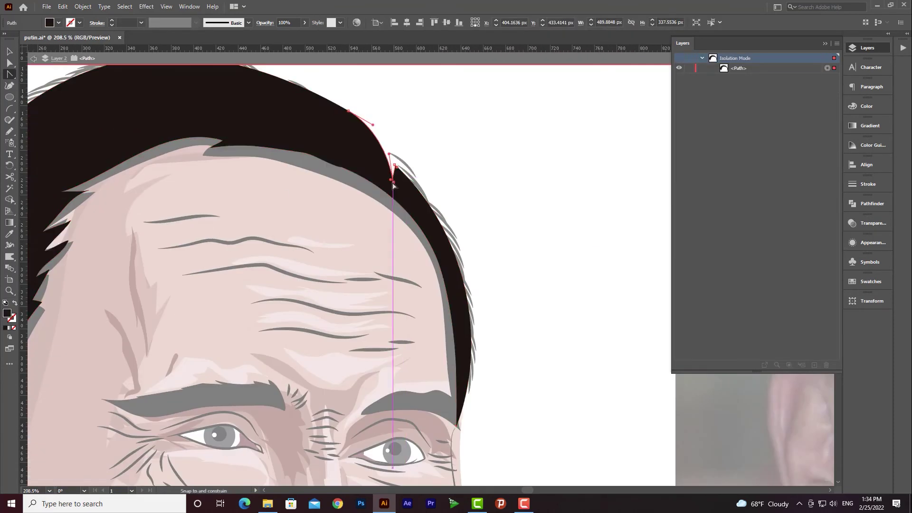
drag(387, 407, 489, 338)
scroll(396, 180, up, 3)
Remove the surplus anchor point at the hair outline's upper-right notch with the Delete Anchor Point tool
click(12, 76)
click(394, 175)
click(400, 172)
drag(10, 75, 49, 96)
click(400, 172)
drag(395, 174, 512, 188)
Adjust the main hair shape's anchors at the upper-right notch and leave isolation mode
key(z)
drag(459, 260, 380, 264)
mouse_move(440, 235)
mouse_down()
mouse_move(443, 218)
mouse_move(444, 231)
mouse_up()
drag(476, 244, 479, 244)
key(ctrl+space)
drag(528, 328, 494, 302)
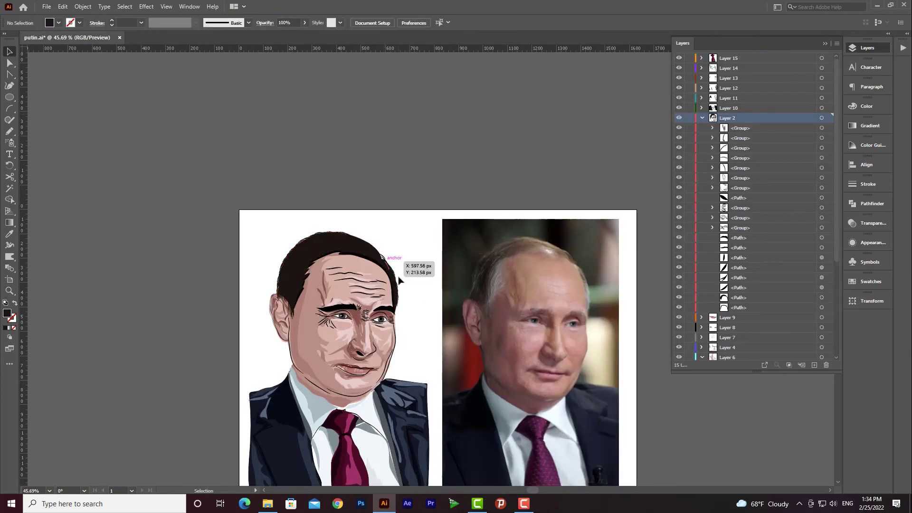
scroll(403, 264, up, 5)
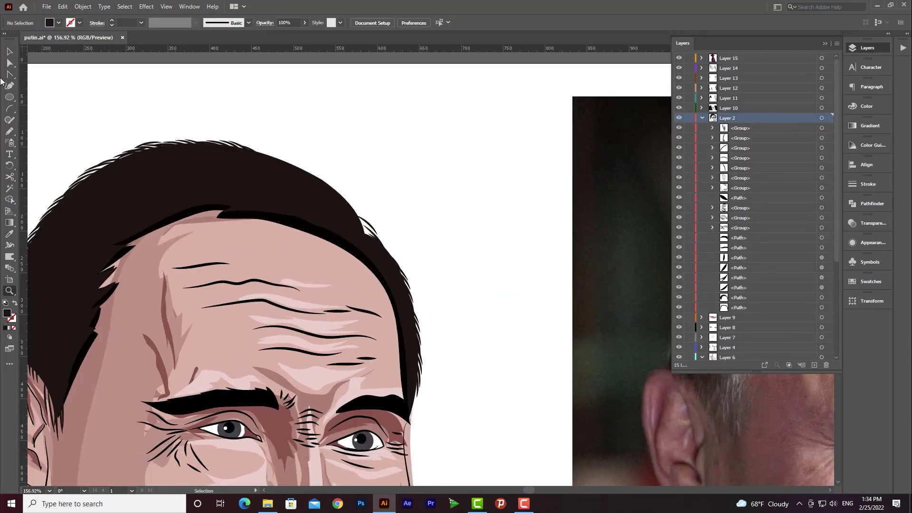
double_click(349, 196)
click(362, 215)
drag(362, 215, 365, 226)
drag(377, 238, 374, 241)
click(394, 59)
Refine the hair outline near the upper-right notch and the black hairline shape's curve with the Anchor Point tool
double_click(342, 194)
double_click(413, 177)
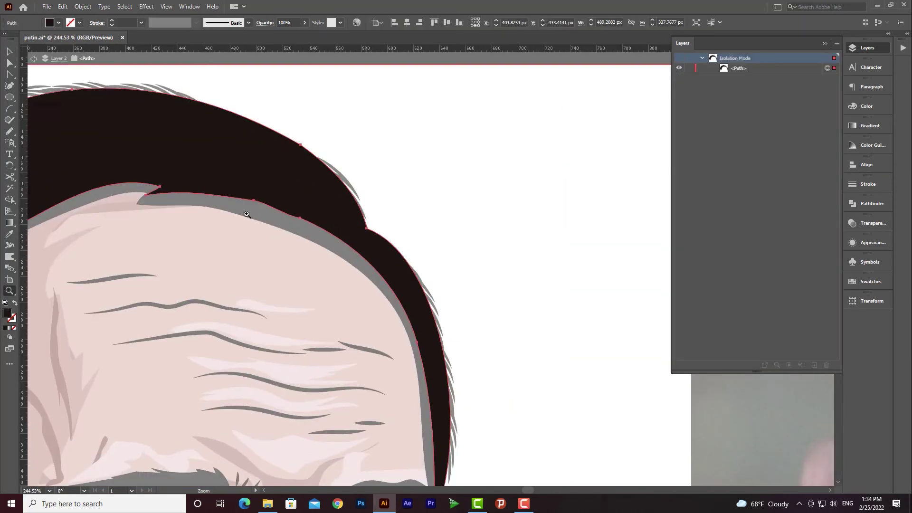
drag(9, 74, 52, 106)
click(350, 247)
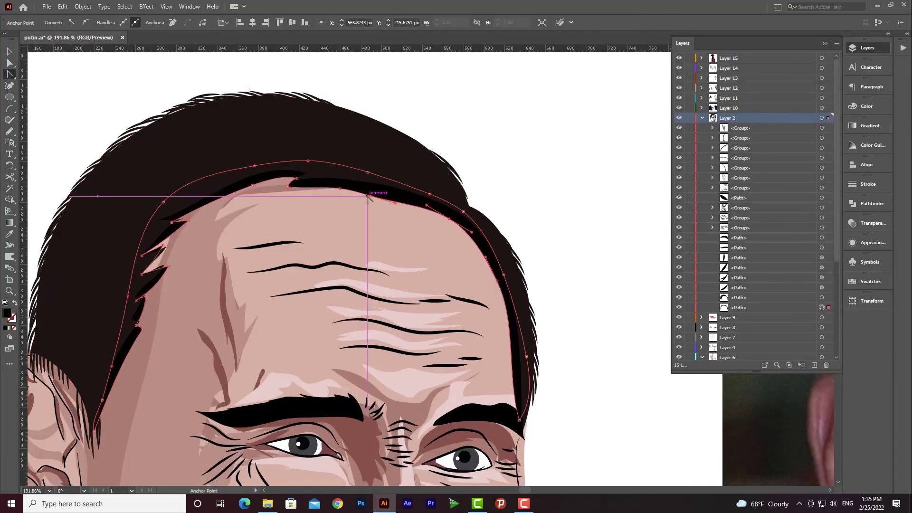
drag(518, 274, 307, 157)
key(v)
drag(552, 370, 416, 313)
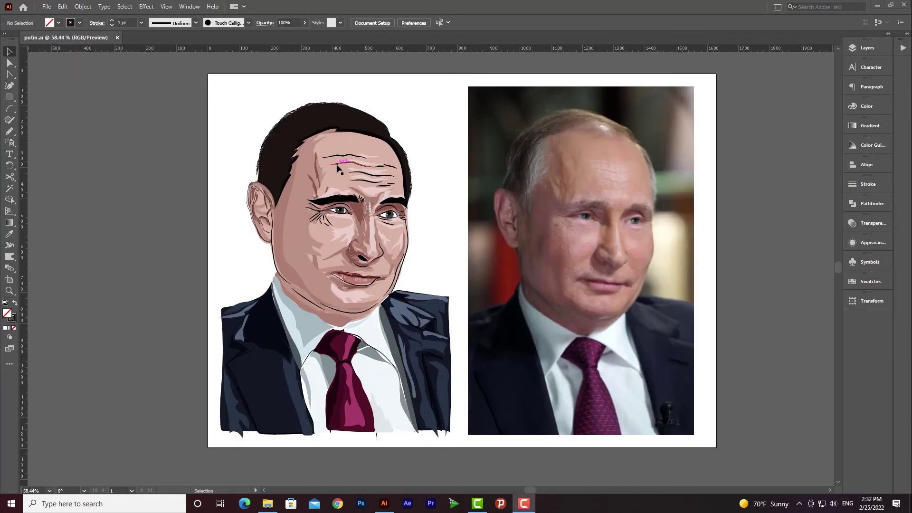
drag(351, 225, 389, 241)
key(ctrl+z)
key(ctrl+z)
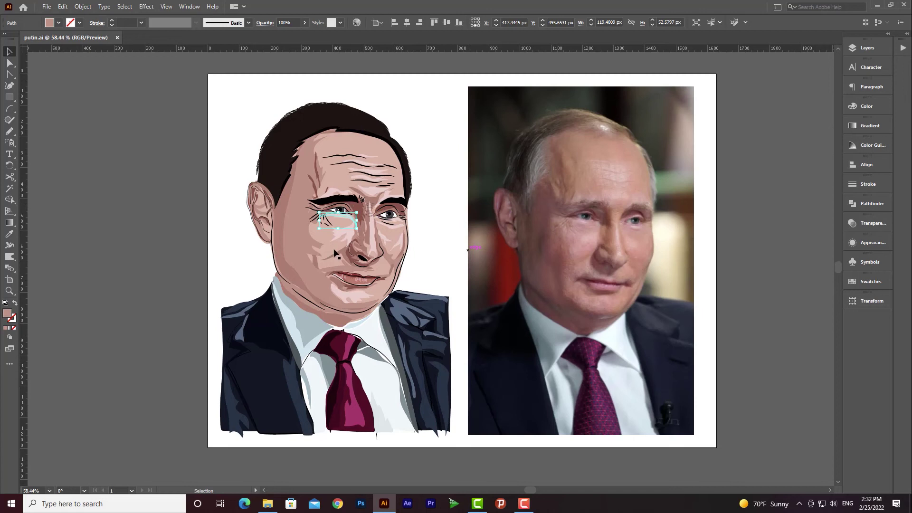
Set the stroke colour of the grouped face contour and forehead wrinkle lines to dark brown 3d1b01
click(406, 260)
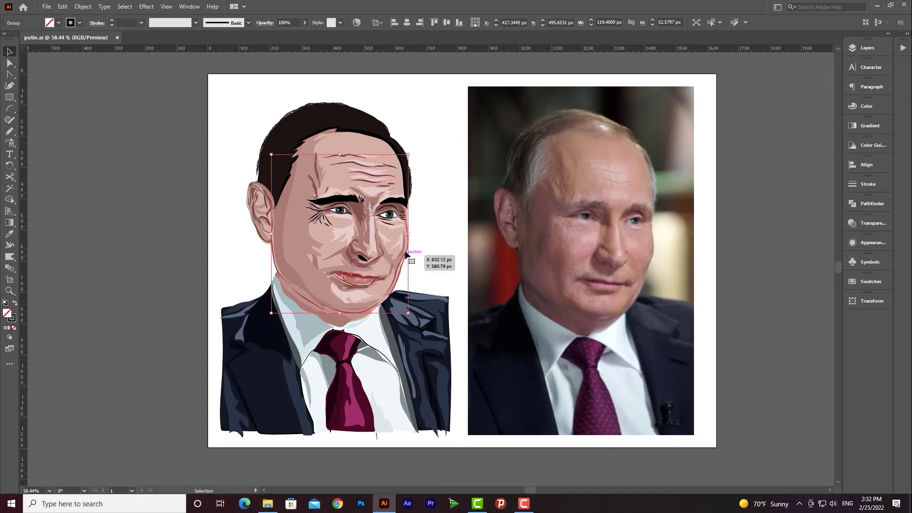
double_click(16, 319)
drag(507, 142, 595, 131)
click(571, 261)
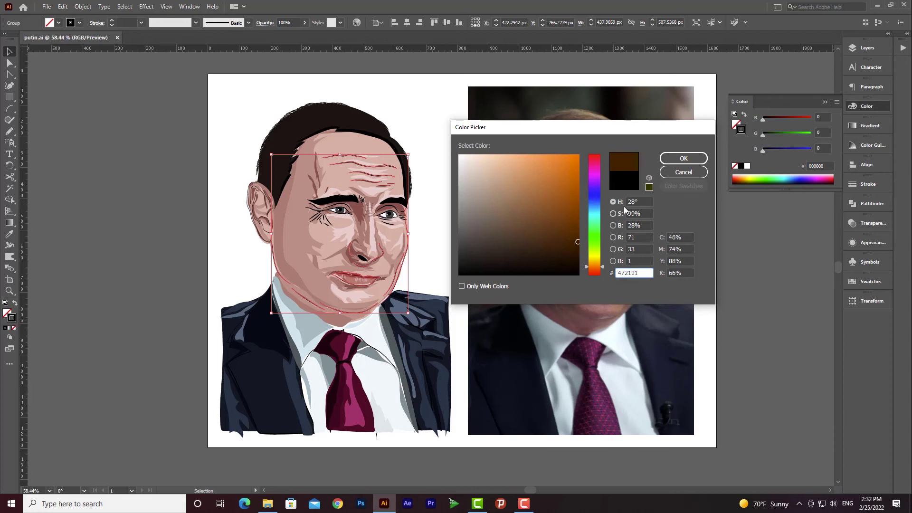
click(673, 160)
click(156, 304)
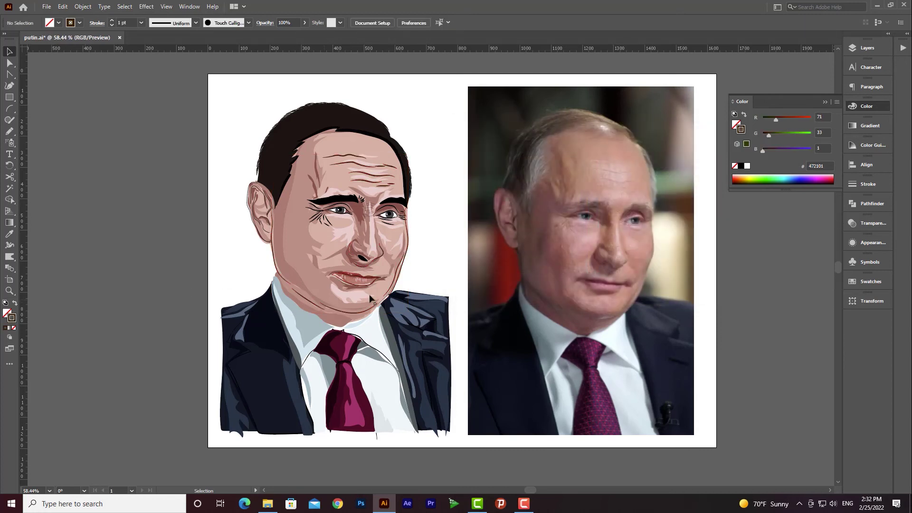
click(346, 288)
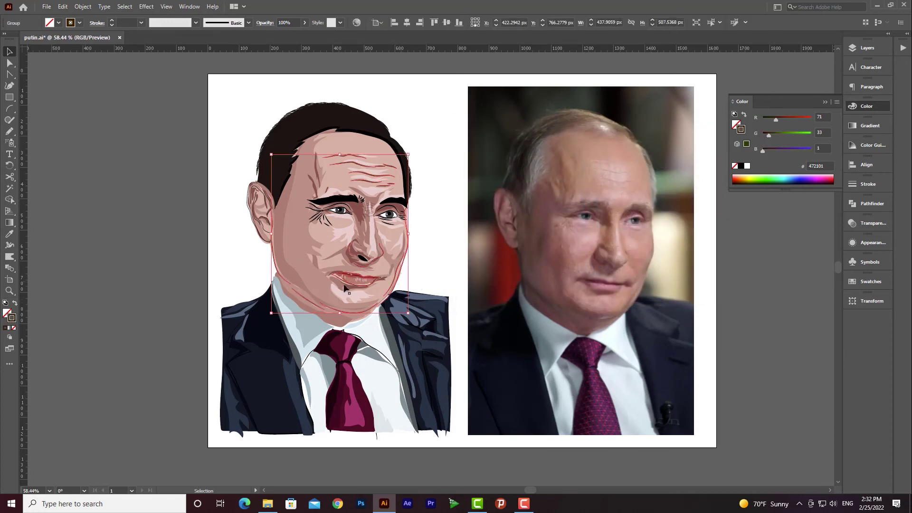
double_click(10, 318)
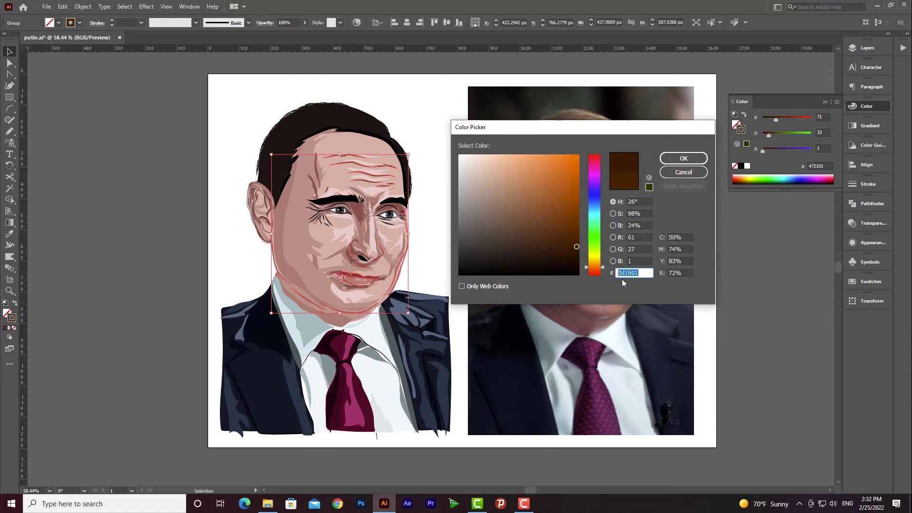
click(683, 160)
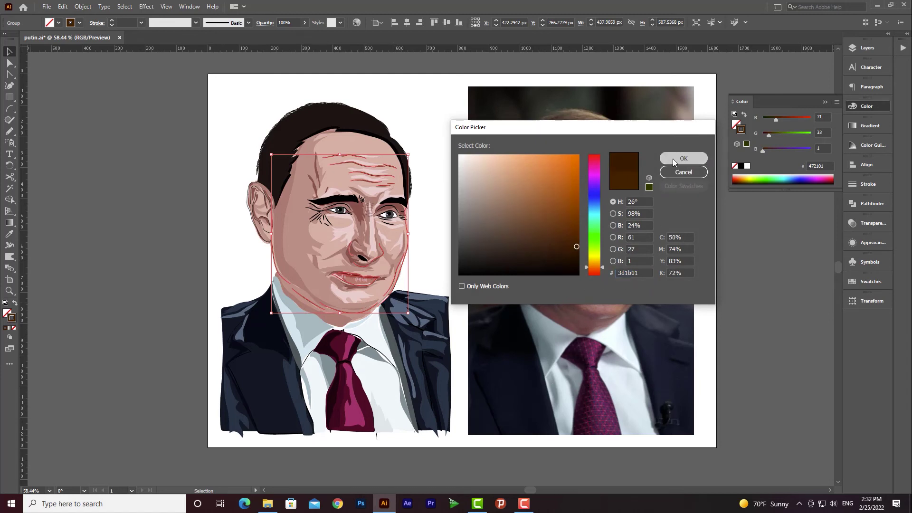
Recolour the strokes of the wrinkle and eyelid lines around both eyes dark brown
key(z)
drag(356, 221, 404, 246)
click(9, 52)
click(306, 214)
double_click(12, 318)
click(683, 159)
click(495, 215)
click(421, 216)
double_click(12, 318)
click(682, 159)
Select both eyebrows and set their fill to the very dark brown 160800
click(426, 195)
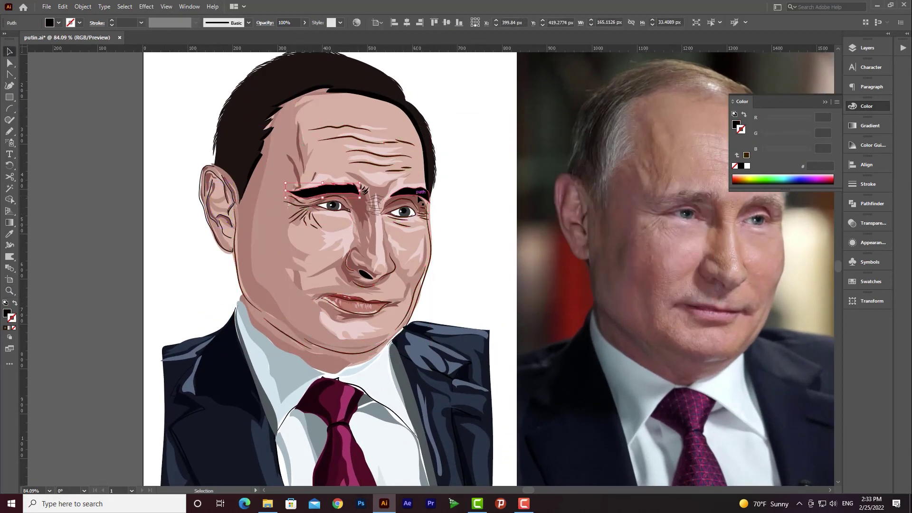
double_click(7, 315)
double_click(7, 315)
click(574, 265)
click(683, 160)
double_click(7, 315)
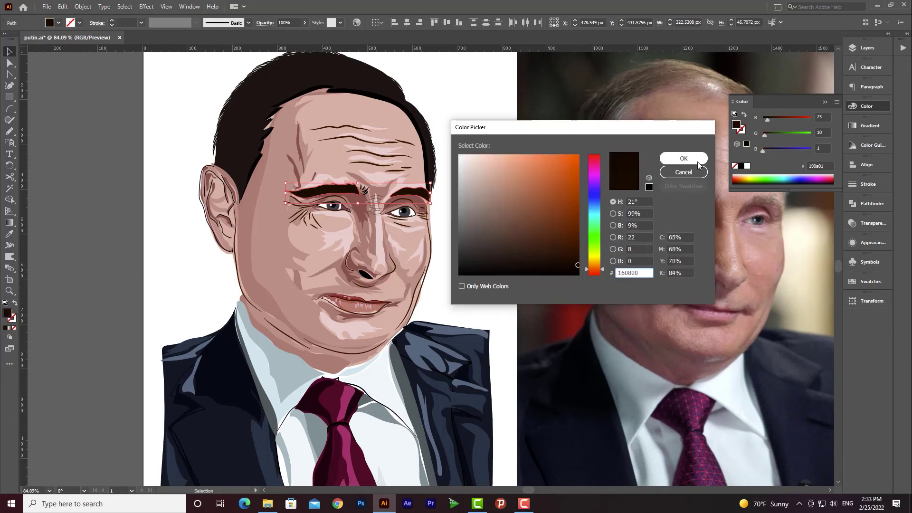
click(696, 161)
Reselect the eyebrow above the right-hand eye, set its fill to the lighter brown 1e0a00 and deselect it
click(477, 189)
click(405, 189)
double_click(8, 315)
click(578, 262)
click(683, 159)
click(477, 192)
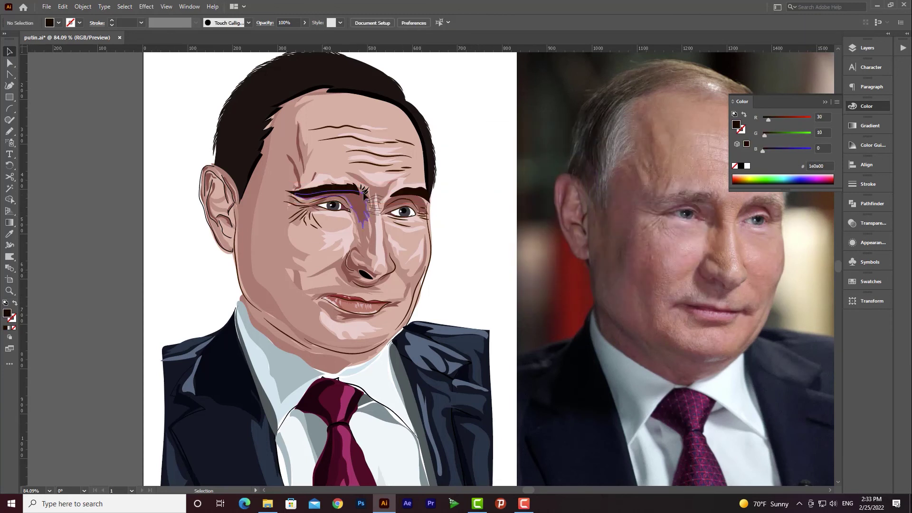
Select the fine frown lines between the eyebrows and recolour their strokes dark brown
scroll(369, 201, up, 3)
click(358, 187)
click(382, 229)
double_click(13, 319)
click(572, 249)
click(683, 159)
click(548, 312)
key(ctrl+space)
Select the hair shape, set its fill to the near-black 020000 and deselect it
drag(401, 278, 319, 278)
click(304, 164)
double_click(7, 314)
click(9, 234)
click(354, 245)
double_click(7, 314)
click(579, 267)
click(682, 159)
click(9, 51)
click(448, 312)
click(380, 152)
click(488, 278)
Select several remaining contour lines of the portrait together and change their stroke colour
key(ctrl+space)
drag(364, 153, 416, 153)
click(301, 119)
shift+click(316, 121)
shift+click(188, 238)
click(166, 209)
click(230, 198)
click(375, 125)
shift+click(266, 132)
shift+click(194, 227)
shift+click(501, 250)
double_click(13, 319)
click(682, 139)
click(565, 209)
drag(339, 196, 317, 196)
key(space)
mouse_move(571, 346)
mouse_down()
mouse_move(492, 334)
mouse_move(470, 353)
mouse_move(439, 294)
mouse_up()
key(space)
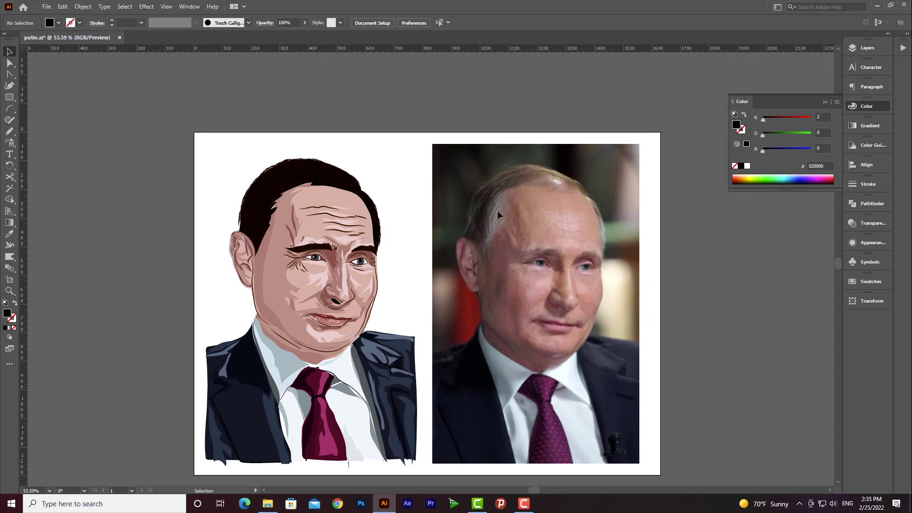
Add a new layer above Layer 15 to hold additional hair strands
key(z)
drag(331, 200, 388, 216)
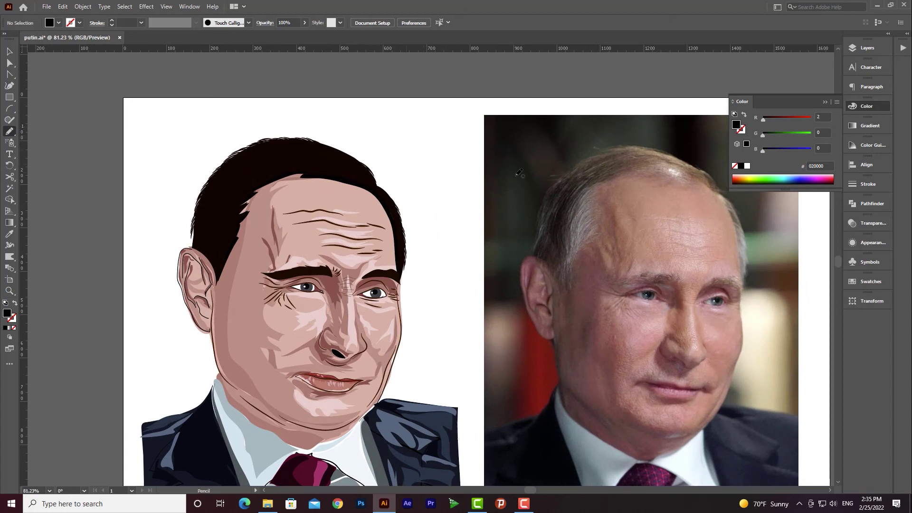
click(869, 51)
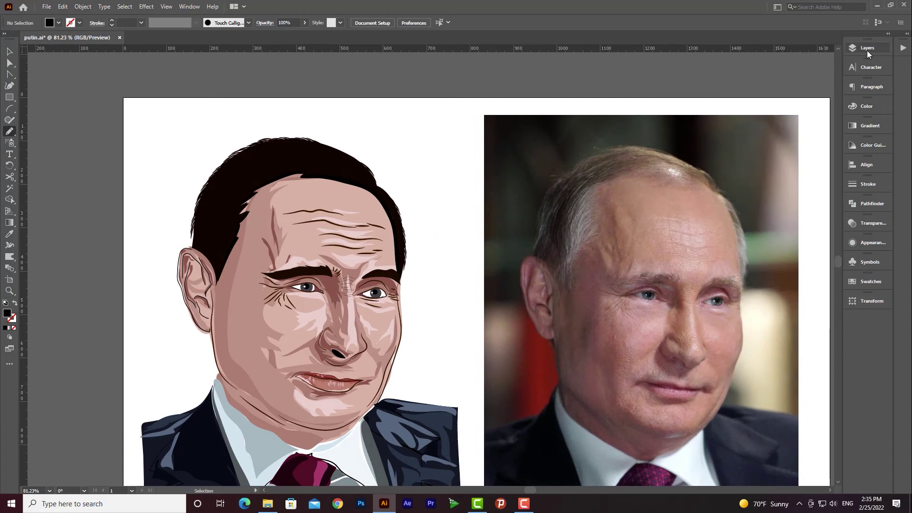
click(732, 57)
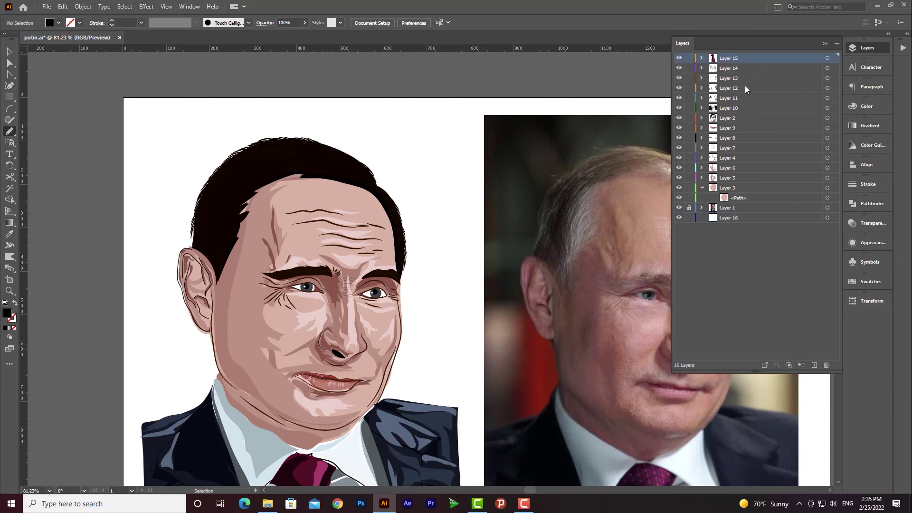
click(815, 364)
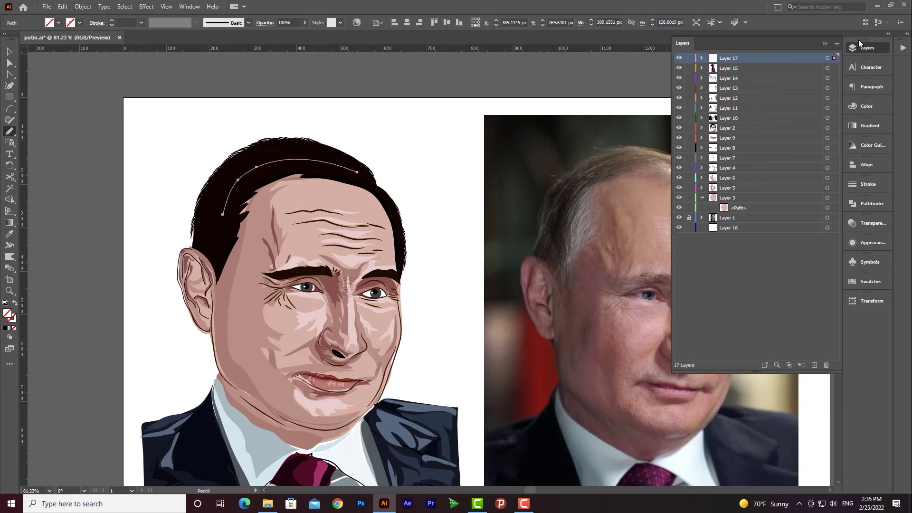
click(829, 43)
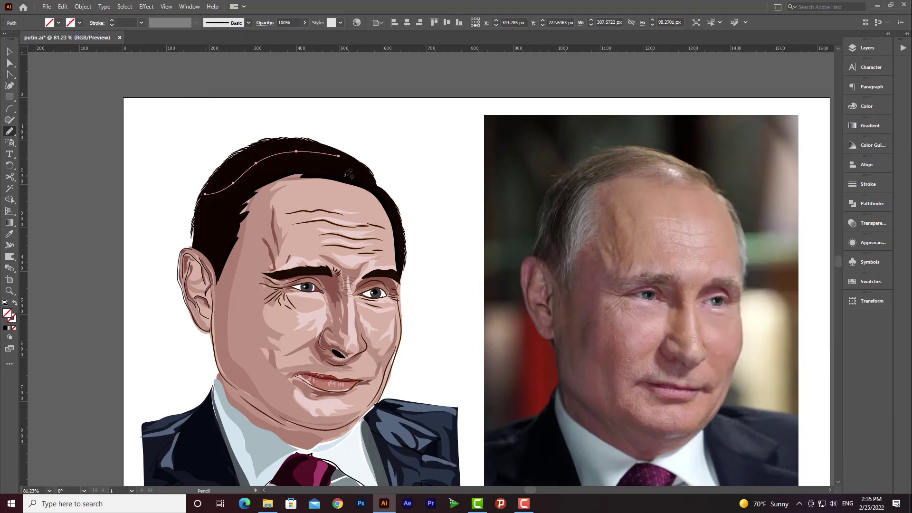
Draw several long curved strands over the top hair with the Pencil tool and move them all to the empty area beside the head
drag(222, 214, 357, 172)
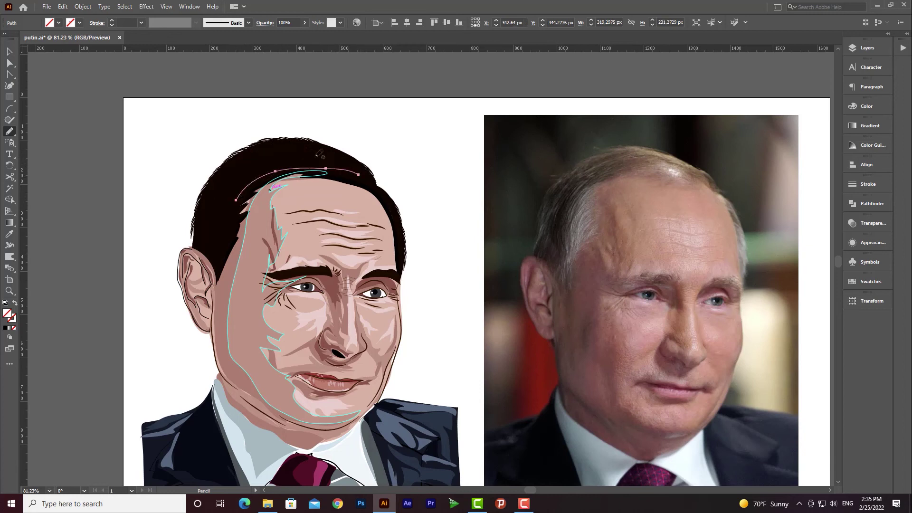
key(ctrl+shift+a)
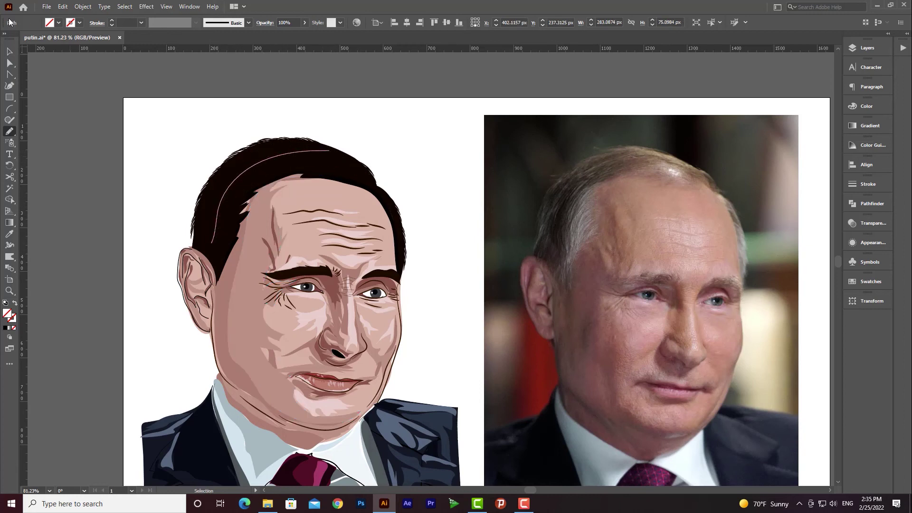
click(870, 49)
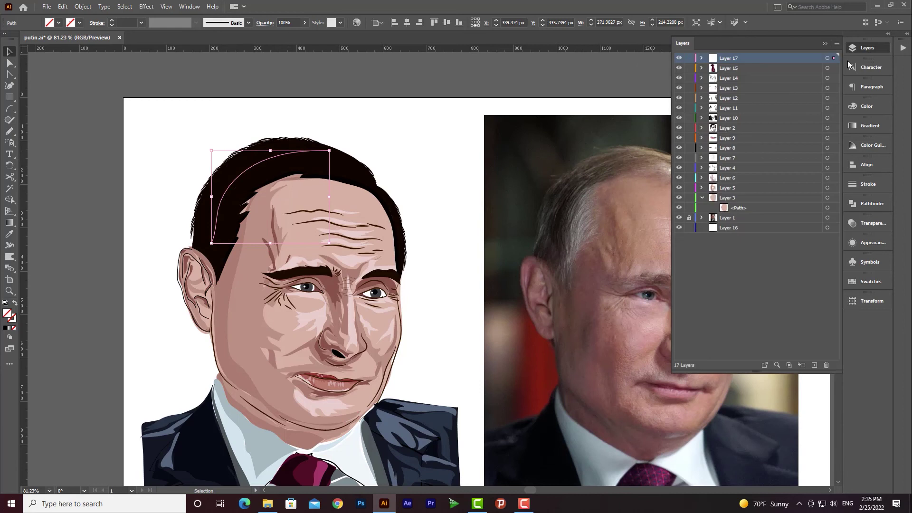
click(833, 58)
drag(272, 166, 432, 127)
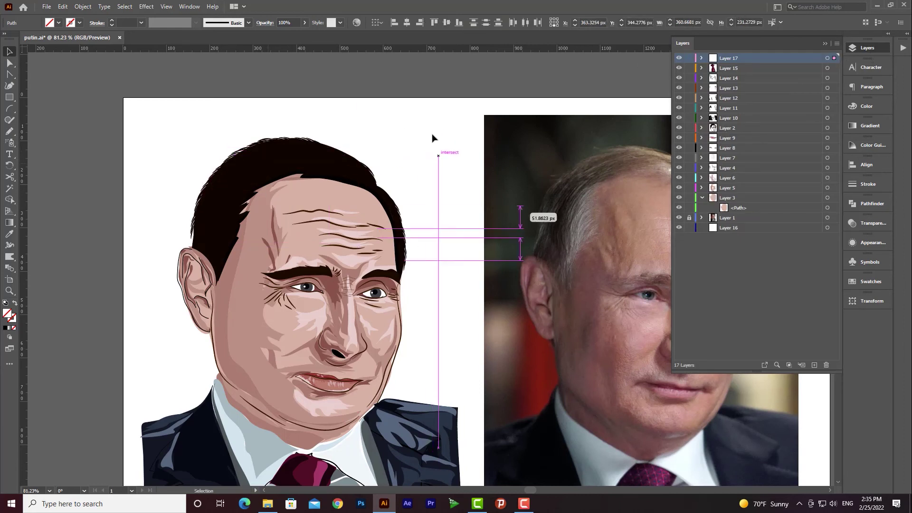
Try to copy the hair's appearance onto the strands with the Eyedropper and undo it
key(i)
click(254, 178)
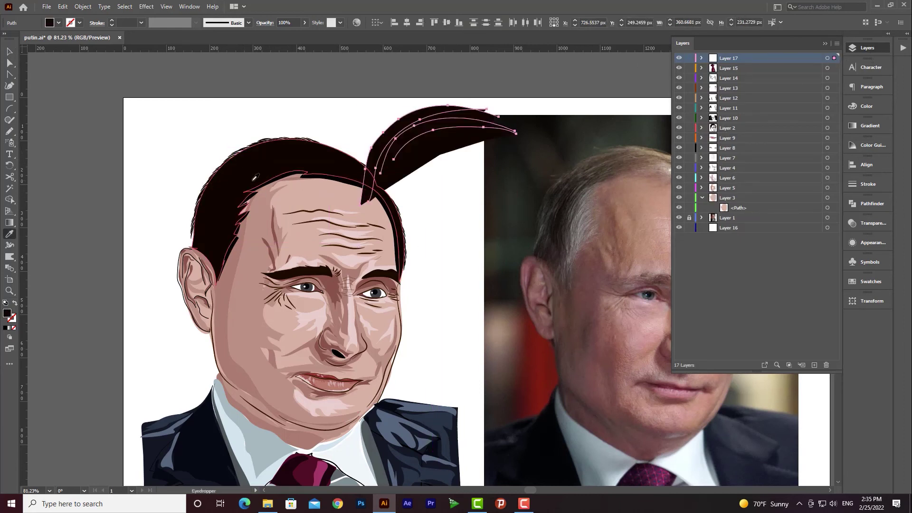
key(ctrl+z)
Give all the strands beside the head an unfilled 1 pt stroke with a linear gradient
key(v)
click(441, 114)
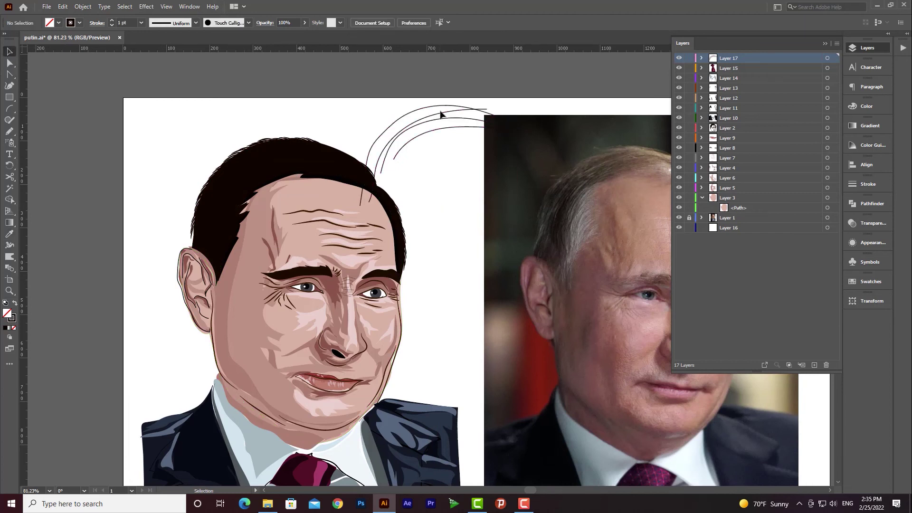
drag(445, 99, 395, 145)
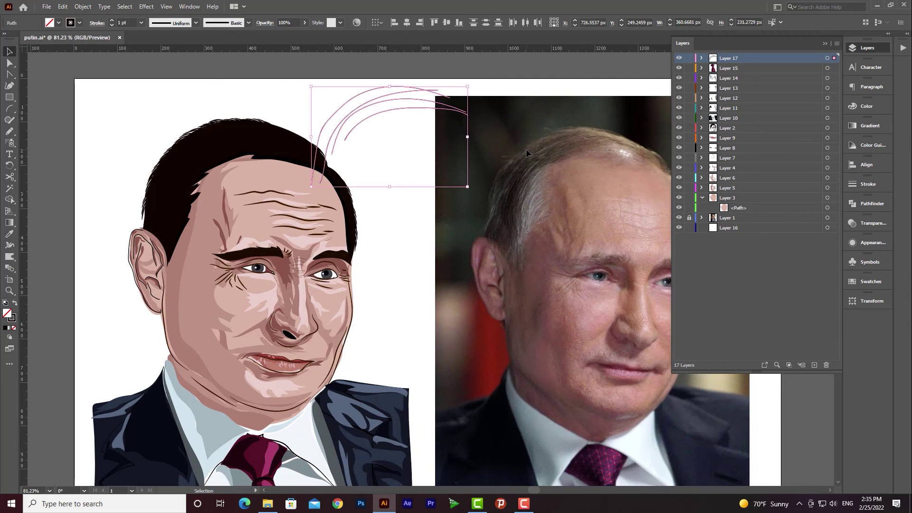
click(869, 127)
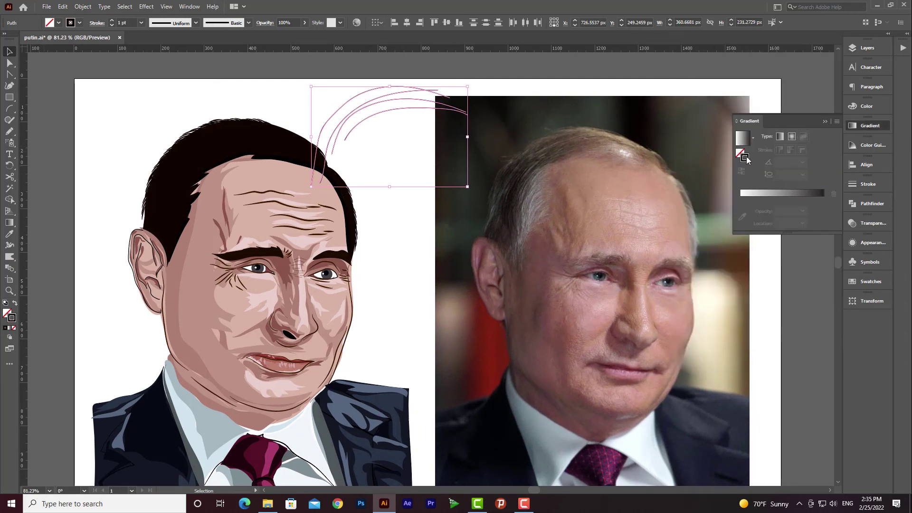
click(773, 194)
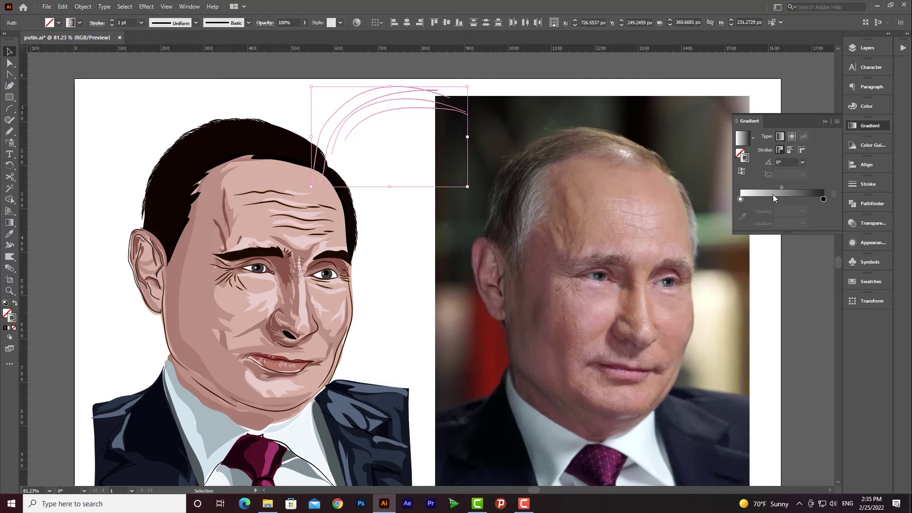
Switch the strand gradient's dark end stop to RGB and set its colour to 110500
double_click(823, 199)
click(823, 210)
click(823, 211)
click(823, 210)
click(849, 223)
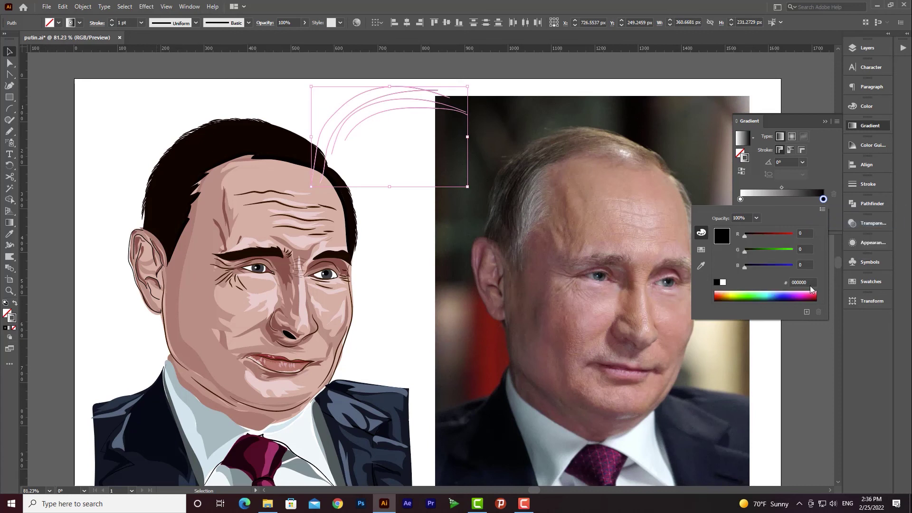
text(110500)
click(812, 248)
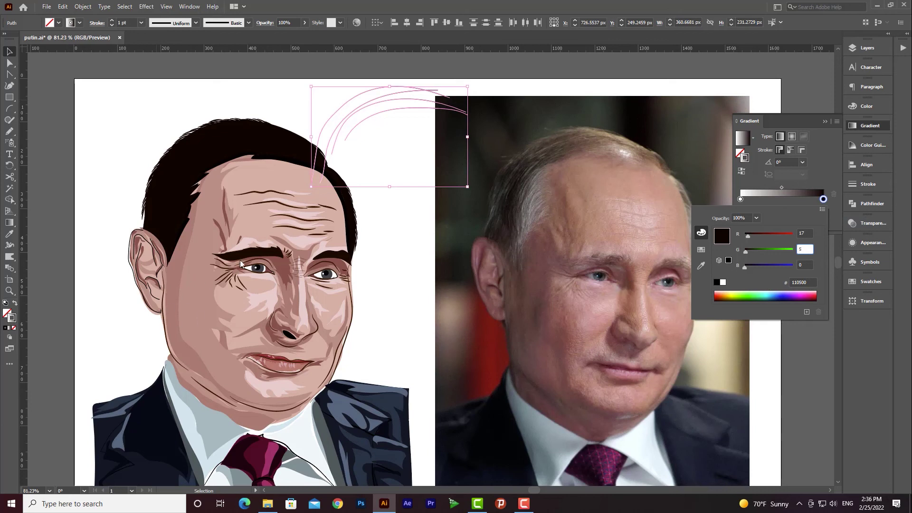
Copy the hex code of the dark brown stroke from the grouped face contour lines
click(247, 257)
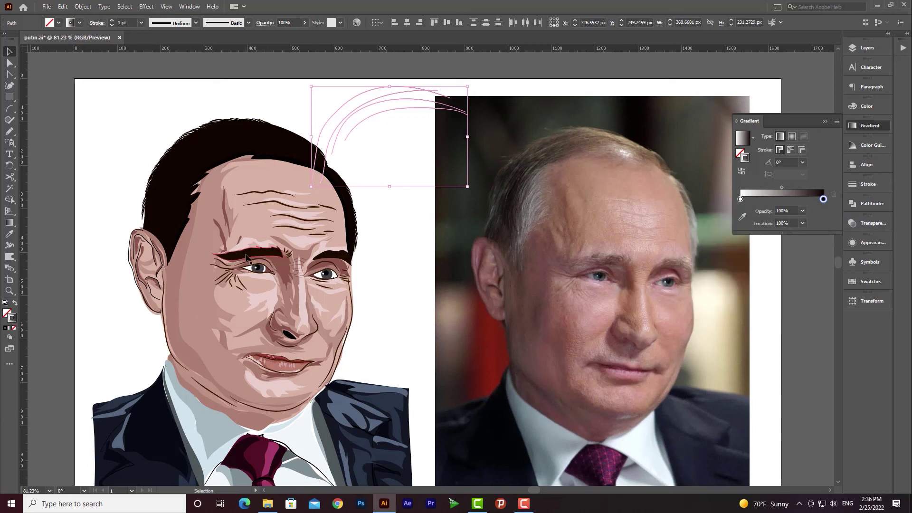
click(181, 369)
double_click(10, 319)
key(Escape)
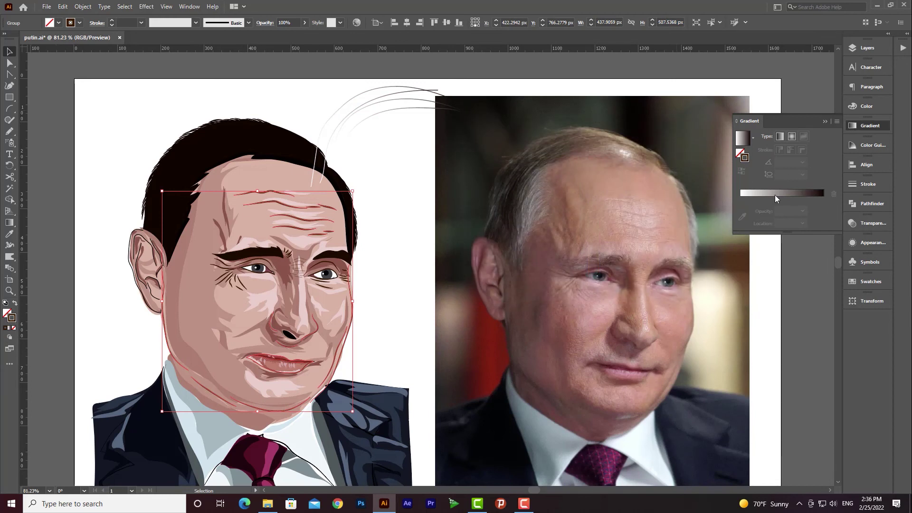
Reselect all the strands and paste the dark brown 3d1b01 into the gradient's end stop
click(392, 111)
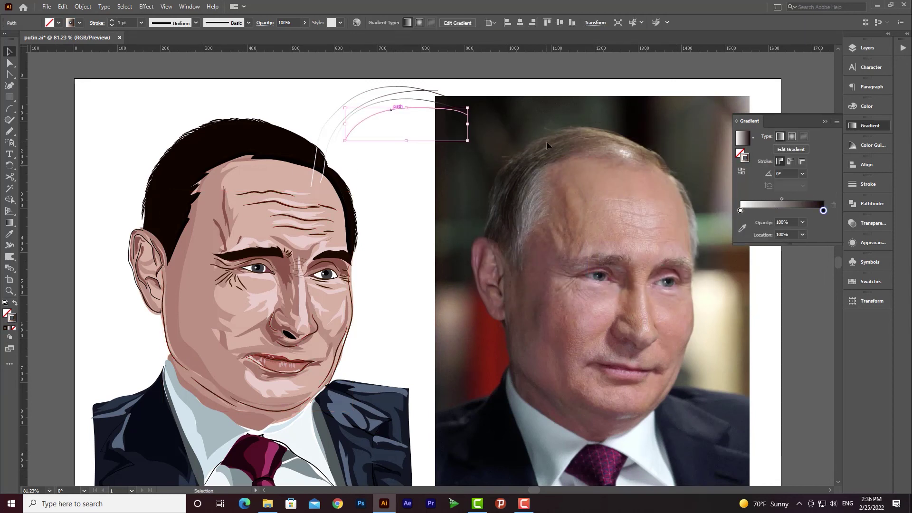
drag(405, 106, 565, 149)
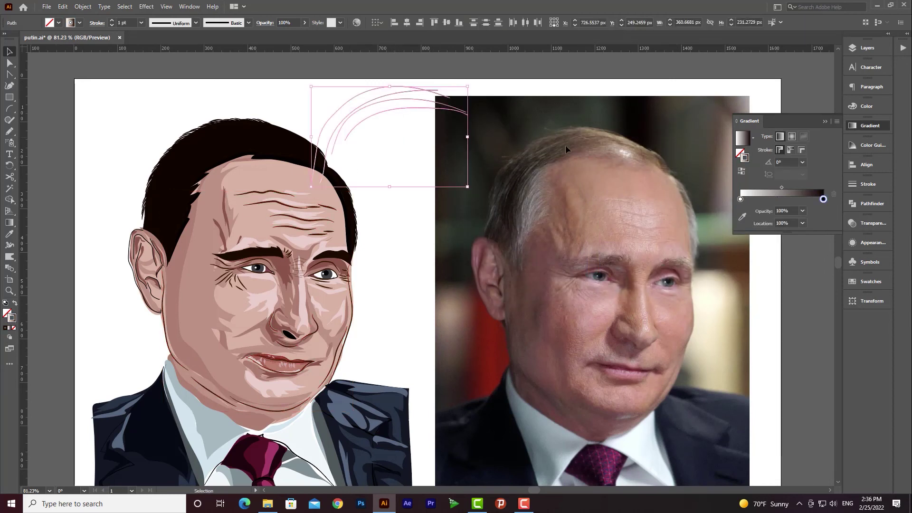
double_click(823, 202)
drag(813, 281, 763, 282)
key(ctrl+v)
key(Return)
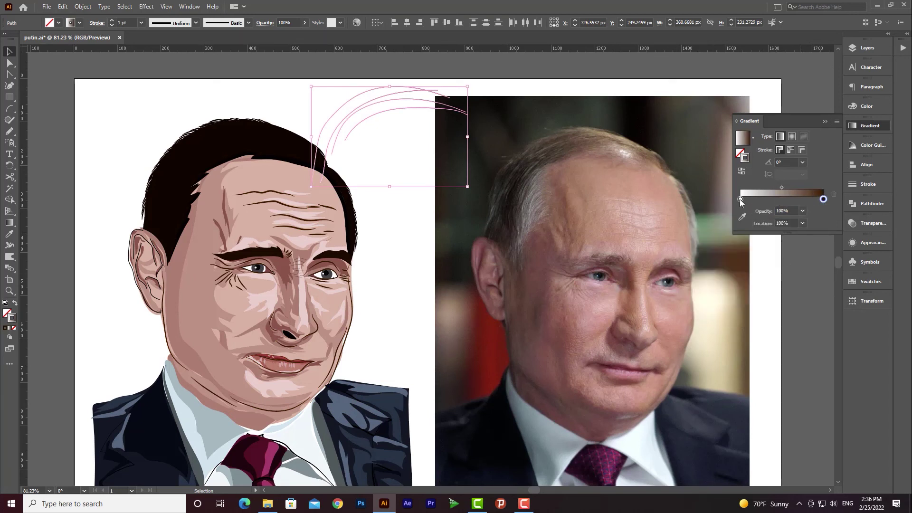
Switch the gradient's white start stop to RGB and set its colour to 3d1b01
double_click(739, 199)
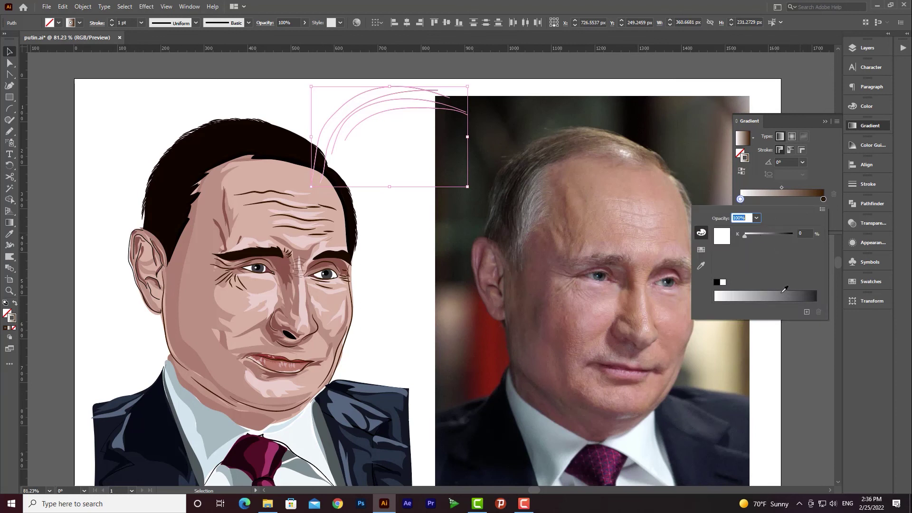
click(782, 292)
click(822, 209)
click(839, 223)
drag(812, 282, 770, 282)
text(3d1b01)
click(806, 248)
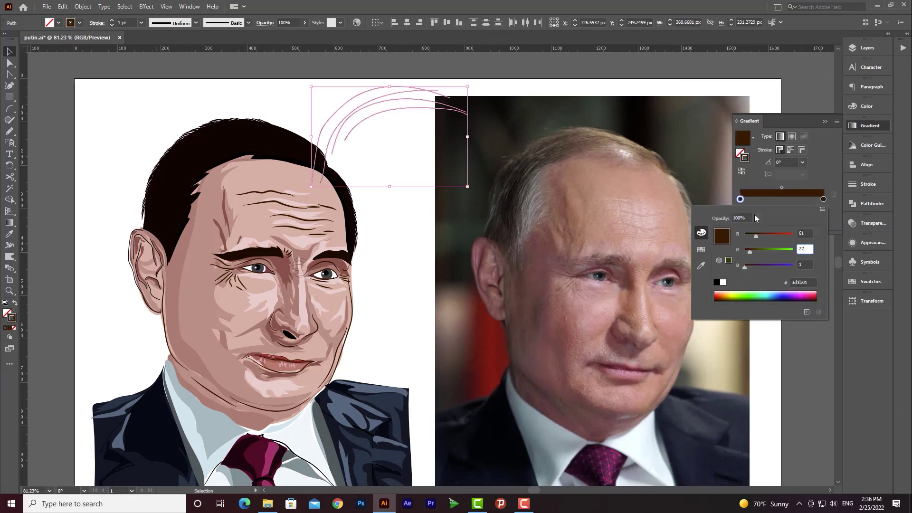
Set the opacity of the strand gradient's start stop to 0%
drag(748, 253, 747, 253)
click(773, 205)
click(802, 211)
click(814, 224)
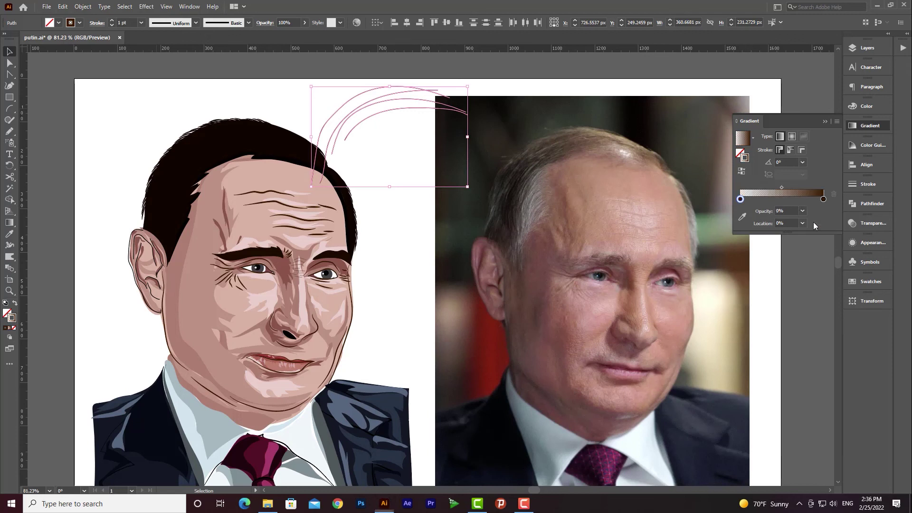
Add a middle stop at about 51% of the strand gradient and set its opacity to 100%
click(783, 200)
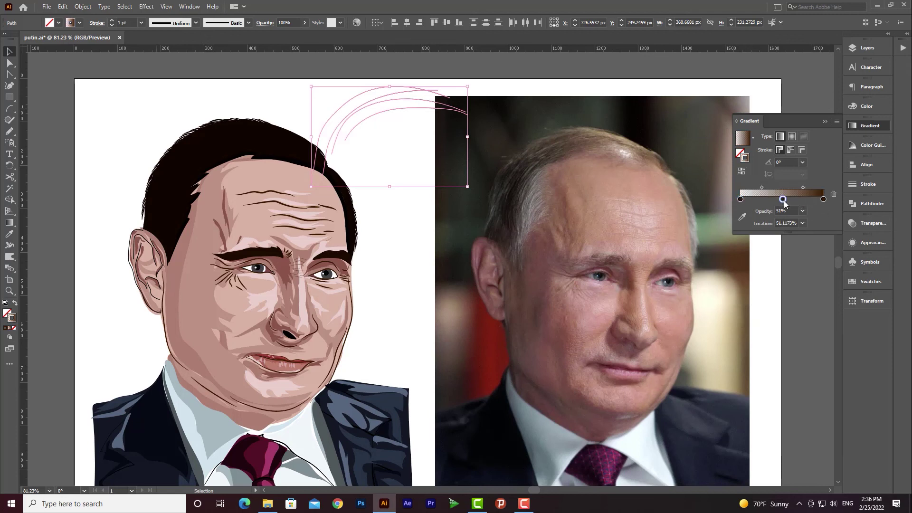
click(803, 210)
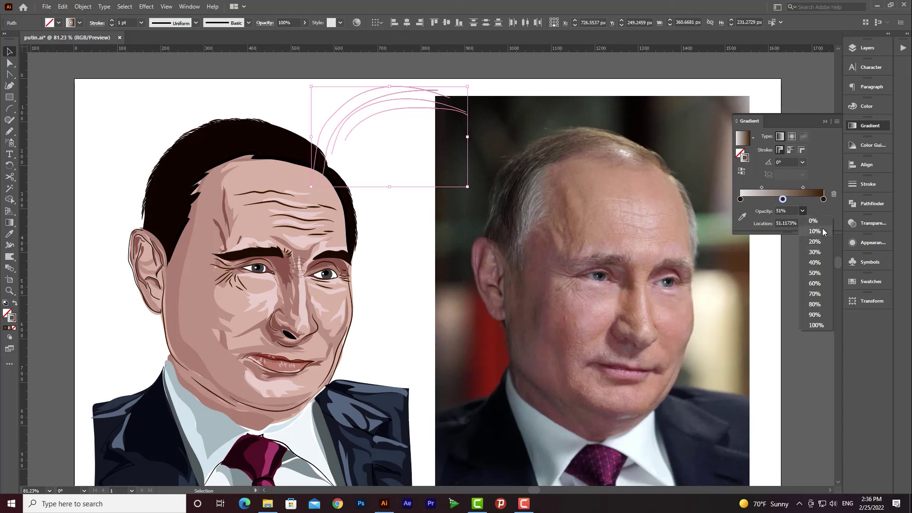
click(810, 224)
click(803, 212)
click(816, 327)
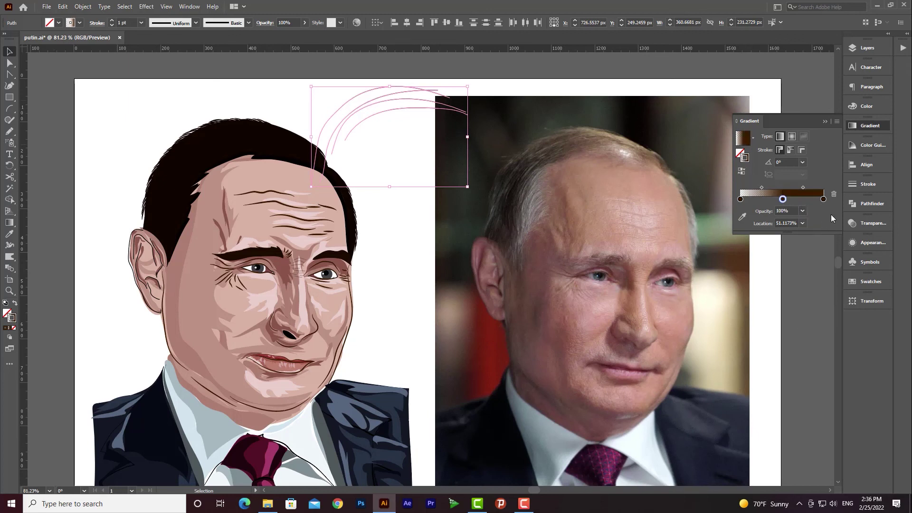
Set the end stop's opacity to 0% and nudge both gradient midpoints outward, the first to about 44.5%
click(804, 212)
click(810, 224)
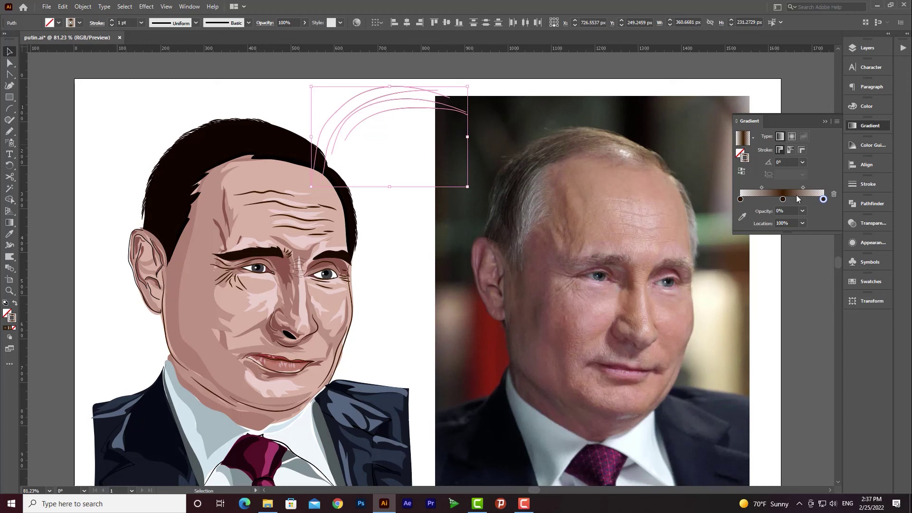
click(803, 188)
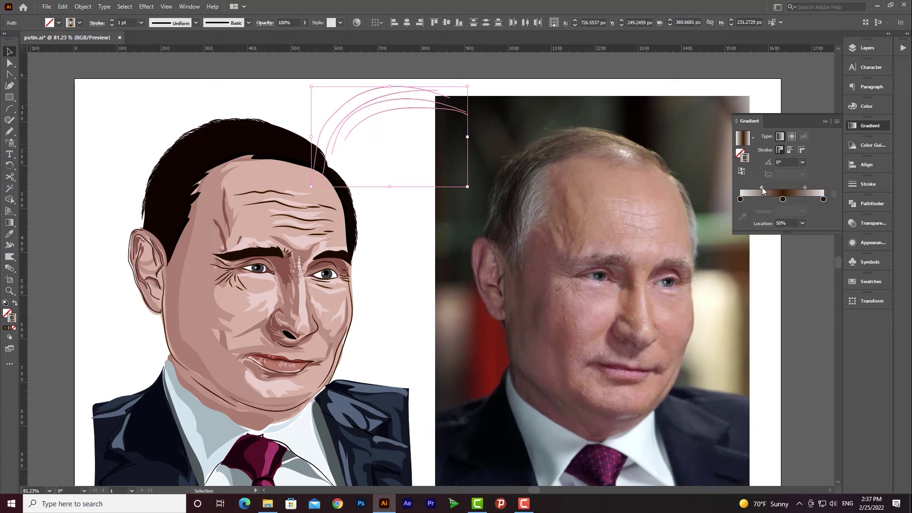
click(379, 111)
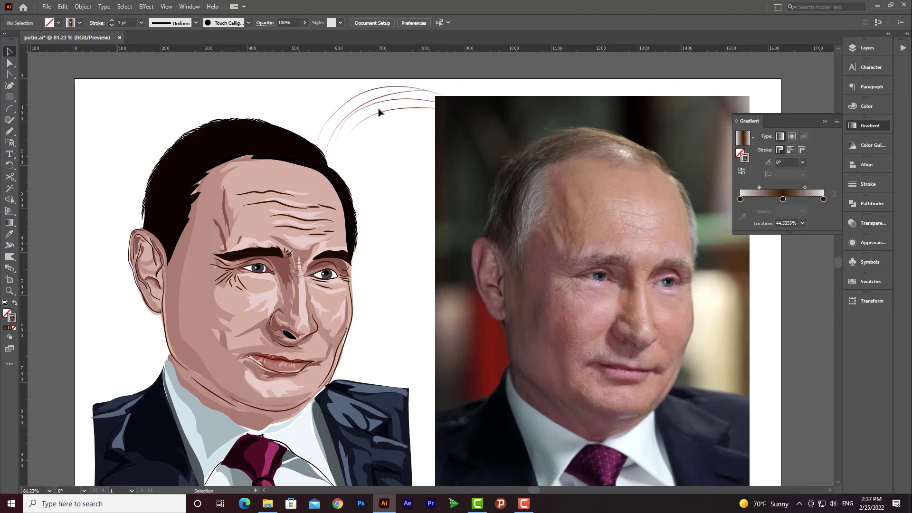
Set the strands' stroke weight to 3 pt and apply the width profile that tapers at both ends
drag(385, 124, 362, 98)
click(113, 22)
click(113, 21)
click(188, 22)
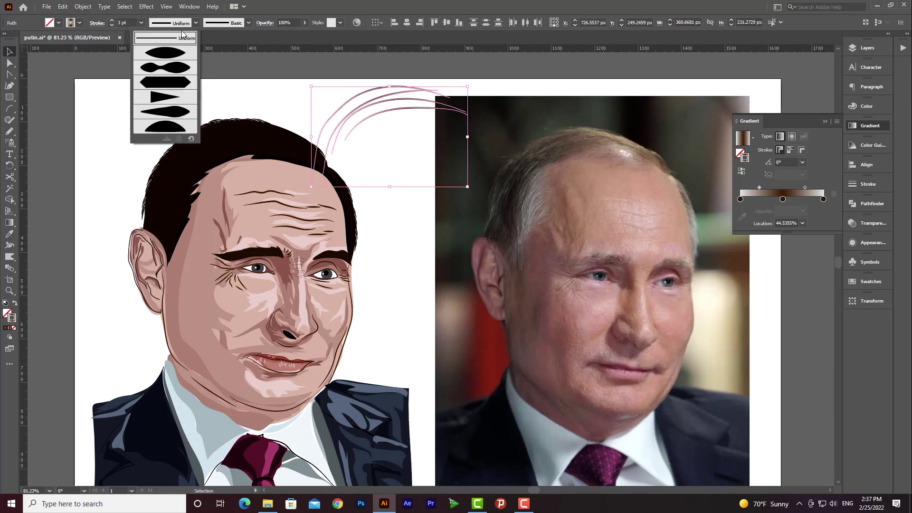
click(166, 57)
click(399, 118)
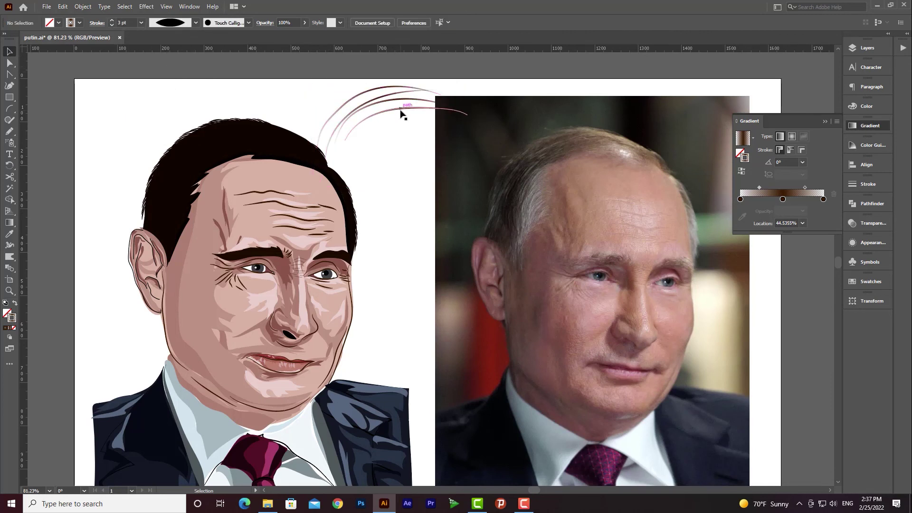
Move the gradient strands from beside the head back onto the top of the hair
click(405, 109)
drag(407, 116, 235, 139)
drag(204, 205, 303, 116)
click(382, 173)
scroll(138, 186, up, 4)
click(313, 133)
drag(410, 161, 409, 165)
Draw long curved Pencil strands sweeping from the crown down toward the ear side of the hair
key(n)
mouse_move(312, 88)
mouse_down()
mouse_move(183, 183)
mouse_move(161, 236)
mouse_up()
drag(332, 104, 181, 206)
mouse_move(356, 126)
mouse_down()
mouse_move(314, 127)
mouse_move(177, 263)
mouse_up()
mouse_move(393, 128)
mouse_down()
mouse_move(207, 170)
mouse_move(180, 236)
mouse_up()
drag(362, 103, 185, 171)
drag(315, 89, 156, 248)
drag(177, 186, 164, 243)
drag(191, 208, 181, 260)
Add Pencil strands along the hairline and down the far side of the hair, plus a short one near the crown
drag(323, 123, 423, 152)
drag(466, 224, 472, 278)
key(z)
mouse_move(238, 200)
mouse_down()
mouse_move(190, 199)
mouse_move(212, 200)
mouse_up()
key(n)
drag(201, 168, 193, 182)
Examine the four lowest strand paths of Layer 17 by selecting them together, and check the top hair up close
key(v)
click(877, 49)
click(828, 287)
shift+click(829, 277)
shift+click(829, 268)
shift+click(829, 257)
click(190, 73)
key(z)
drag(280, 146, 383, 189)
key(v)
key(z)
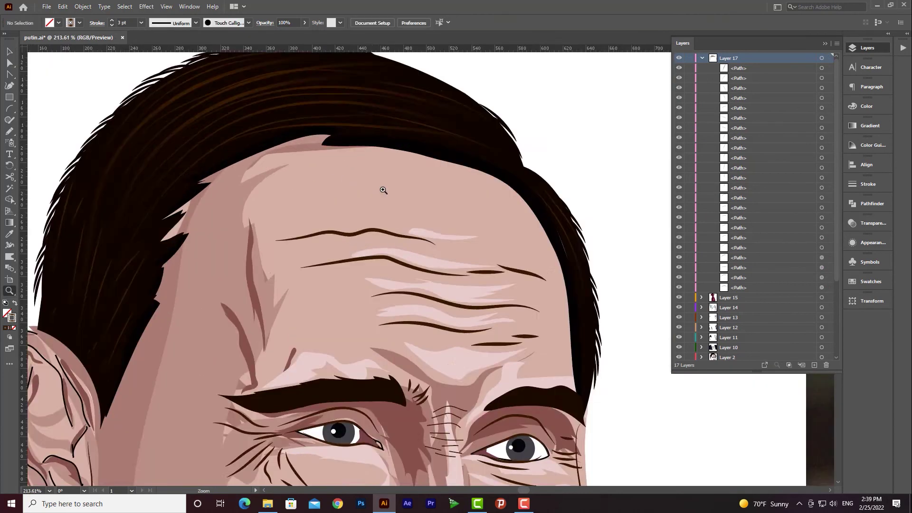
Draw more Pencil strands running down the side hair between the temple and the ear
drag(361, 156, 285, 157)
key(z)
click(10, 132)
key(z)
drag(195, 196, 266, 196)
drag(187, 154, 171, 208)
mouse_move(656, 202)
mouse_down()
mouse_move(539, 212)
mouse_move(655, 214)
mouse_up()
drag(332, 227, 289, 317)
drag(340, 151, 284, 219)
drag(353, 125, 260, 259)
drag(259, 162, 243, 246)
drag(303, 159, 279, 281)
Draw further Pencil strands over the temple hair, sweeping from the hairline down to above the ear
key(v)
click(828, 78)
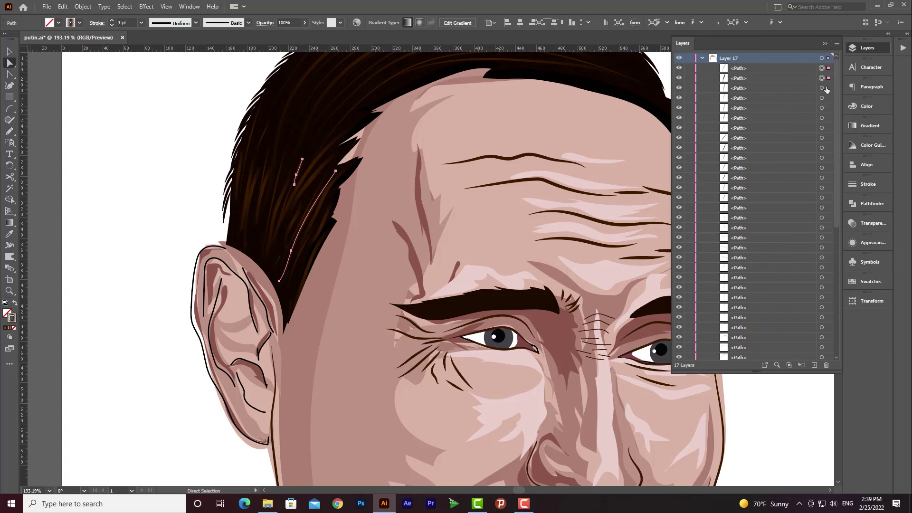
click(829, 167)
mouse_move(570, 238)
mouse_down()
mouse_move(319, 211)
mouse_move(576, 267)
mouse_up()
click(10, 132)
mouse_move(345, 182)
mouse_down()
mouse_move(301, 253)
mouse_move(280, 310)
mouse_up()
mouse_move(348, 126)
mouse_down()
mouse_move(244, 258)
mouse_move(254, 278)
mouse_up()
drag(327, 126, 240, 242)
drag(326, 244, 275, 338)
Select the temple strand paths of Layer 17 together and group them
key(v)
shift+click(829, 138)
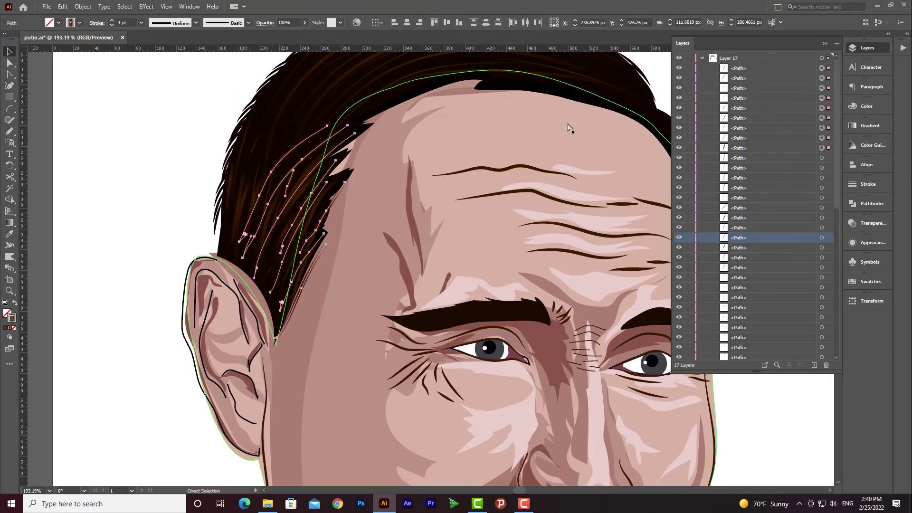
scroll(569, 127, down, 1)
key(ctrl+g)
Recolour the middle gradient stop of the grouped temple strands to light grey and set their stroke to 2 pt
click(871, 126)
double_click(783, 199)
click(723, 282)
double_click(783, 199)
click(822, 209)
click(844, 211)
drag(745, 236, 774, 236)
click(112, 24)
Draw thin 2 pt grey gradient Pencil strands over the crown and down the far side of the hair
drag(244, 167, 199, 173)
key(ctrl+shift+a)
click(228, 196)
key(n)
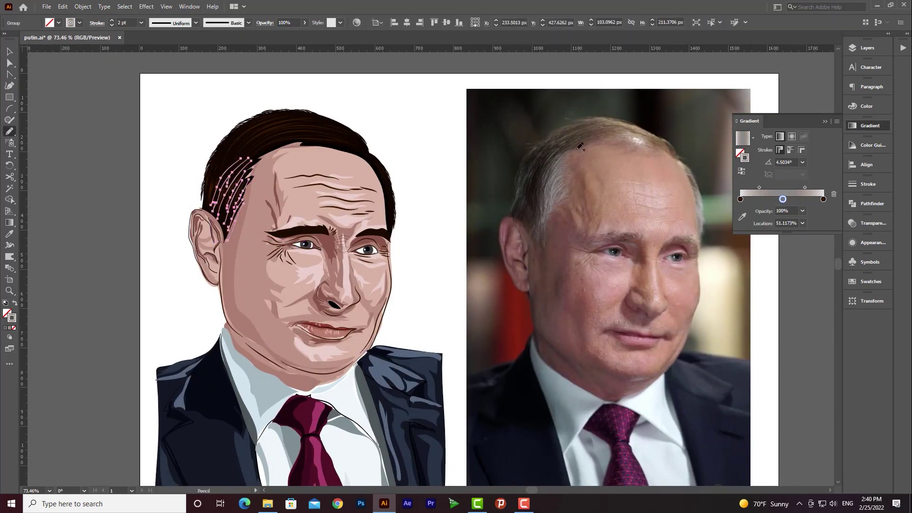
drag(242, 137, 223, 164)
drag(393, 212, 394, 213)
drag(387, 210, 390, 231)
key(z)
drag(404, 194, 424, 211)
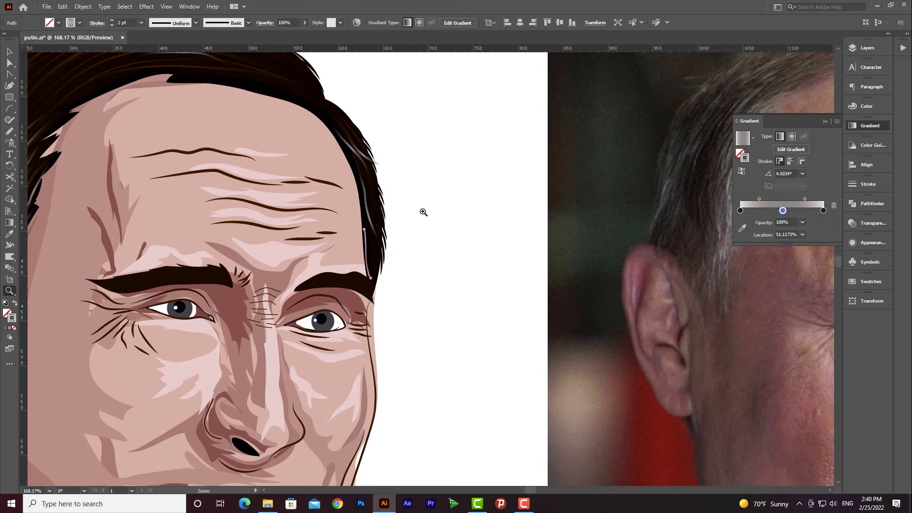
drag(356, 132, 366, 154)
scroll(304, 193, down, 3)
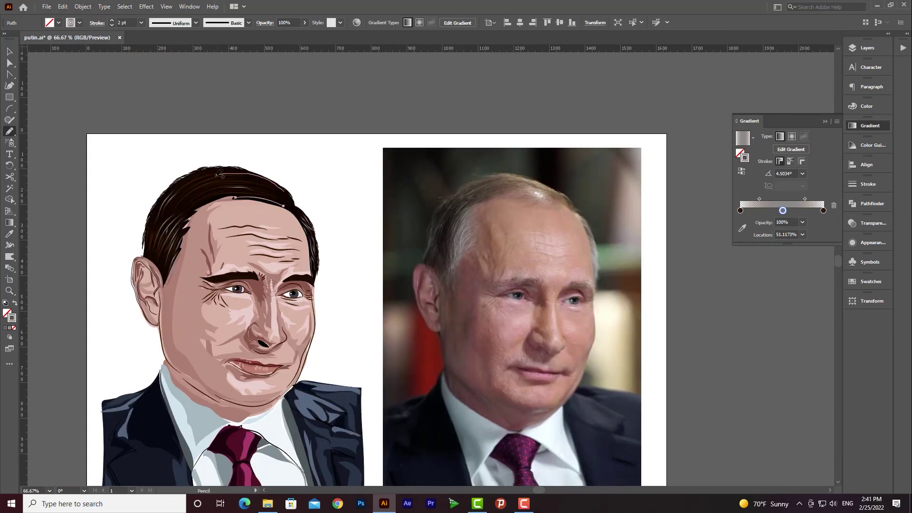
drag(217, 174, 181, 186)
Draw 3 pt brown gradient Pencil strands across the crown, down the ear side and along the far hairline, matching the existing brown strands
key(z)
drag(254, 186, 290, 190)
click(233, 99)
double_click(233, 98)
key(n)
drag(451, 148, 276, 108)
mouse_move(398, 99)
mouse_down()
mouse_move(354, 88)
mouse_move(231, 89)
mouse_up()
drag(315, 134, 227, 158)
drag(364, 125, 210, 161)
drag(171, 124, 134, 182)
drag(161, 141, 142, 180)
drag(220, 122, 169, 185)
drag(482, 192, 448, 144)
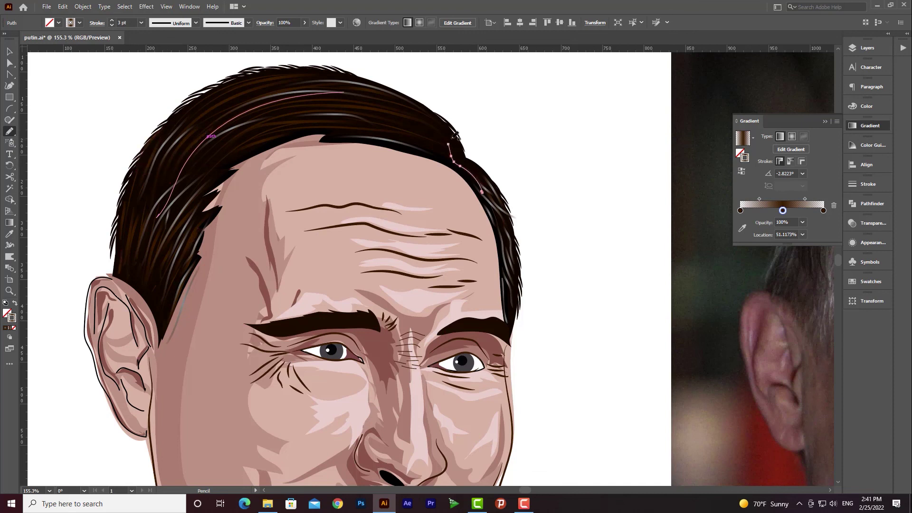
Add brown Pencil strands to the far side of the hair and compare the drawing with the photo
scroll(396, 183, down, 3)
drag(394, 202, 396, 223)
key(v)
mouse_move(459, 278)
mouse_down()
mouse_move(408, 278)
mouse_move(344, 259)
mouse_up()
click(623, 234)
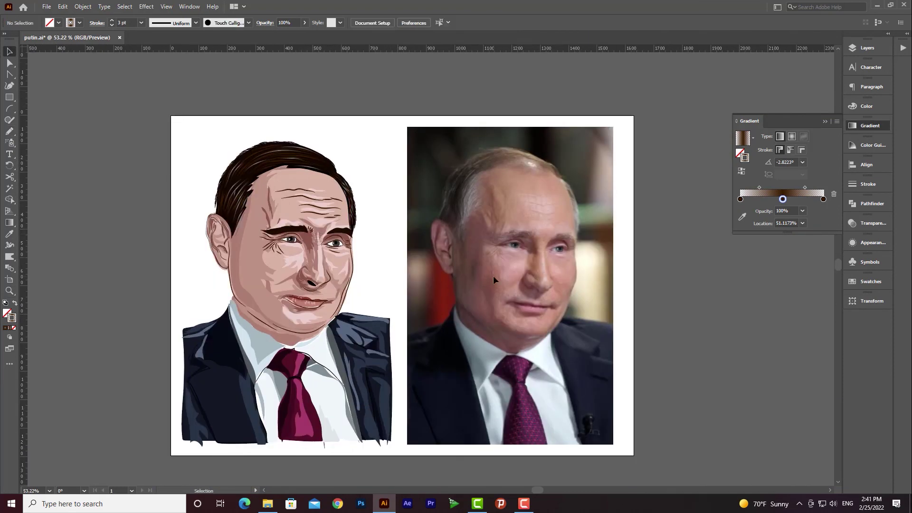
drag(475, 178, 568, 171)
key(n)
drag(190, 190, 481, 150)
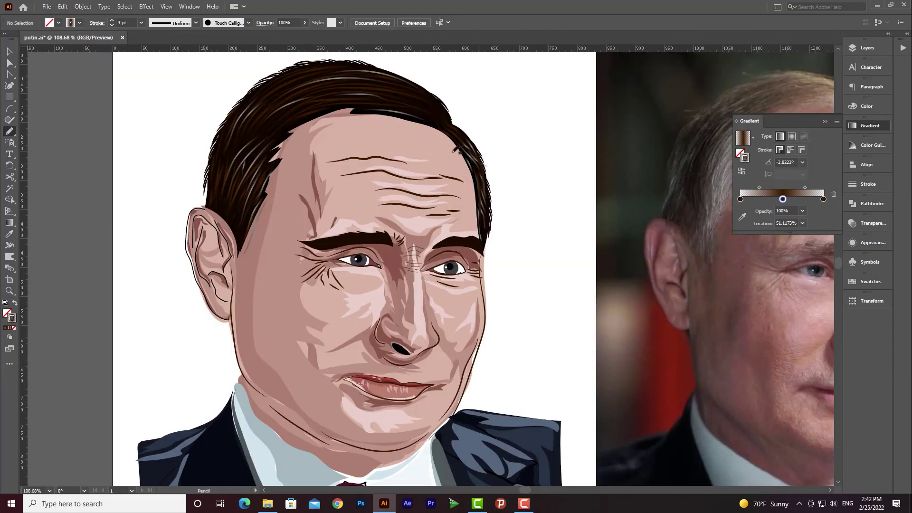
mouse_move(237, 252)
mouse_down()
mouse_move(468, 153)
mouse_move(481, 238)
mouse_up()
Examine the contents of Layer 2, hiding and showing one of its paths to identify it in the portrait
click(10, 51)
key(i)
drag(523, 190, 428, 201)
click(867, 48)
mouse_move(733, 69)
mouse_down()
mouse_move(772, 360)
mouse_move(752, 358)
mouse_move(726, 296)
mouse_move(742, 133)
mouse_move(742, 161)
mouse_up()
click(702, 295)
scroll(743, 87, down, 10)
scroll(743, 88, up, 15)
click(328, 126)
key(ctrl+shift+a)
key(z)
drag(393, 257, 451, 242)
key(ctrl+space)
click(679, 188)
click(679, 189)
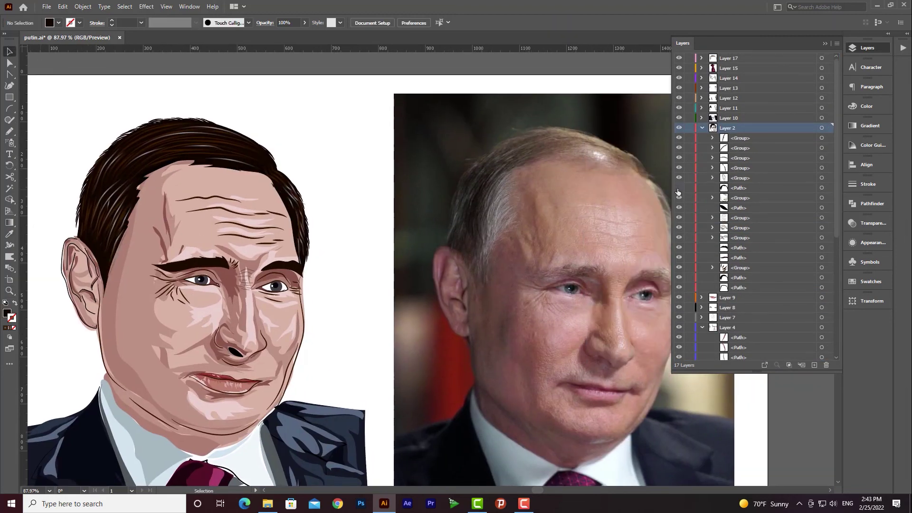
Compare the eyes with the photo and select the group of the cartoon eye nearer the ear
key(ctrl+space)
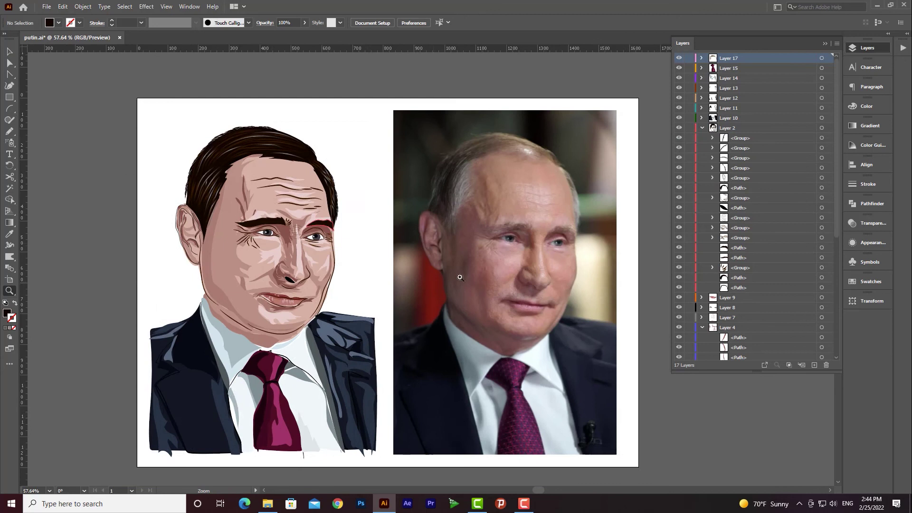
drag(494, 273, 589, 272)
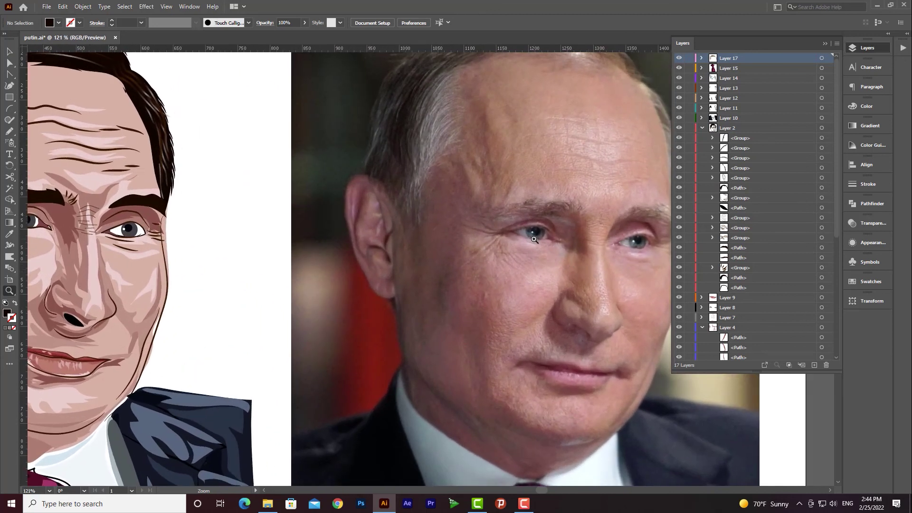
drag(271, 293, 326, 295)
key(v)
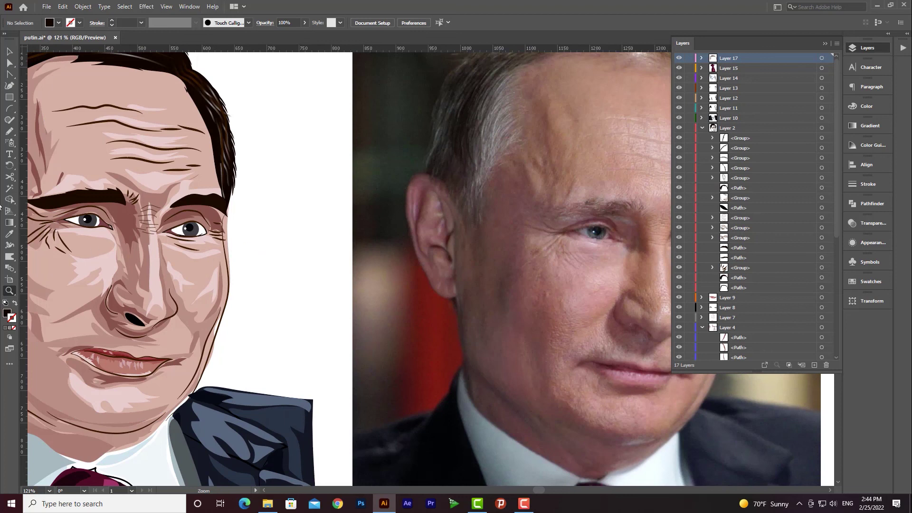
key(z)
drag(94, 224, 272, 240)
click(11, 54)
click(224, 222)
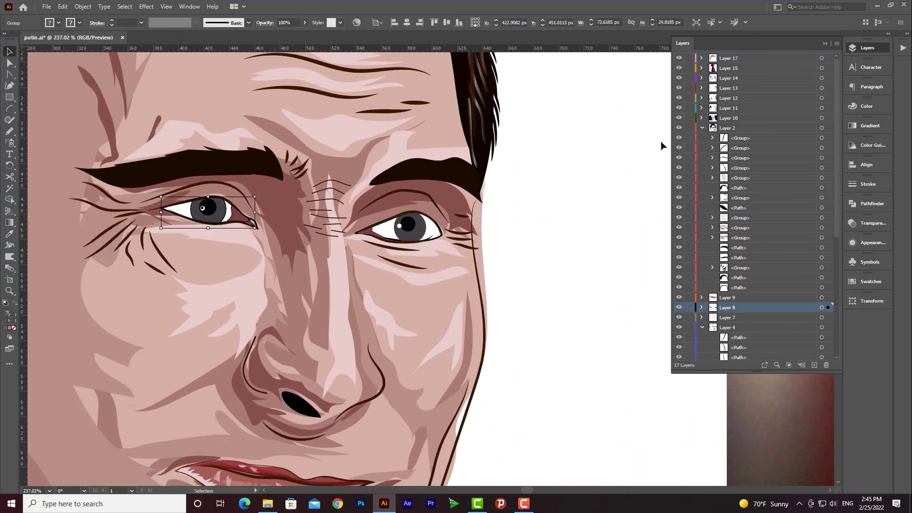
Select the iris path inside the eye group of Layer 8, checking it by hiding and showing it
click(703, 128)
click(702, 168)
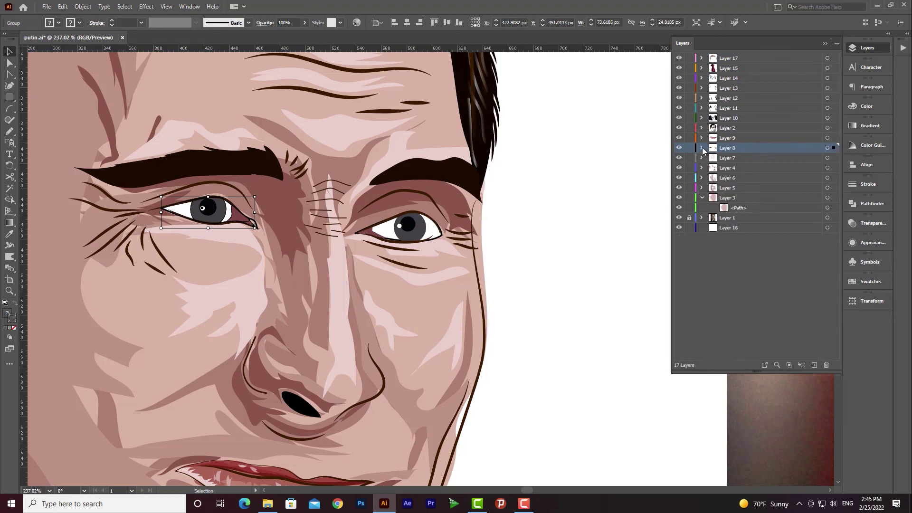
click(702, 148)
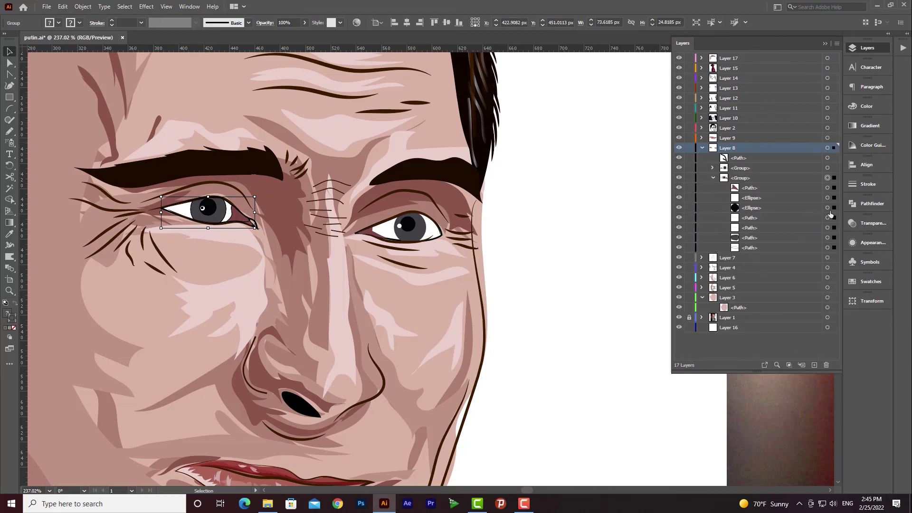
click(829, 237)
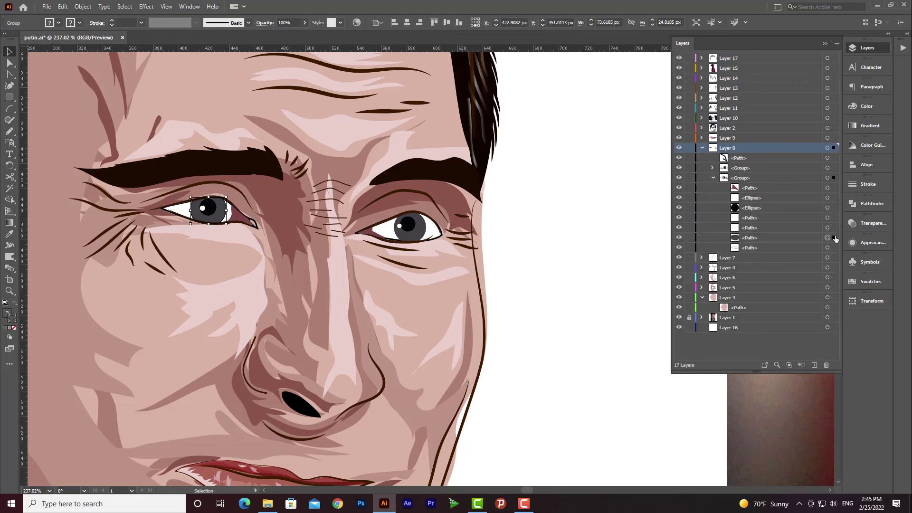
click(680, 240)
click(679, 239)
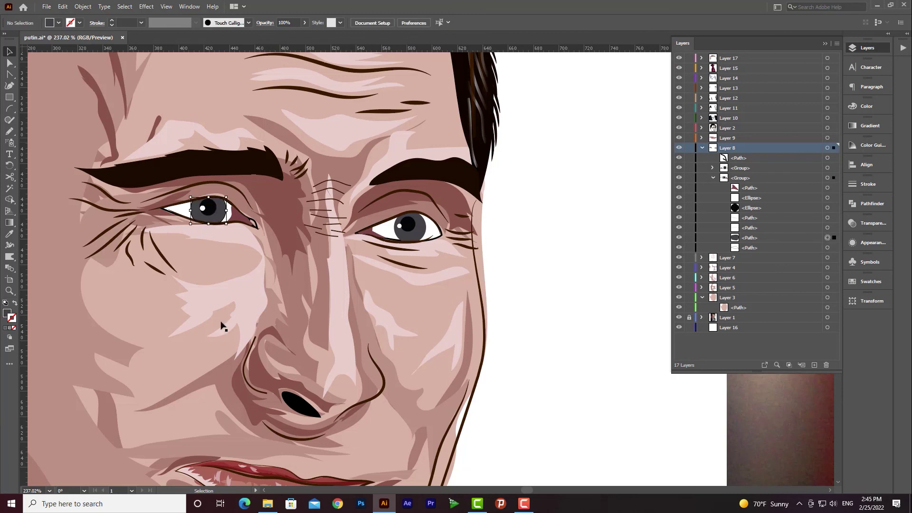
Choose a dark blue iris fill with hue 200° and hex 023349
double_click(6, 313)
drag(576, 130, 510, 172)
click(538, 224)
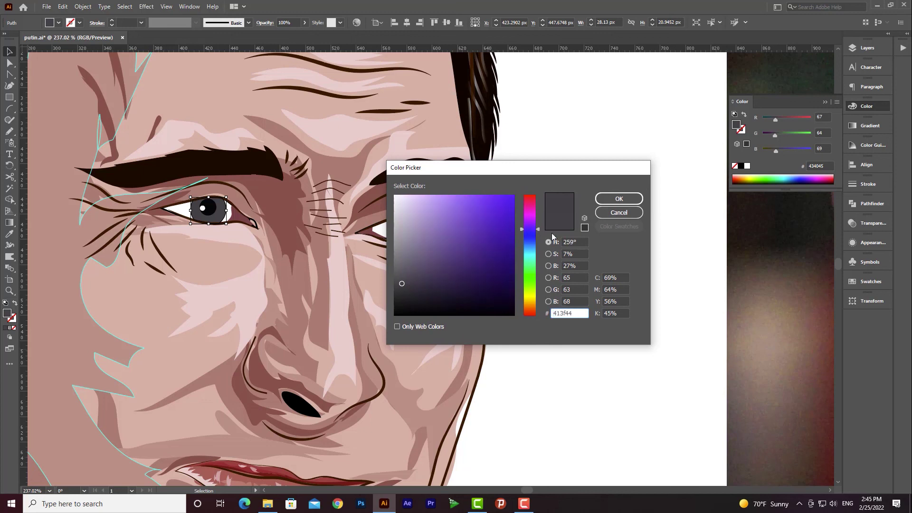
drag(538, 229, 537, 262)
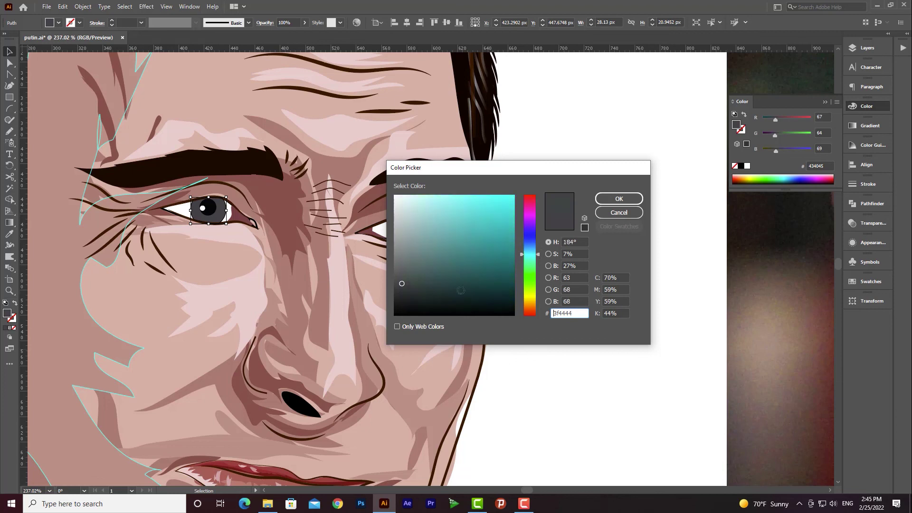
click(481, 288)
drag(537, 261, 540, 249)
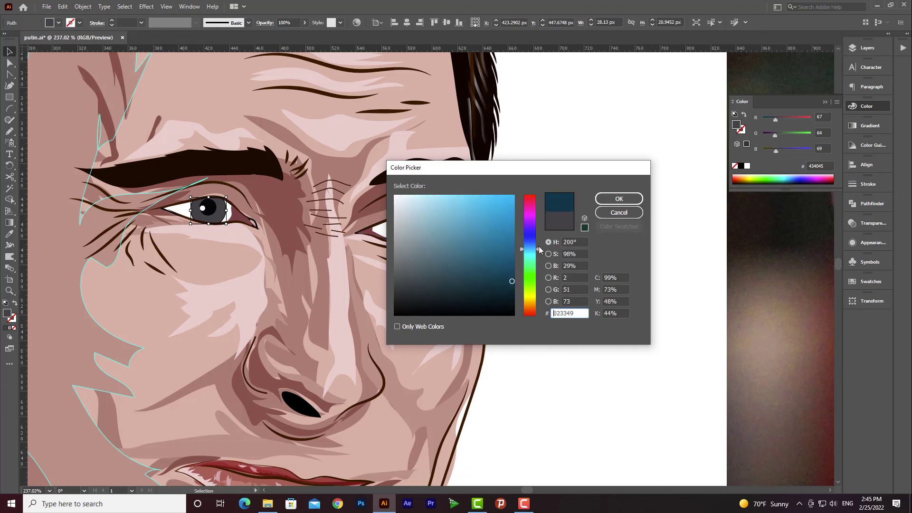